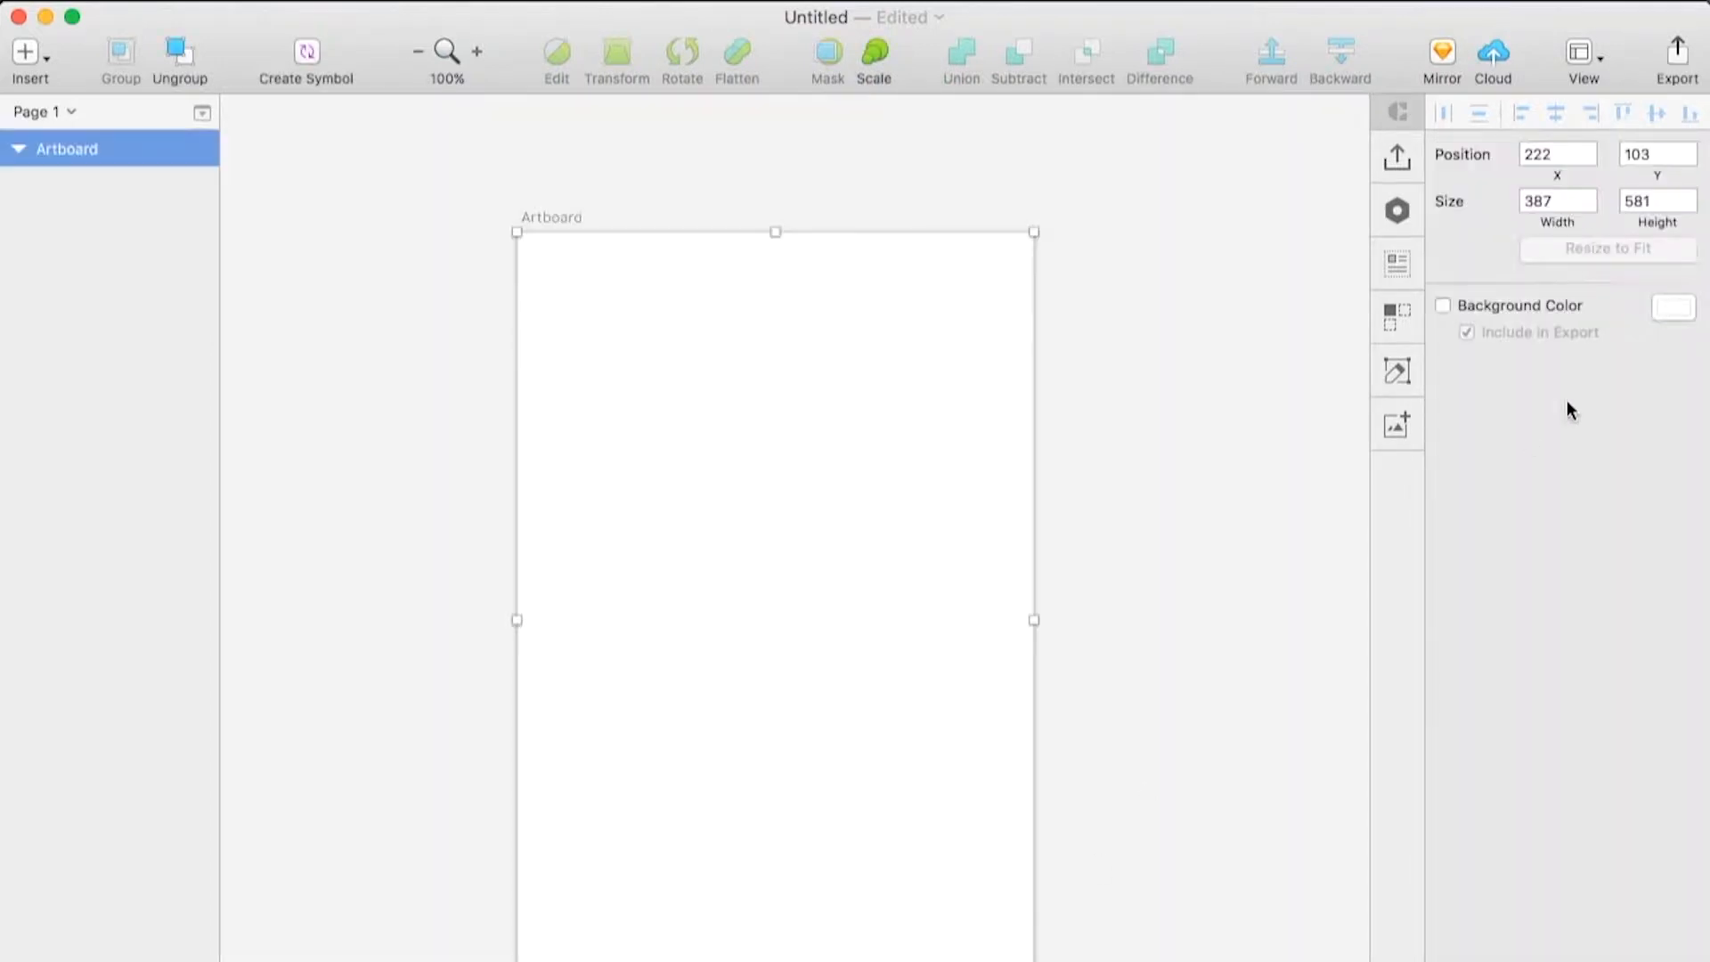
Set the artboard's size to 375 wide and 667 high
{"action": "left_click", "coordinate": [1545, 200]}
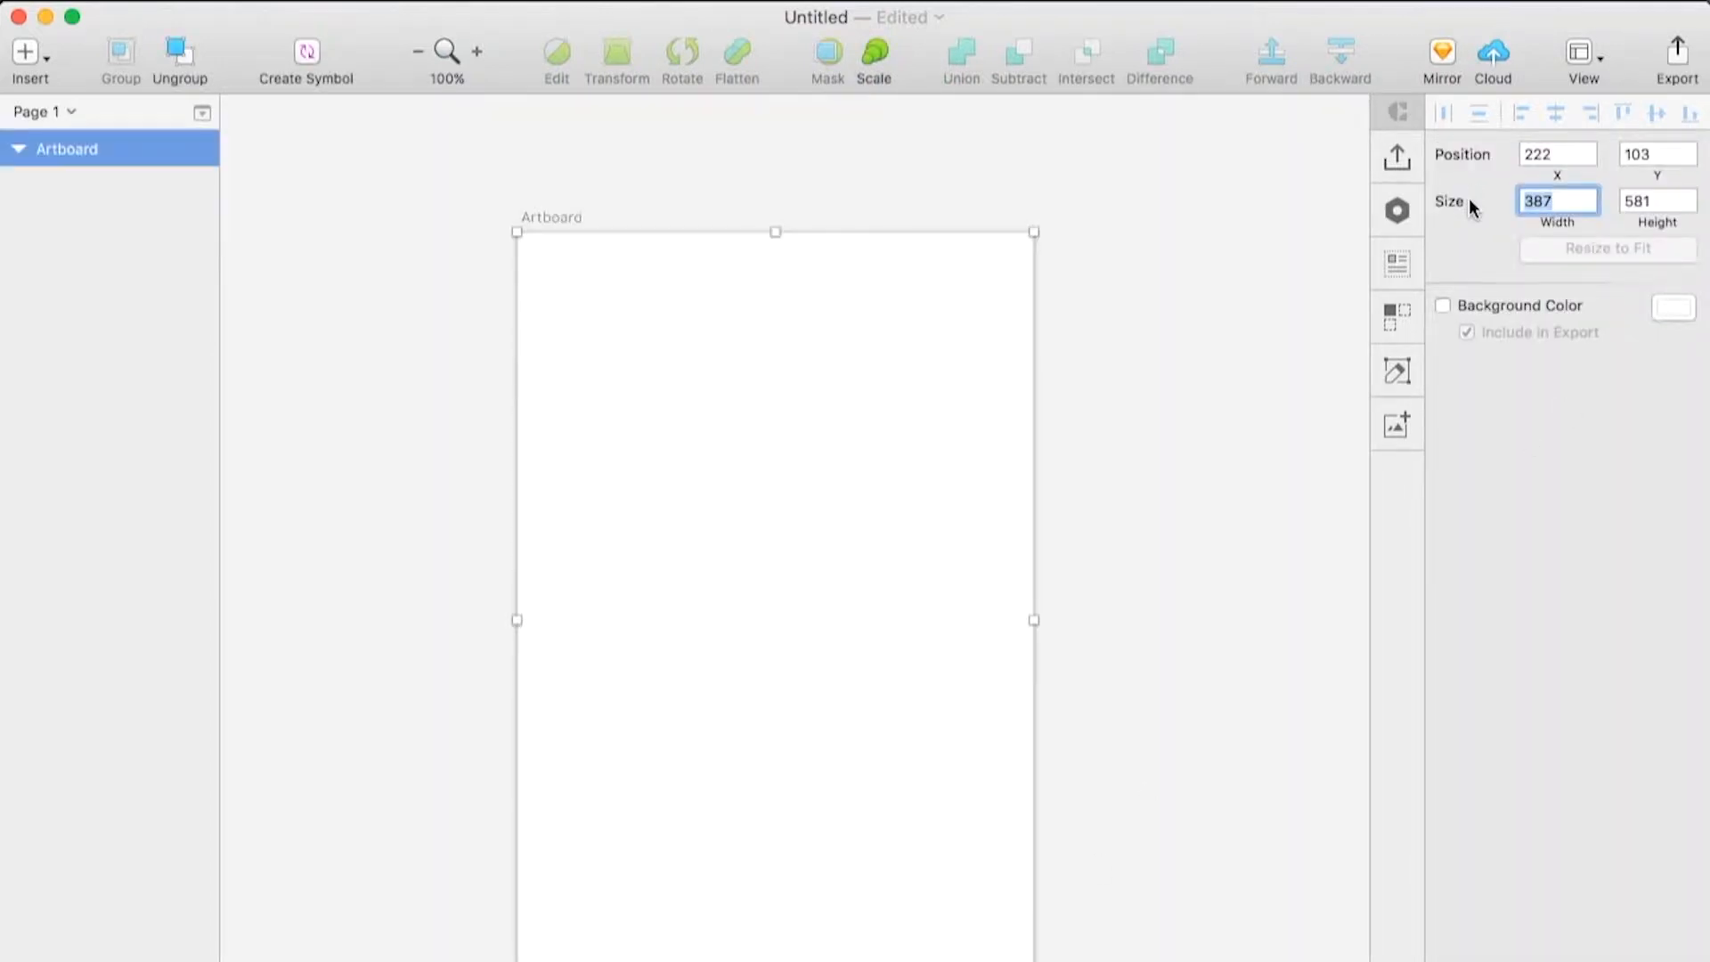
{"action": "type", "text": "375"}
{"action": "key", "text": "Tab"}
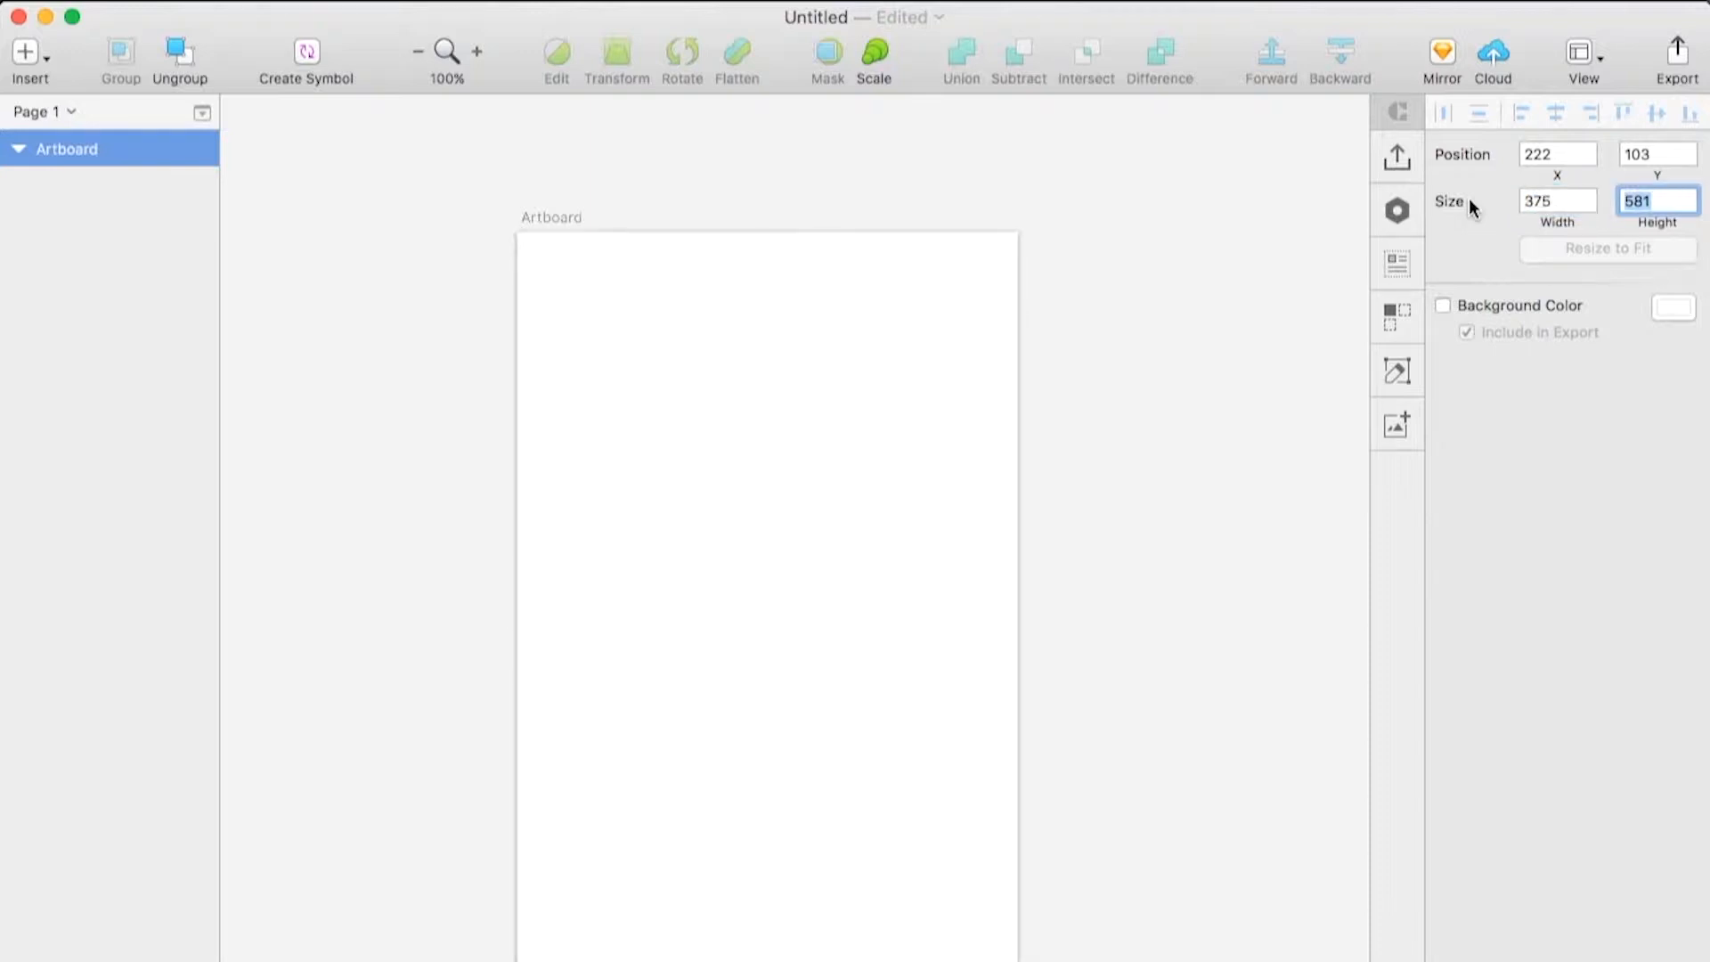
{"action": "type", "text": "667"}
{"action": "key", "text": "Return"}
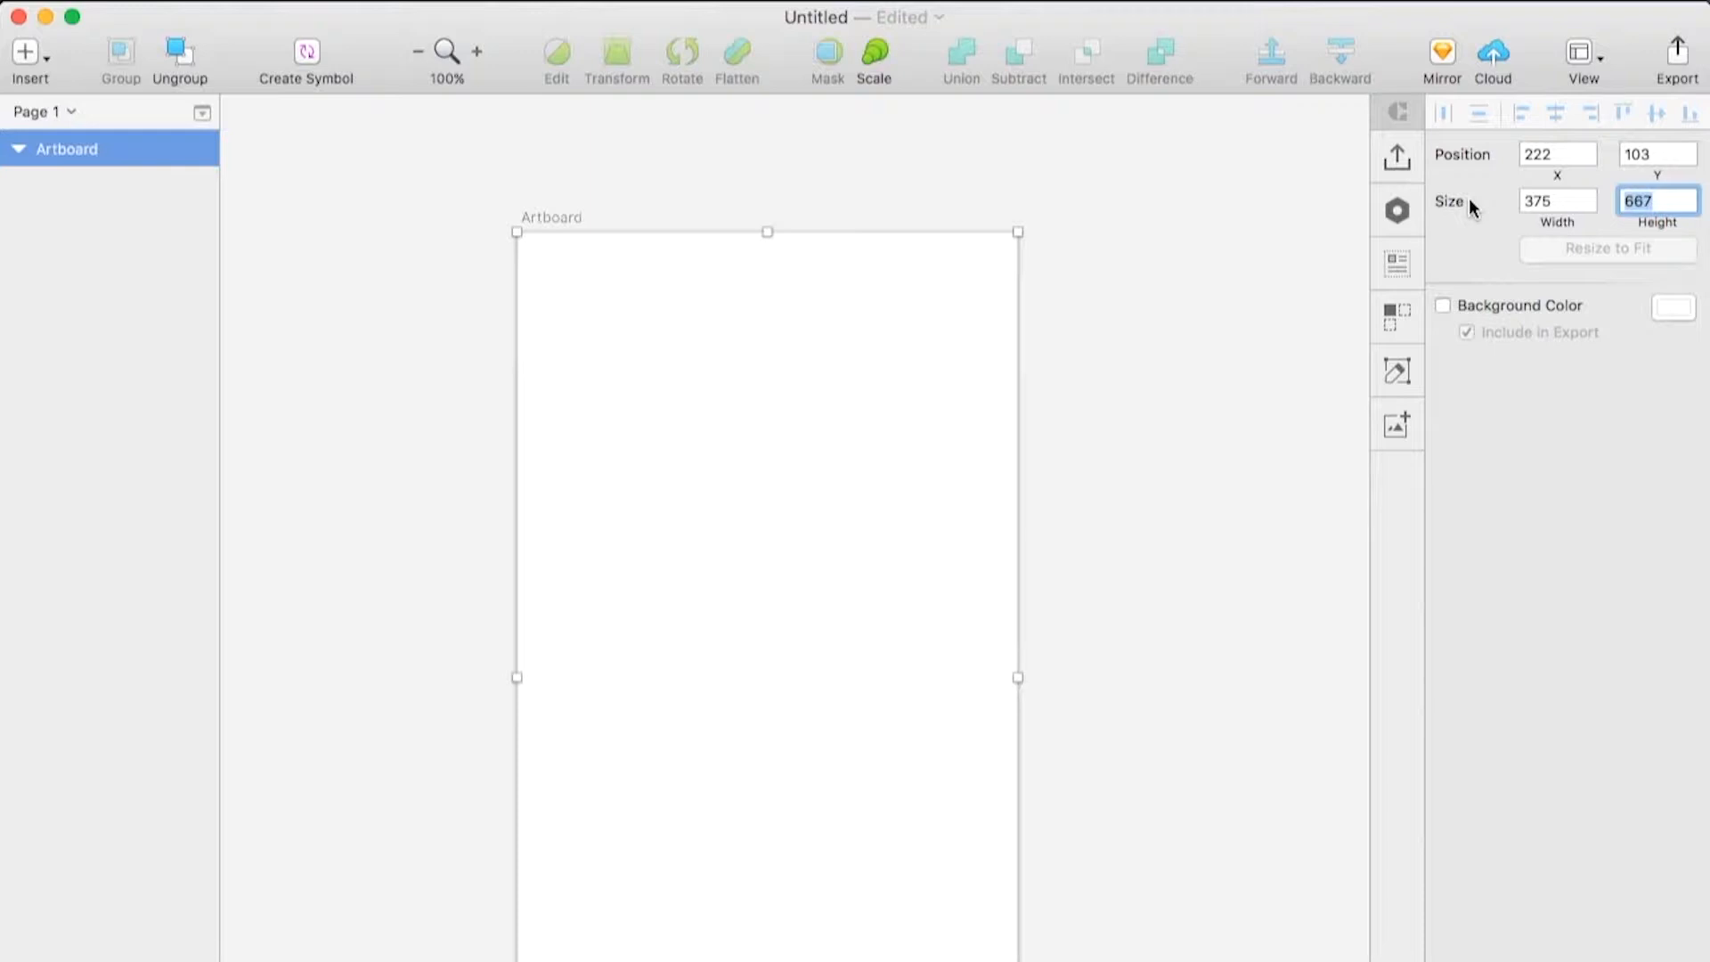
{"action": "left_click", "coordinate": [1208, 255]}
{"action": "scroll", "coordinate": [1207, 255], "scroll_direction": "down", "scroll_amount": 1}
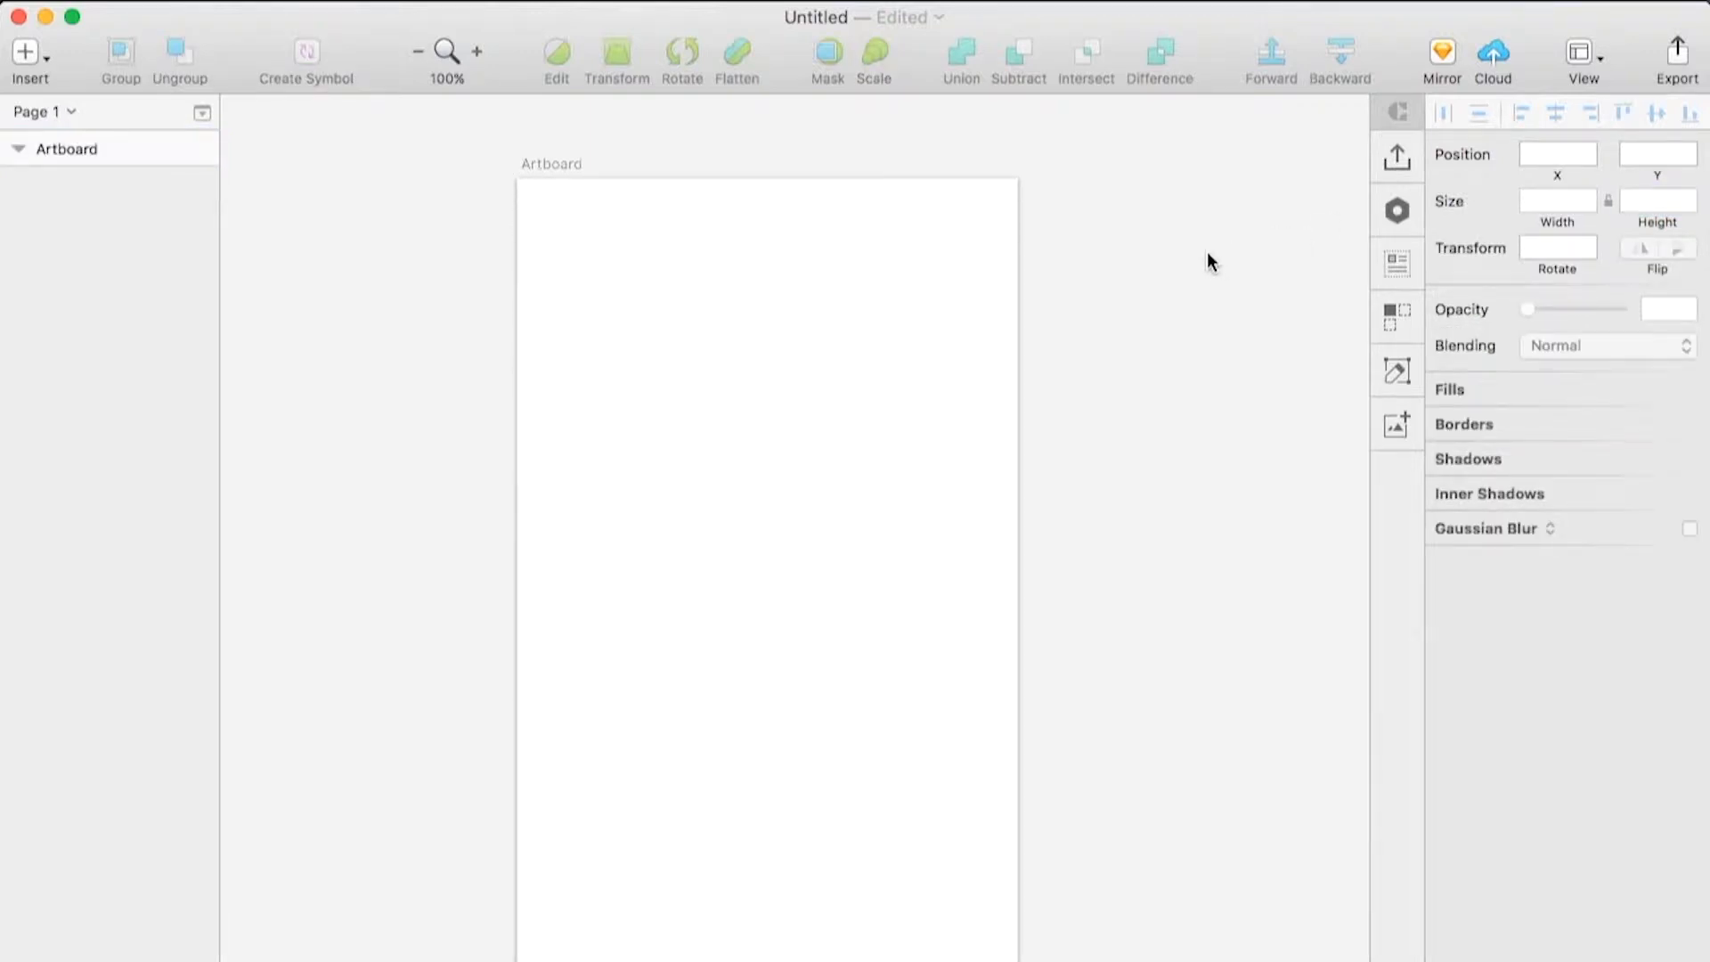
Enable the artboard's background color and set it to the dark navy swatch from the global colors
{"action": "left_click", "coordinate": [569, 153]}
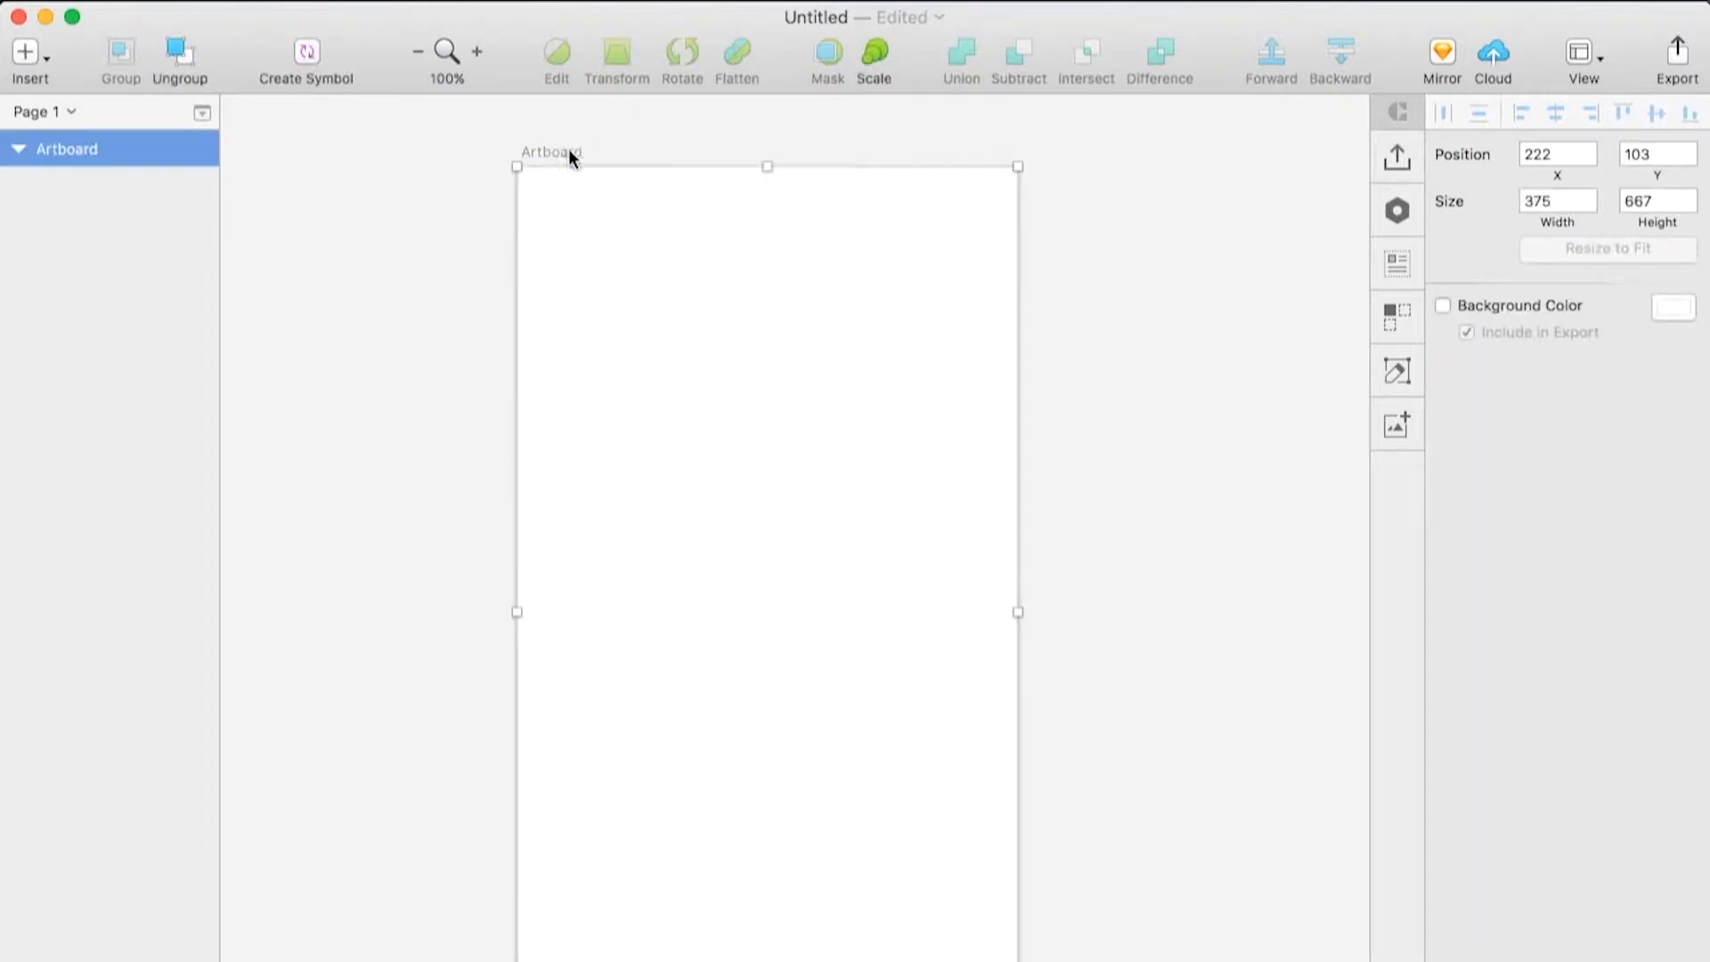
{"action": "left_click", "coordinate": [1443, 305]}
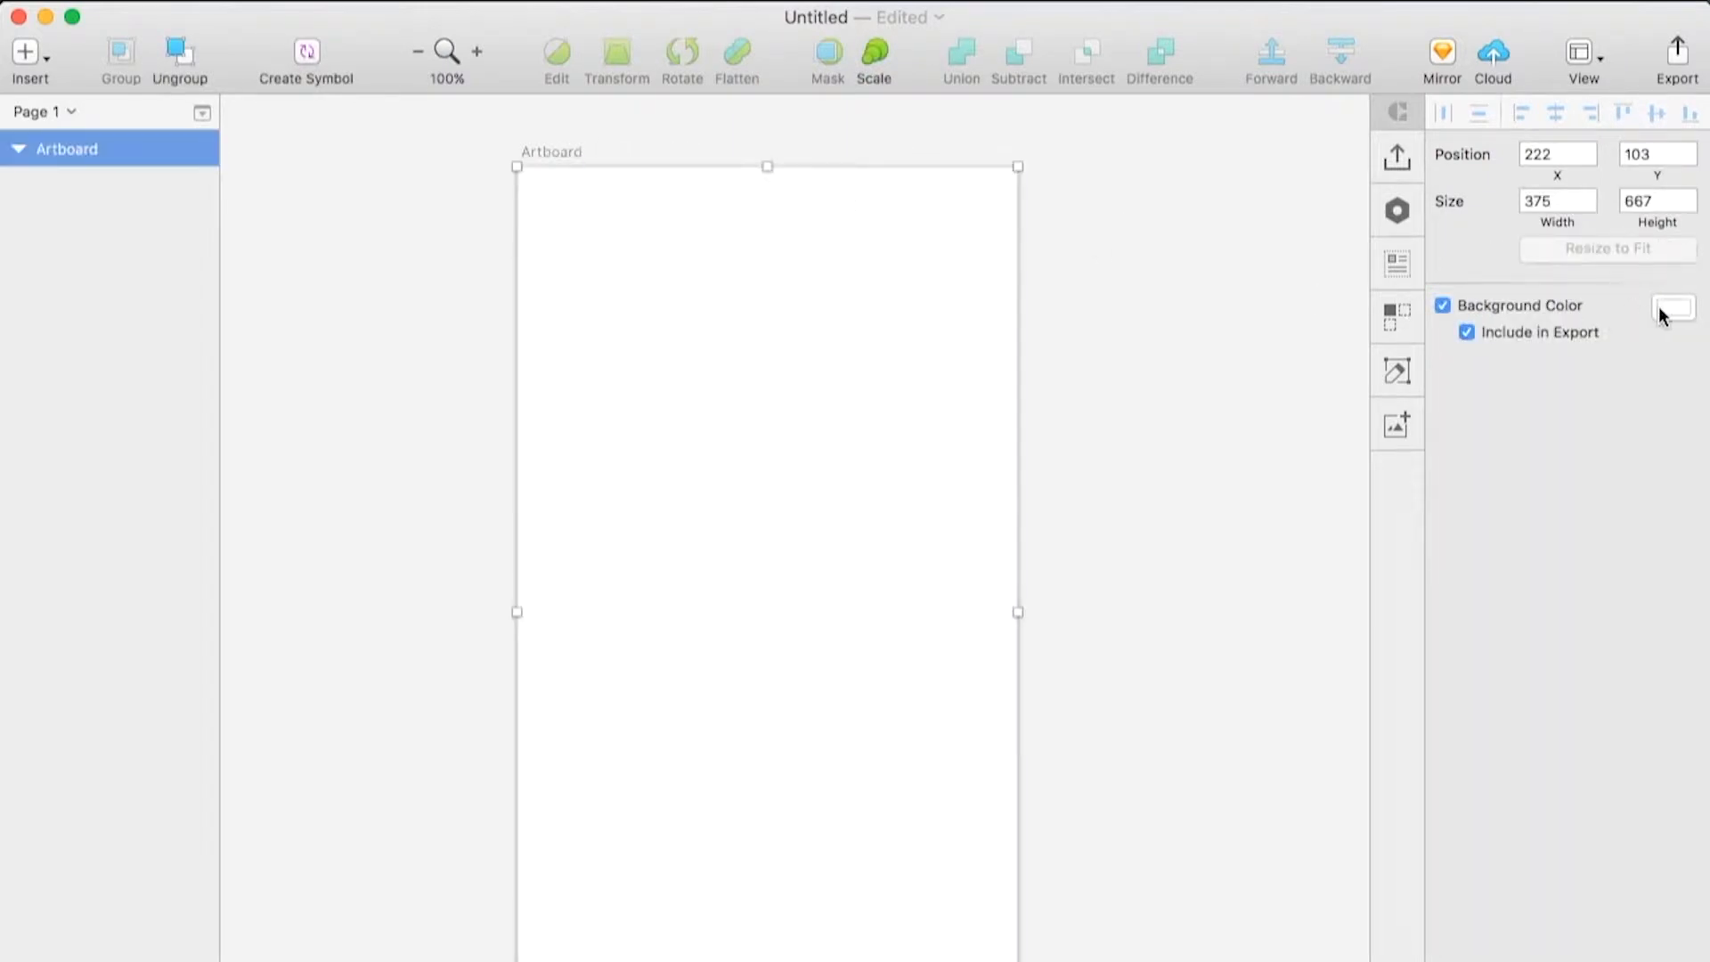
{"action": "left_click", "coordinate": [1664, 312]}
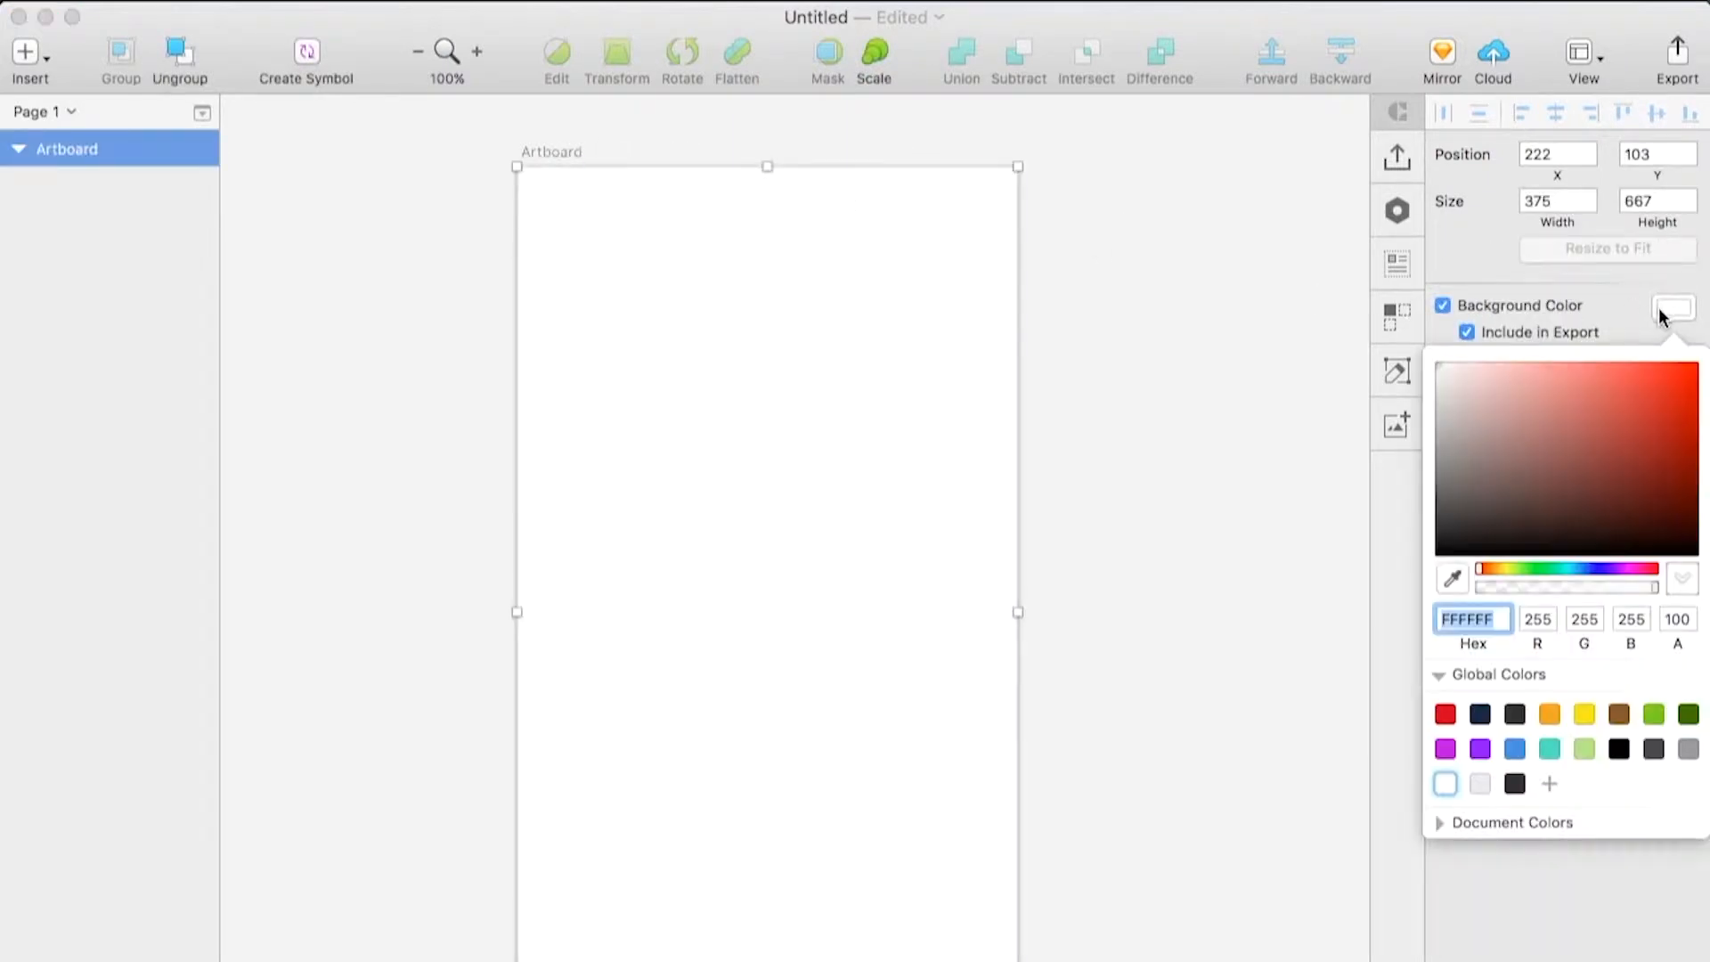
{"action": "left_click", "coordinate": [1480, 714]}
{"action": "left_click", "coordinate": [1118, 491]}
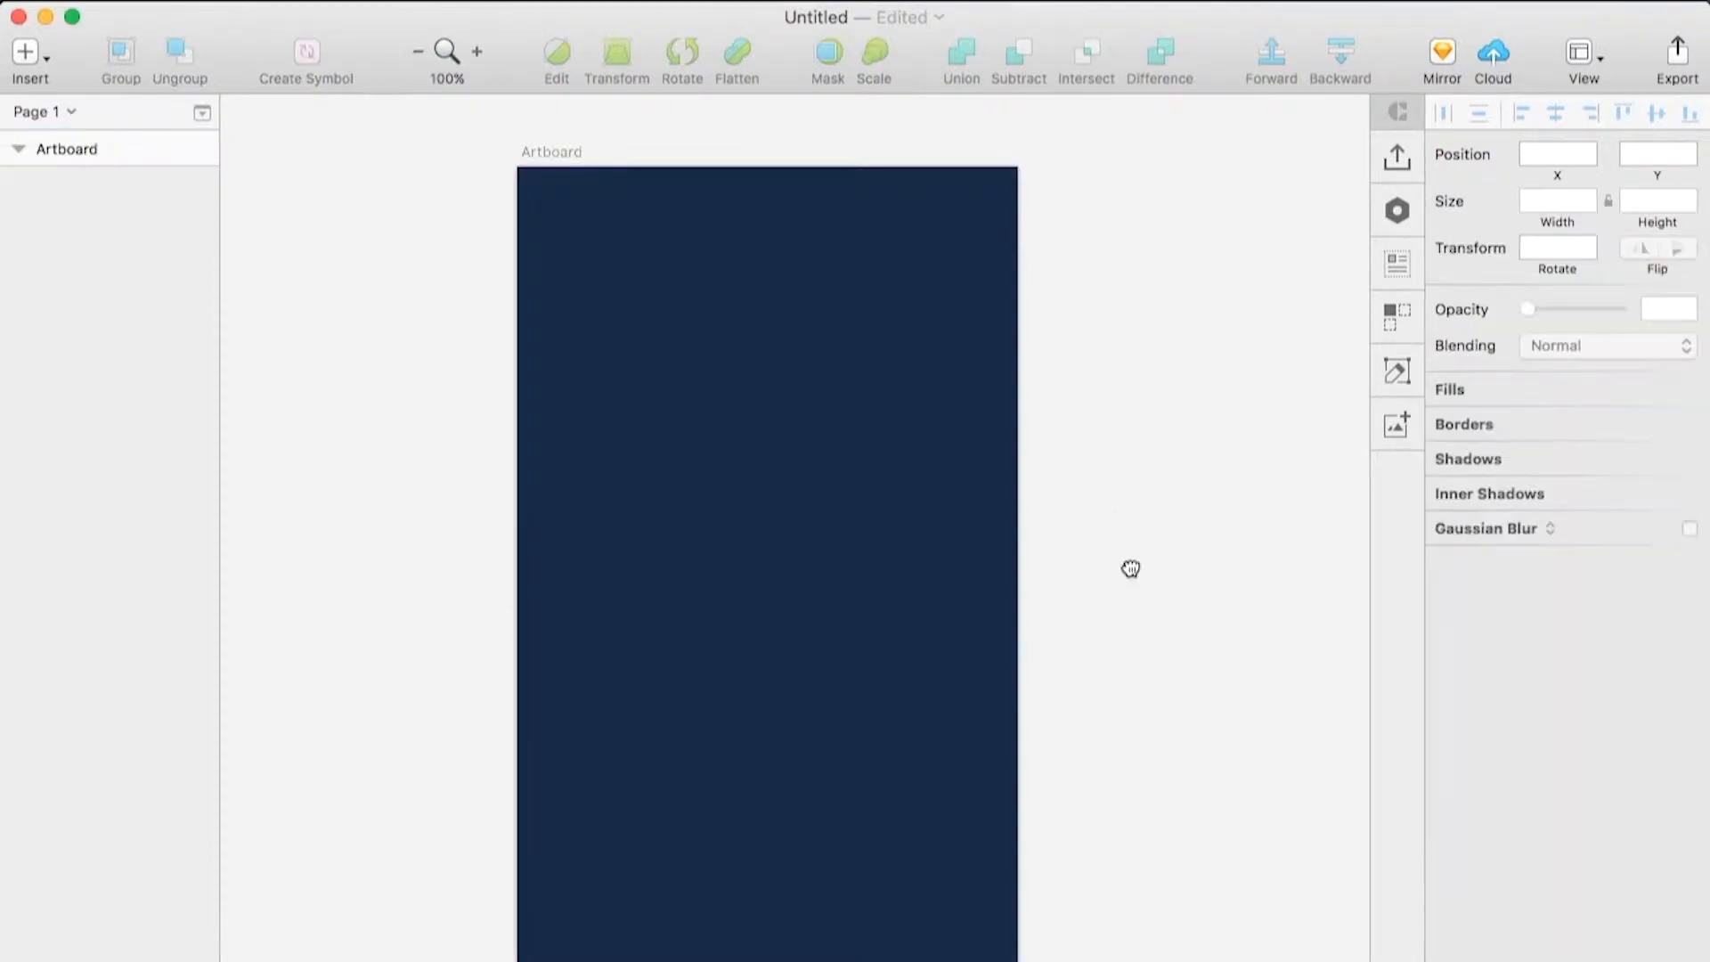
Draw a horizontal line about 26 px long near the artboard's upper-left corner and set its border thickness to 3
{"action": "left_click_drag", "start_coordinate": [1130, 568], "coordinate": [1156, 519]}
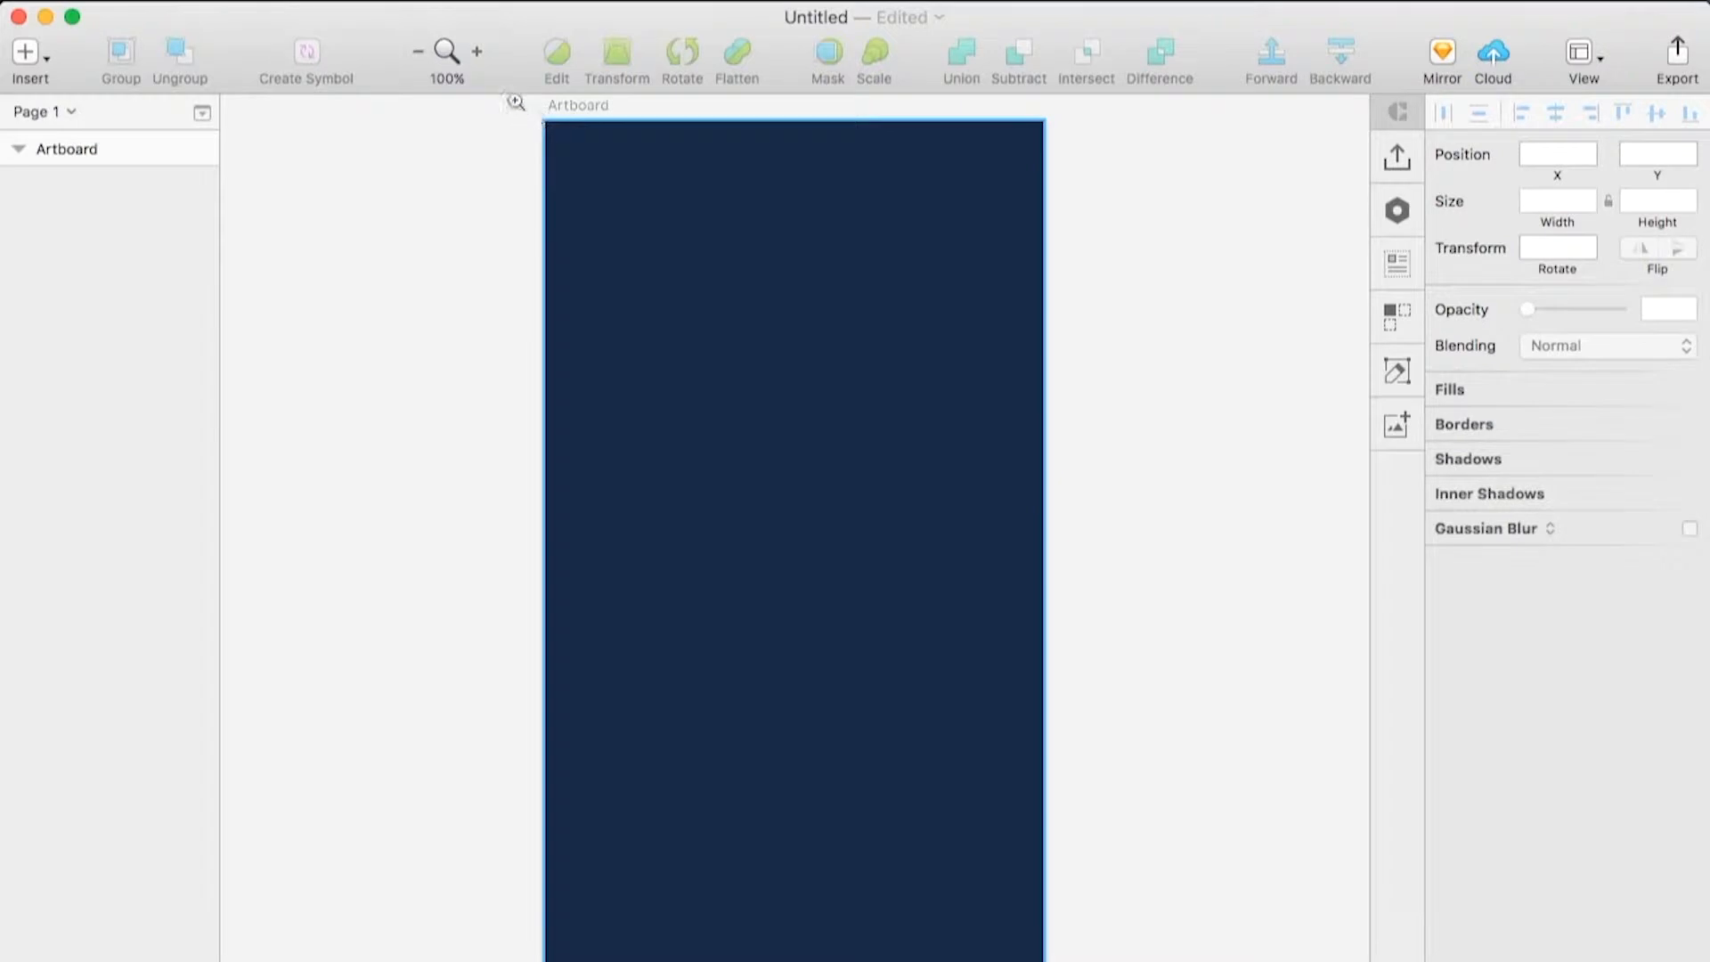
{"action": "key", "text": "z"}
{"action": "left_click_drag", "start_coordinate": [514, 100], "coordinate": [1074, 234]}
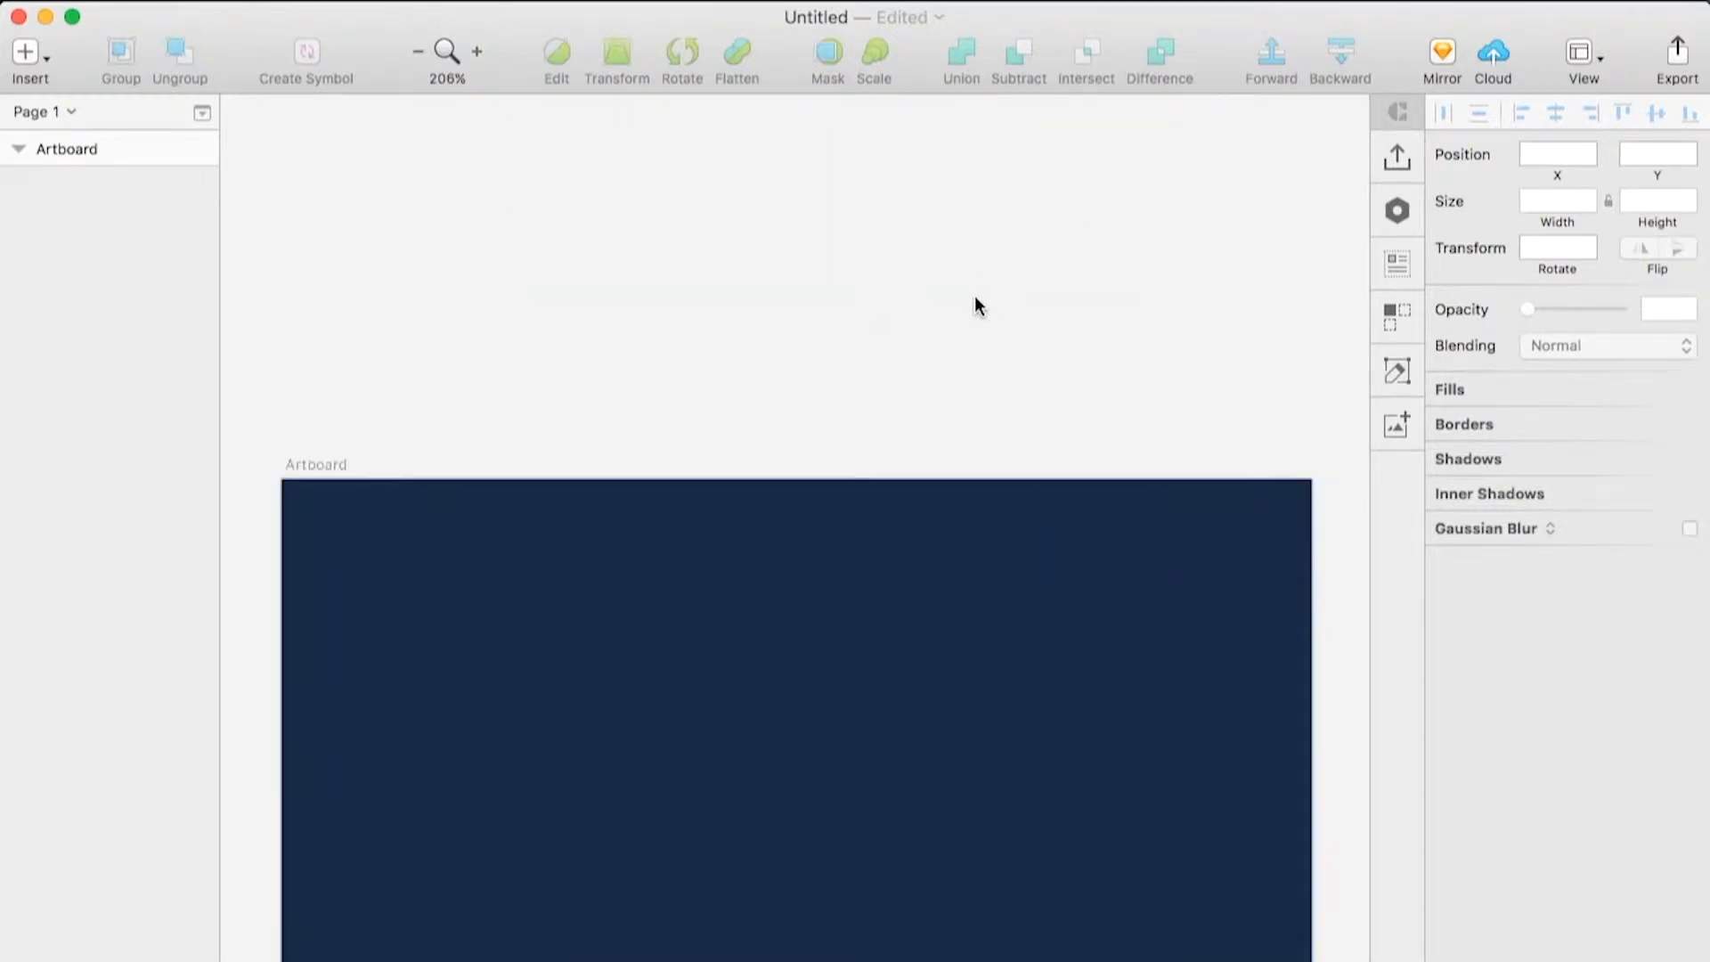
{"action": "left_click_drag", "start_coordinate": [480, 628], "coordinate": [595, 512]}
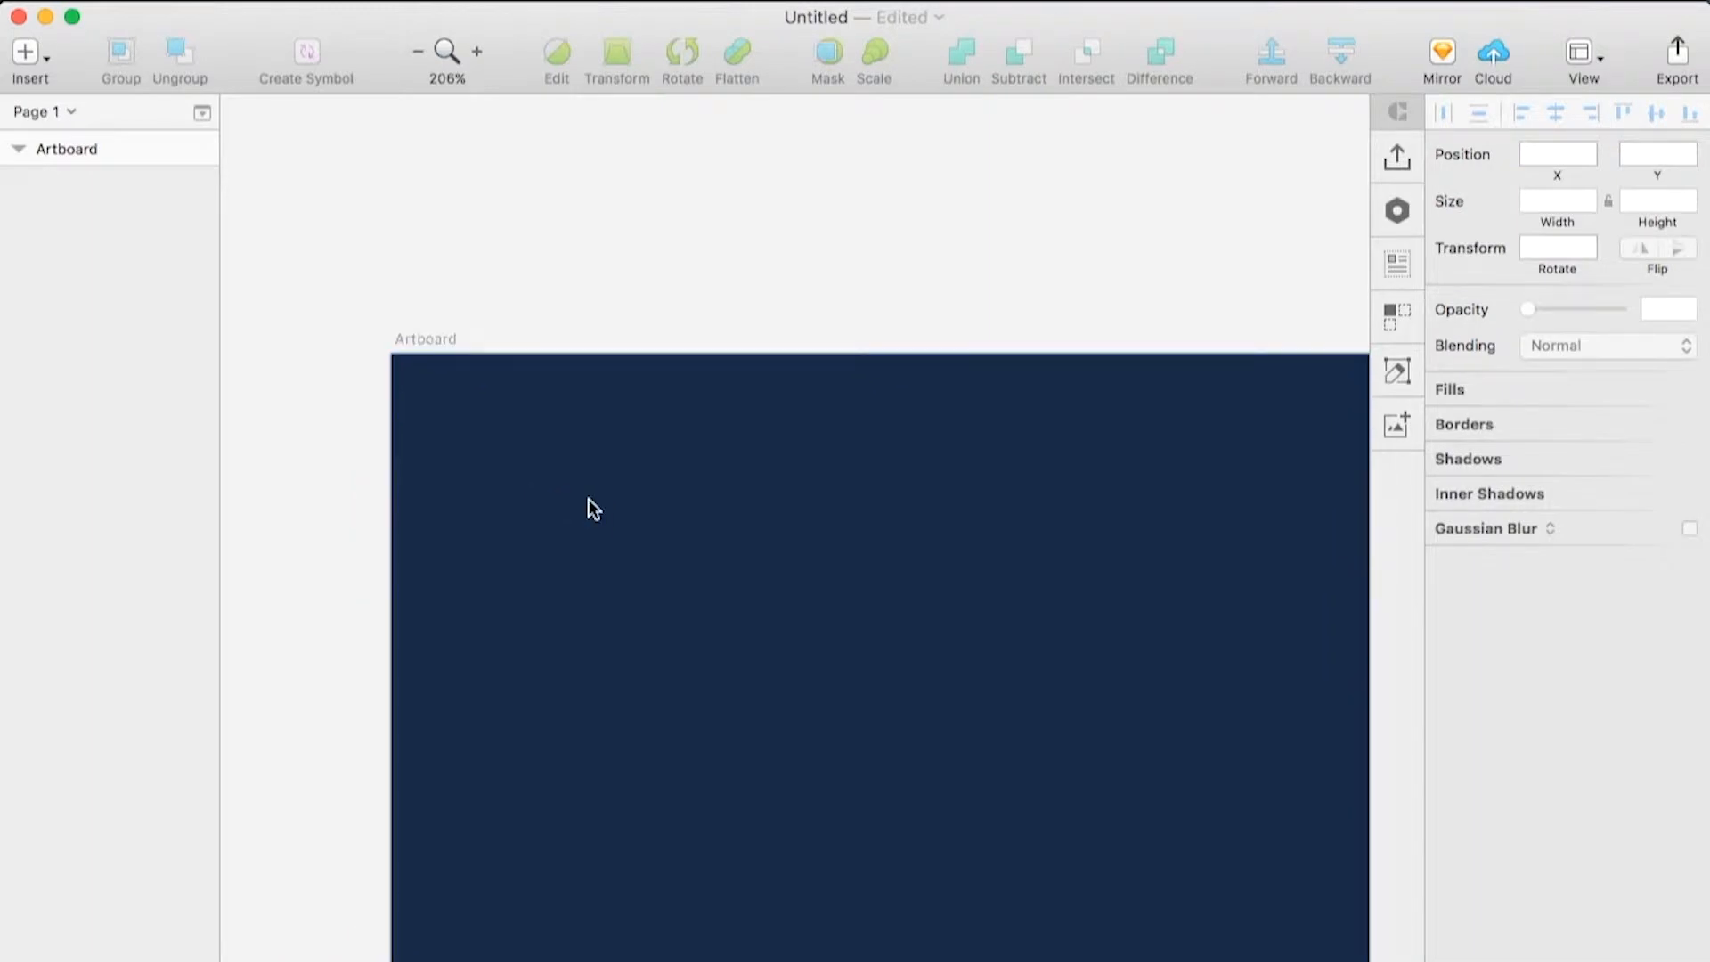
{"action": "left_click", "coordinate": [28, 53]}
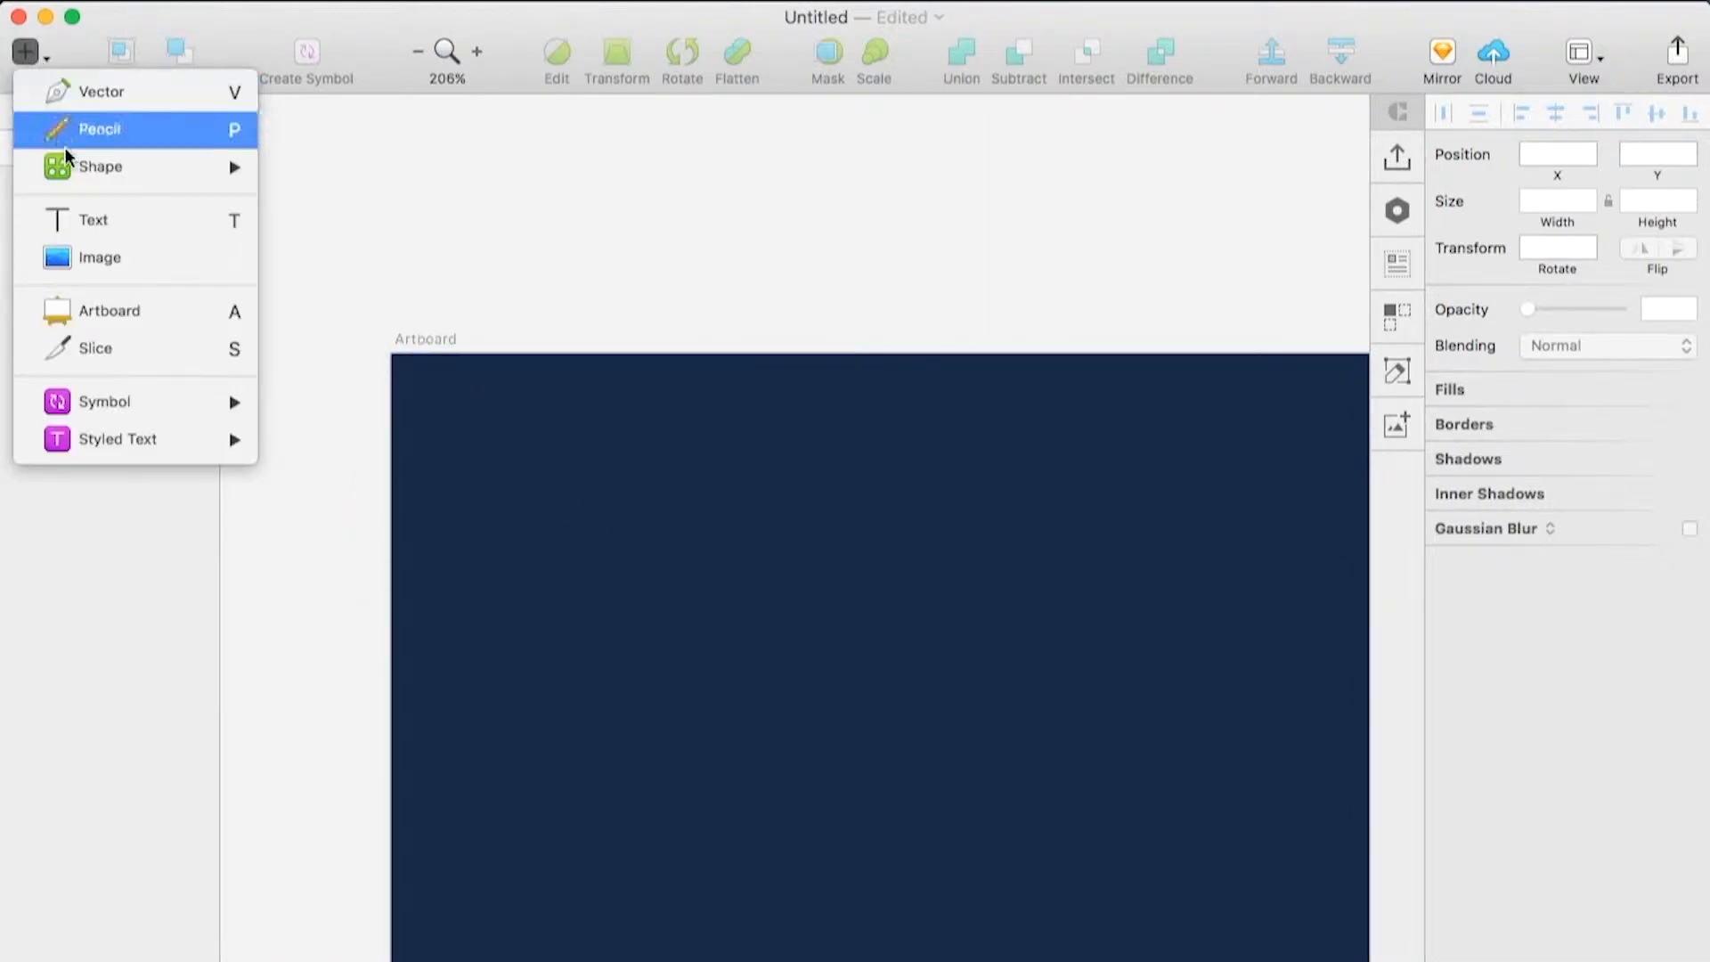
{"action": "mouse_move", "coordinate": [85, 171]}
{"action": "left_click", "coordinate": [319, 169]}
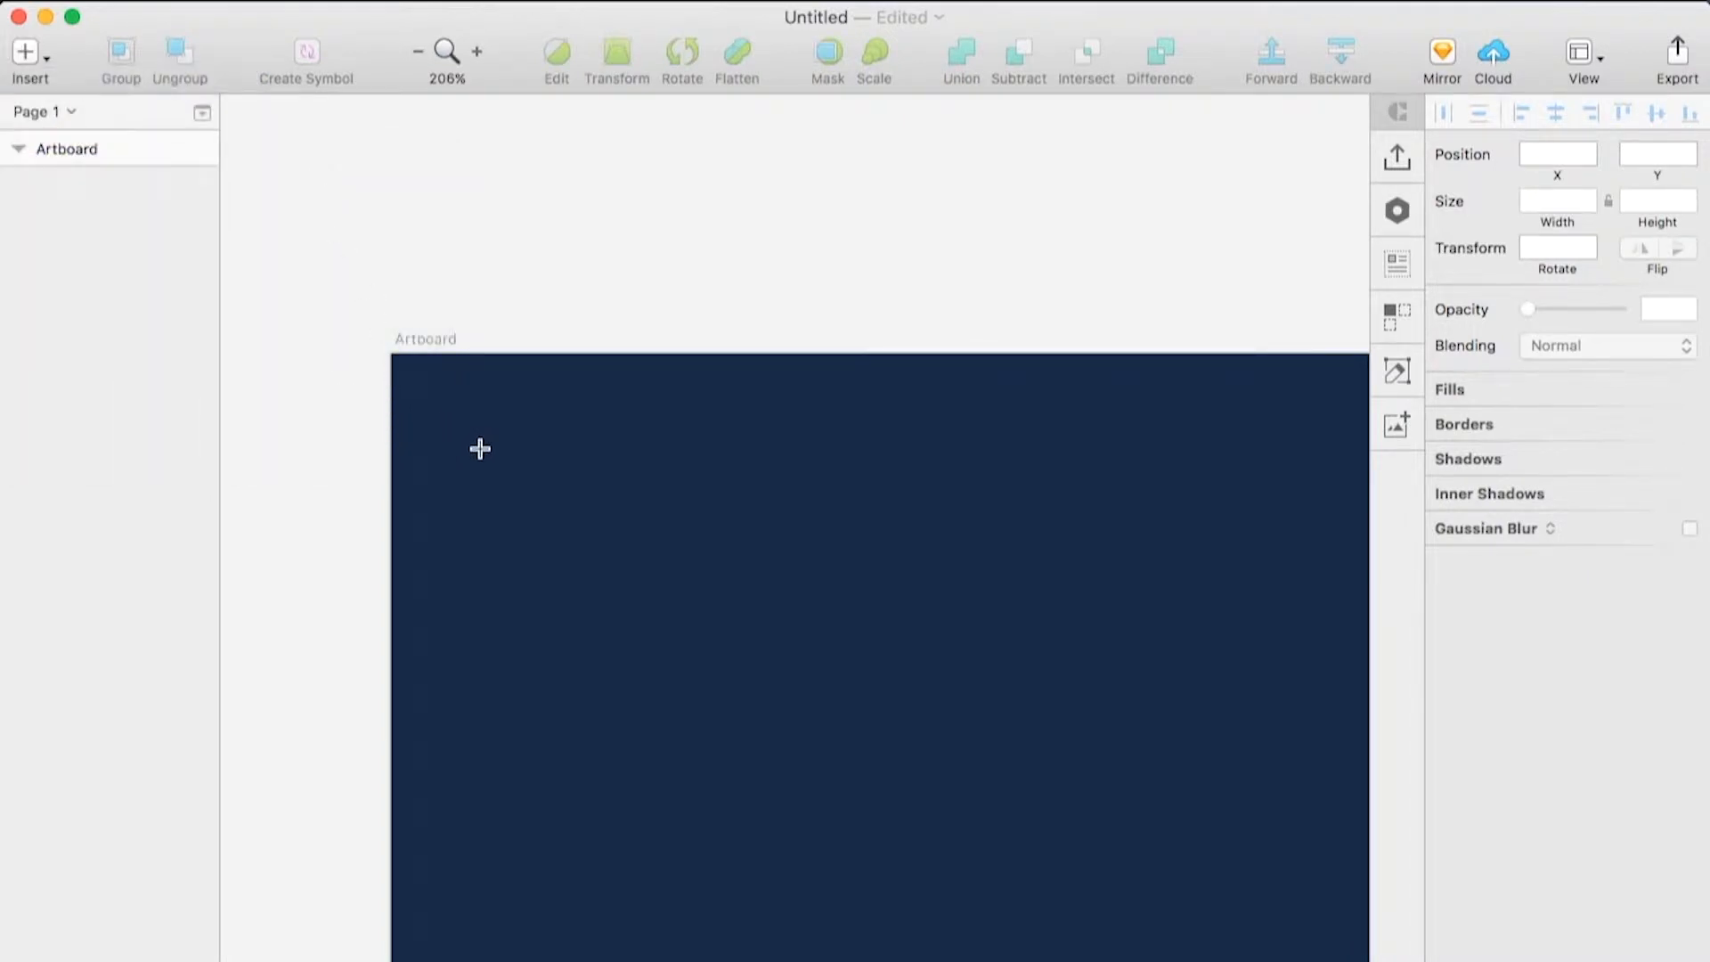
{"action": "left_click_drag", "start_coordinate": [480, 455], "coordinate": [552, 457]}
{"action": "left_click", "coordinate": [1689, 475]}
{"action": "left_click", "coordinate": [1689, 475]}
Color the line's border white (FFFFFF) and give it rounded ends
{"action": "left_click", "coordinate": [1485, 481]}
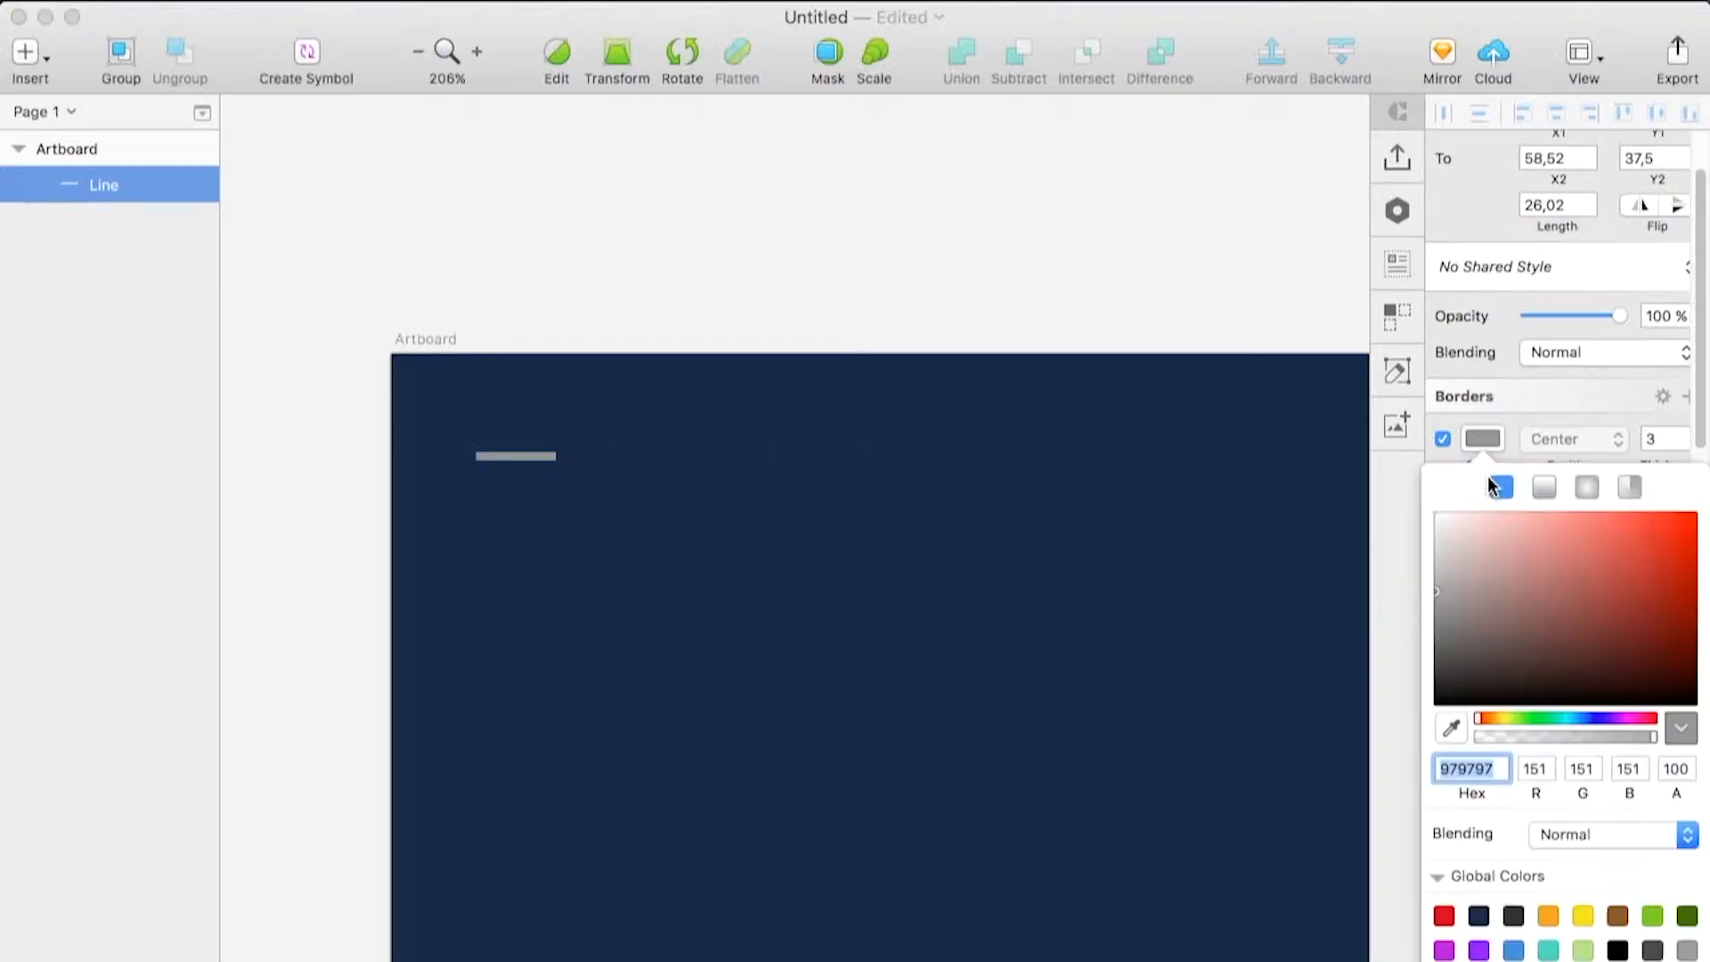
{"action": "left_click", "coordinate": [1443, 960]}
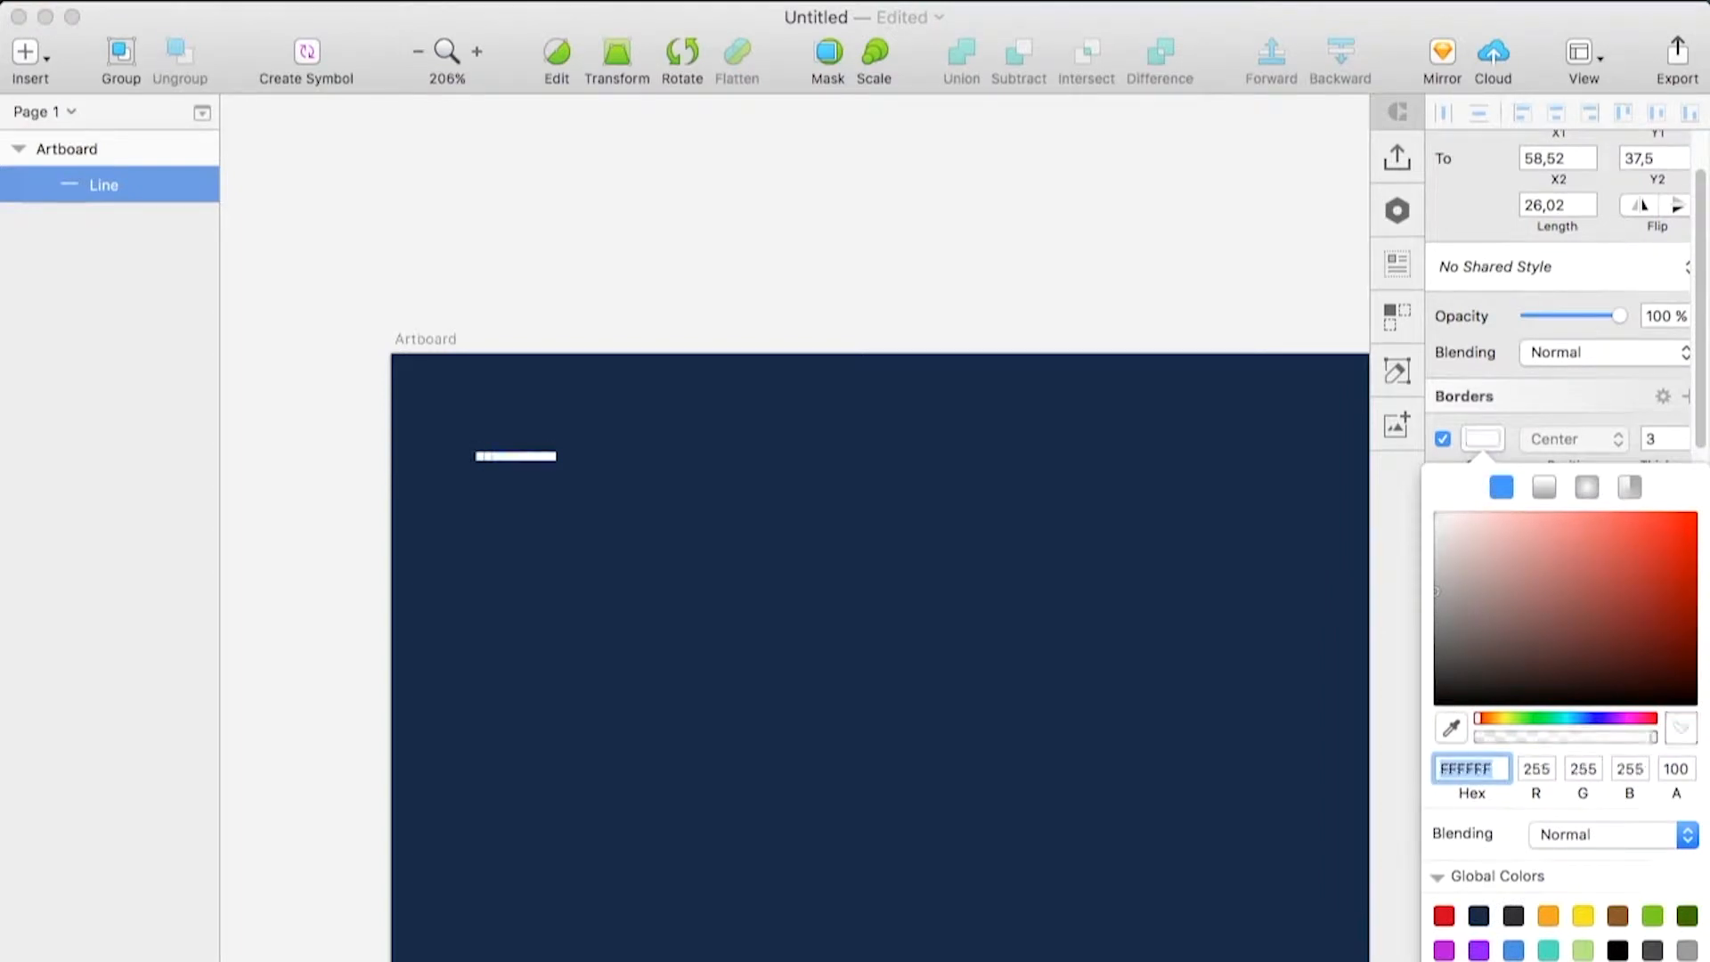
{"action": "left_click", "coordinate": [1625, 397]}
{"action": "left_click", "coordinate": [1662, 438]}
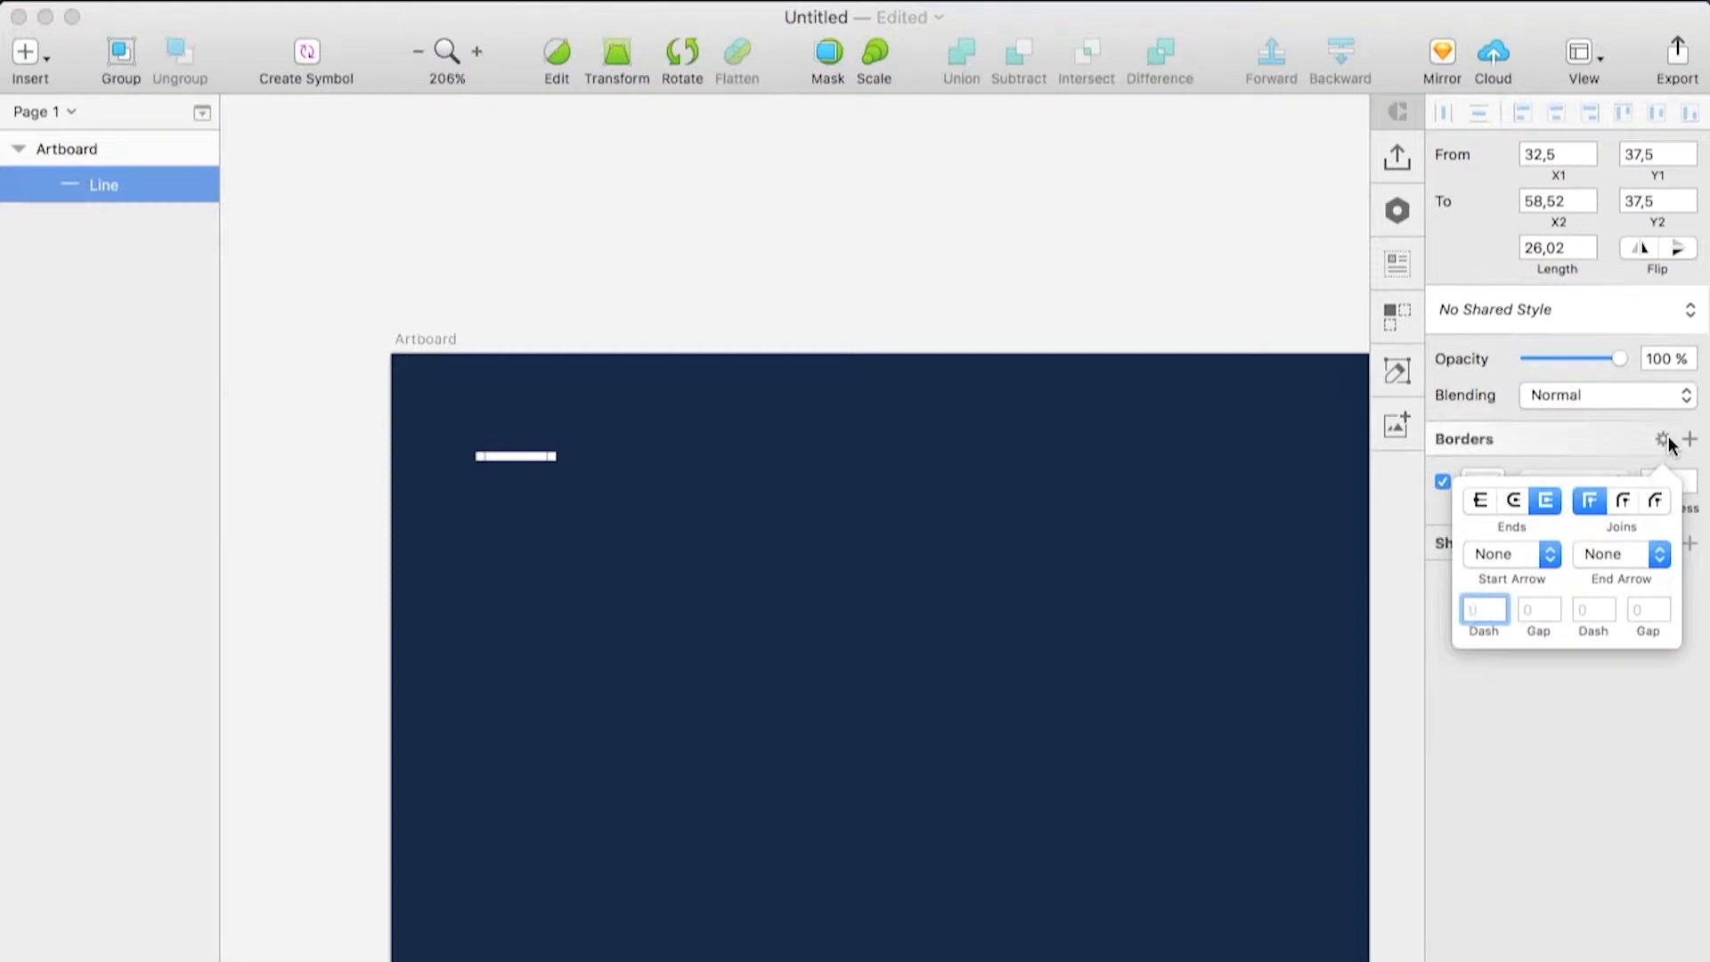
{"action": "left_click", "coordinate": [1512, 501]}
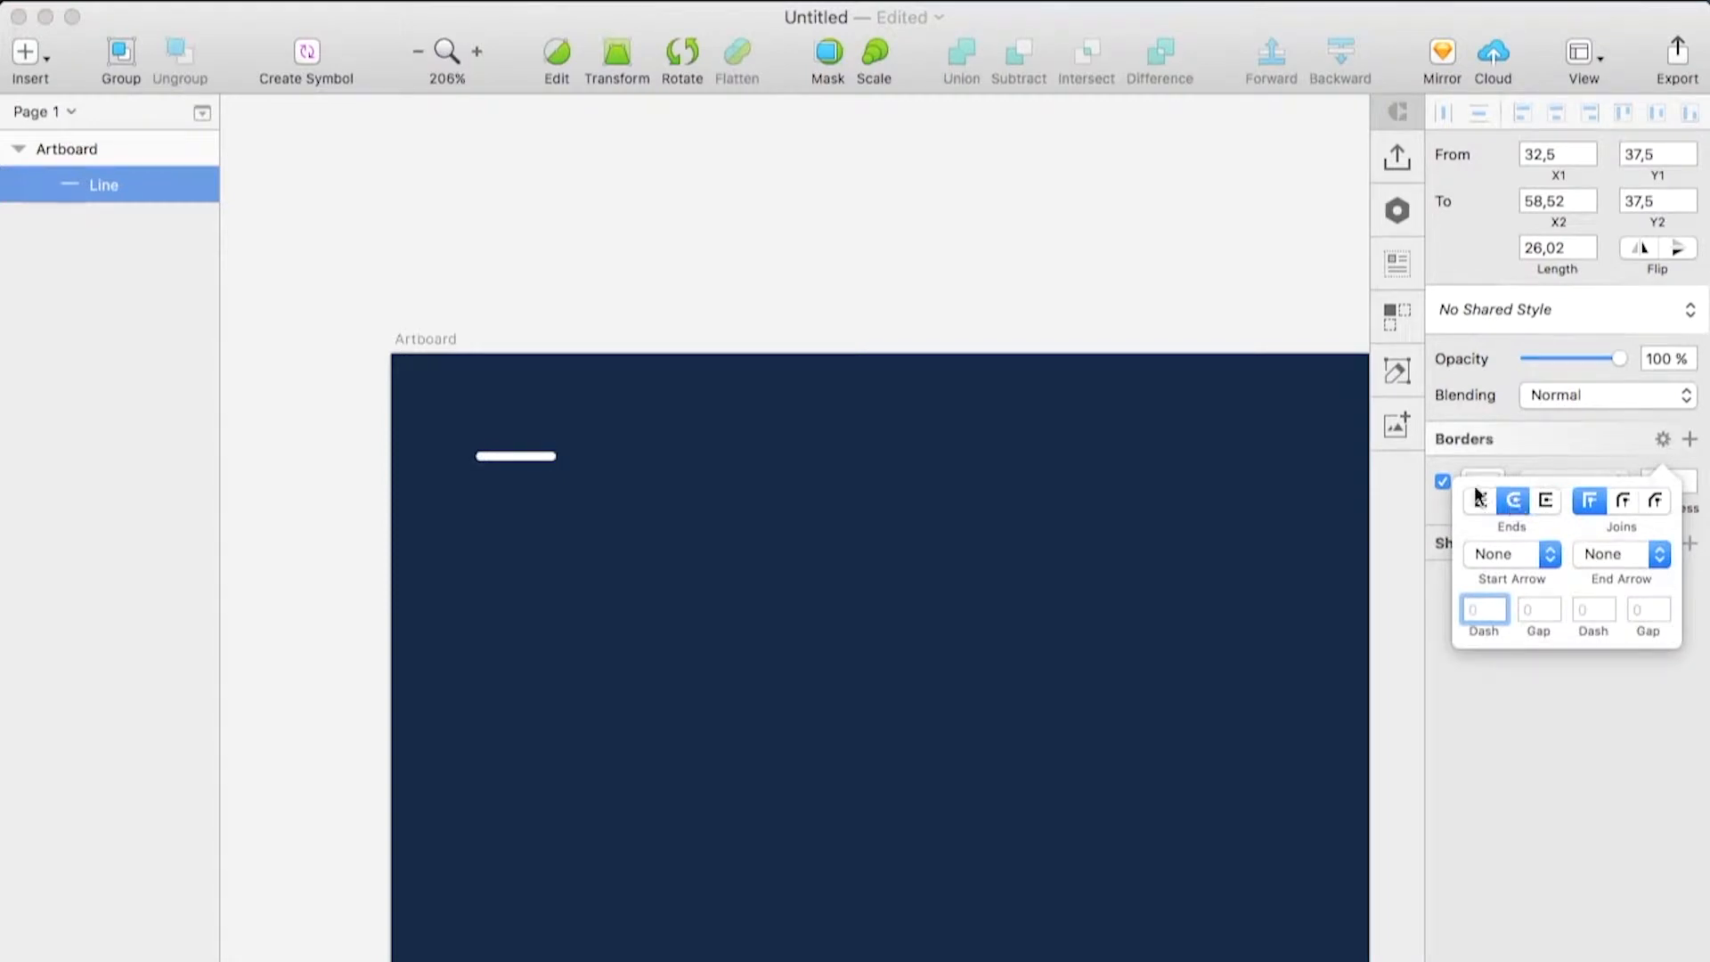
{"action": "left_click", "coordinate": [917, 319]}
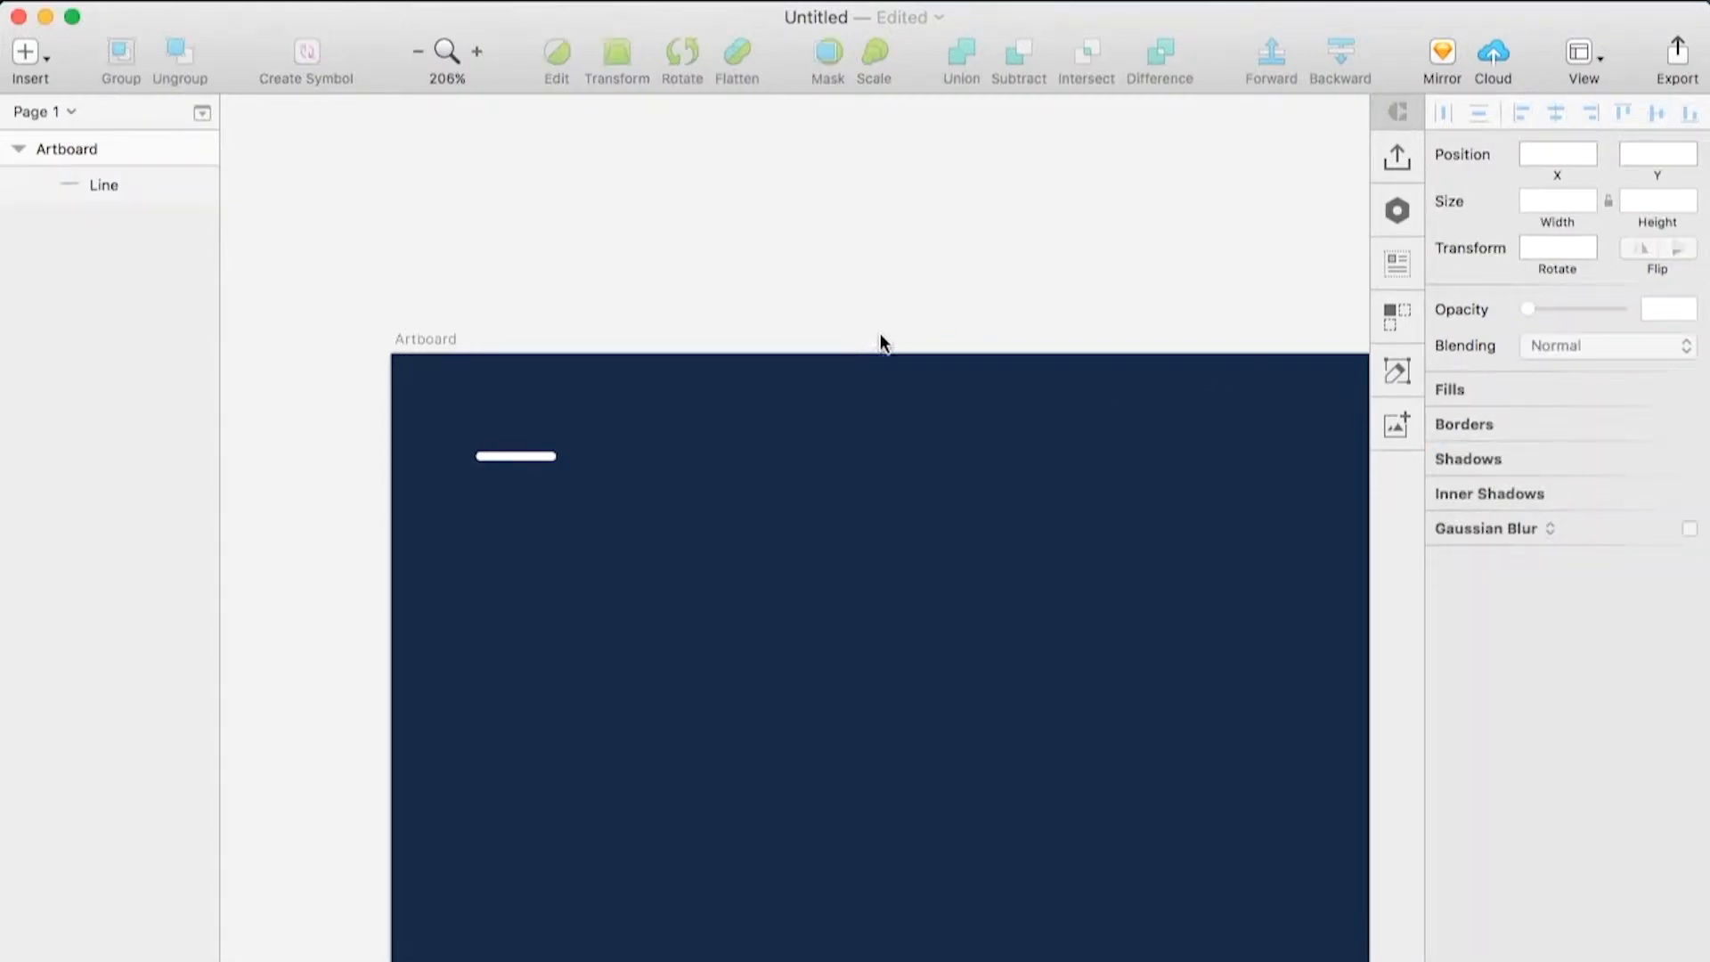
Duplicate the white line twice downward at 8 px intervals to form a three-line menu icon
{"action": "left_click", "coordinate": [541, 459]}
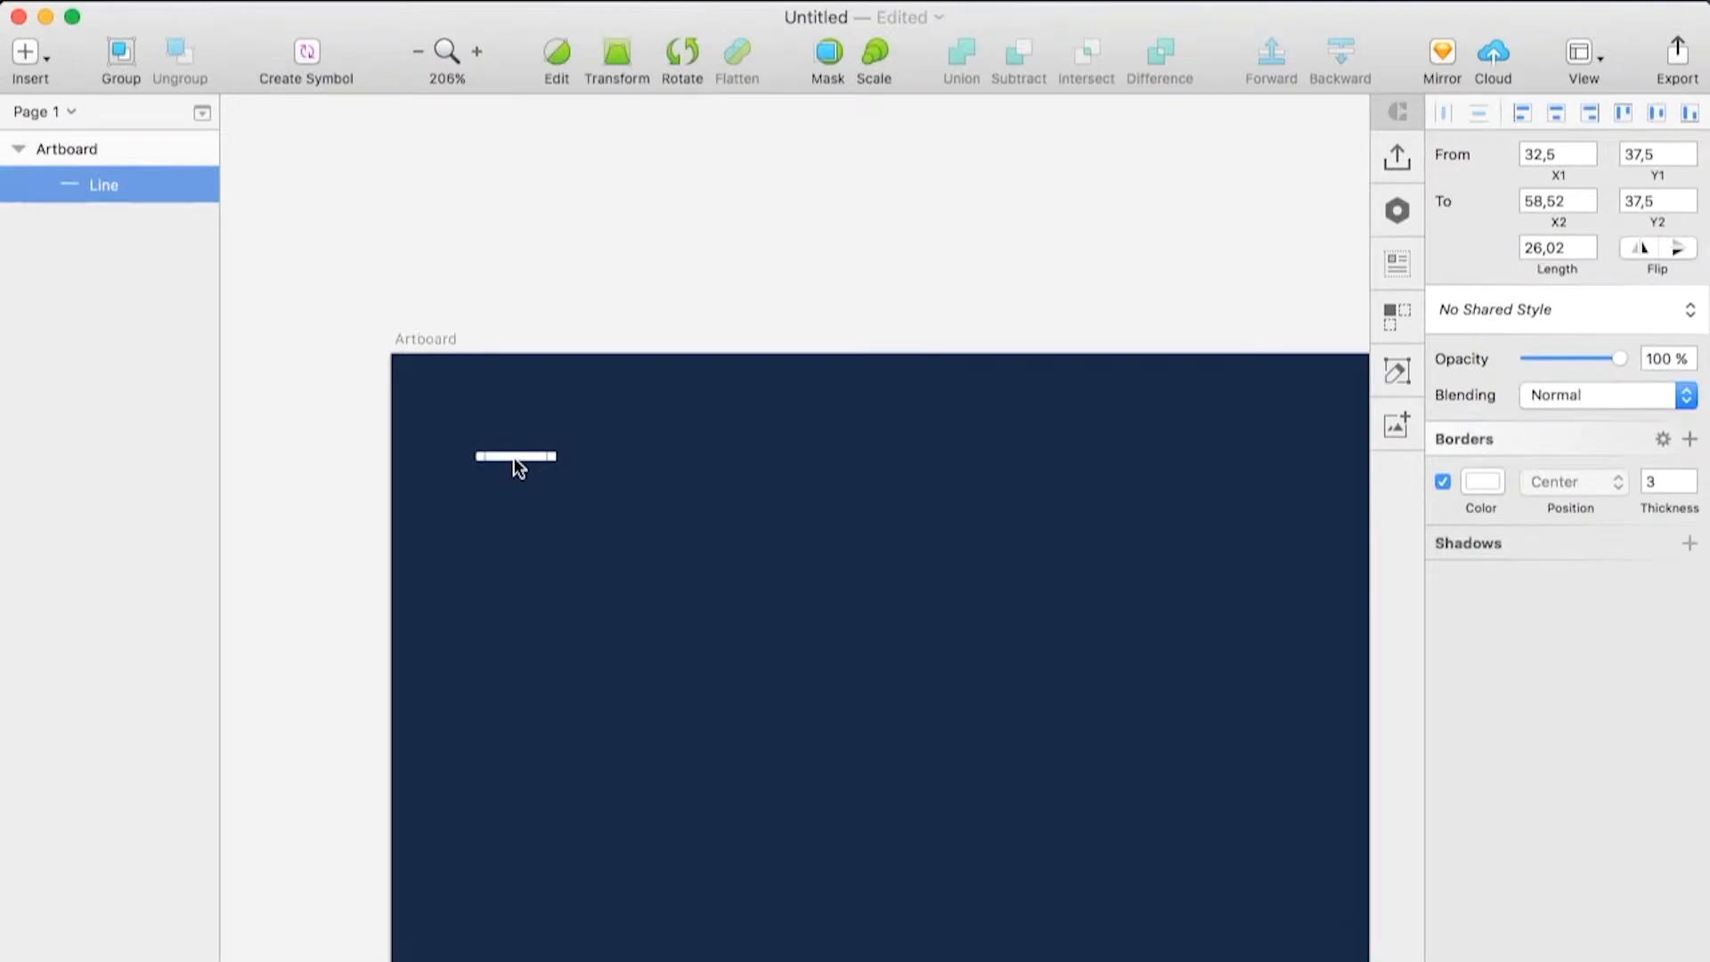
{"action": "scroll", "coordinate": [517, 456], "scroll_direction": "up", "scroll_amount": 5}
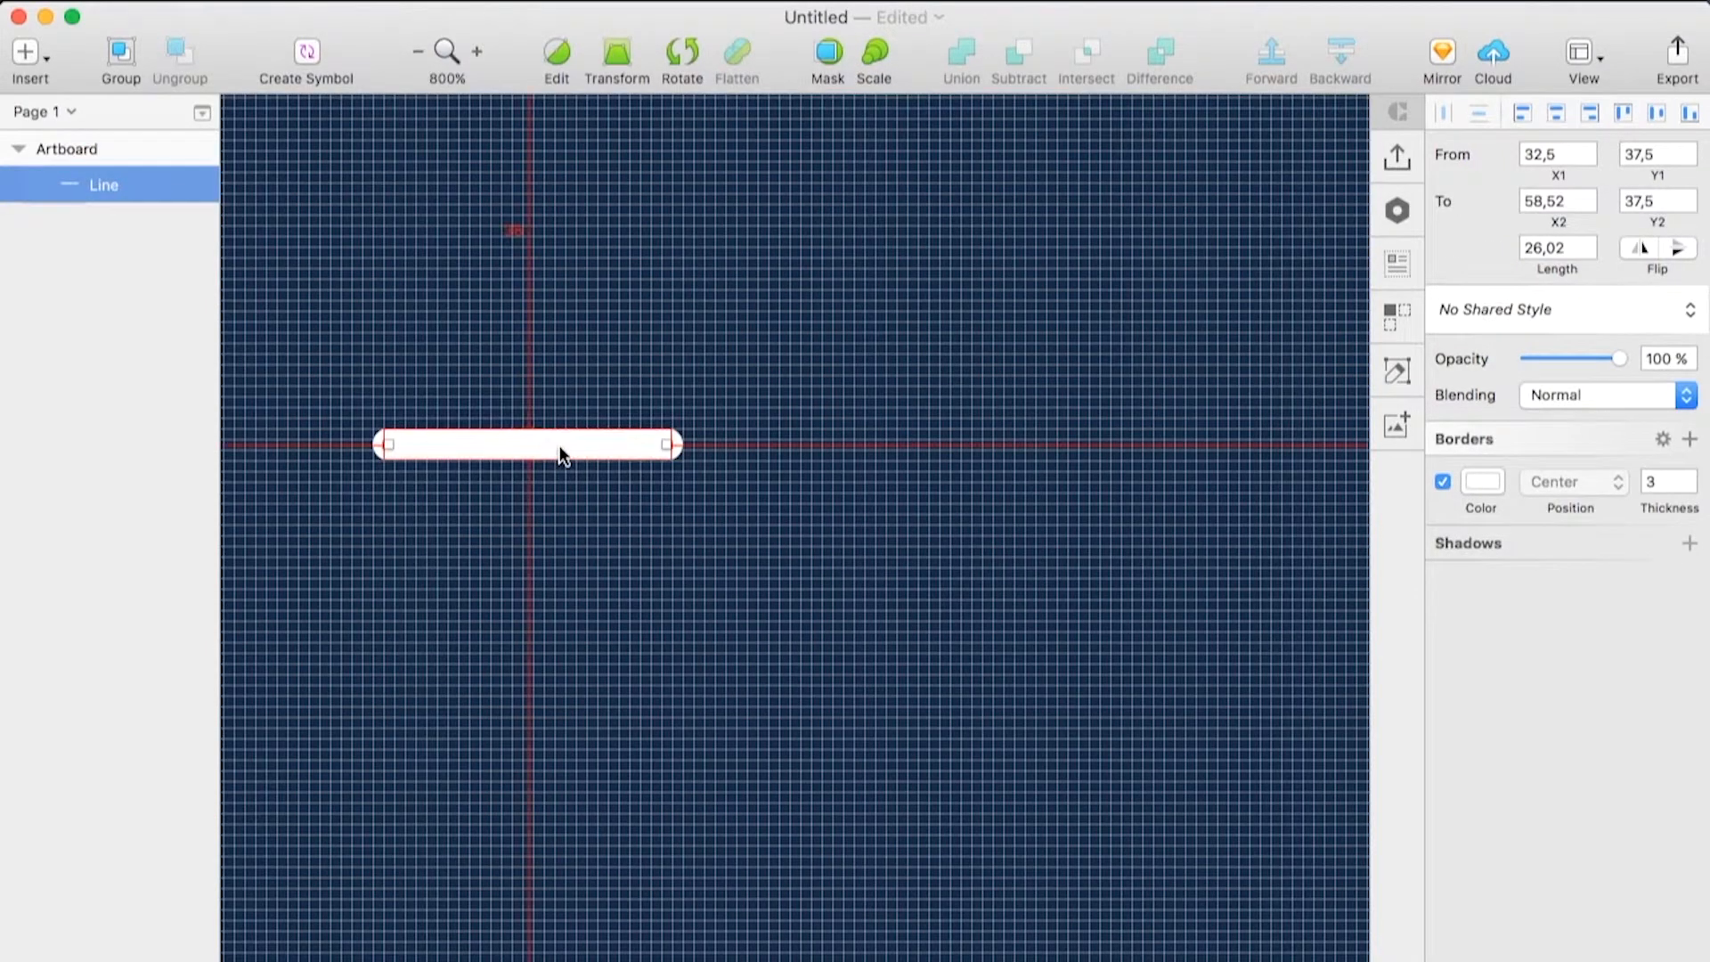
{"action": "left_click_drag", "start_coordinate": [559, 448], "coordinate": [563, 534]}
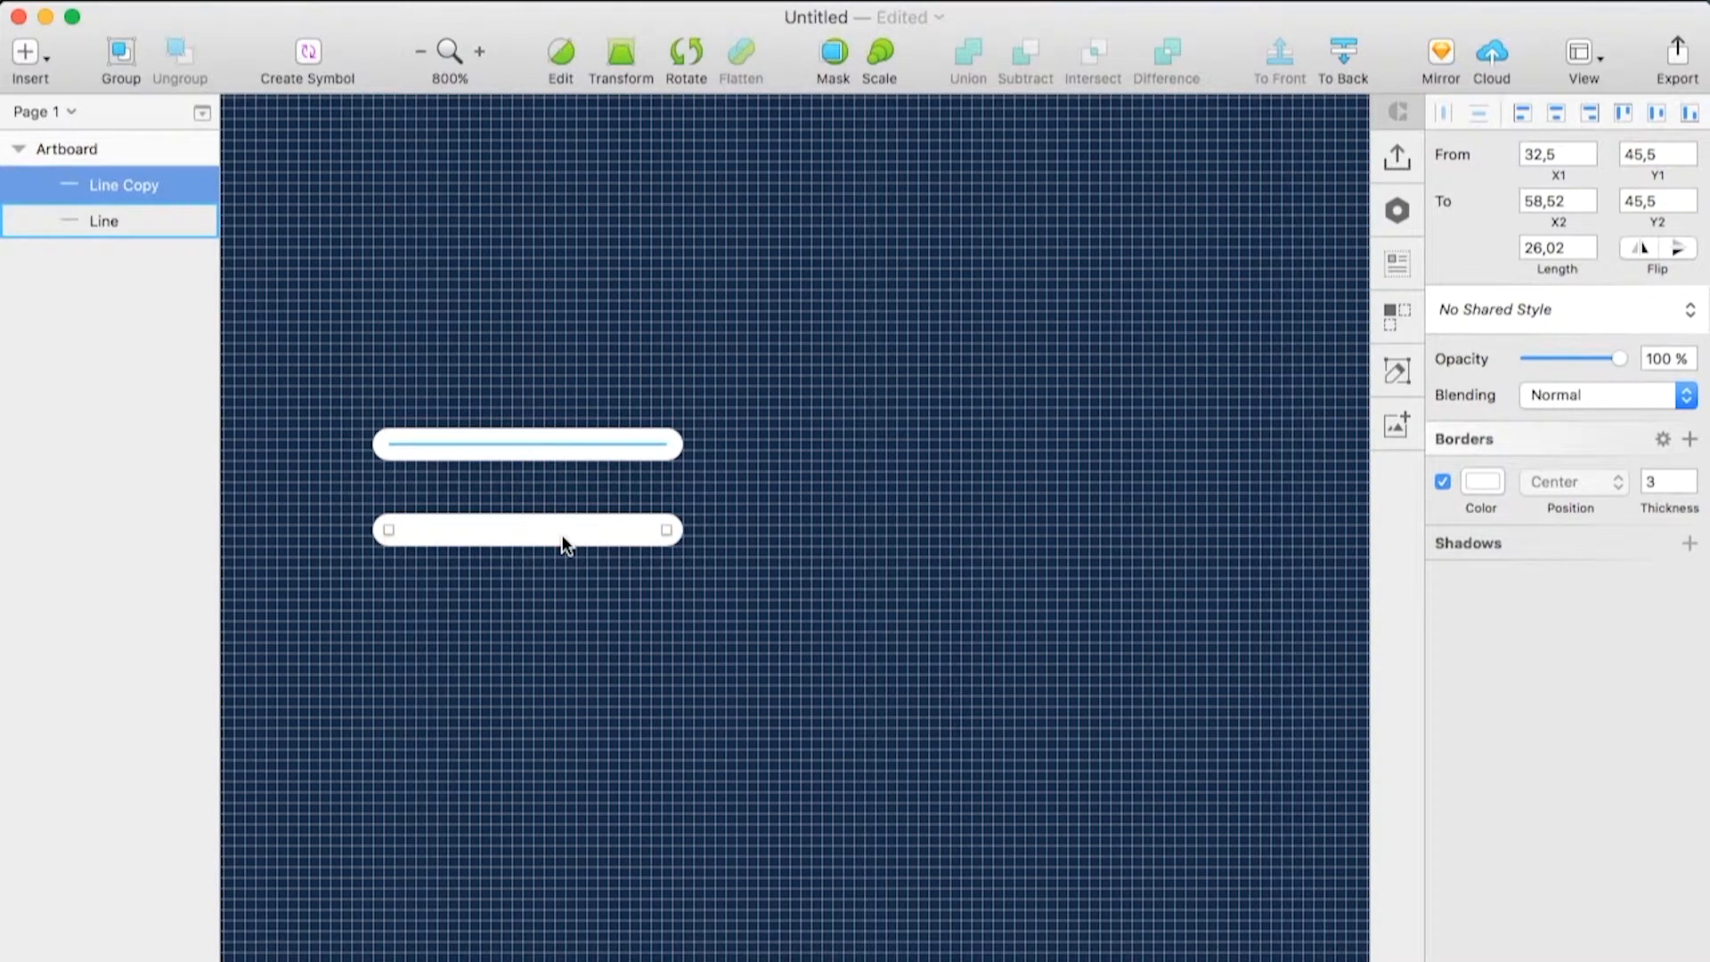
{"action": "key", "text": "super+d"}
{"action": "left_click", "coordinate": [563, 534], "text": "alt"}
{"action": "left_click", "coordinate": [562, 534], "text": "alt"}
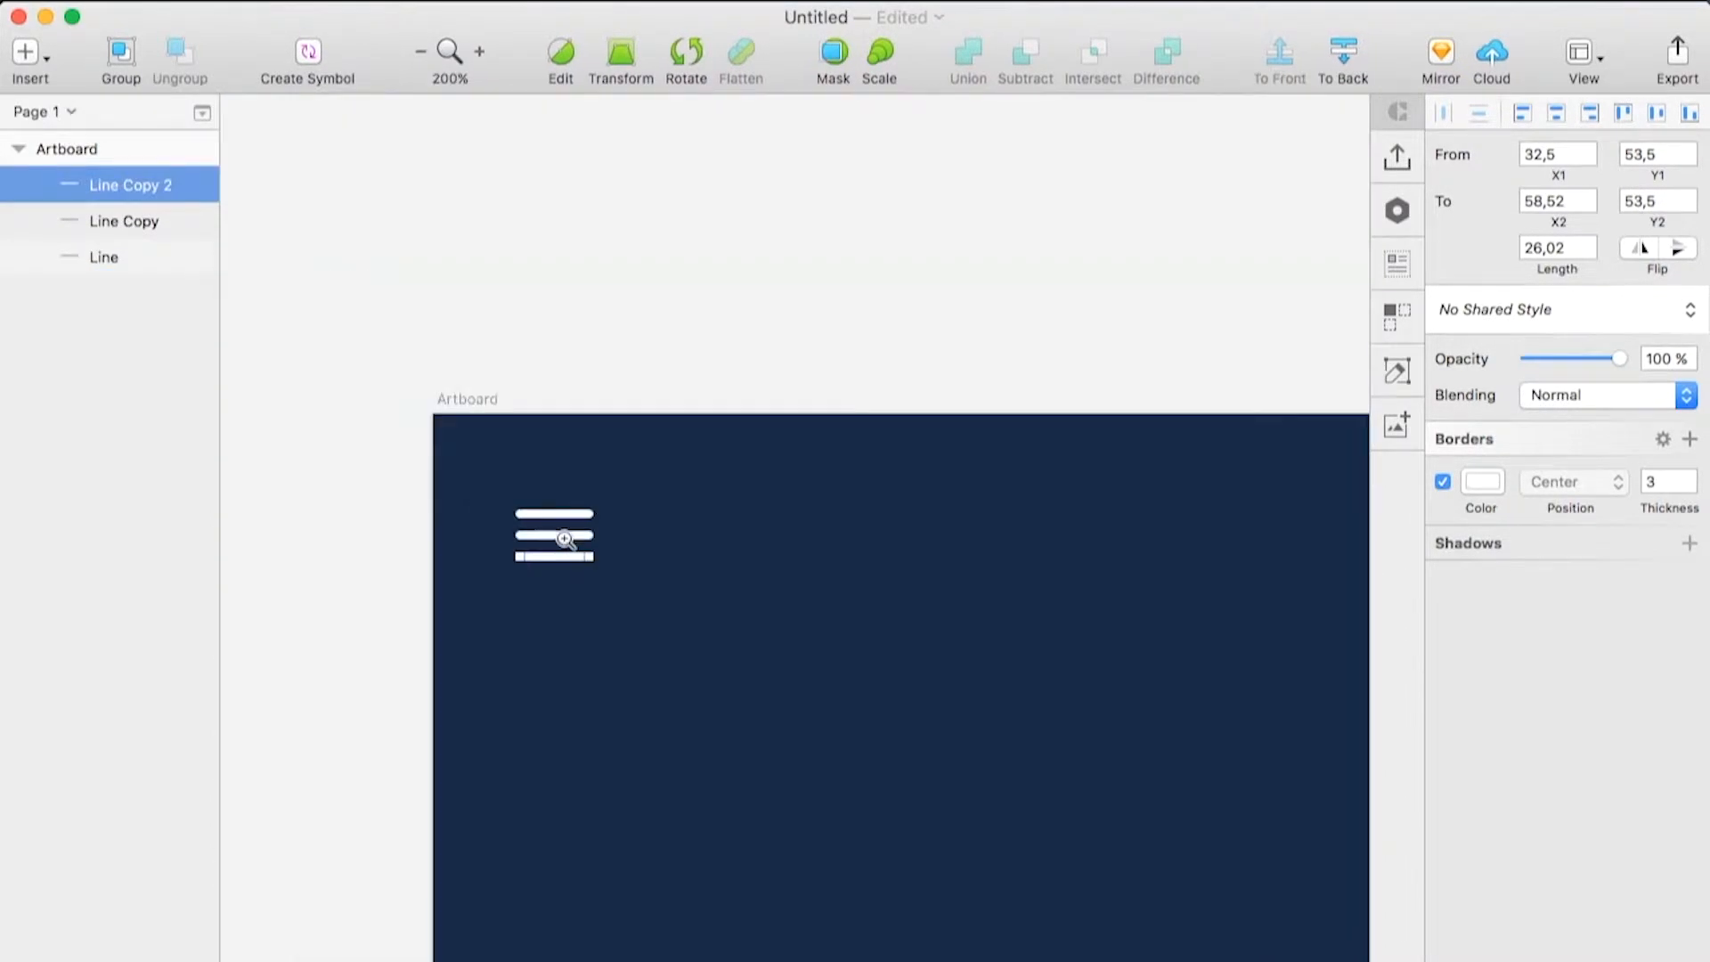
Group the three white lines of the menu icon
{"action": "left_click", "coordinate": [616, 381]}
{"action": "left_click_drag", "start_coordinate": [780, 385], "coordinate": [660, 280]}
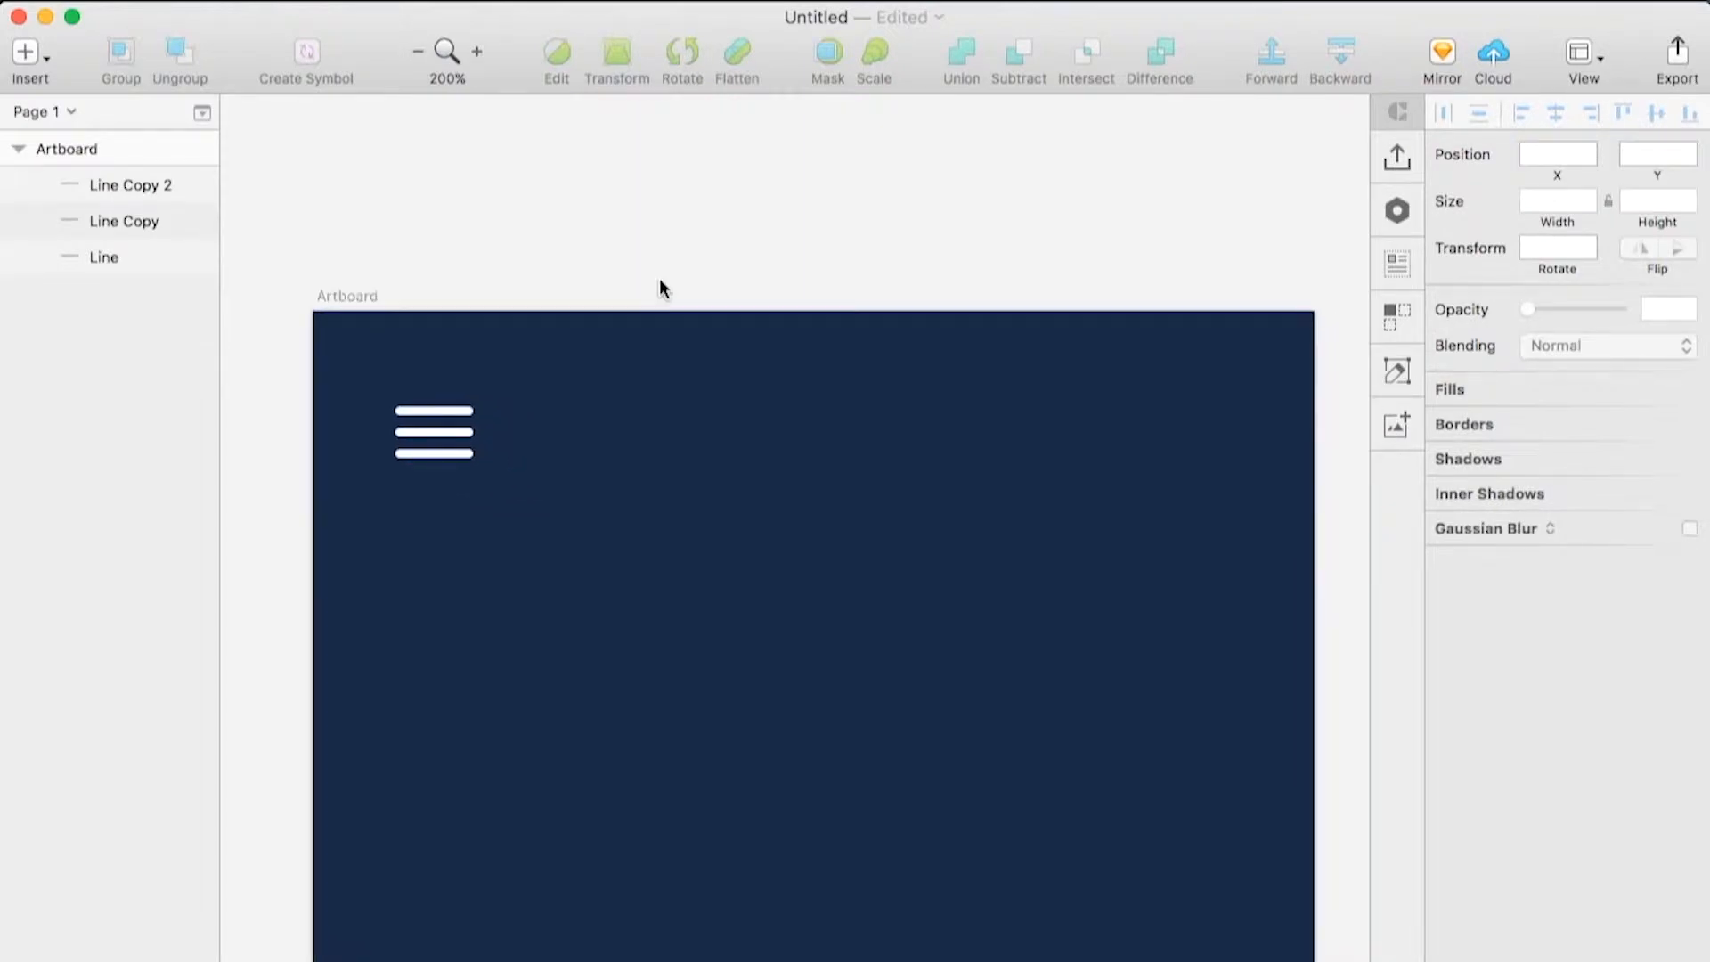
{"action": "left_click_drag", "start_coordinate": [519, 481], "coordinate": [394, 383]}
{"action": "key", "text": "super+g"}
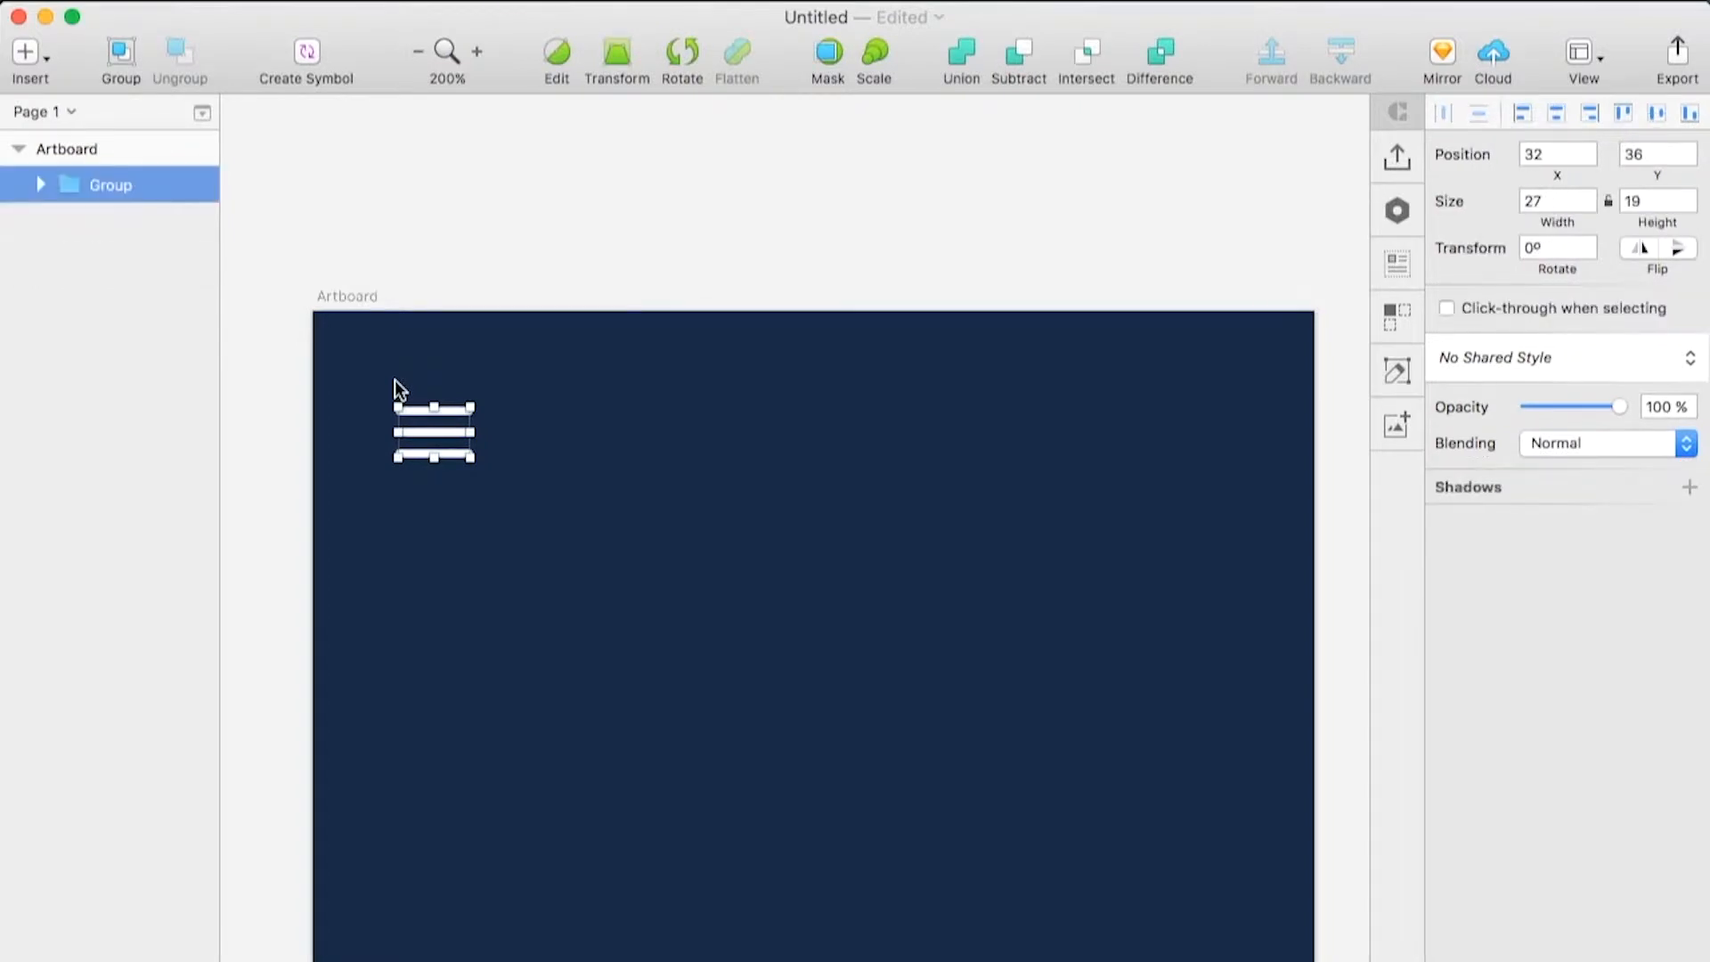
Nudge the menu icon group horizontally to X 36
{"action": "key", "text": "alt"}
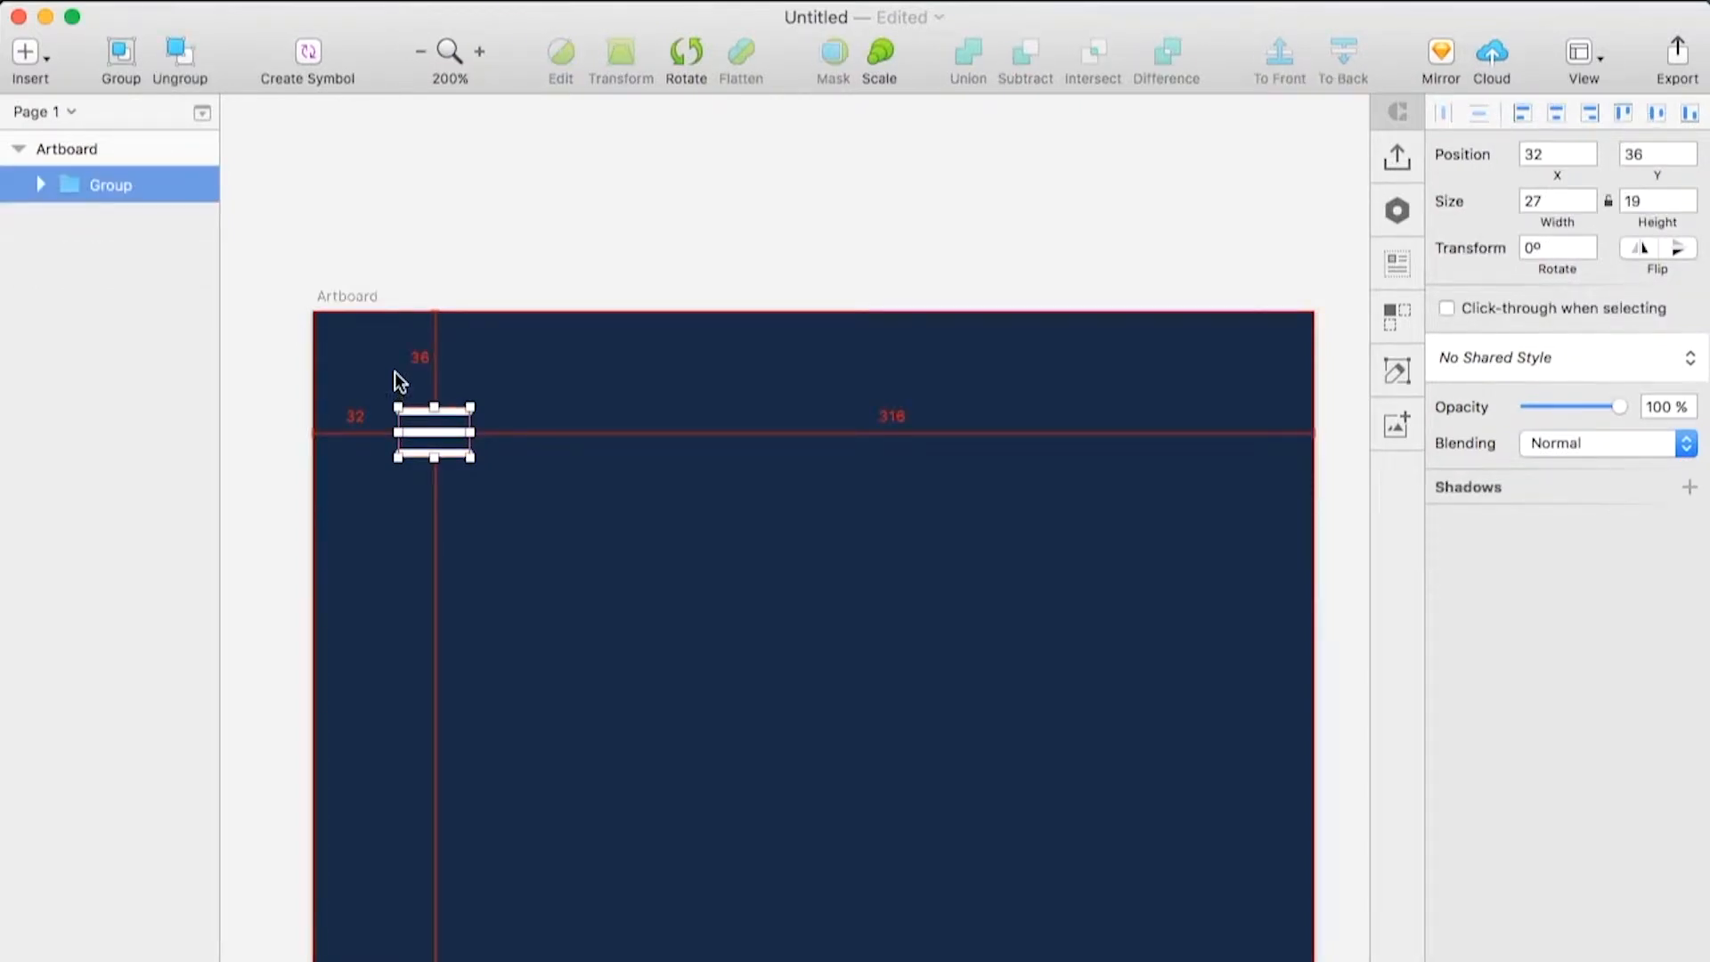
{"action": "key", "text": "Right"}
{"action": "key", "text": "Right"}
{"action": "key", "text": "Right"}
{"action": "key", "text": "Right"}
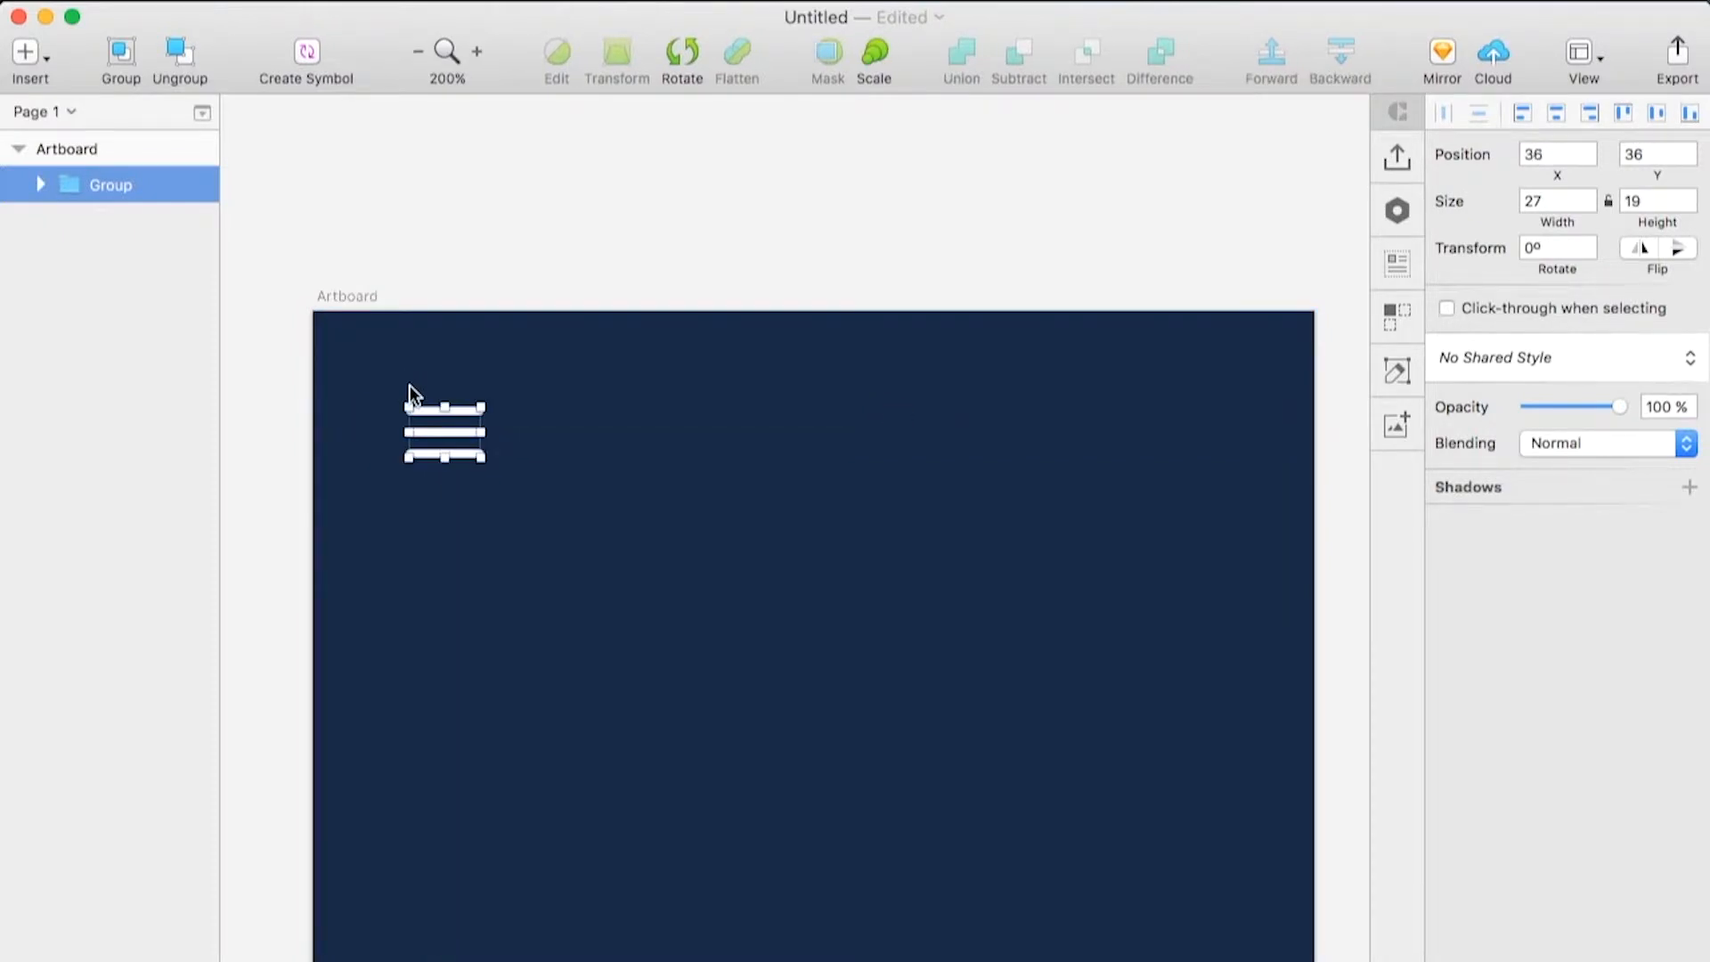
Move the menu icon group to X 30 and Y 30, for equal margins from the artboard's left and top edges
{"action": "key", "text": "alt"}
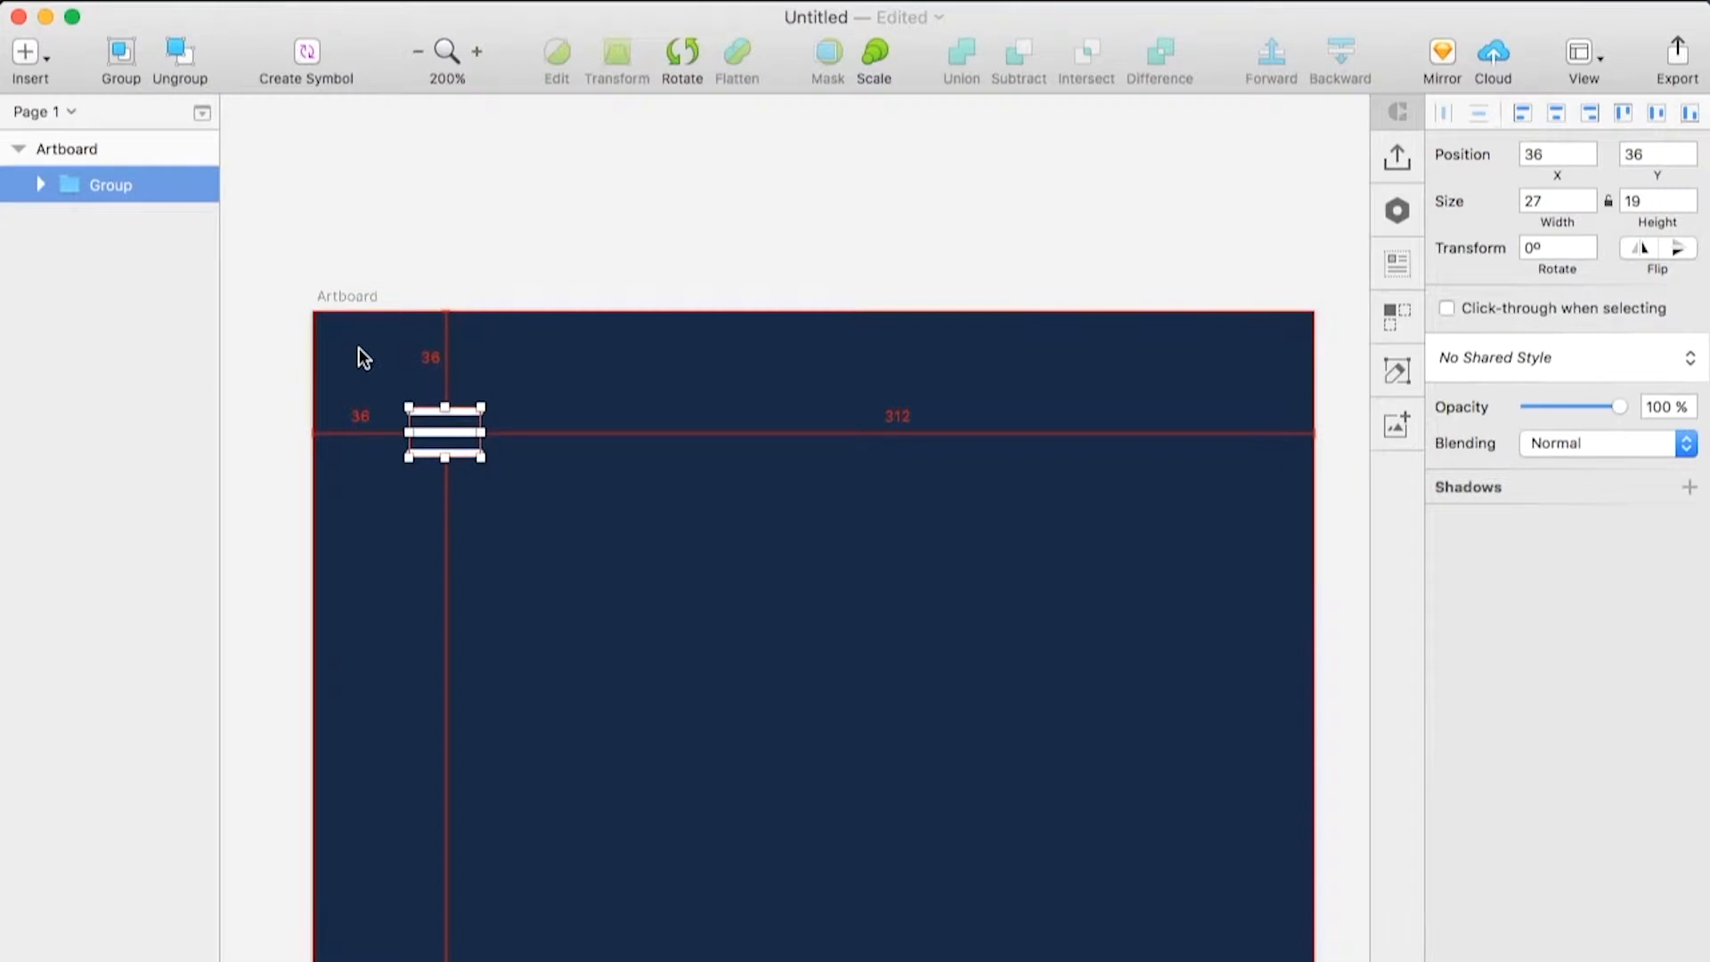
{"action": "key", "text": "Left"}
{"action": "key", "text": "Left"}
{"action": "key", "text": "Left"}
{"action": "key", "text": "Left"}
{"action": "key", "text": "Left"}
{"action": "key", "text": "Left"}
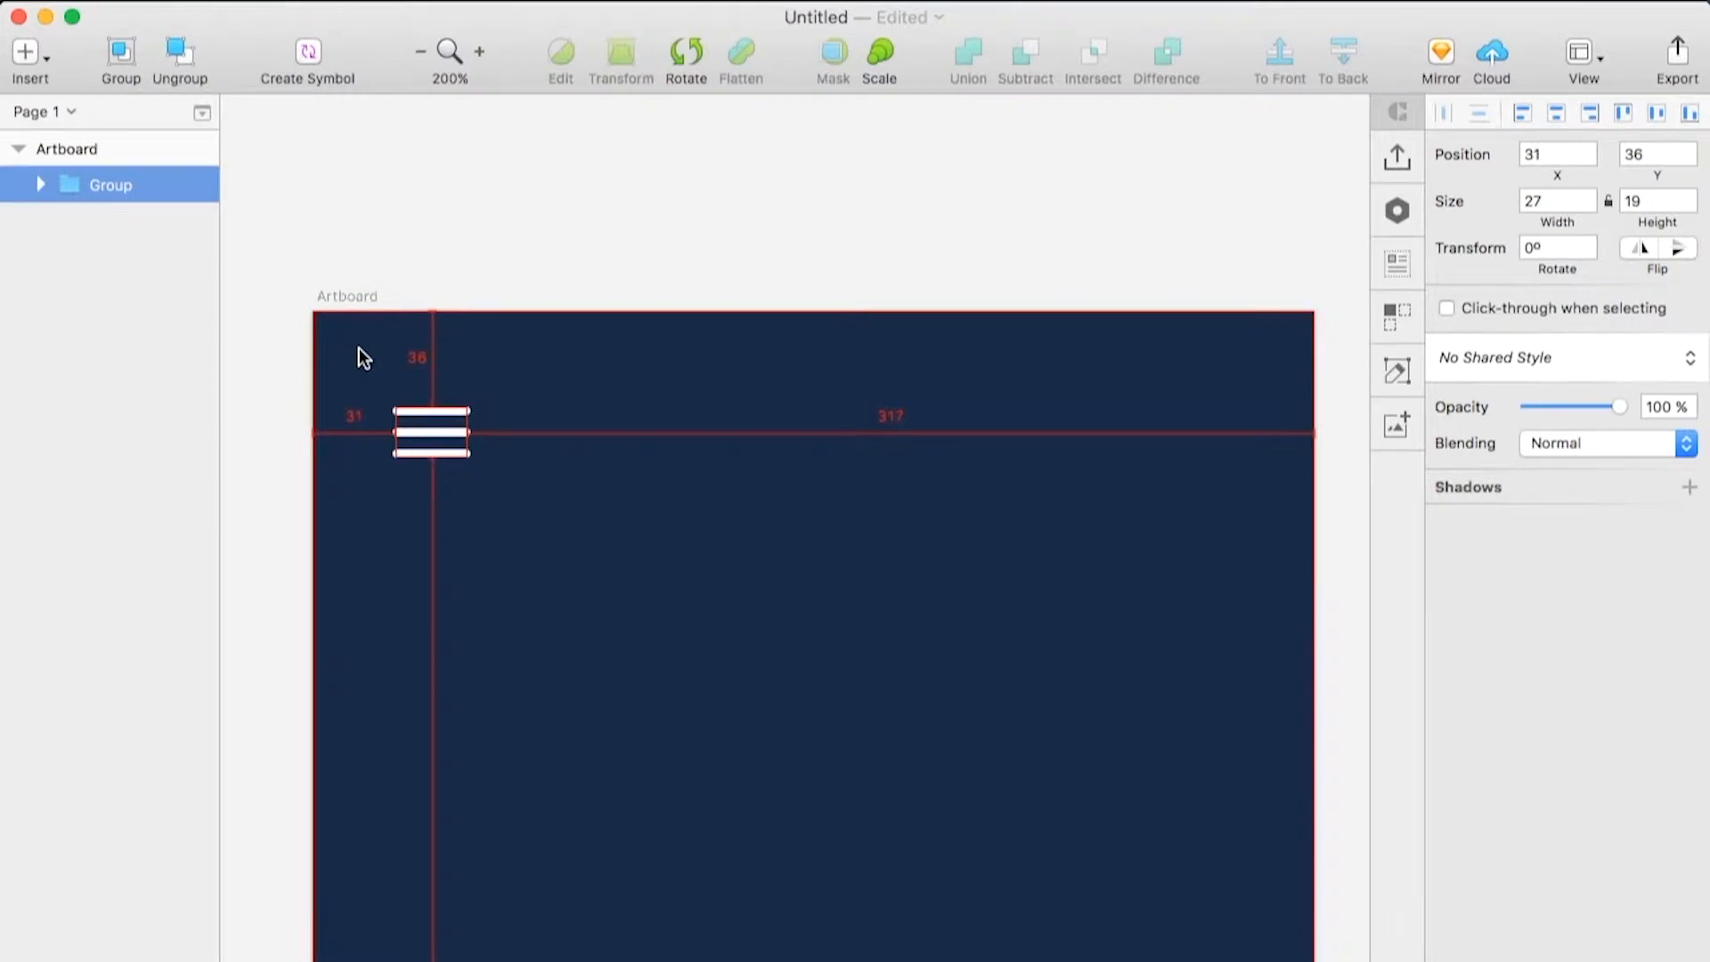
{"action": "key", "text": "Up"}
{"action": "key", "text": "Up"}
{"action": "key", "text": "Up"}
{"action": "key", "text": "Up"}
{"action": "key", "text": "Up"}
{"action": "key", "text": "Up"}
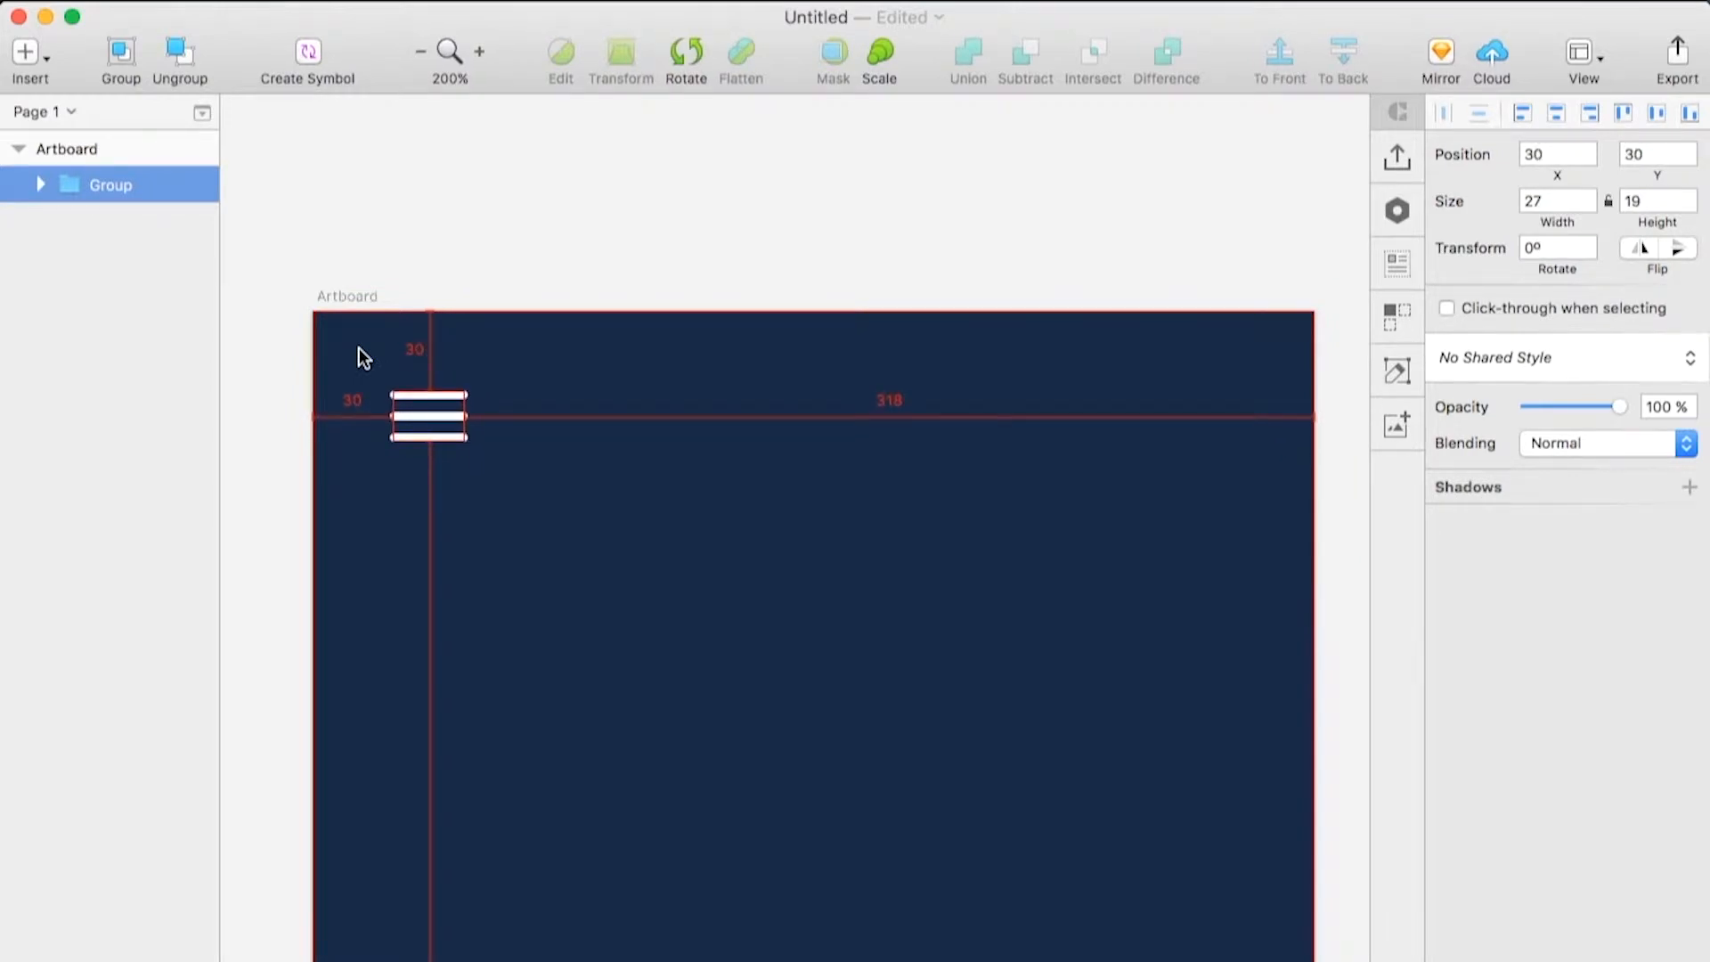
Add the text "Appname" to the artboard's header, beside the menu icon
{"action": "key", "text": "z"}
{"action": "left_click", "coordinate": [673, 438], "text": "alt"}
{"action": "key", "text": "space"}
{"action": "left_click_drag", "start_coordinate": [703, 465], "coordinate": [714, 431]}
{"action": "left_click", "coordinate": [789, 421]}
{"action": "key", "text": "t"}
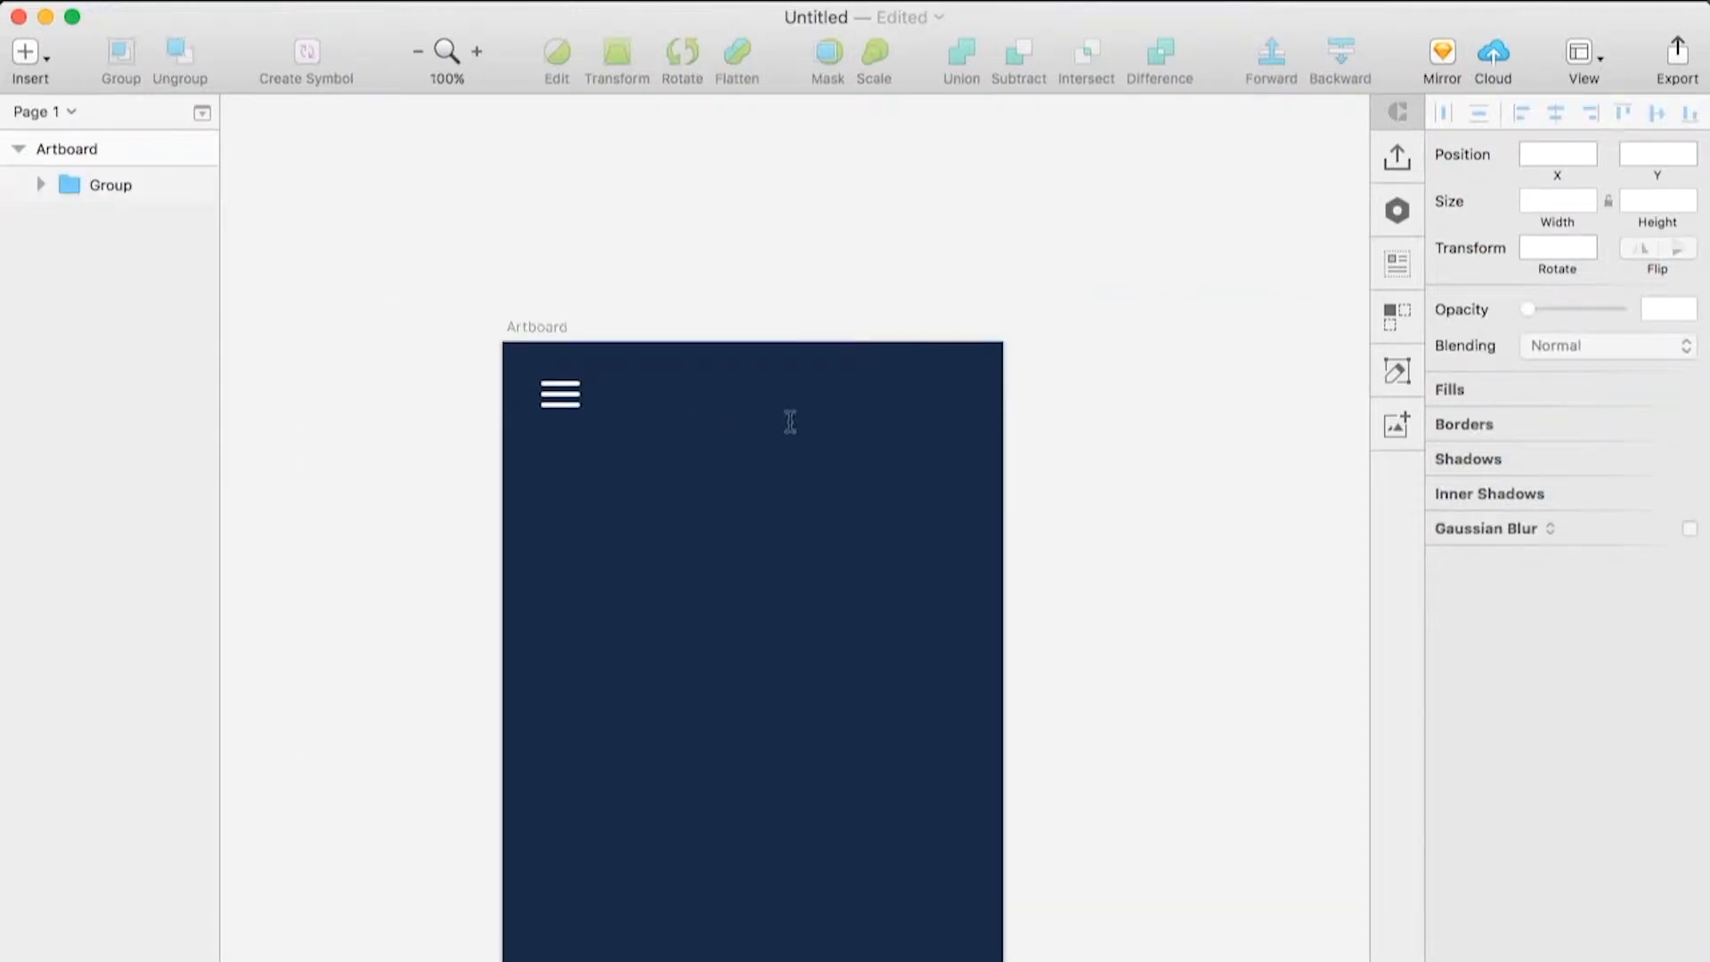
{"action": "left_click", "coordinate": [681, 392]}
{"action": "type", "text": "Appname"}
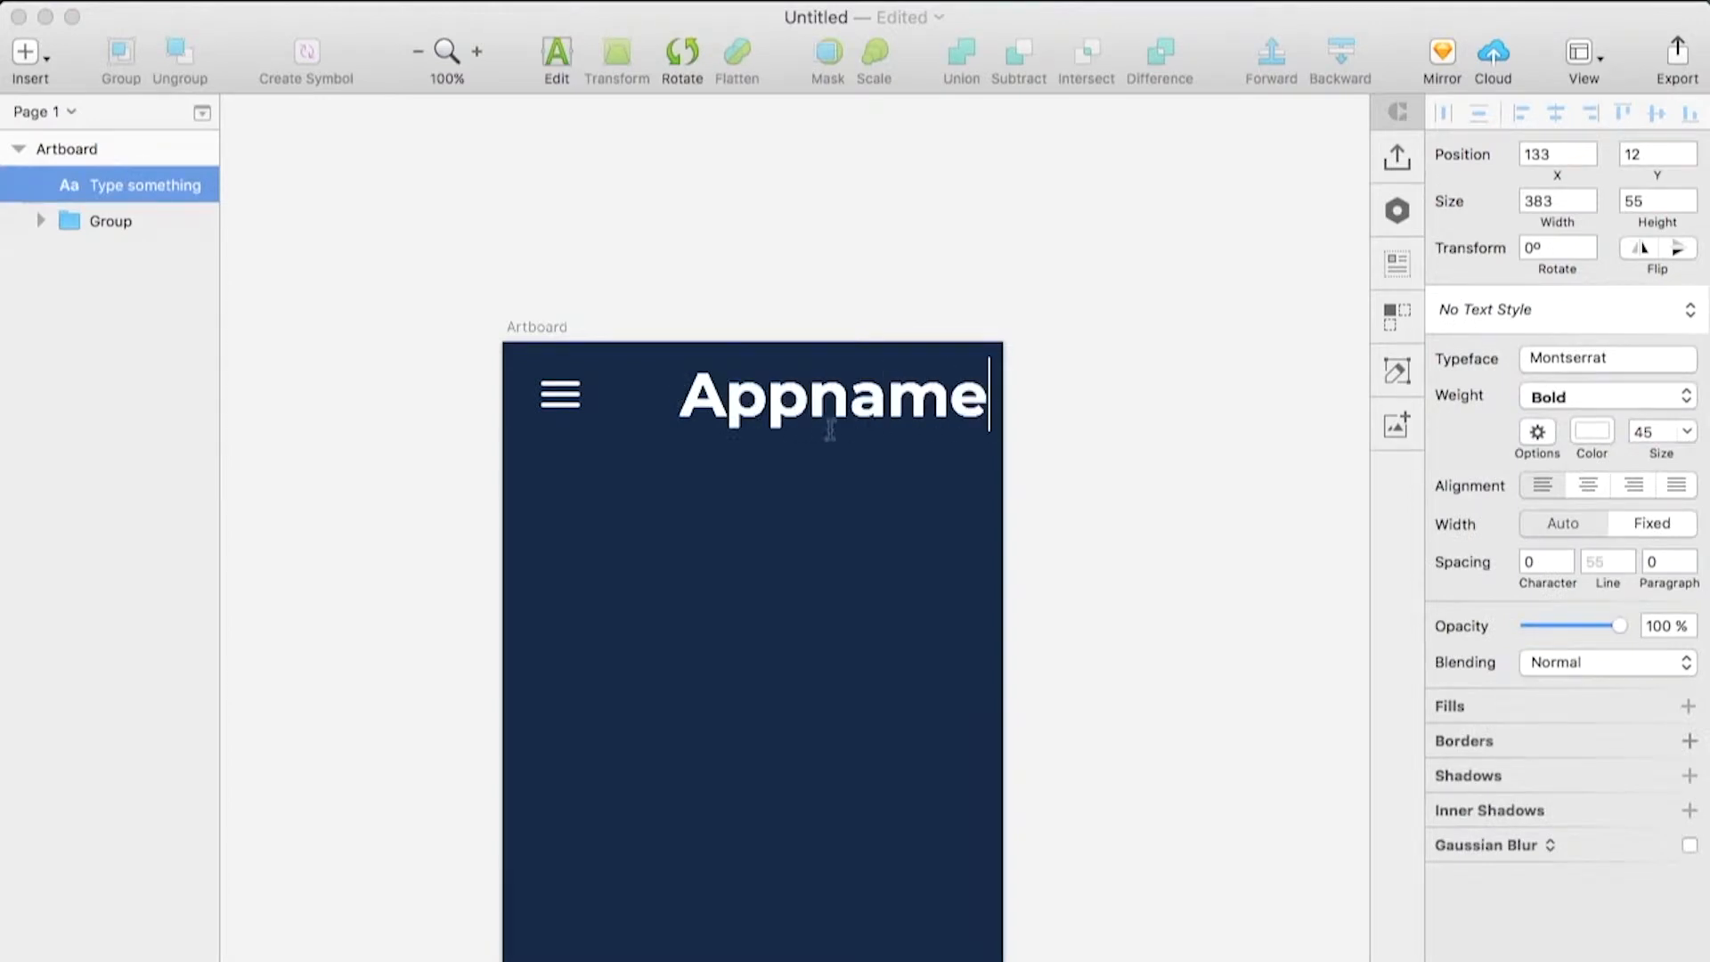
Set the font size of the "Appname" text to 16 and finish editing it
{"action": "double_click", "coordinate": [857, 405]}
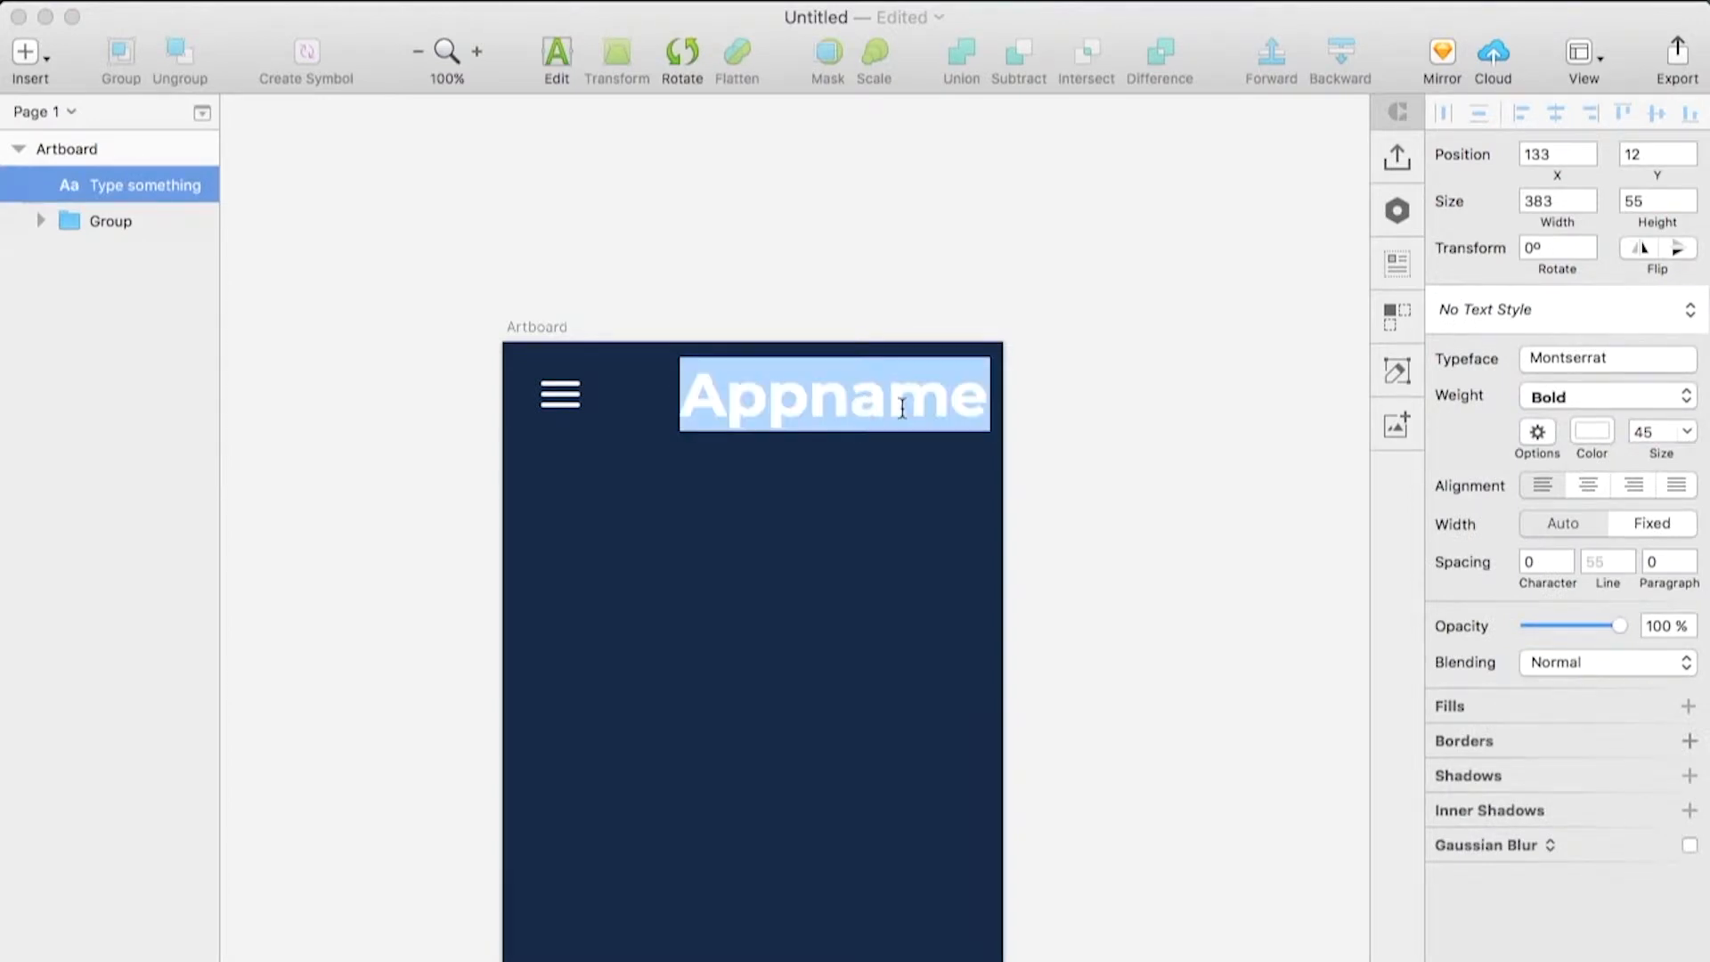
{"action": "left_click", "coordinate": [1661, 431]}
{"action": "type", "text": "1"}
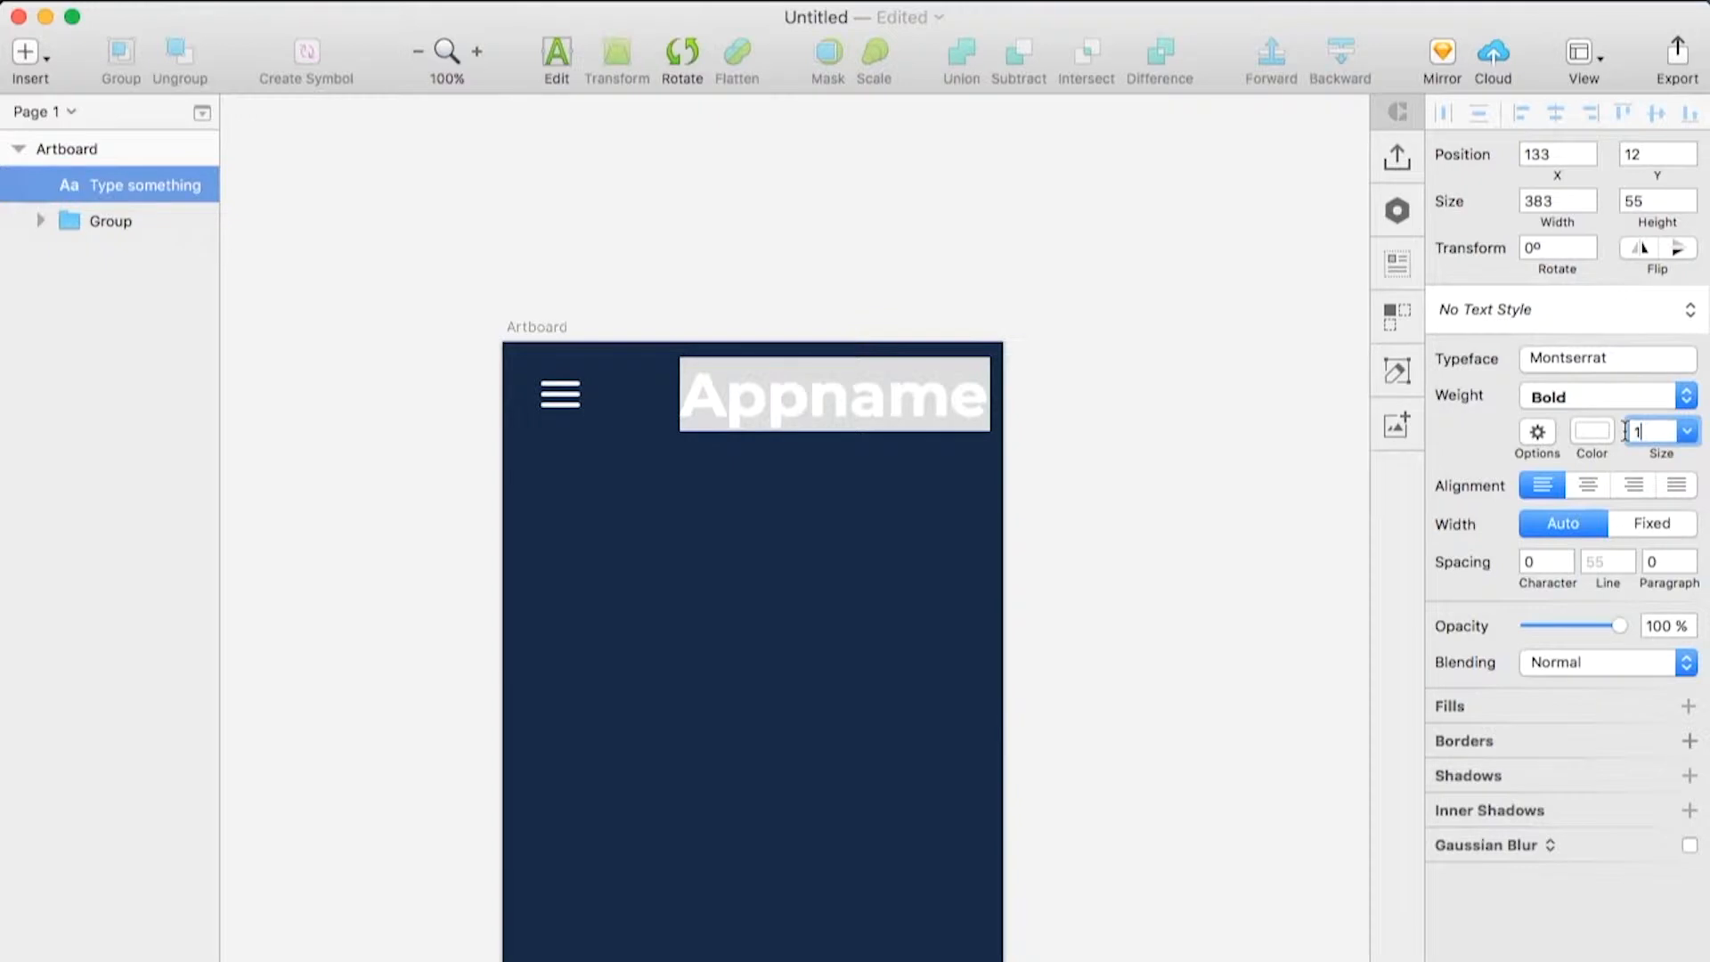
{"action": "key", "text": "Return"}
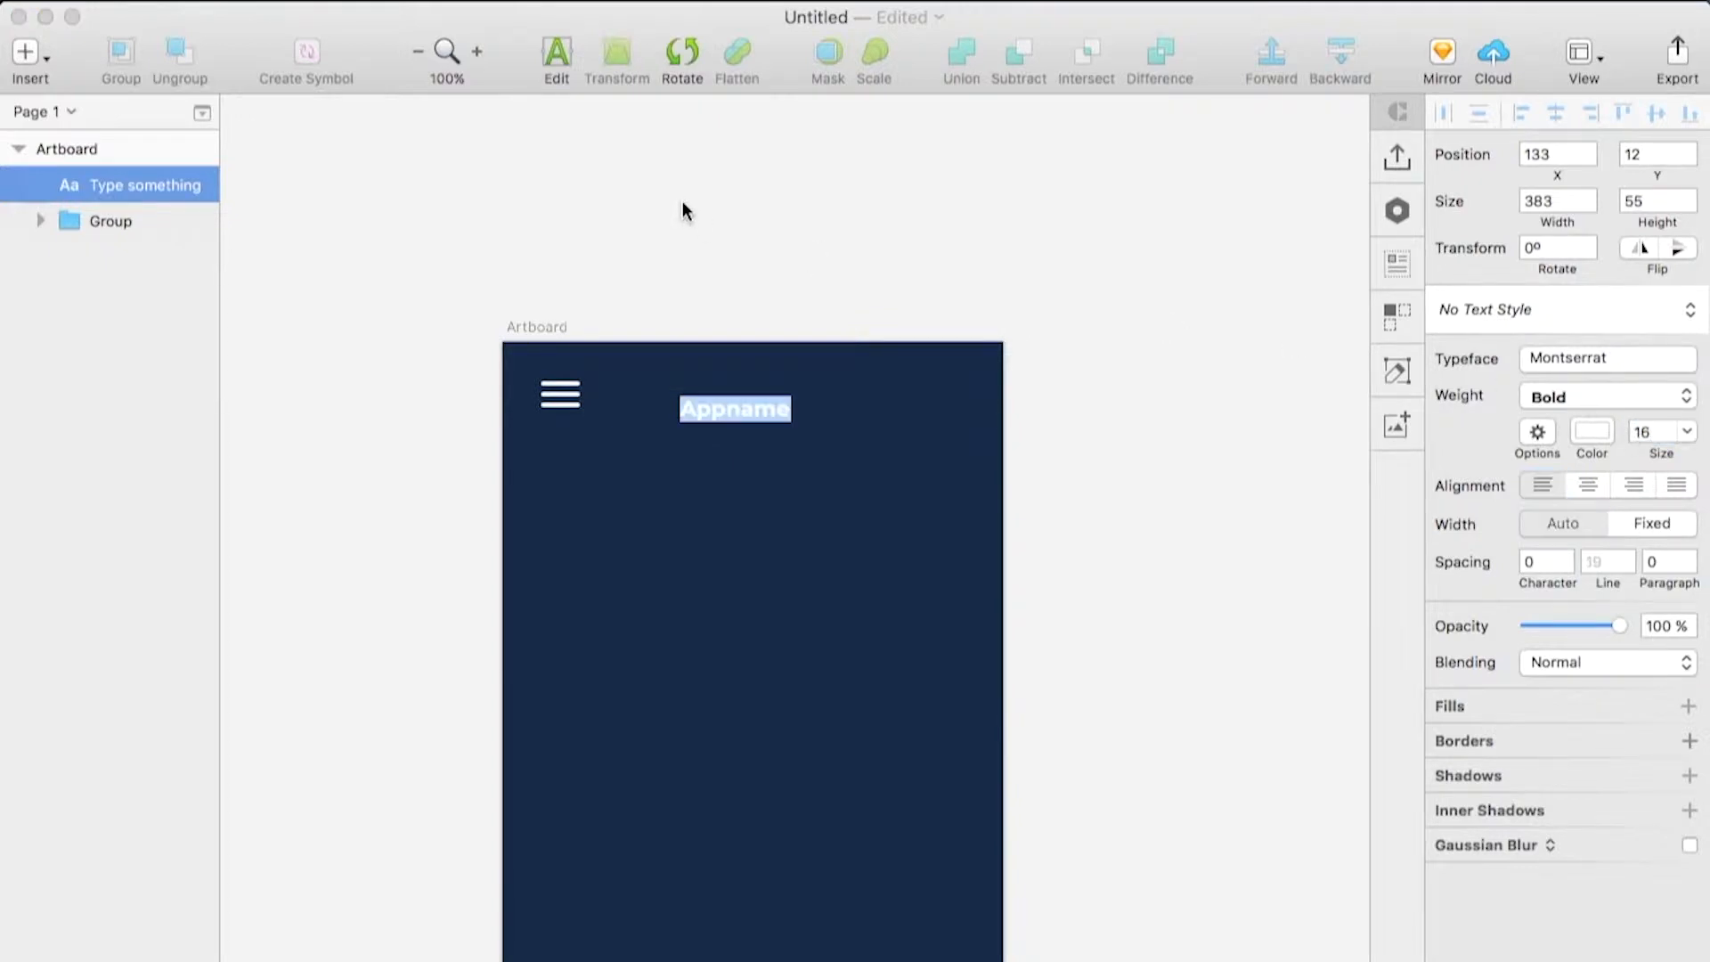
{"action": "key", "text": "Escape"}
{"action": "left_click", "coordinate": [725, 417]}
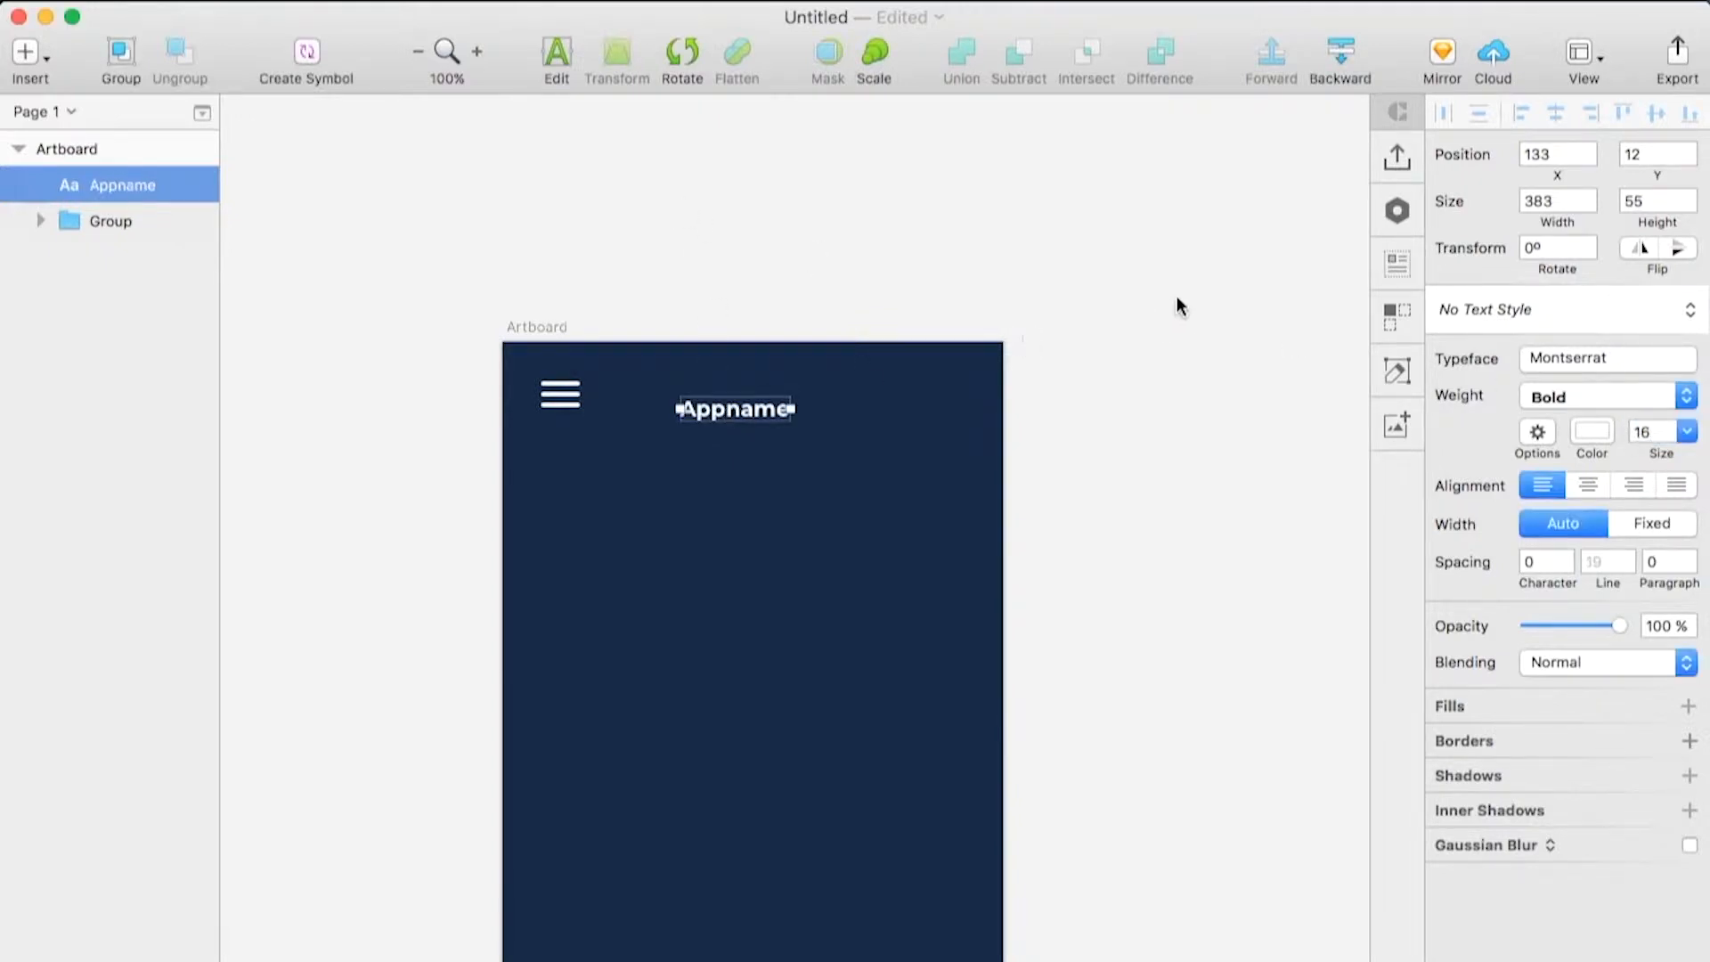
Move the "Appname" text to X 146 and Y 30, centred in the header and level with the menu icon
{"action": "left_click_drag", "start_coordinate": [767, 404], "coordinate": [787, 397]}
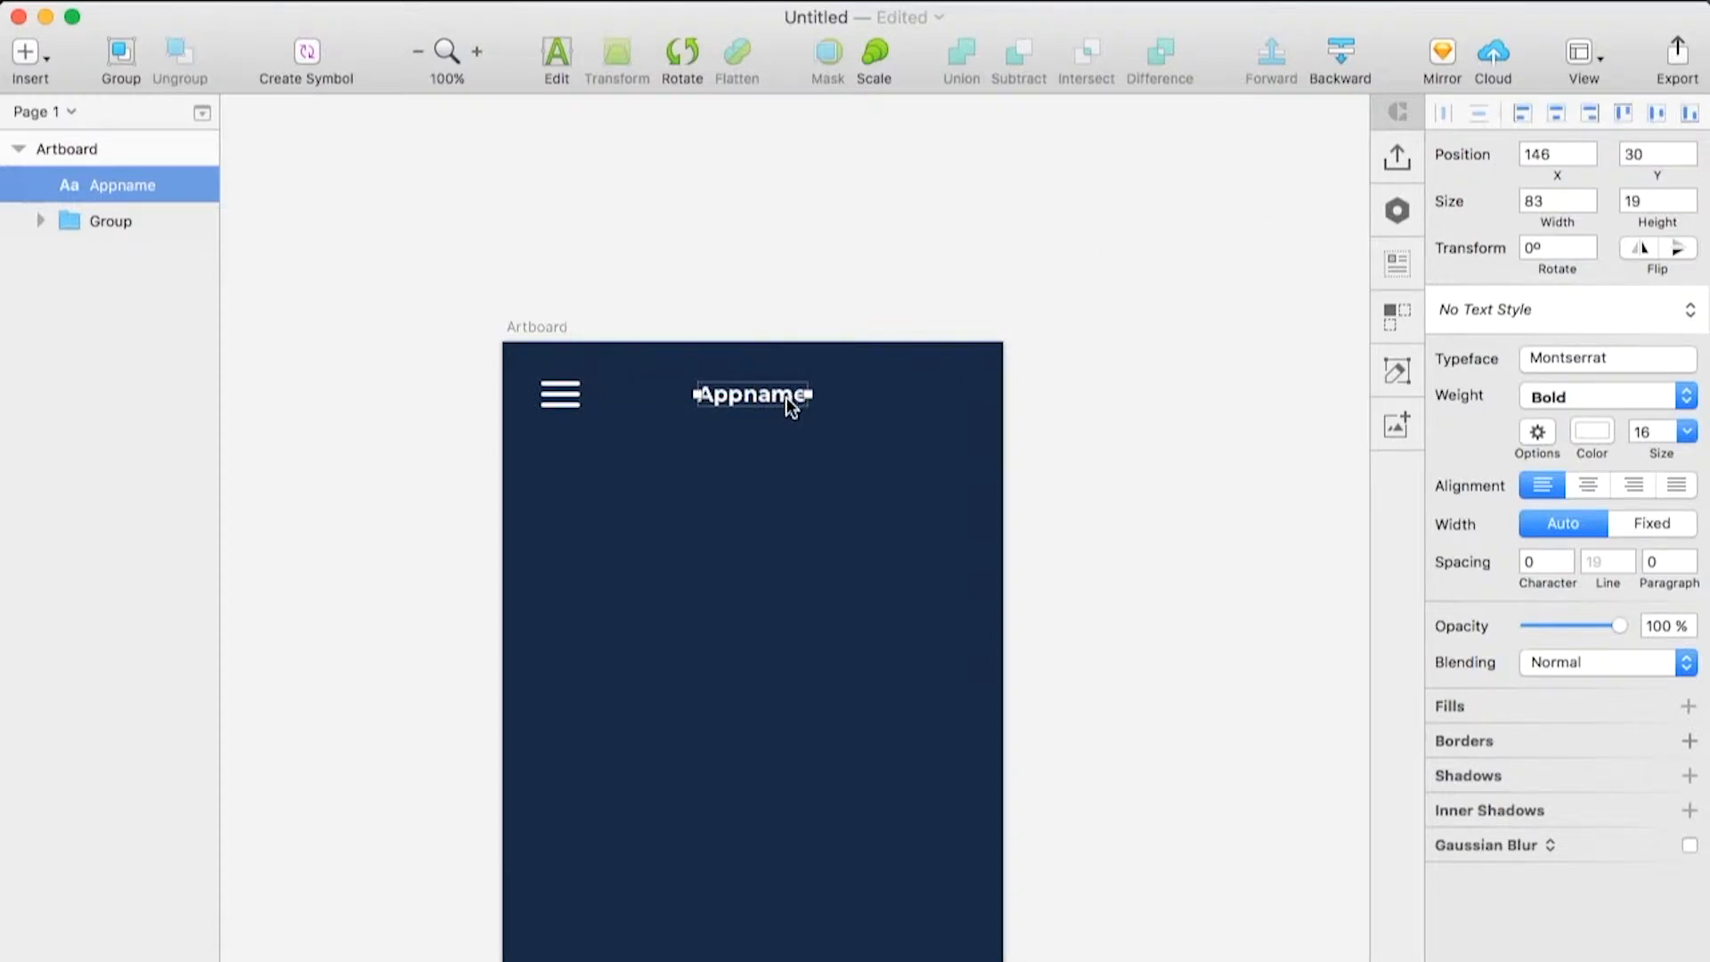
{"action": "left_click", "coordinate": [1211, 285]}
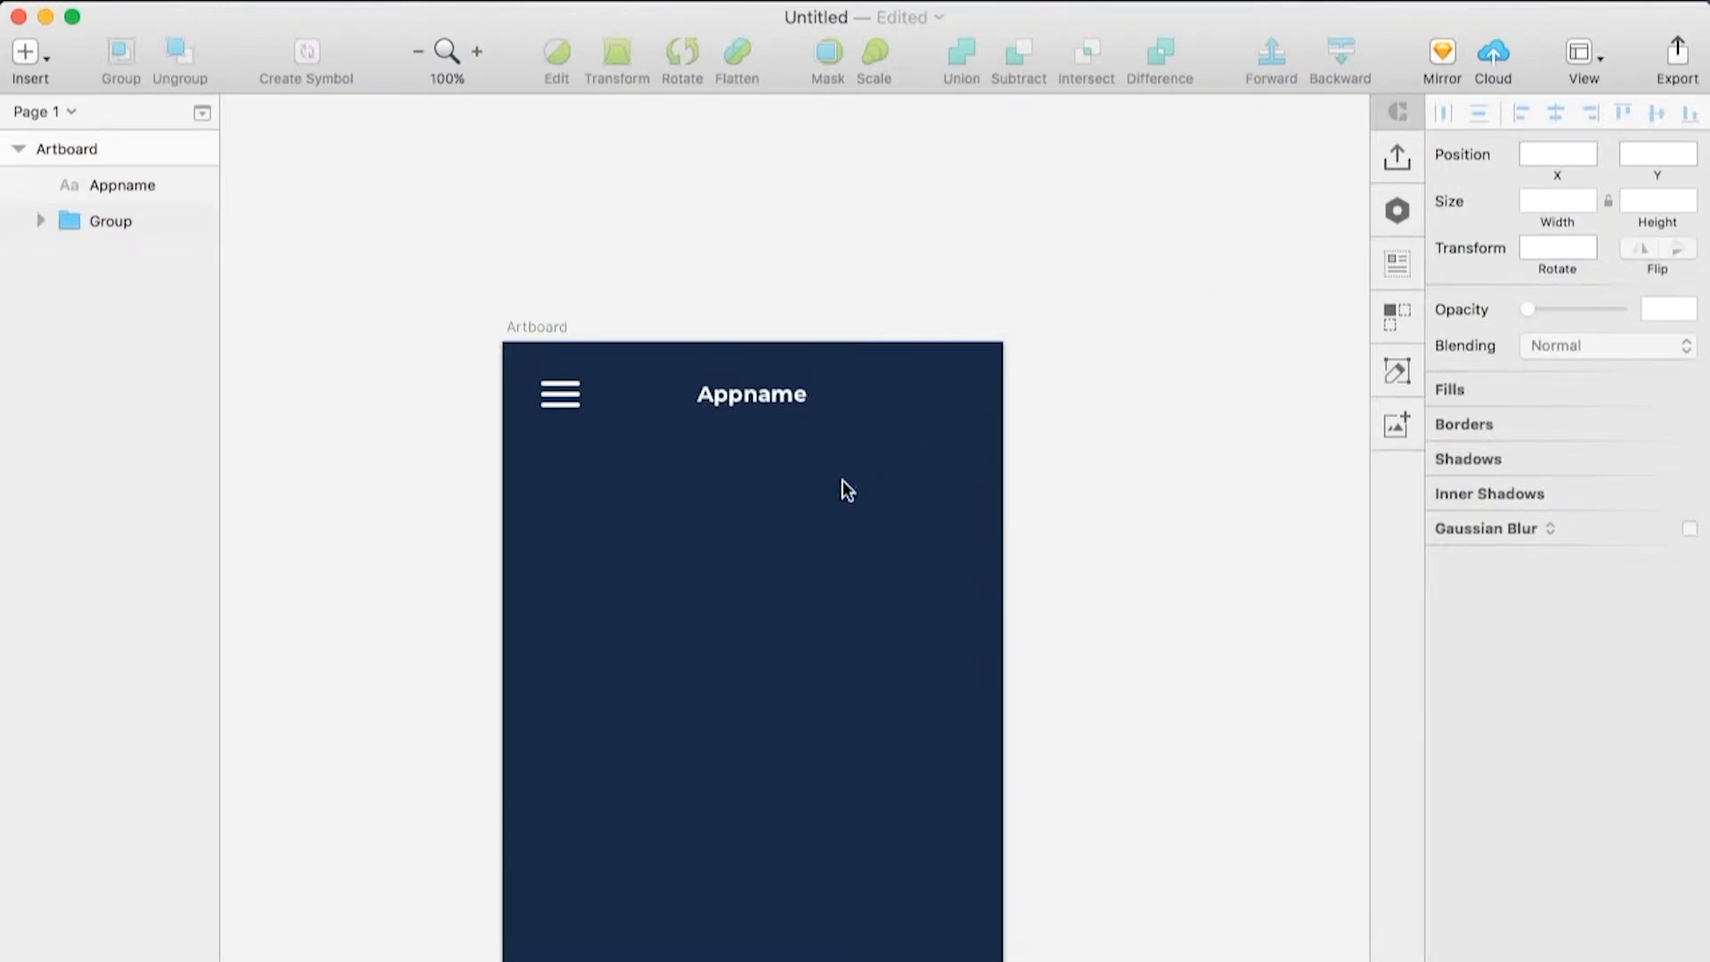
{"action": "left_click", "coordinate": [646, 606]}
Draw a rectangle about 282 × 44 on the artboard, below the header
{"action": "left_click_drag", "start_coordinate": [790, 526], "coordinate": [730, 499]}
{"action": "left_click", "coordinate": [29, 53]}
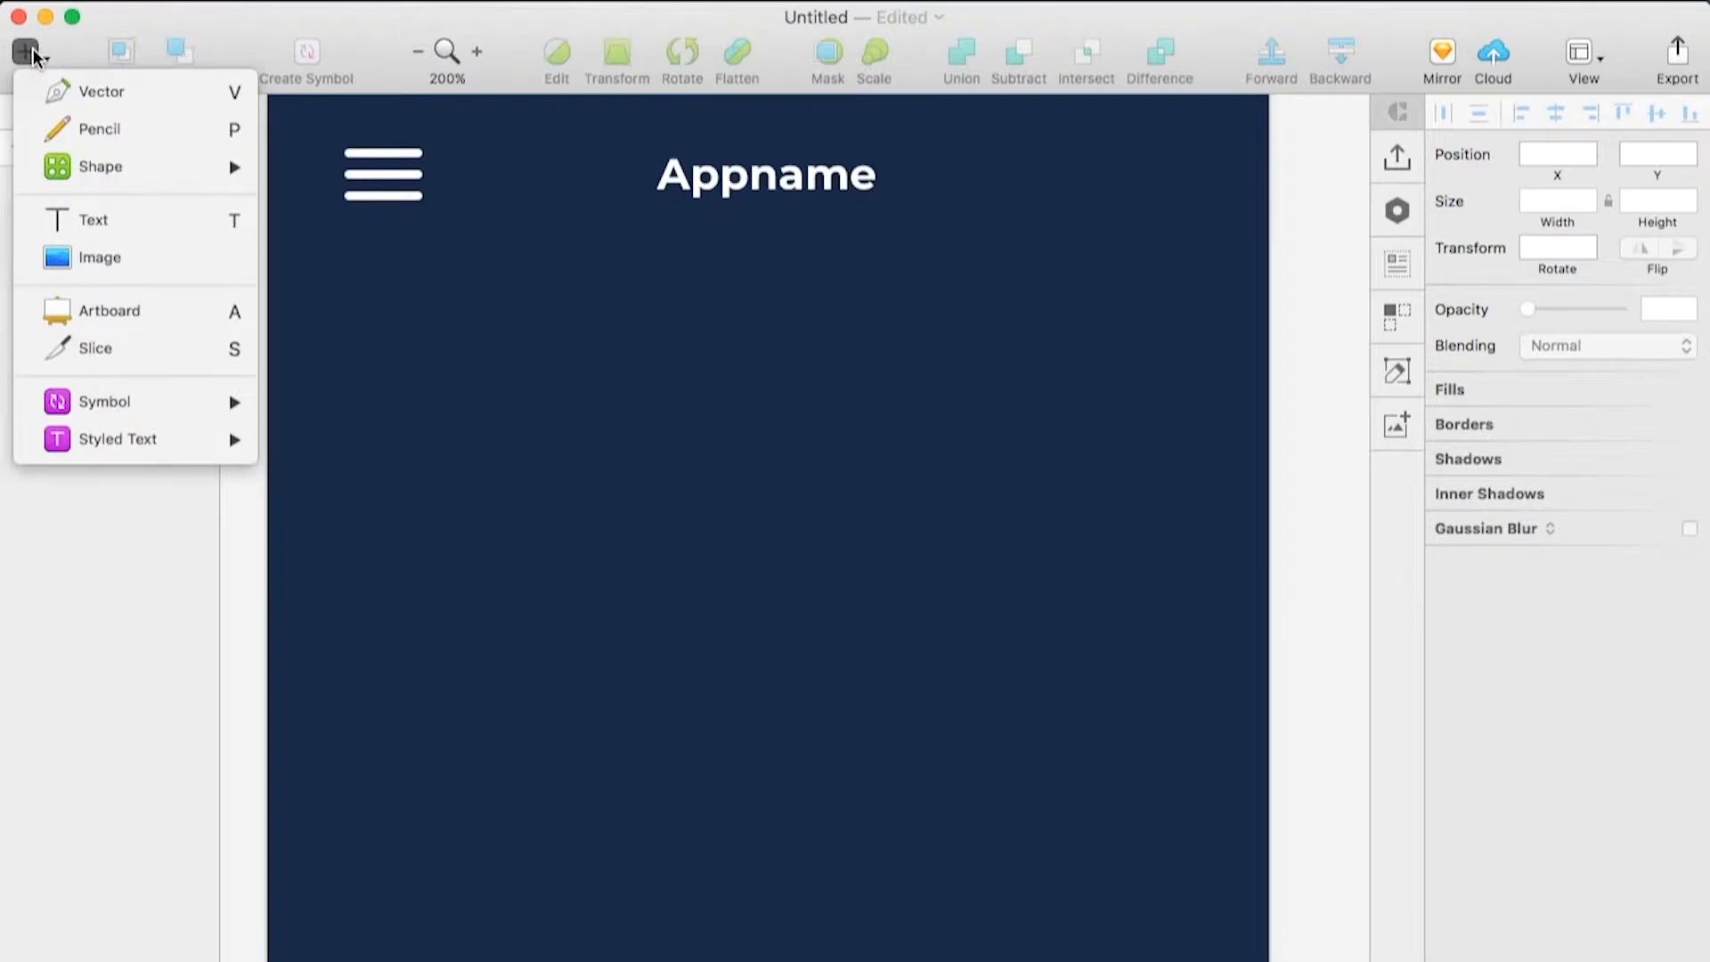
{"action": "mouse_move", "coordinate": [173, 174]}
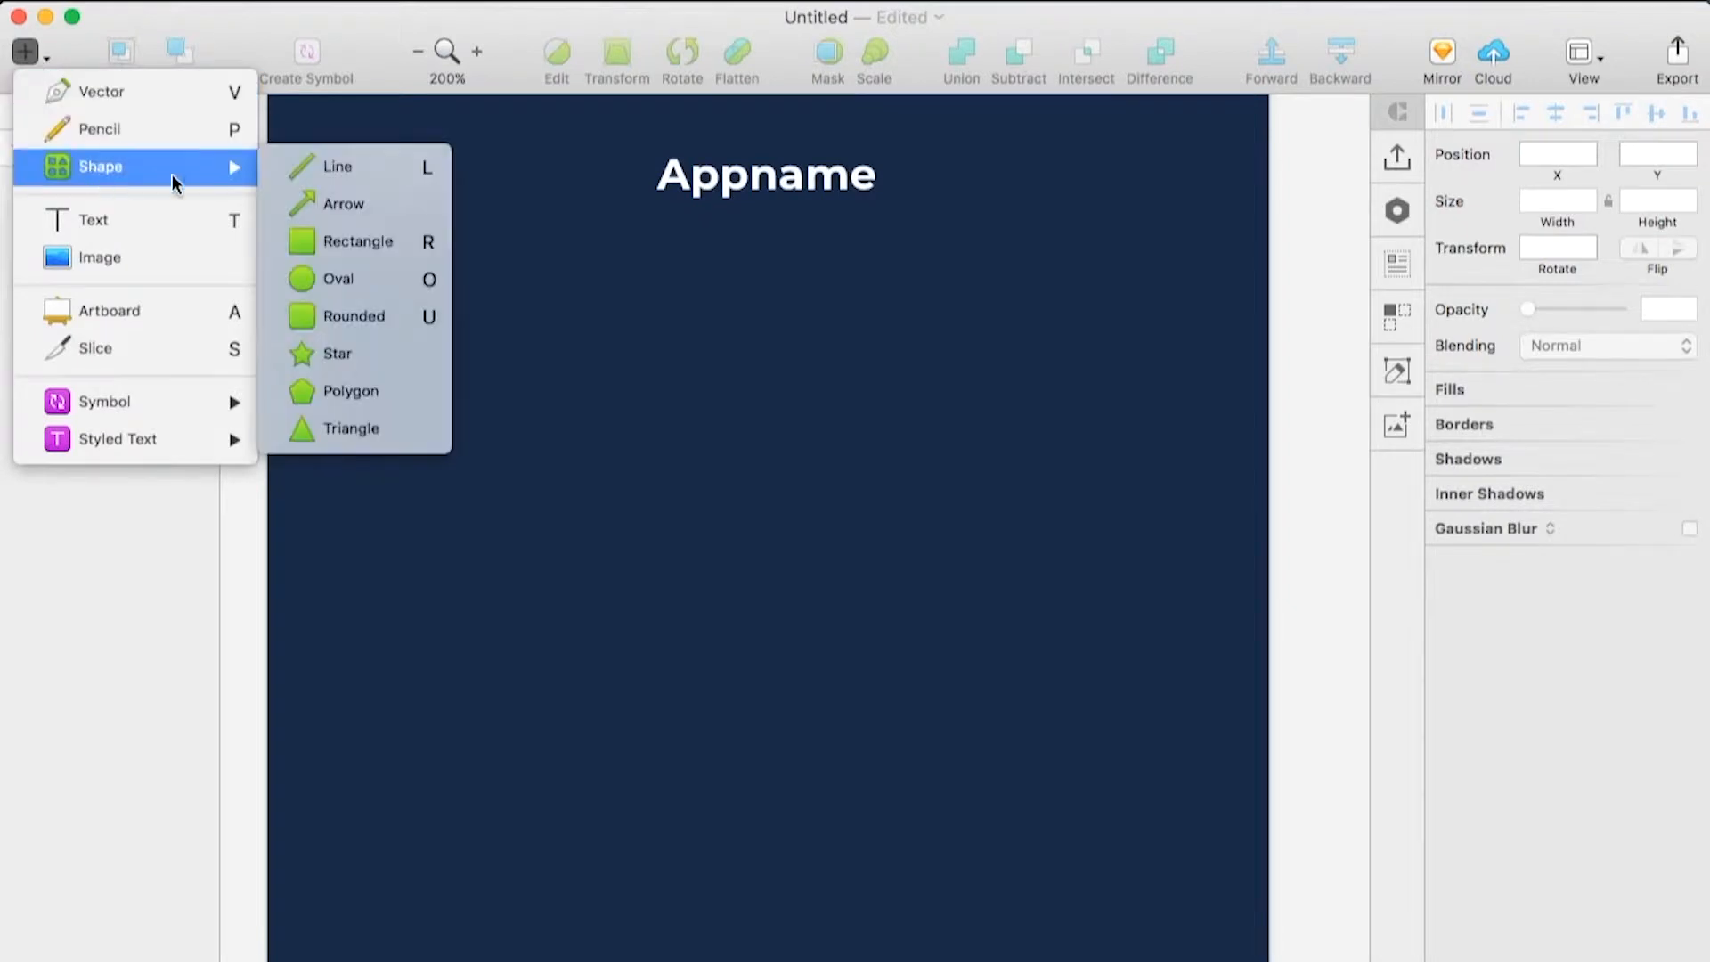
{"action": "left_click", "coordinate": [326, 236]}
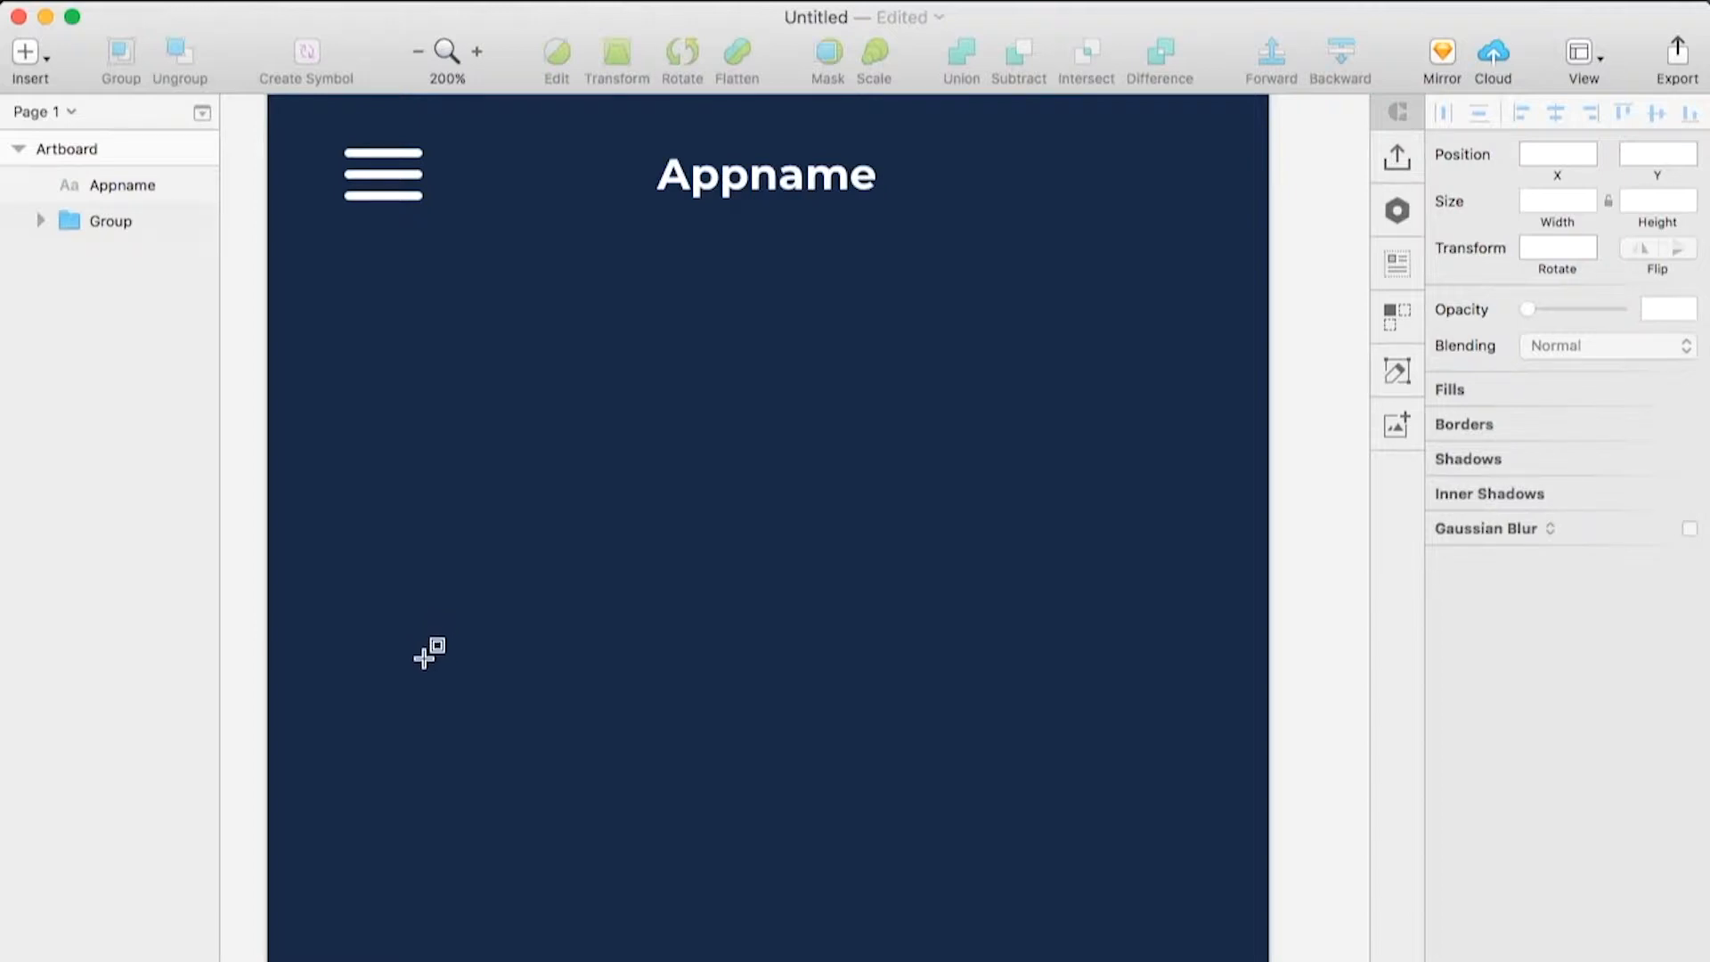
{"action": "left_click_drag", "start_coordinate": [420, 664], "coordinate": [1173, 782]}
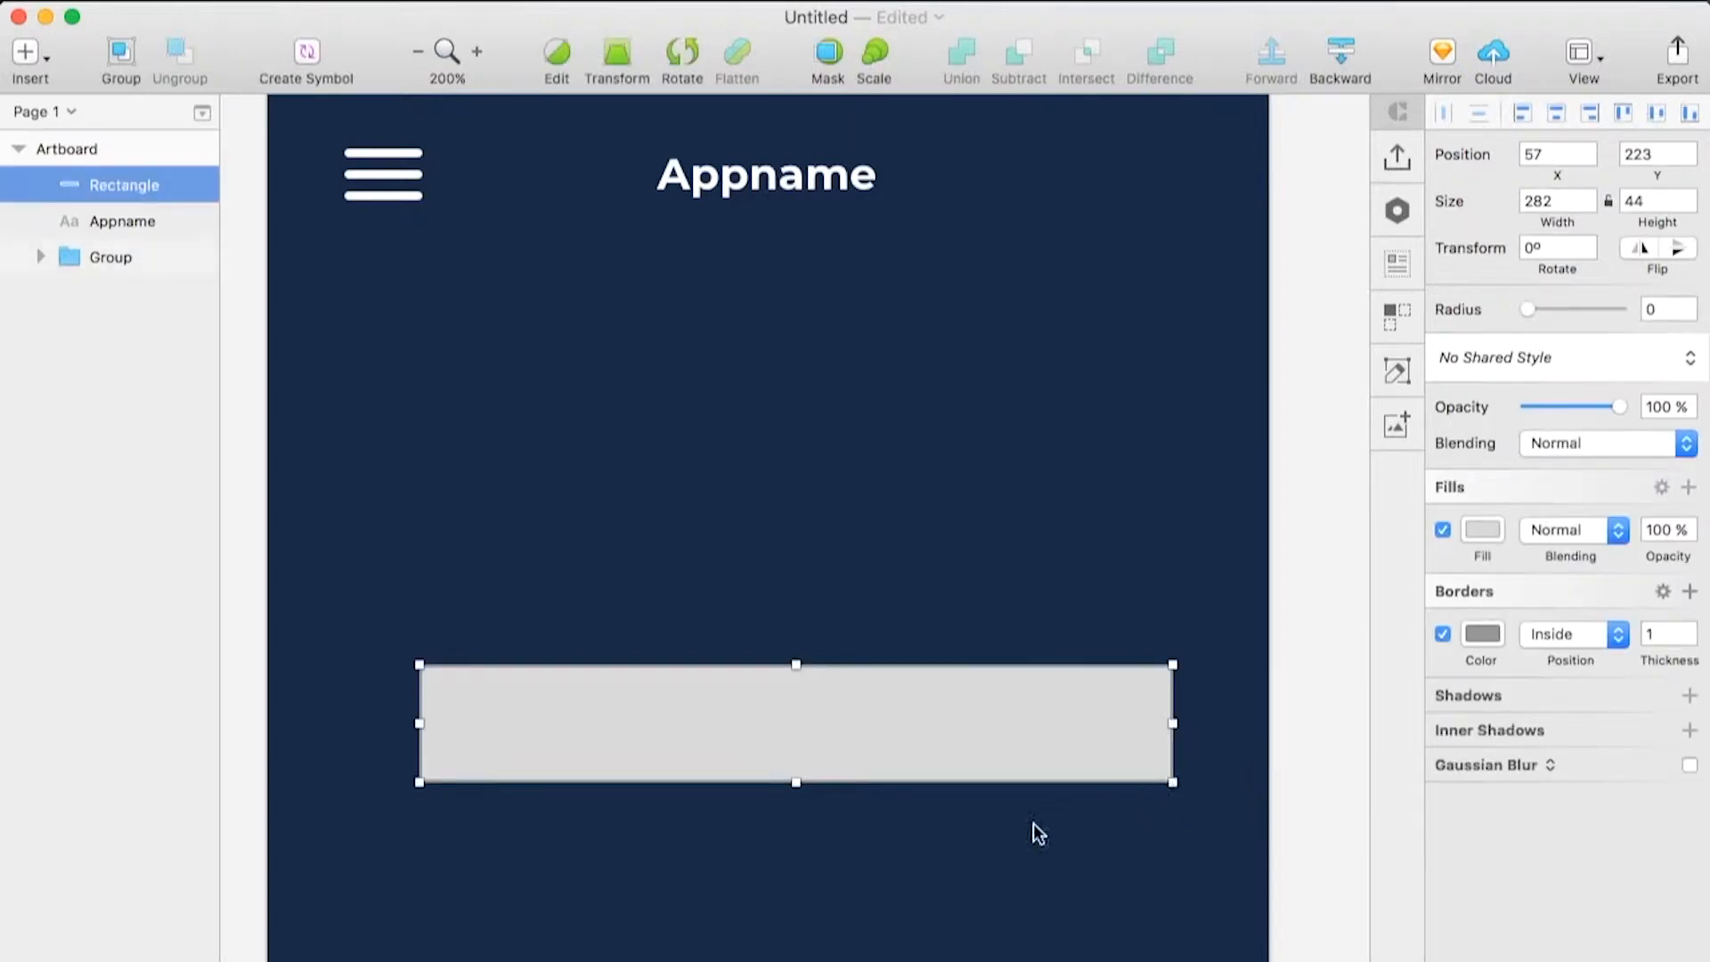
Set the rectangle's width to 290 and its height to 50
{"action": "left_click", "coordinate": [1556, 199]}
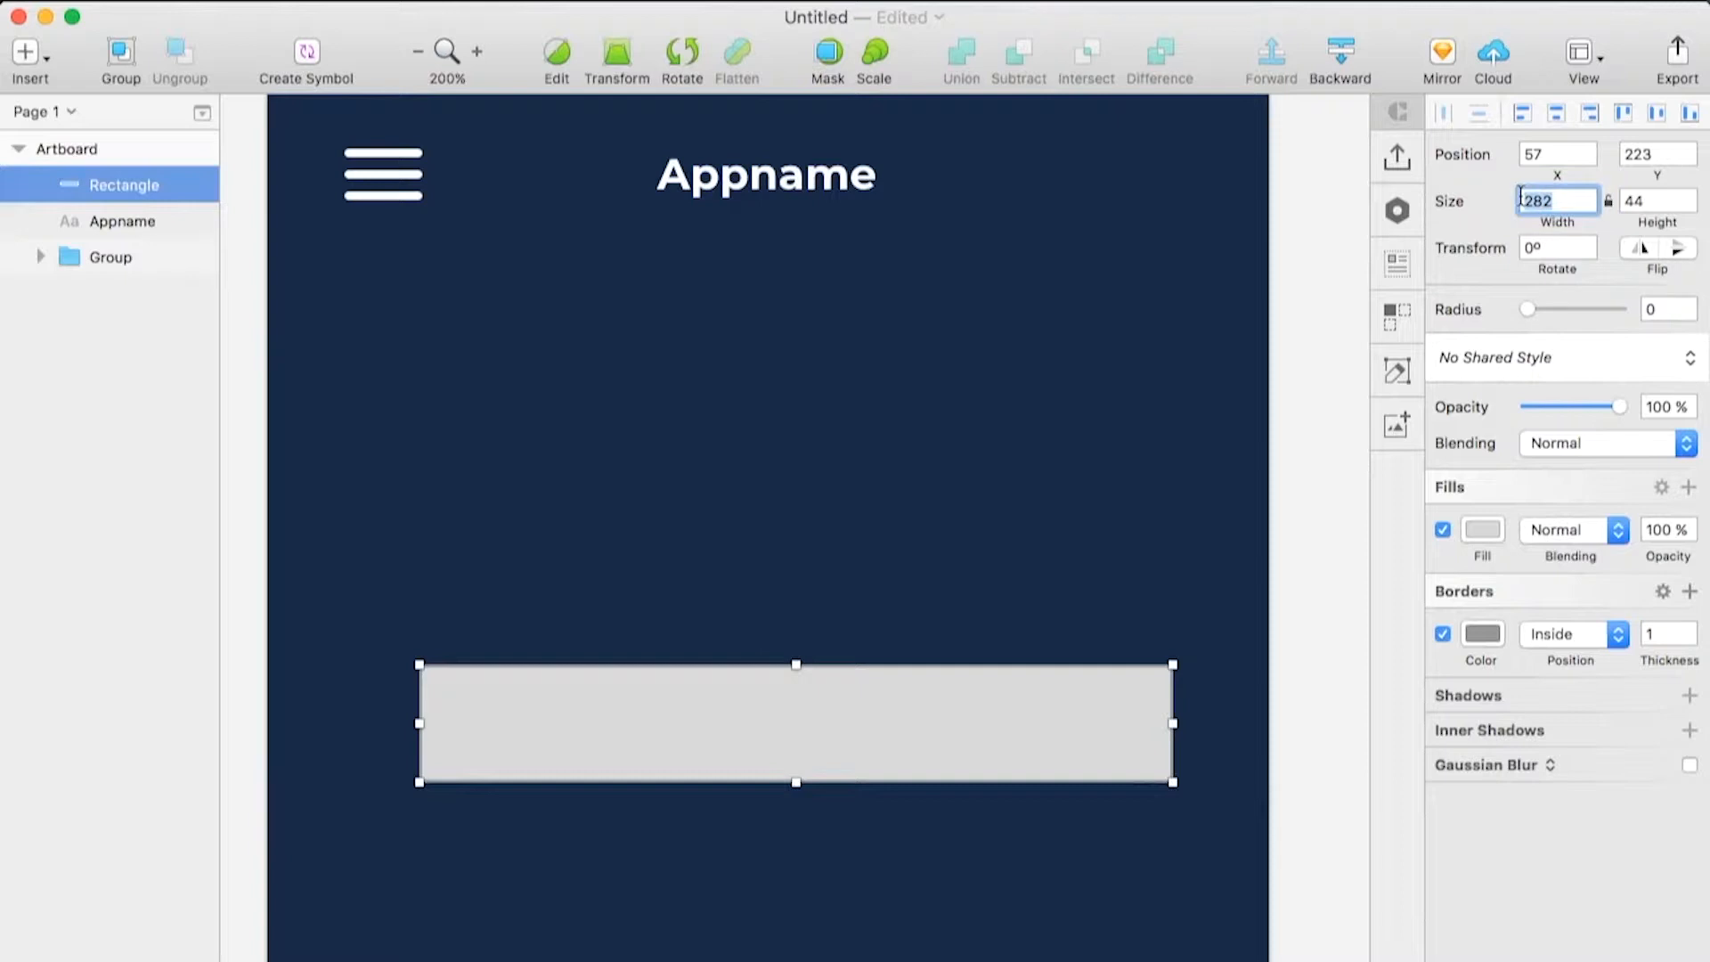
{"action": "type", "text": "290"}
{"action": "key", "text": "Tab"}
{"action": "type", "text": "5"}
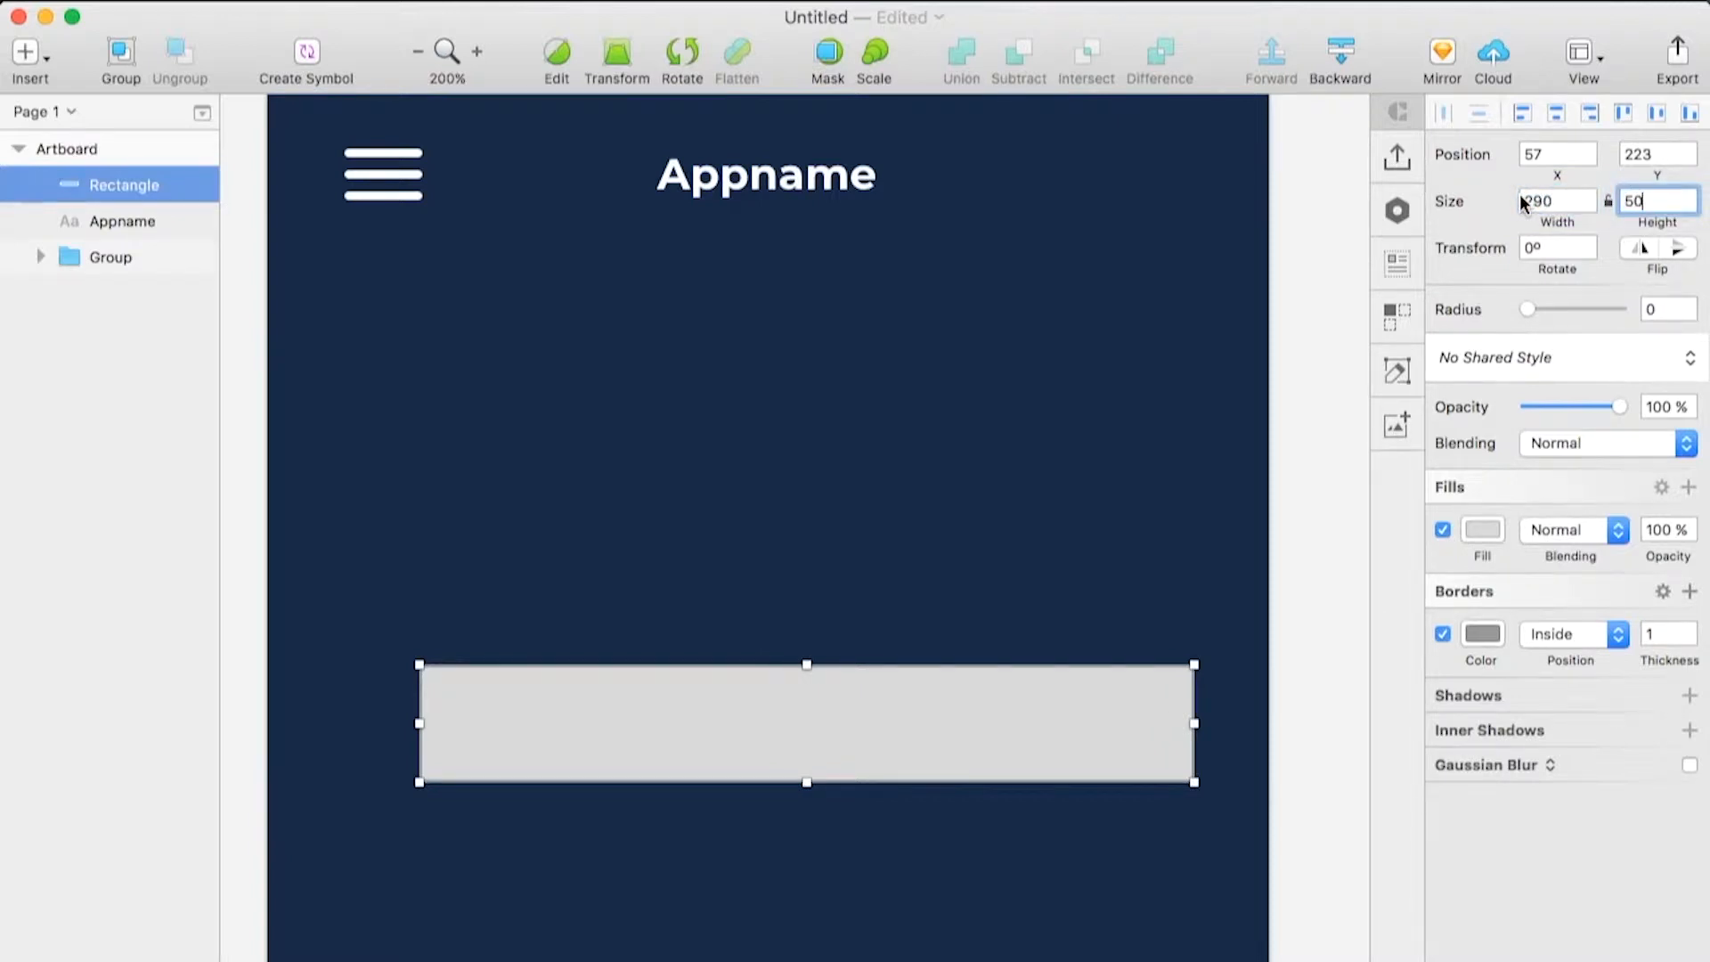
{"action": "type", "text": "0"}
{"action": "key", "text": "Return"}
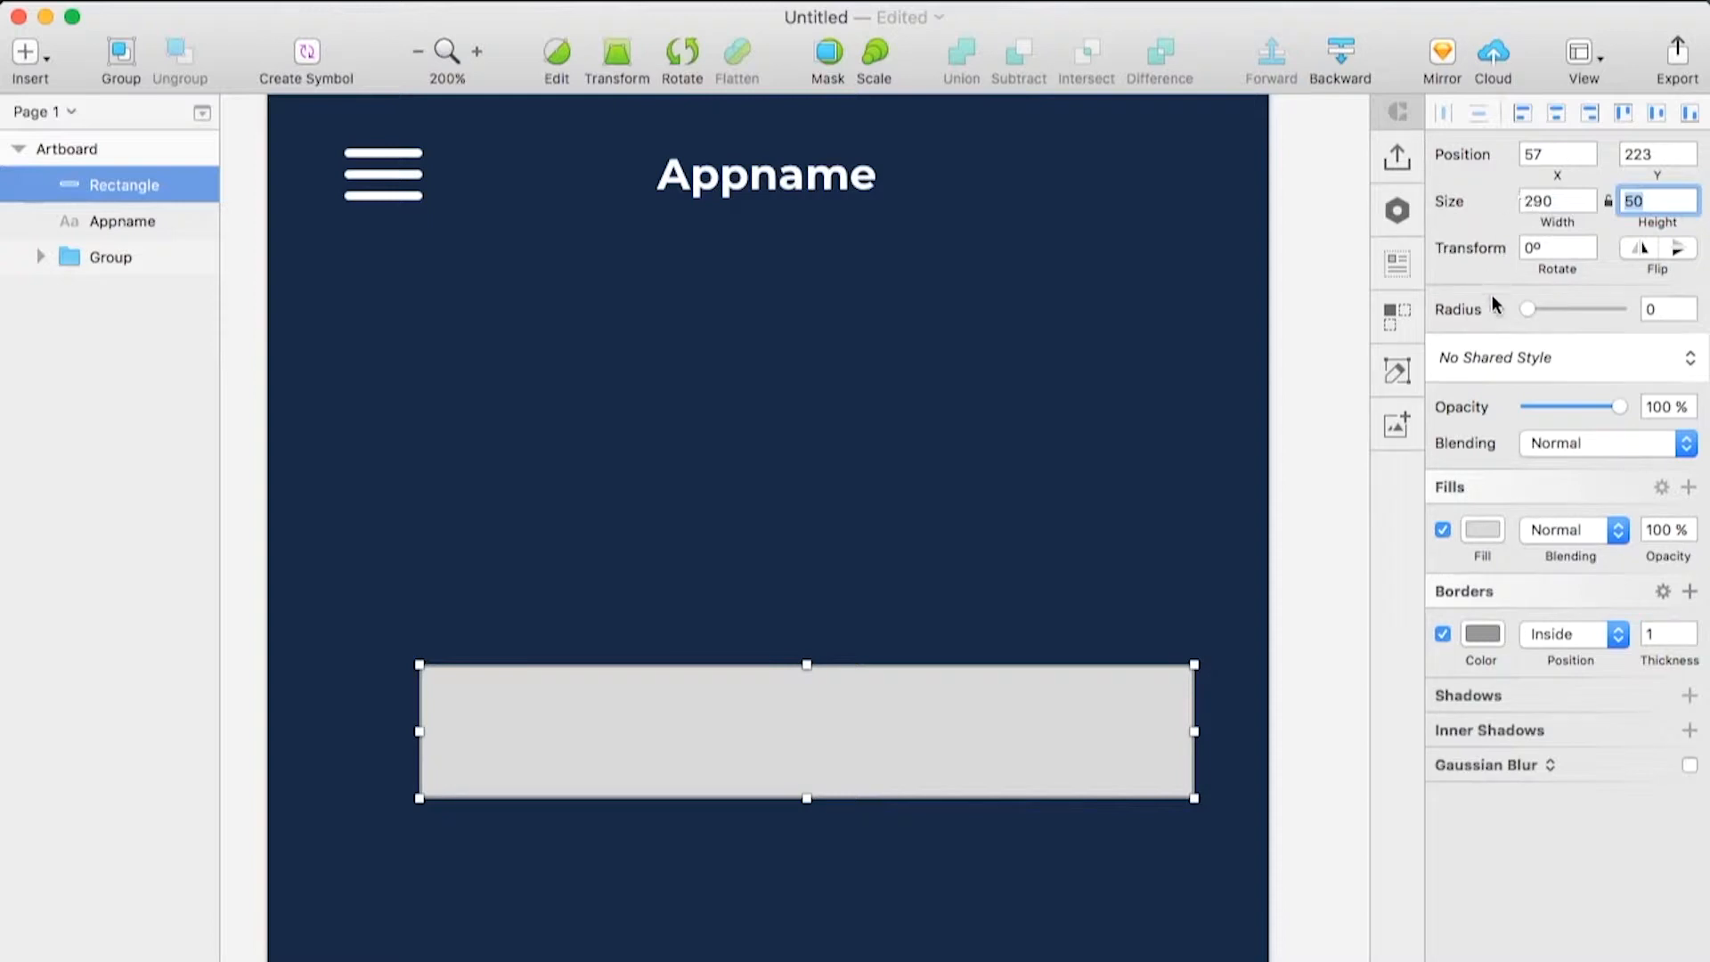
Set the rectangle's corner radius to 100 and centre it horizontally on the artboard
{"action": "left_click_drag", "start_coordinate": [1526, 310], "coordinate": [1644, 312]}
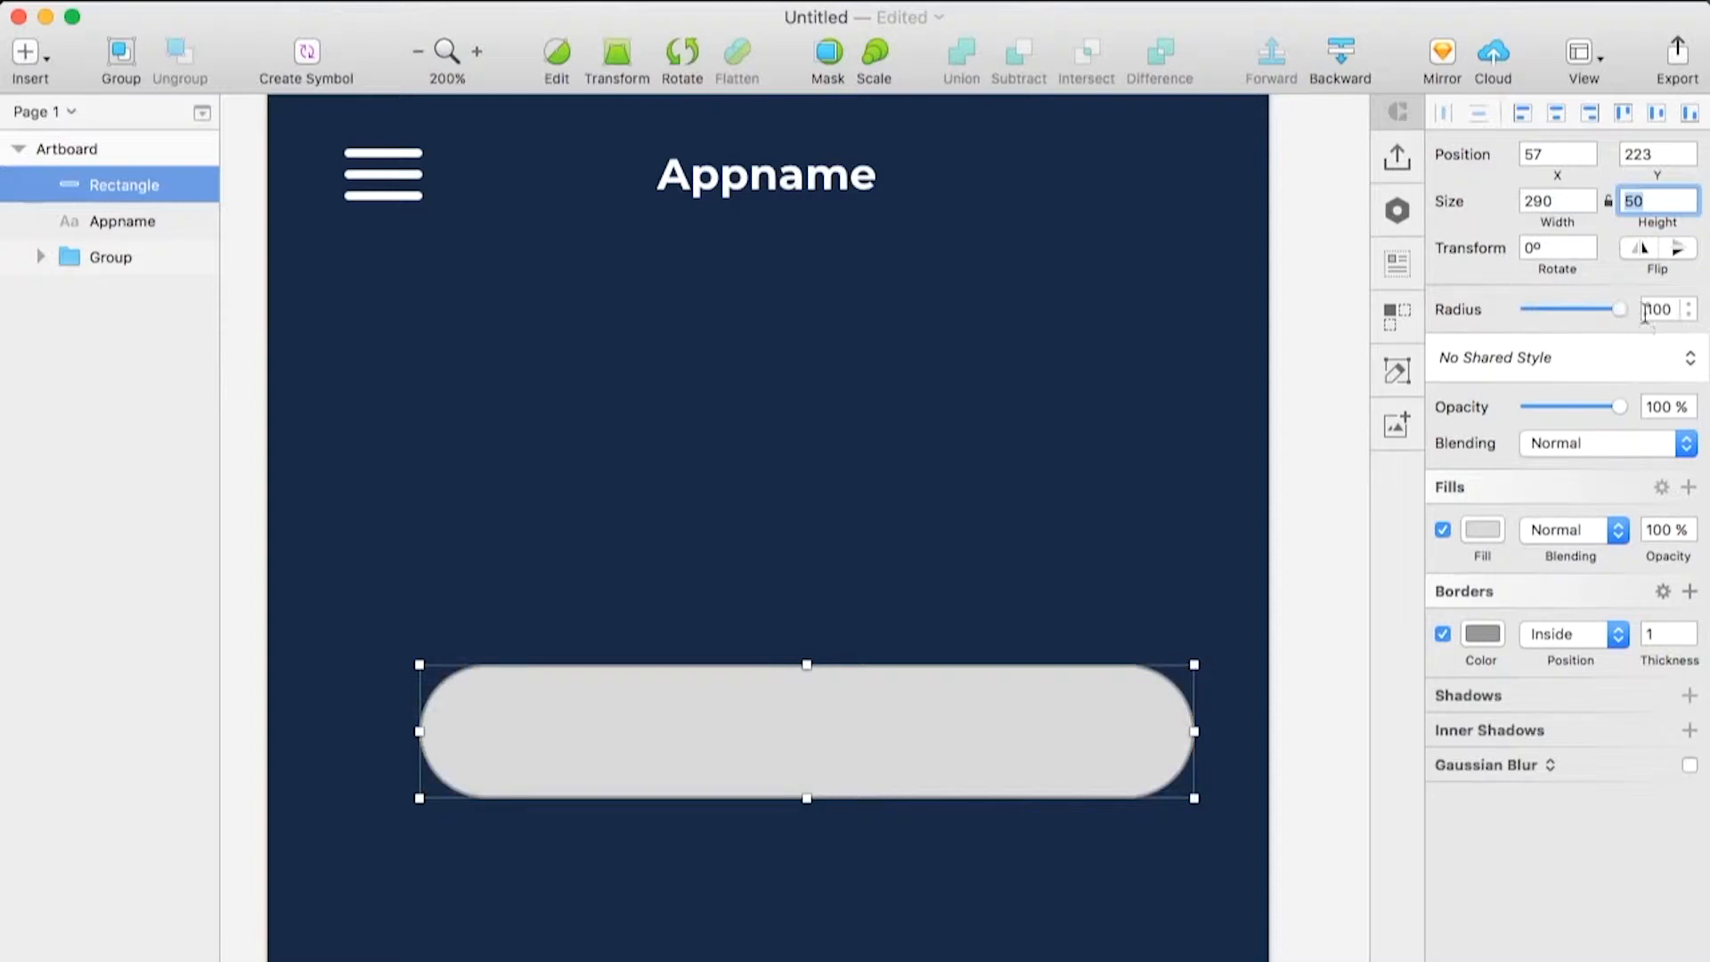
{"action": "left_click", "coordinate": [1555, 113]}
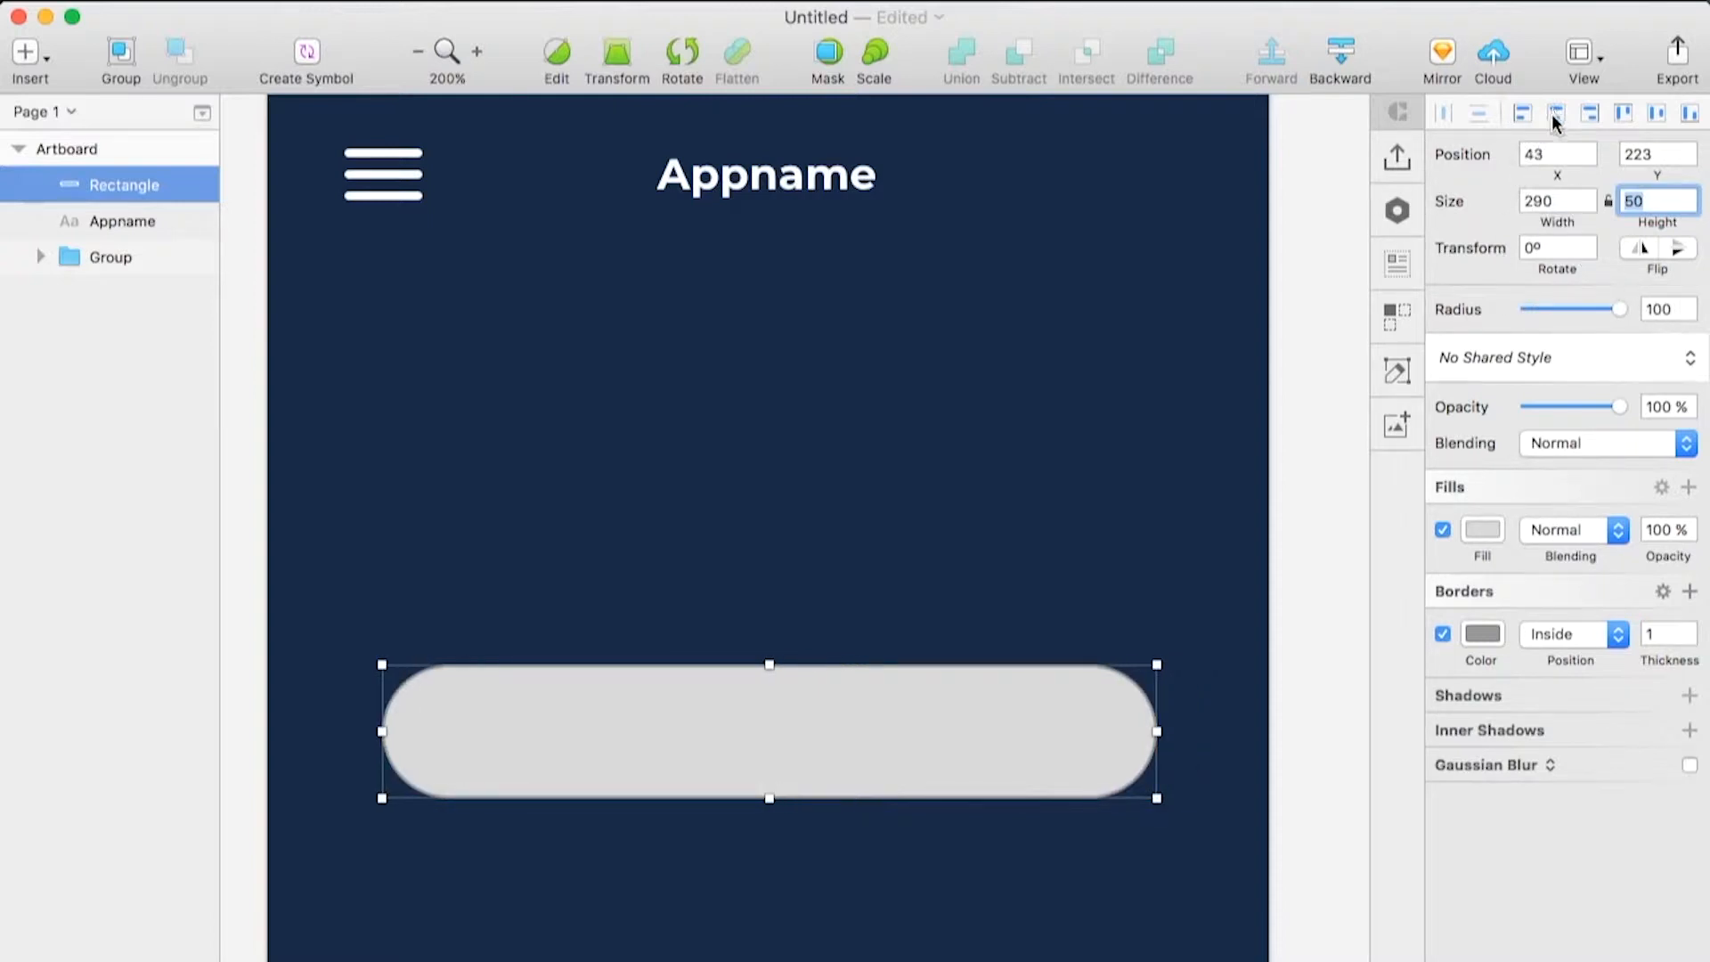
Turn off the rounded rectangle's border and set its fill colour to FFFFFF
{"action": "left_click", "coordinate": [1441, 634]}
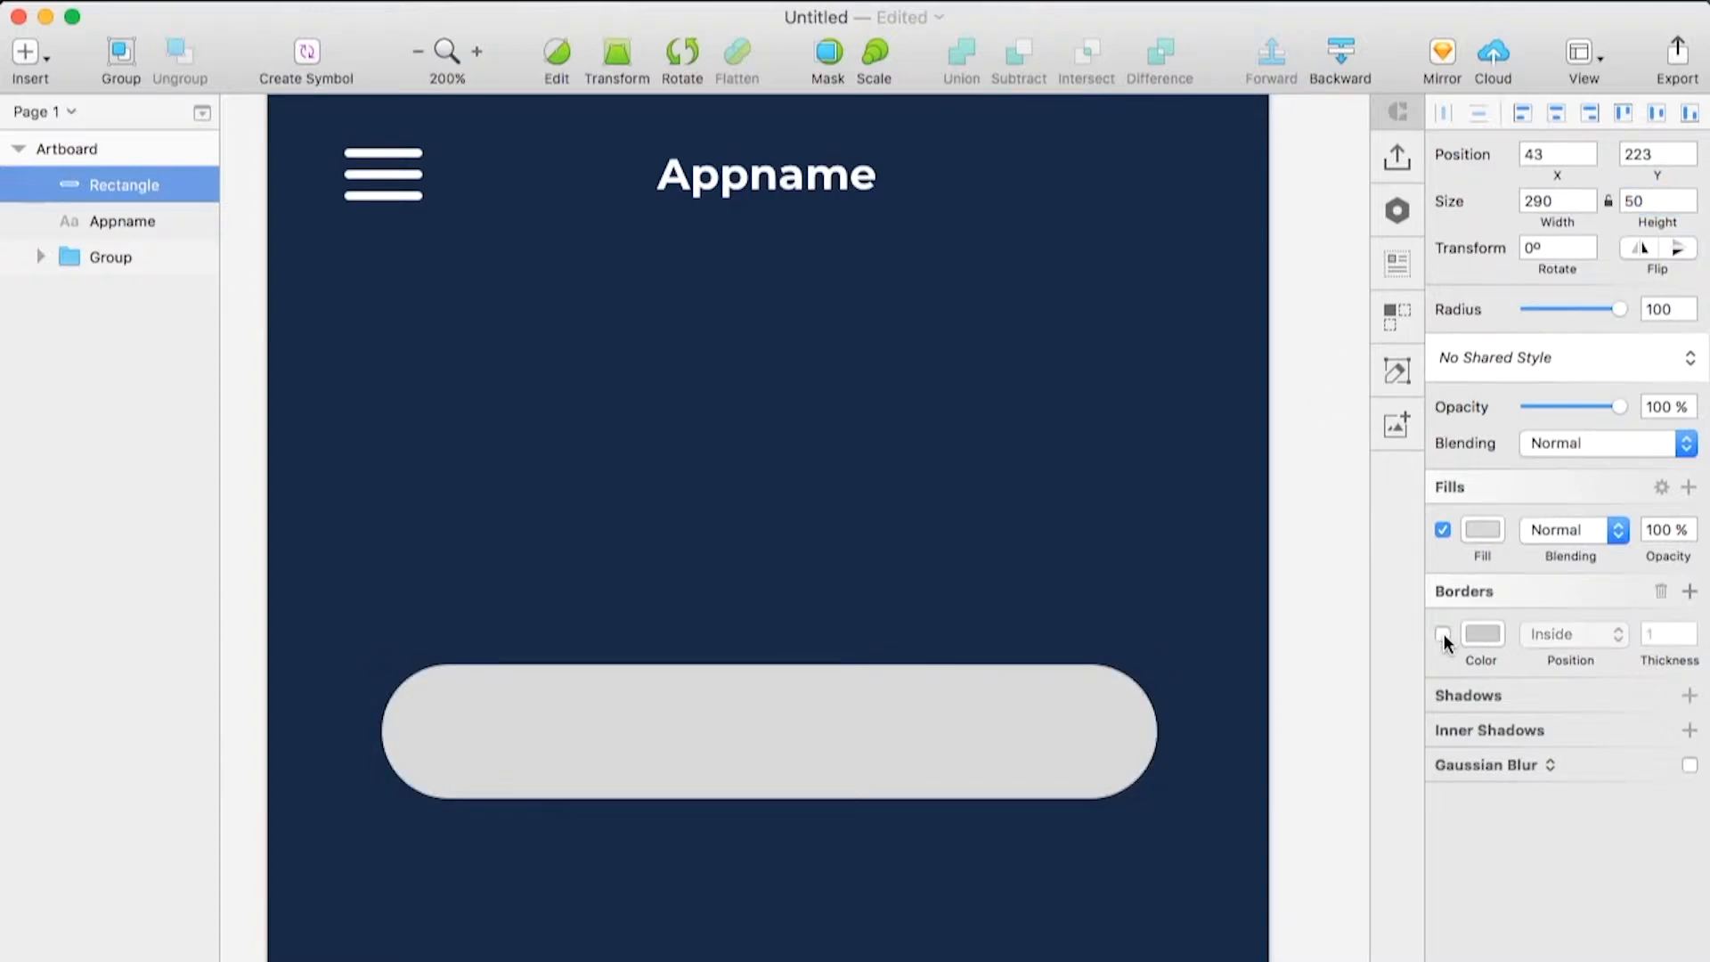
{"action": "left_click", "coordinate": [1498, 531]}
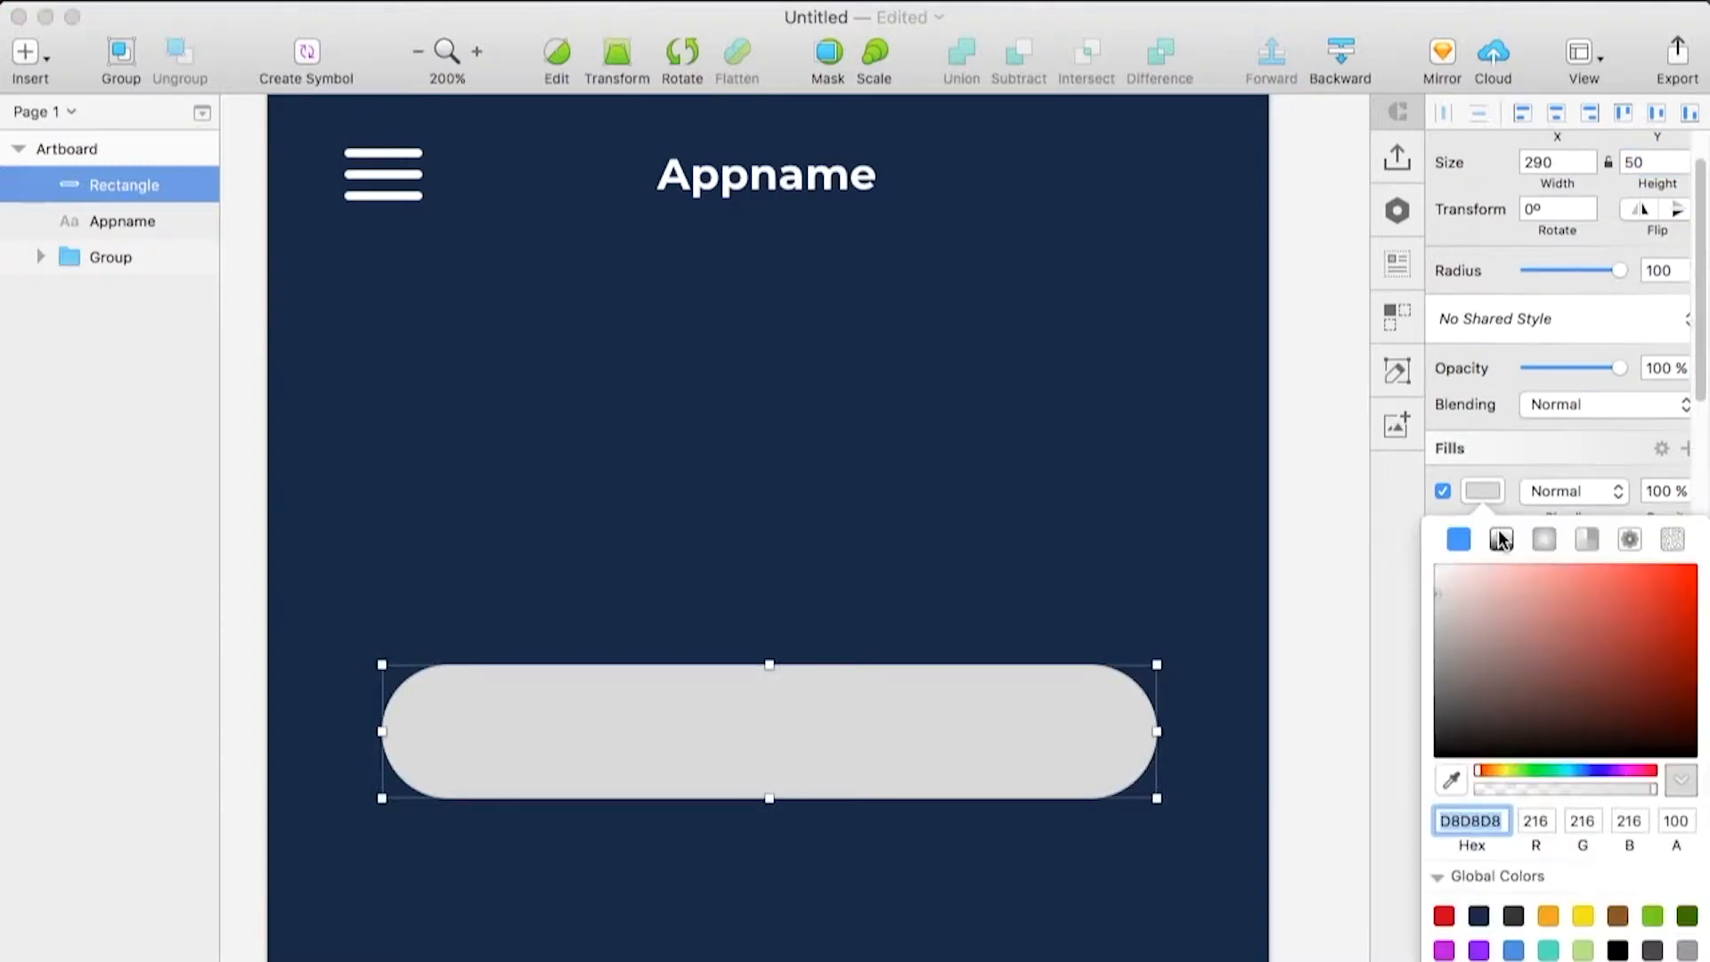
{"action": "type", "text": "FFFFFF"}
{"action": "key", "text": "Return"}
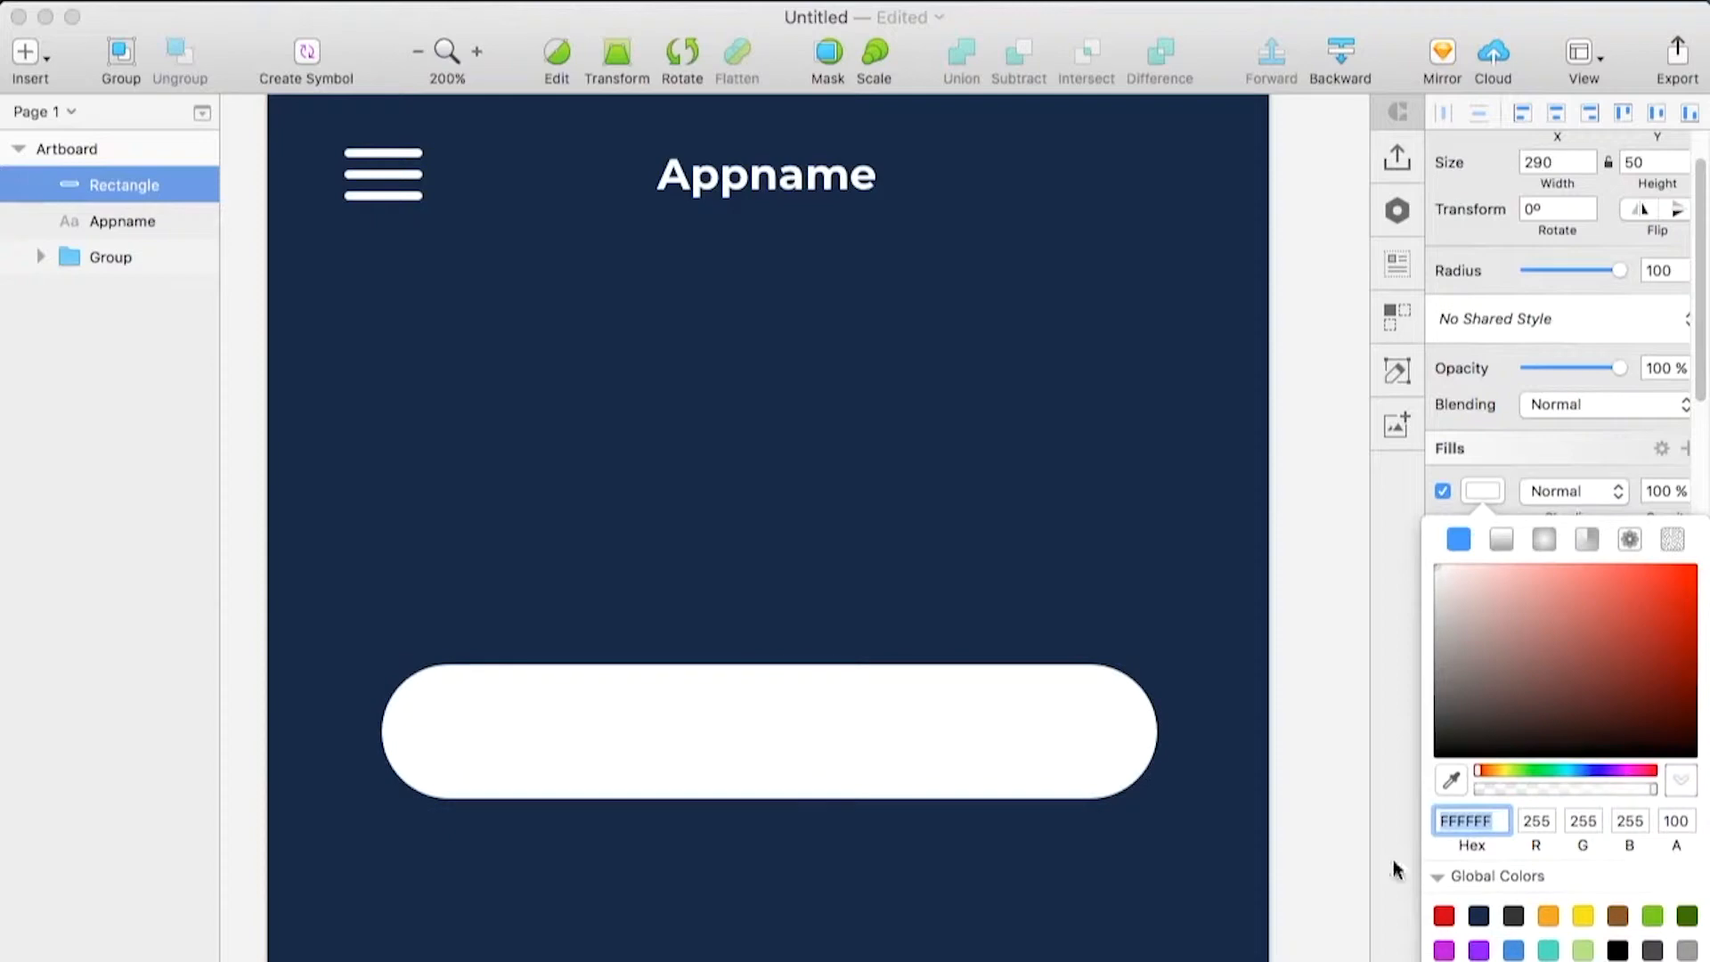
{"action": "left_click", "coordinate": [1296, 516]}
Add a black drop shadow with 30% opacity to the rounded rectangle
{"action": "left_click", "coordinate": [1105, 674]}
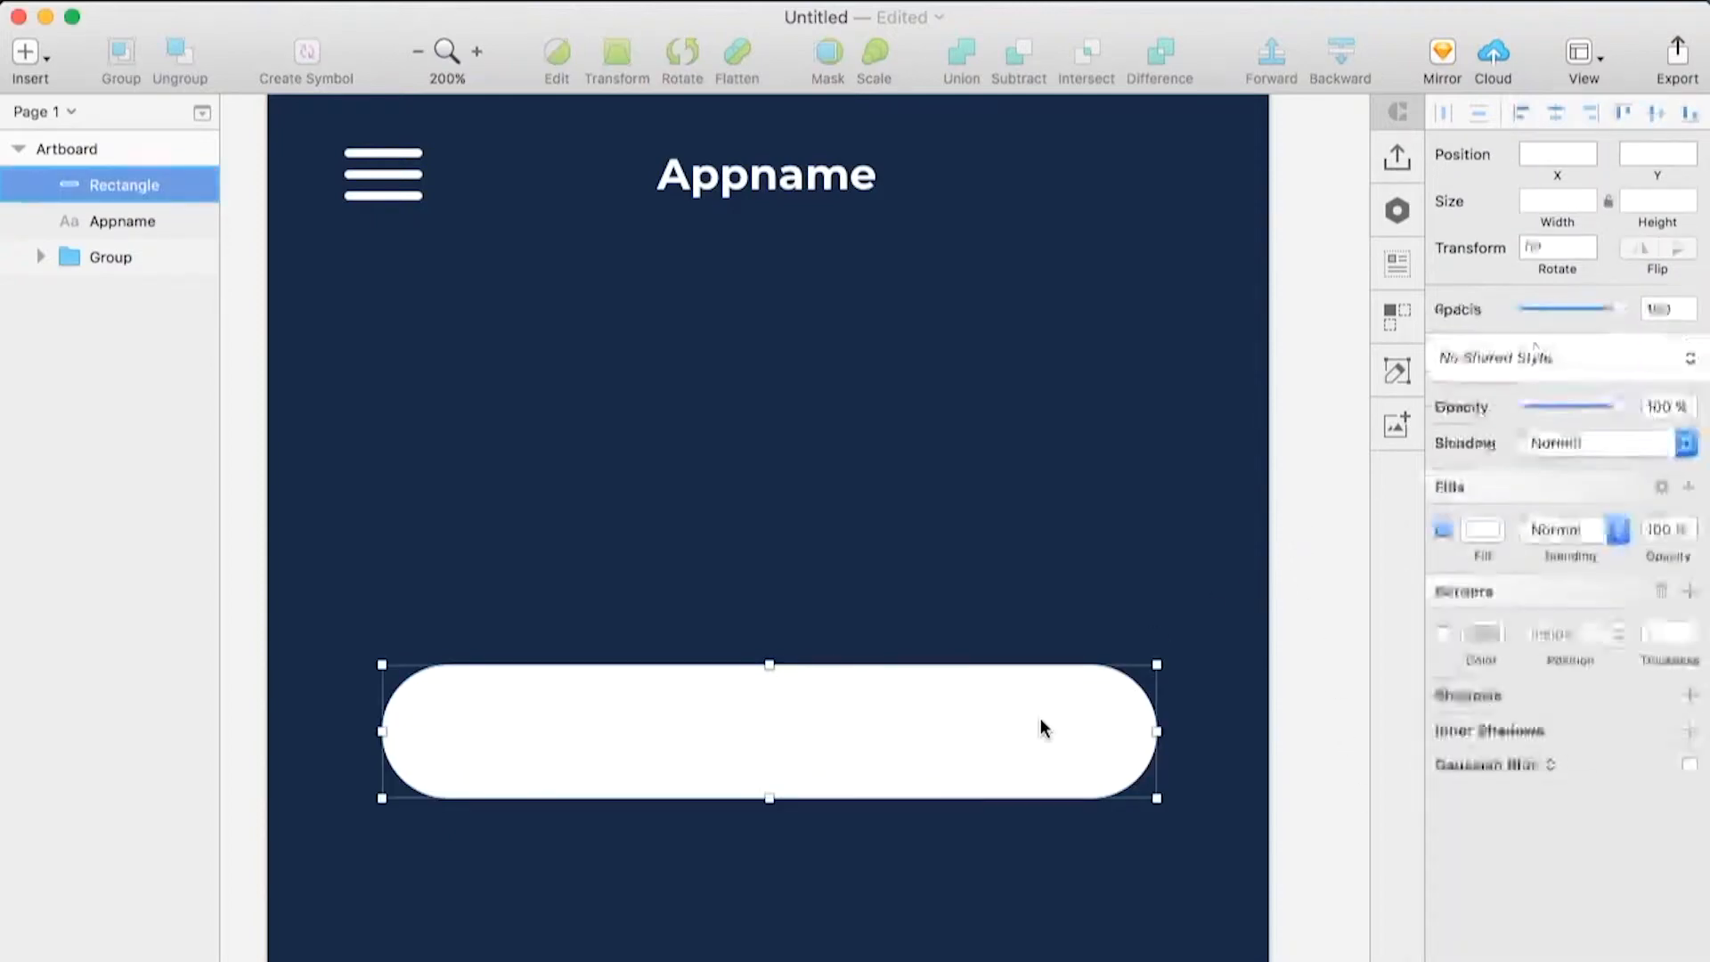
{"action": "left_click", "coordinate": [1455, 697]}
{"action": "left_click", "coordinate": [1514, 737]}
{"action": "left_click", "coordinate": [1487, 739]}
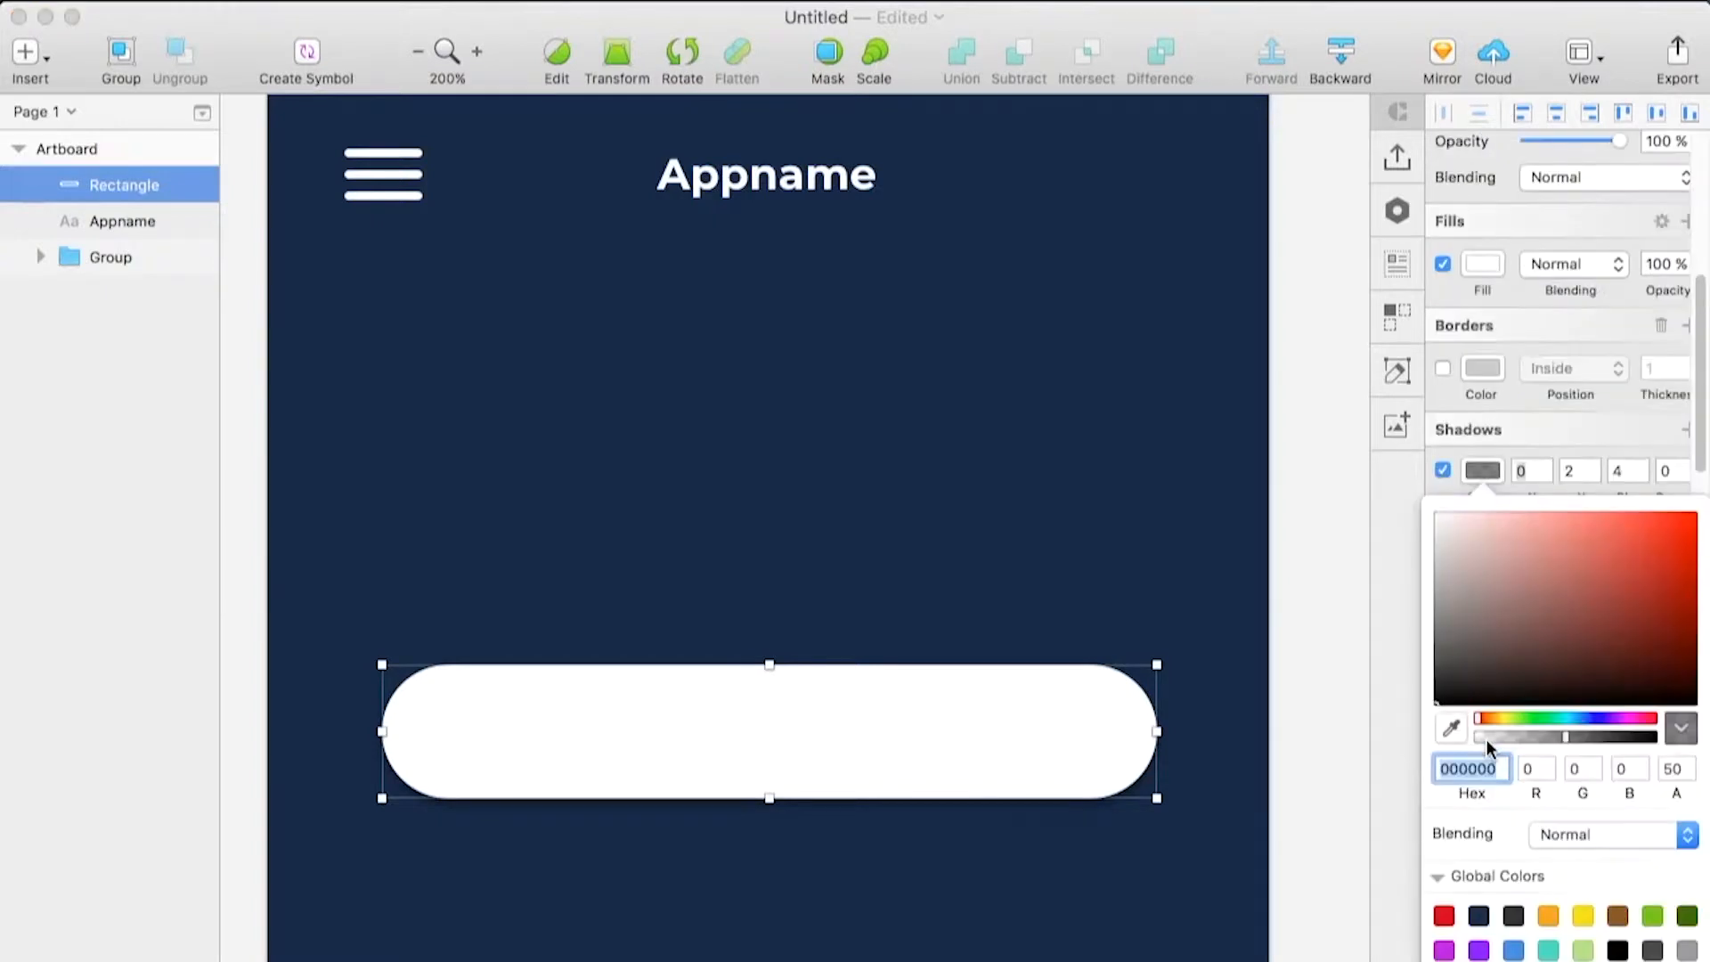
{"action": "left_click", "coordinate": [1667, 768]}
{"action": "type", "text": "3"}
{"action": "key", "text": "Return"}
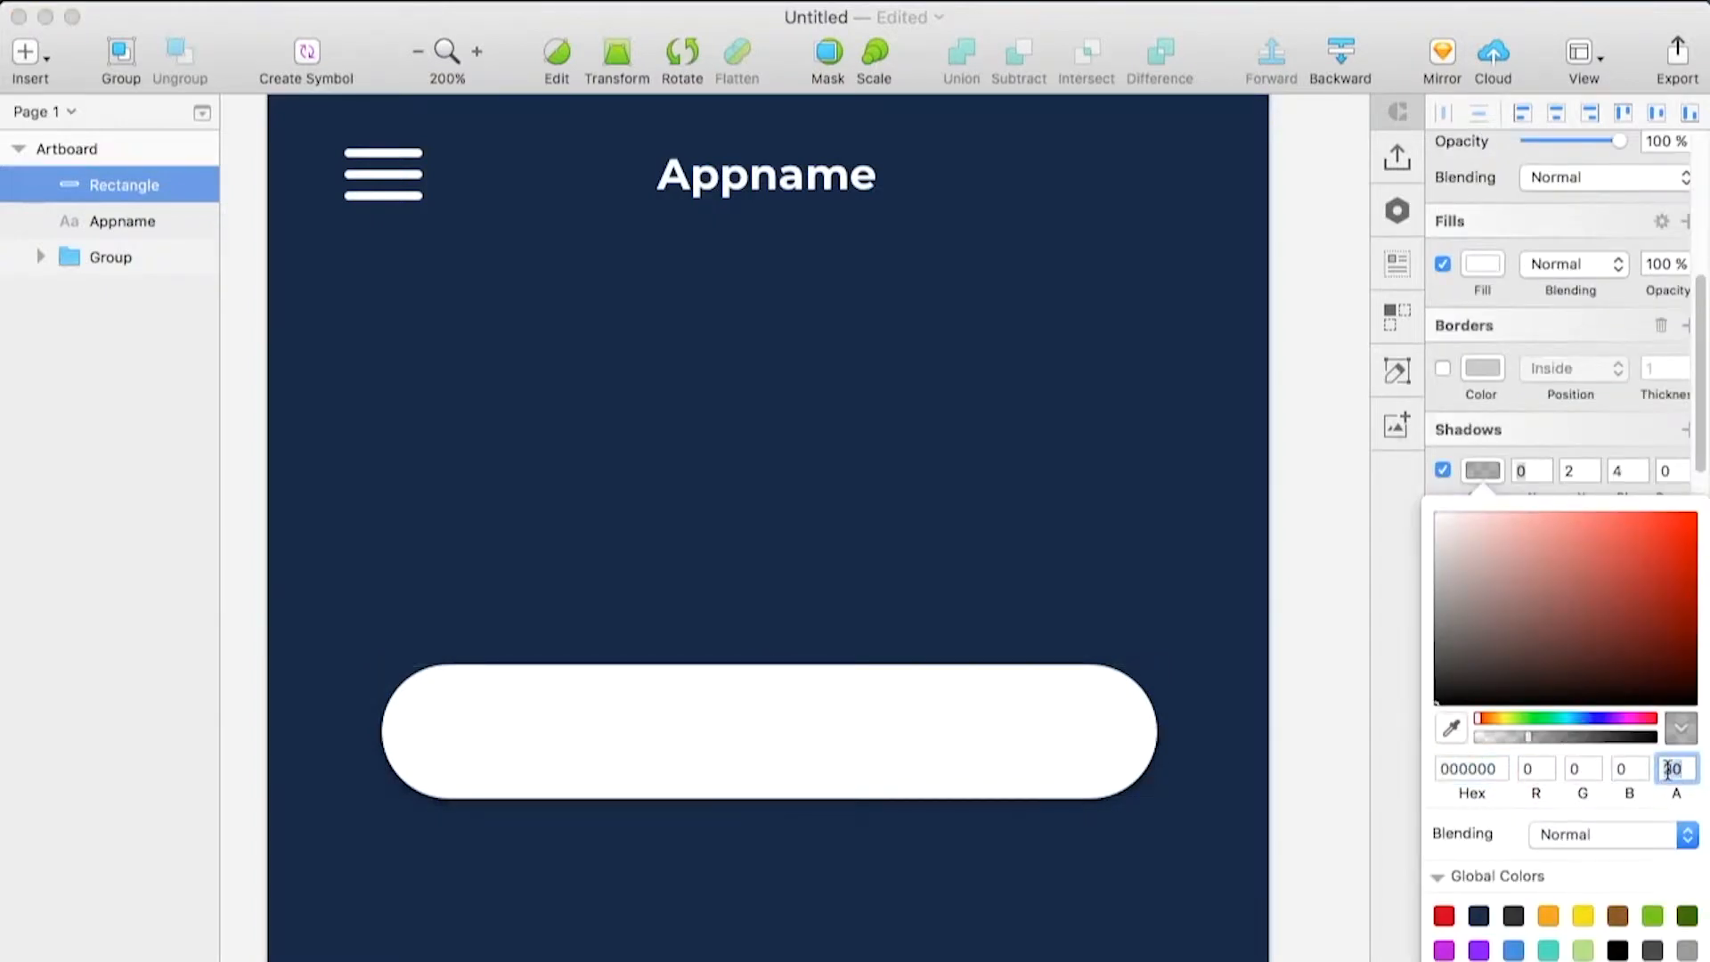
{"action": "left_click", "coordinate": [1545, 470]}
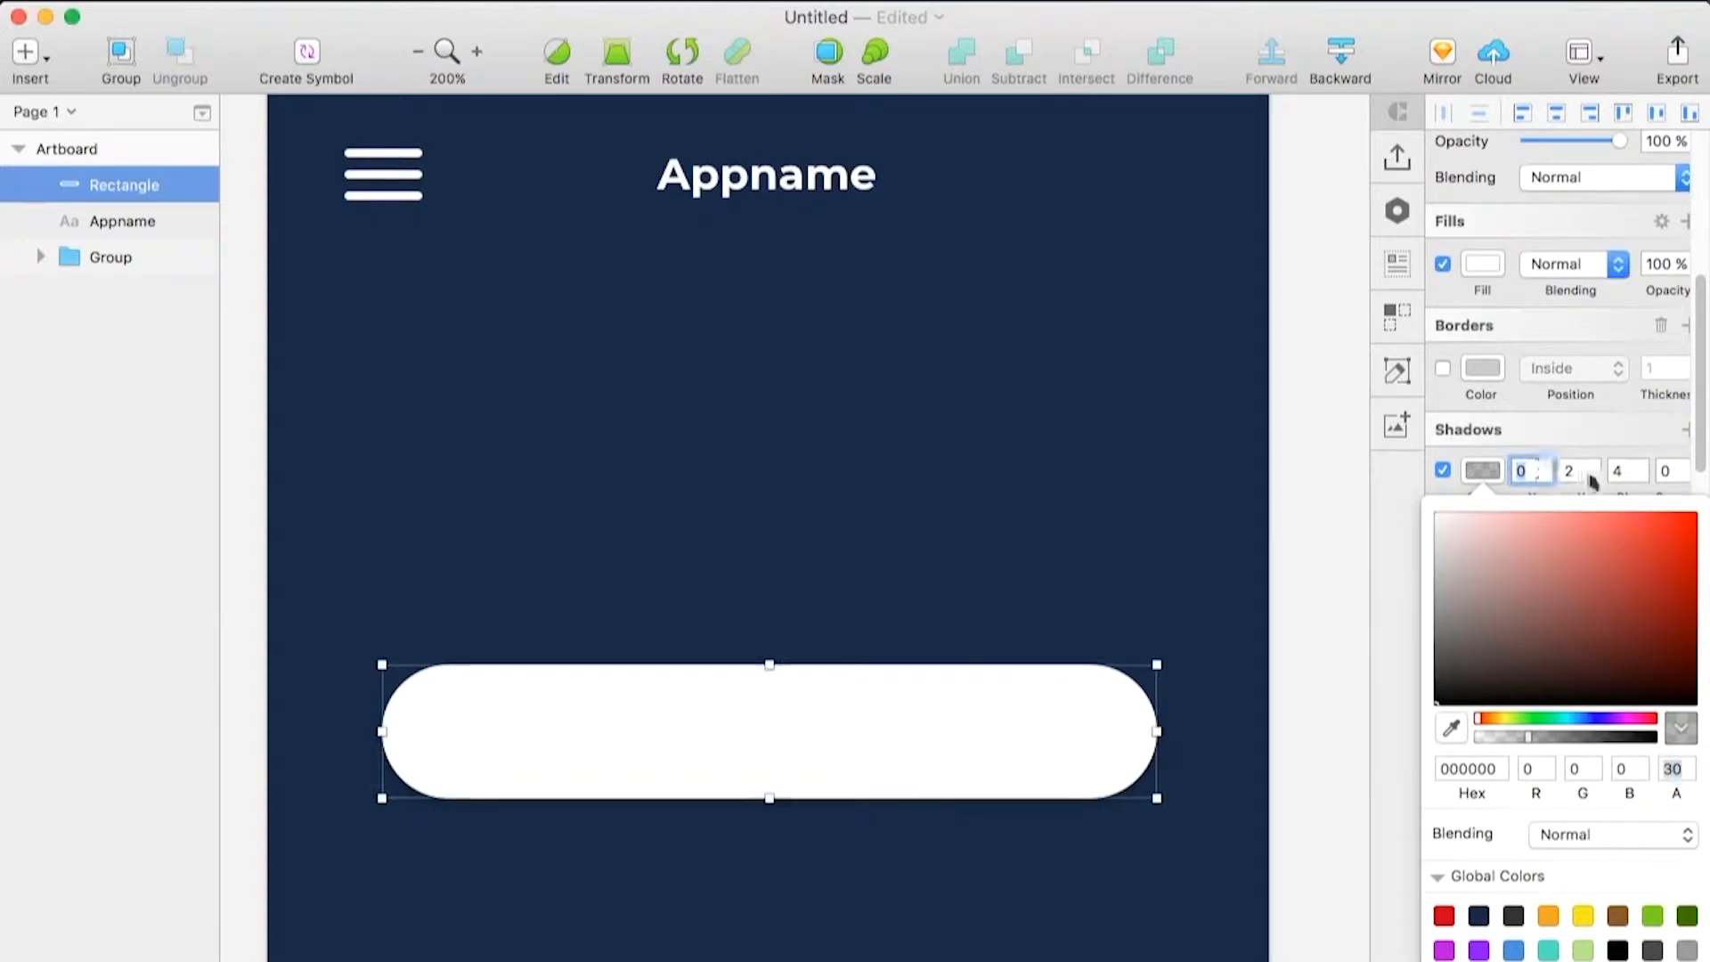
{"action": "left_click", "coordinate": [1316, 533]}
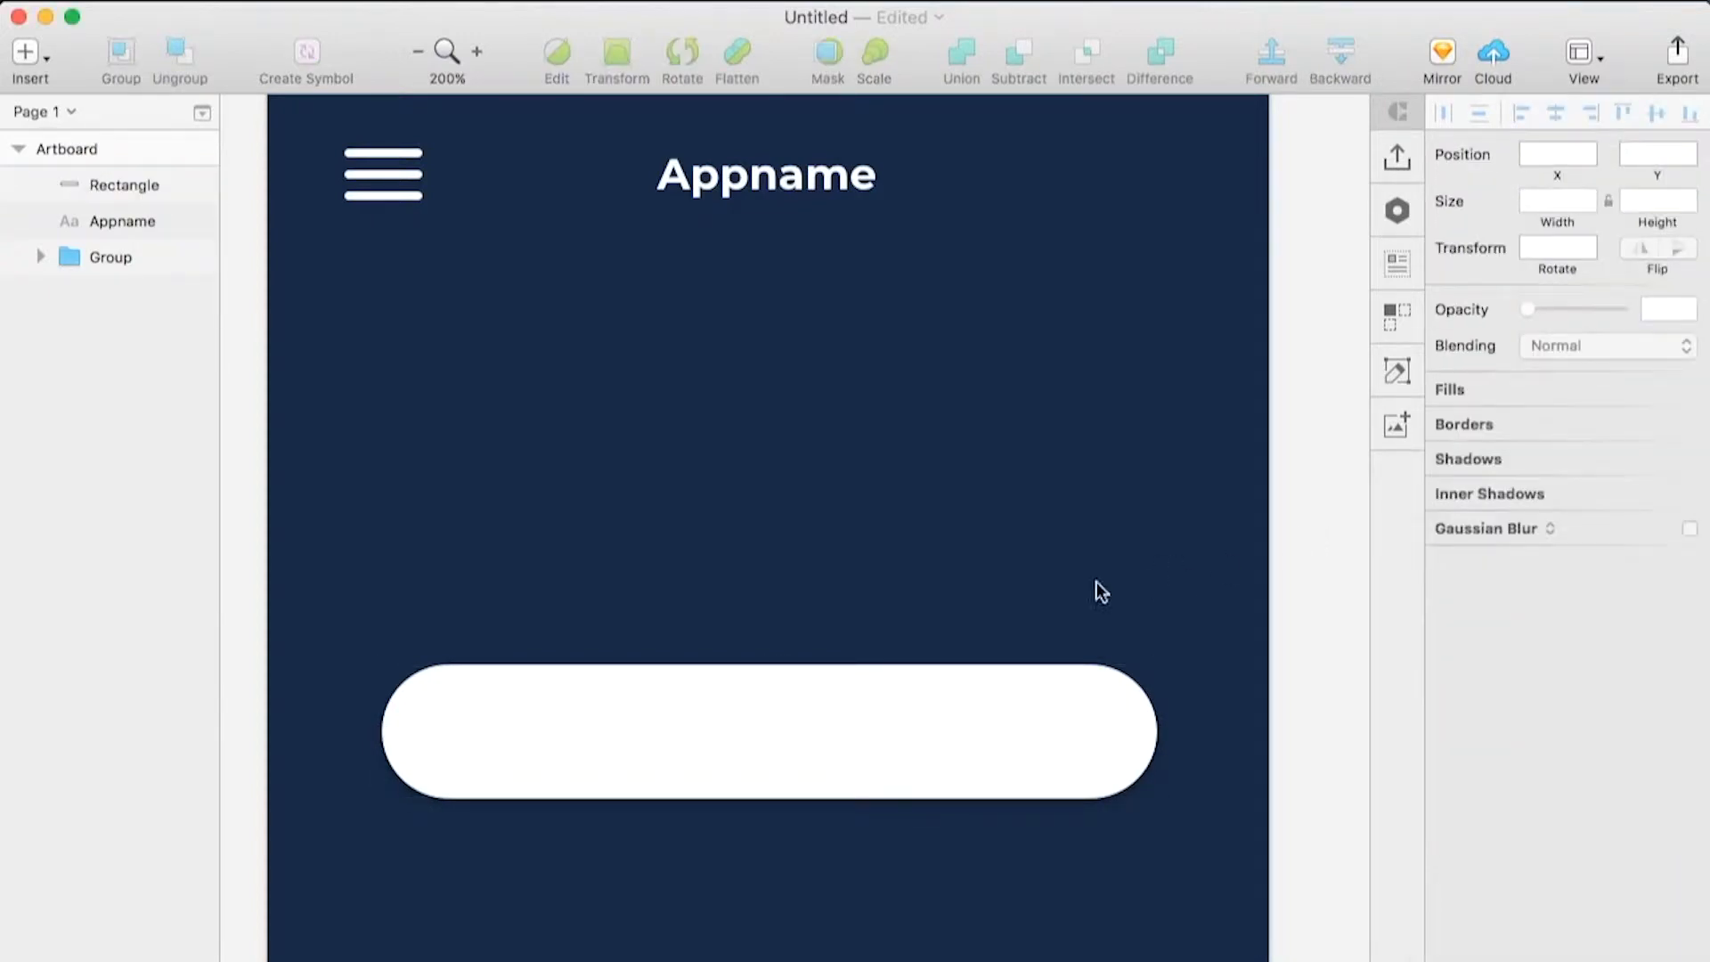
Add the text label "Name" just above the rounded rectangle
{"action": "key", "text": "t"}
{"action": "left_click", "coordinate": [441, 614]}
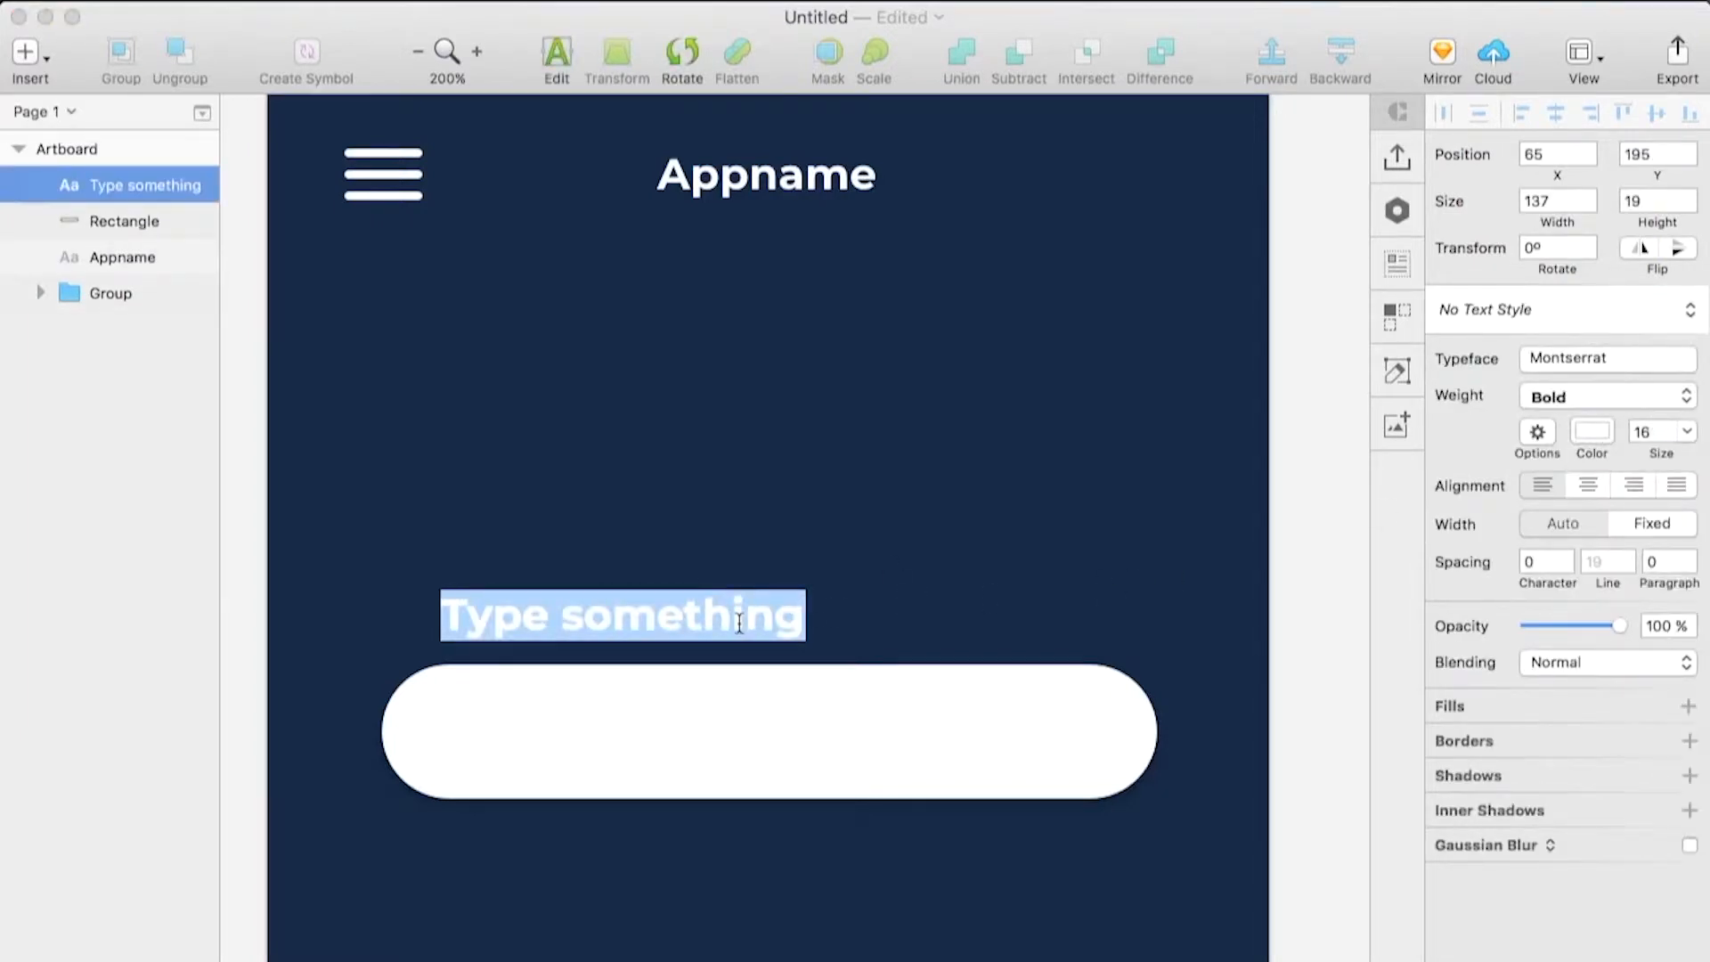
{"action": "type", "text": "Name"}
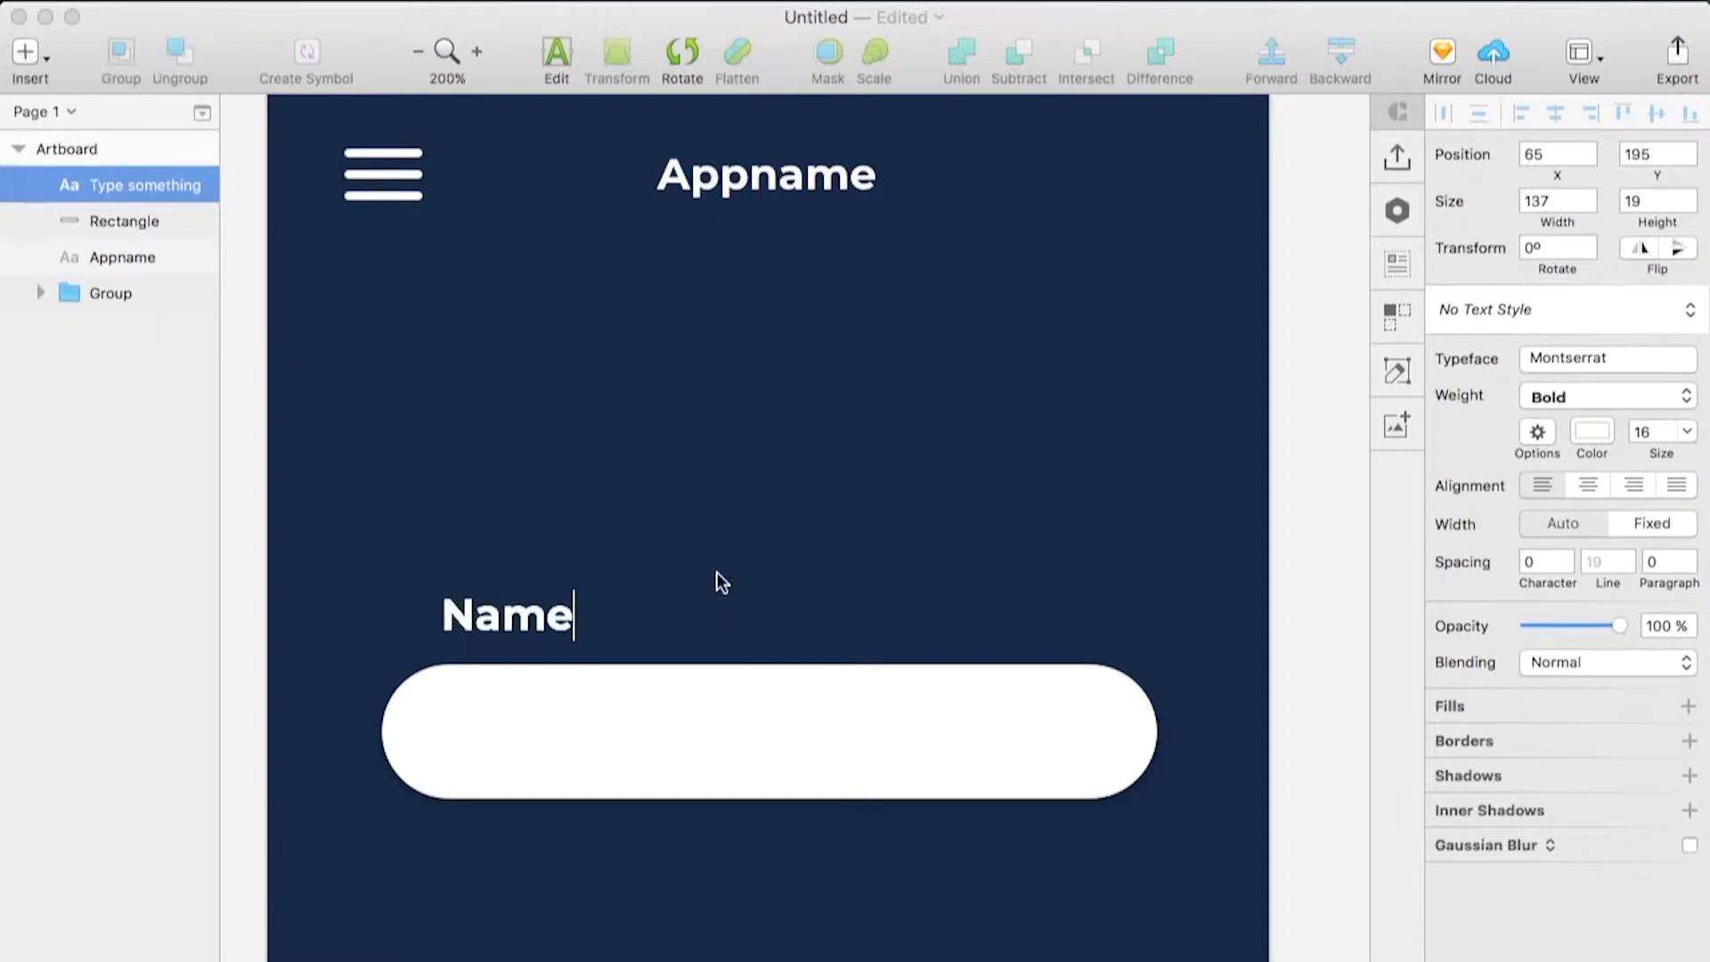
{"action": "key", "text": "Escape"}
Align the "Name" label's left edge with the rounded rectangle's left edge
{"action": "left_click_drag", "start_coordinate": [565, 614], "coordinate": [463, 620]}
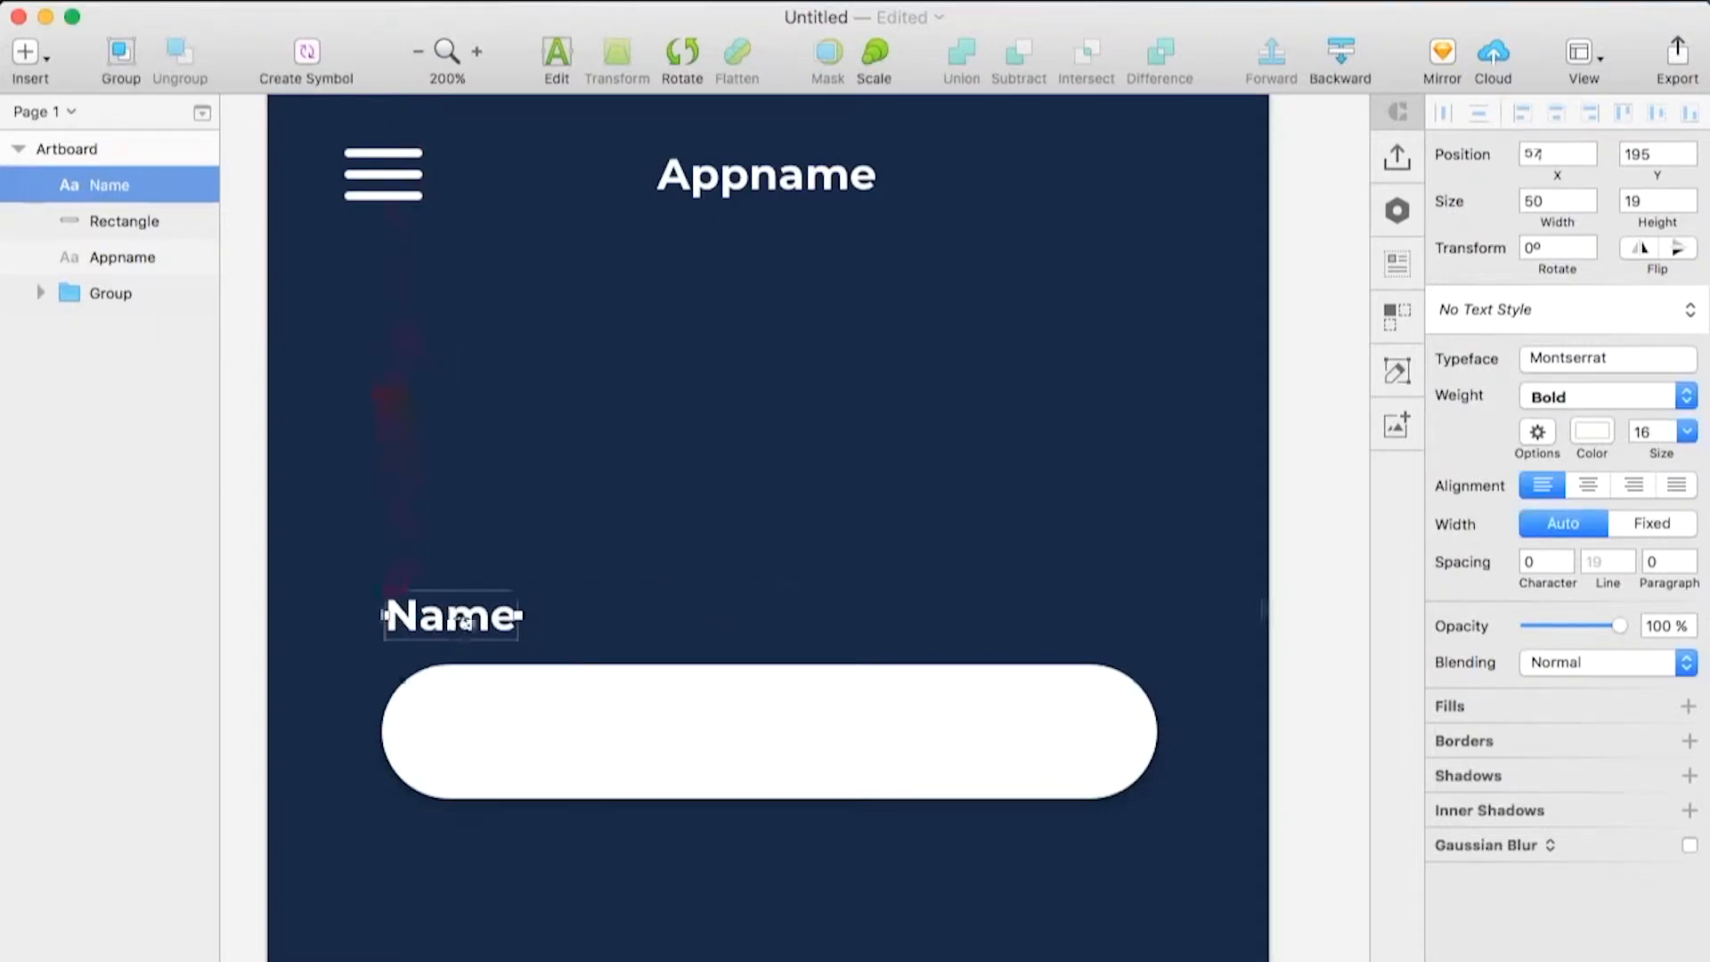
{"action": "left_click", "coordinate": [462, 686], "text": "shift"}
{"action": "left_click", "coordinate": [1515, 114]}
{"action": "left_click", "coordinate": [1060, 470]}
Add a sample full name as placeholder text inside the rounded rectangle
{"action": "key", "text": "t"}
{"action": "left_click", "coordinate": [555, 721]}
{"action": "type", "text": "John Doe"}
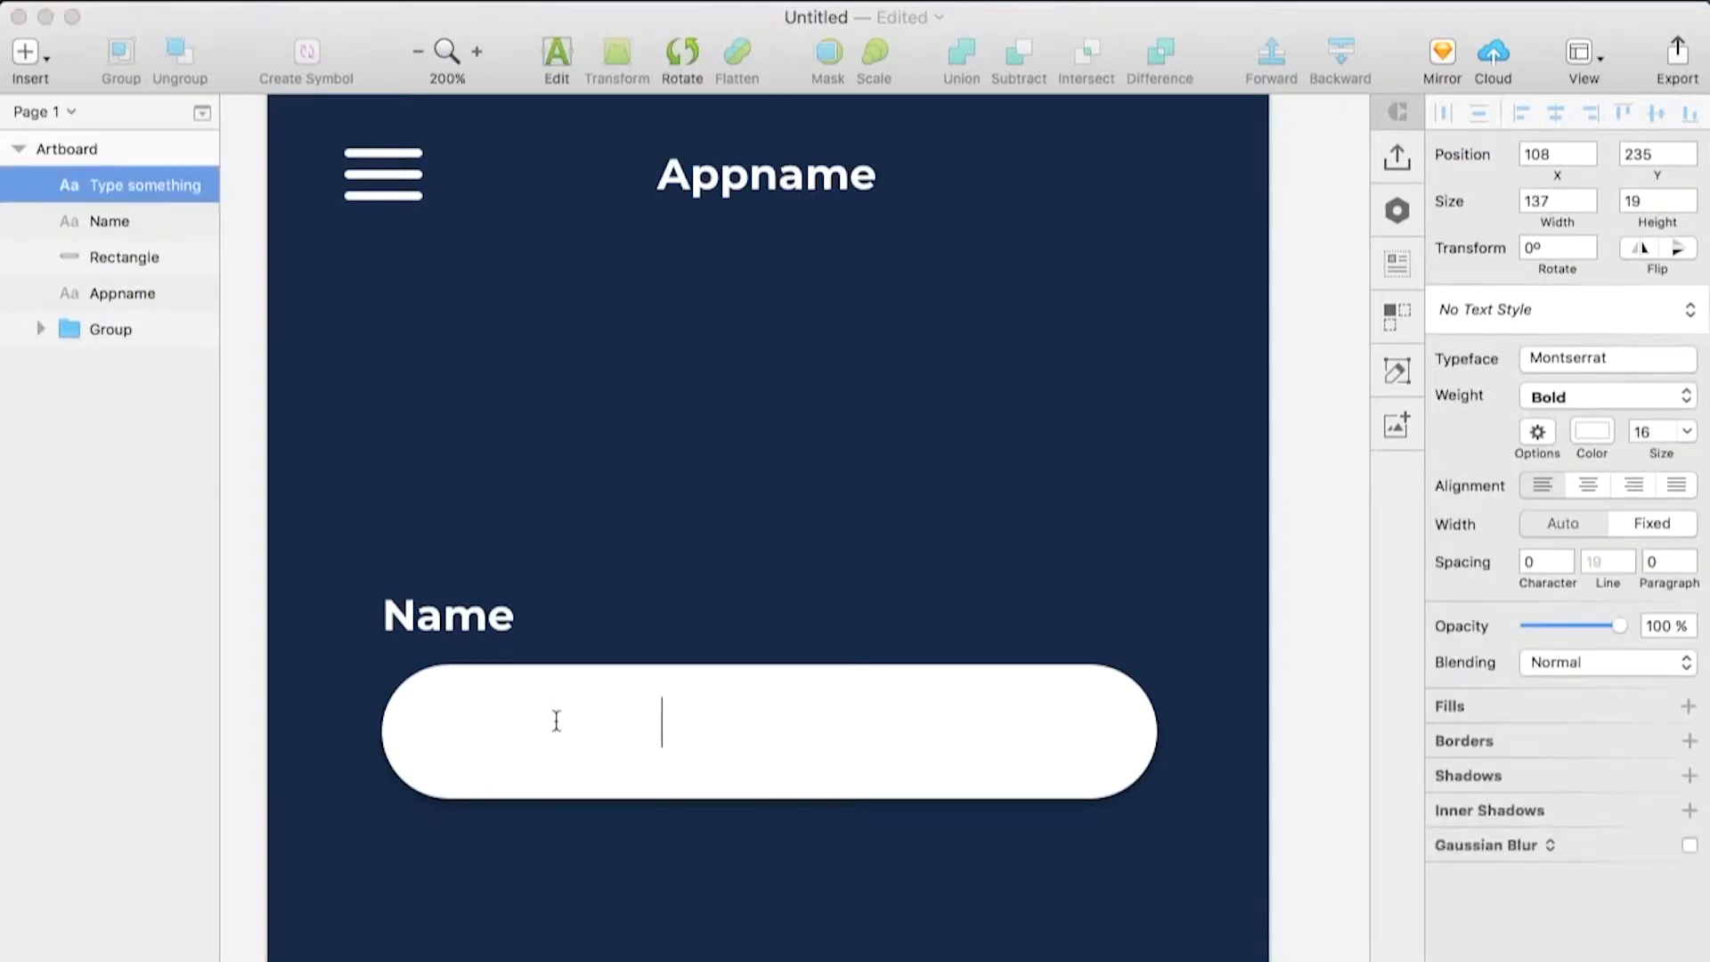
Set the placeholder name text to Medium weight and colour 333333
{"action": "double_click", "coordinate": [573, 720]}
{"action": "left_click", "coordinate": [573, 719]}
{"action": "left_click_drag", "start_coordinate": [556, 719], "coordinate": [886, 728]}
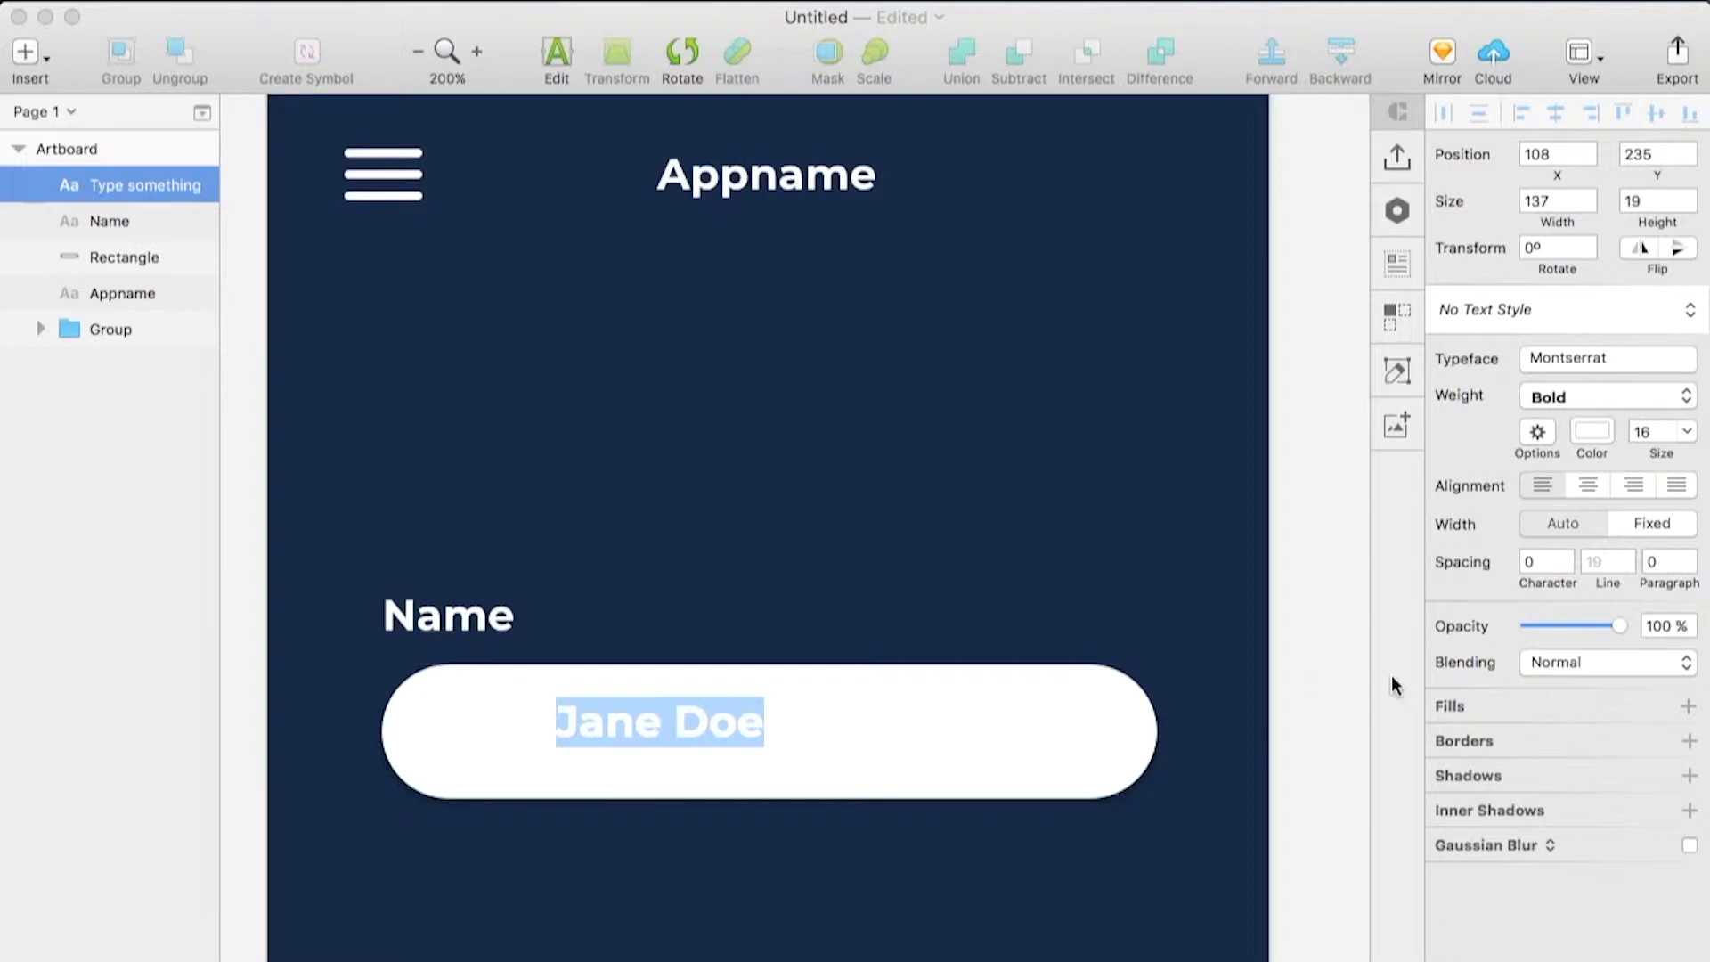
{"action": "left_click", "coordinate": [1594, 398]}
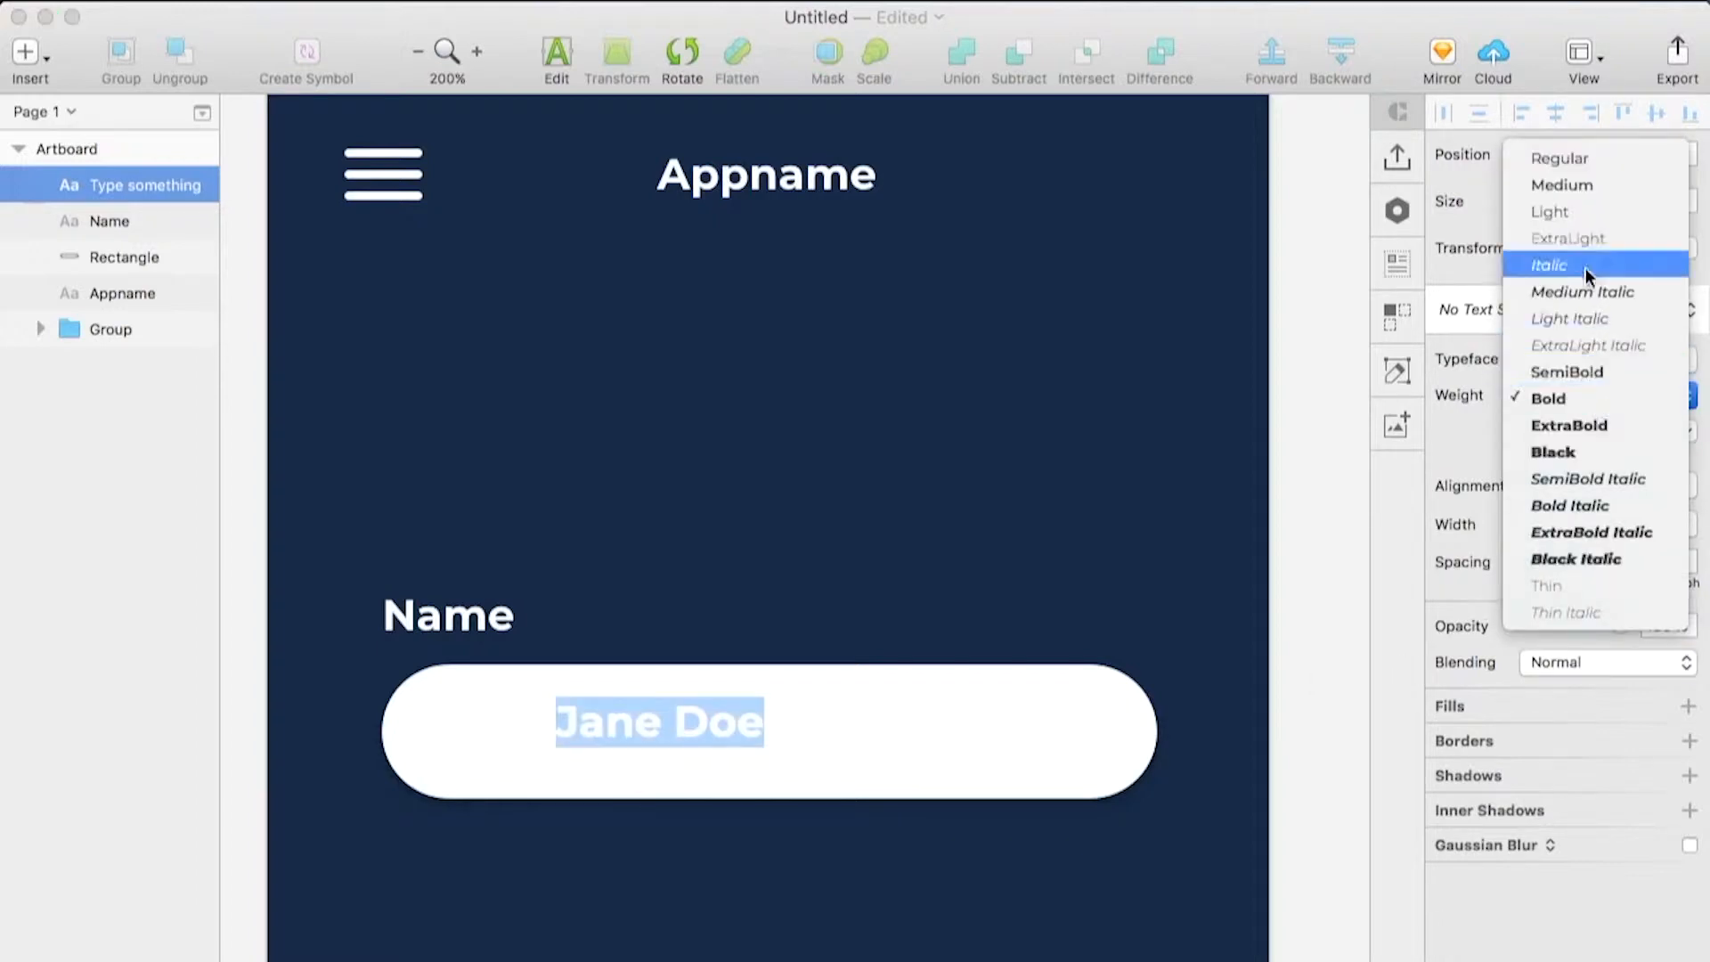
{"action": "left_click", "coordinate": [1584, 185]}
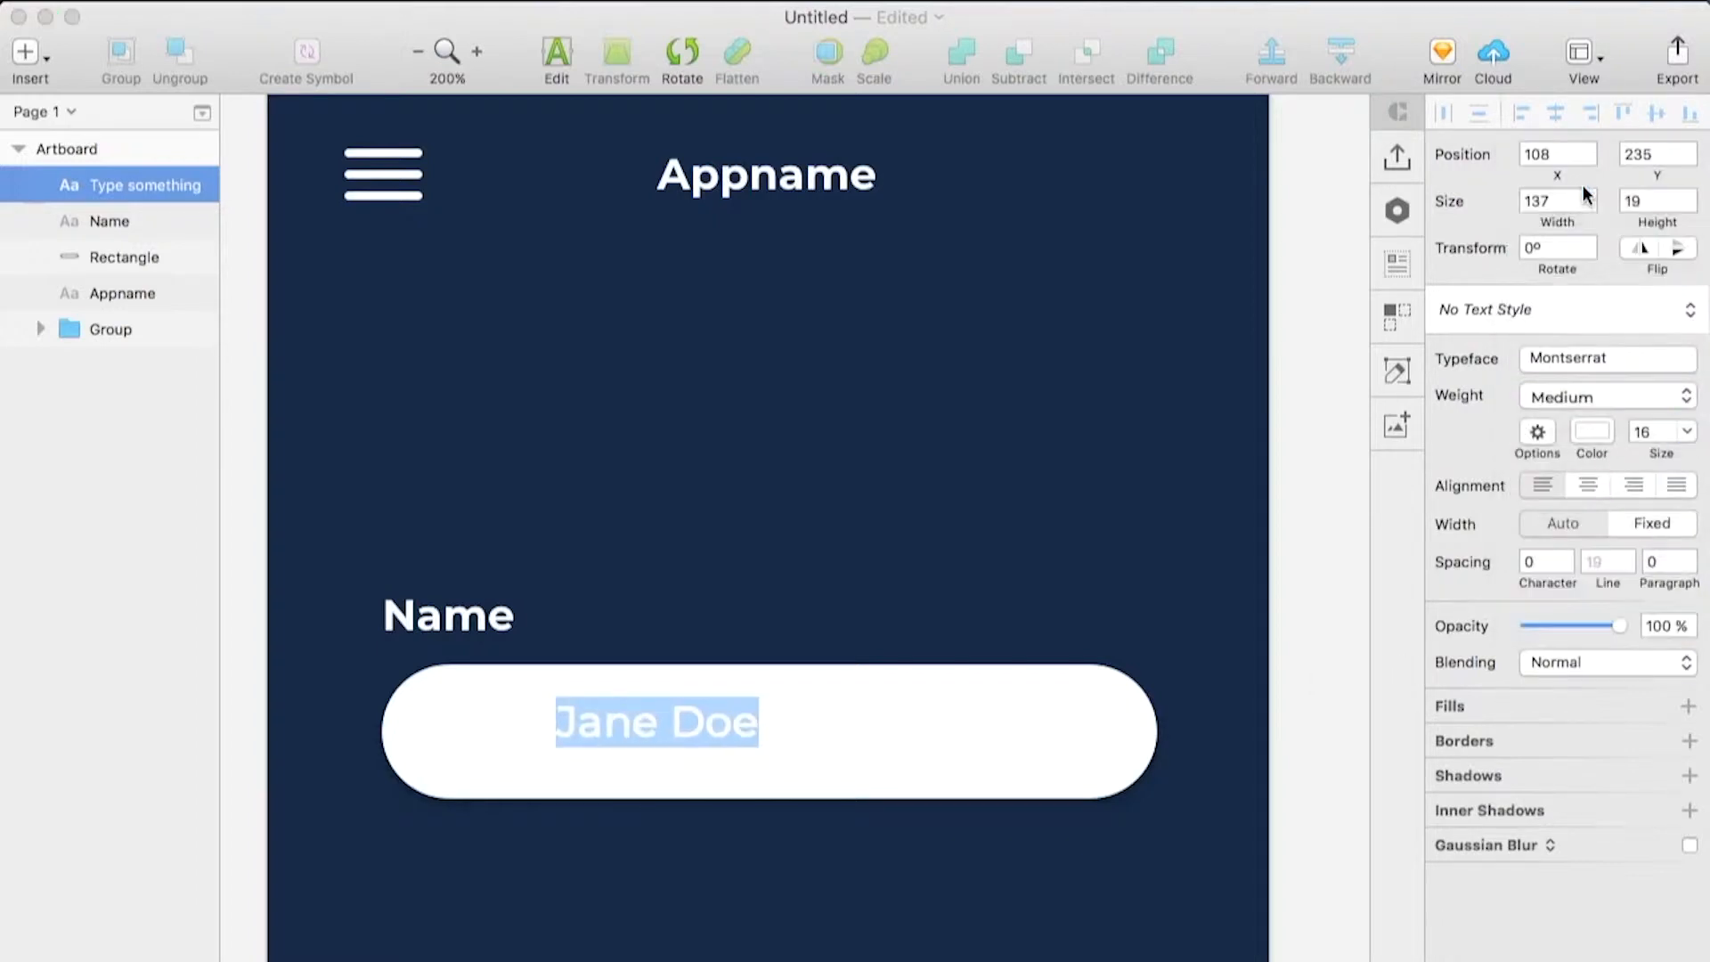
{"action": "left_click", "coordinate": [1590, 430]}
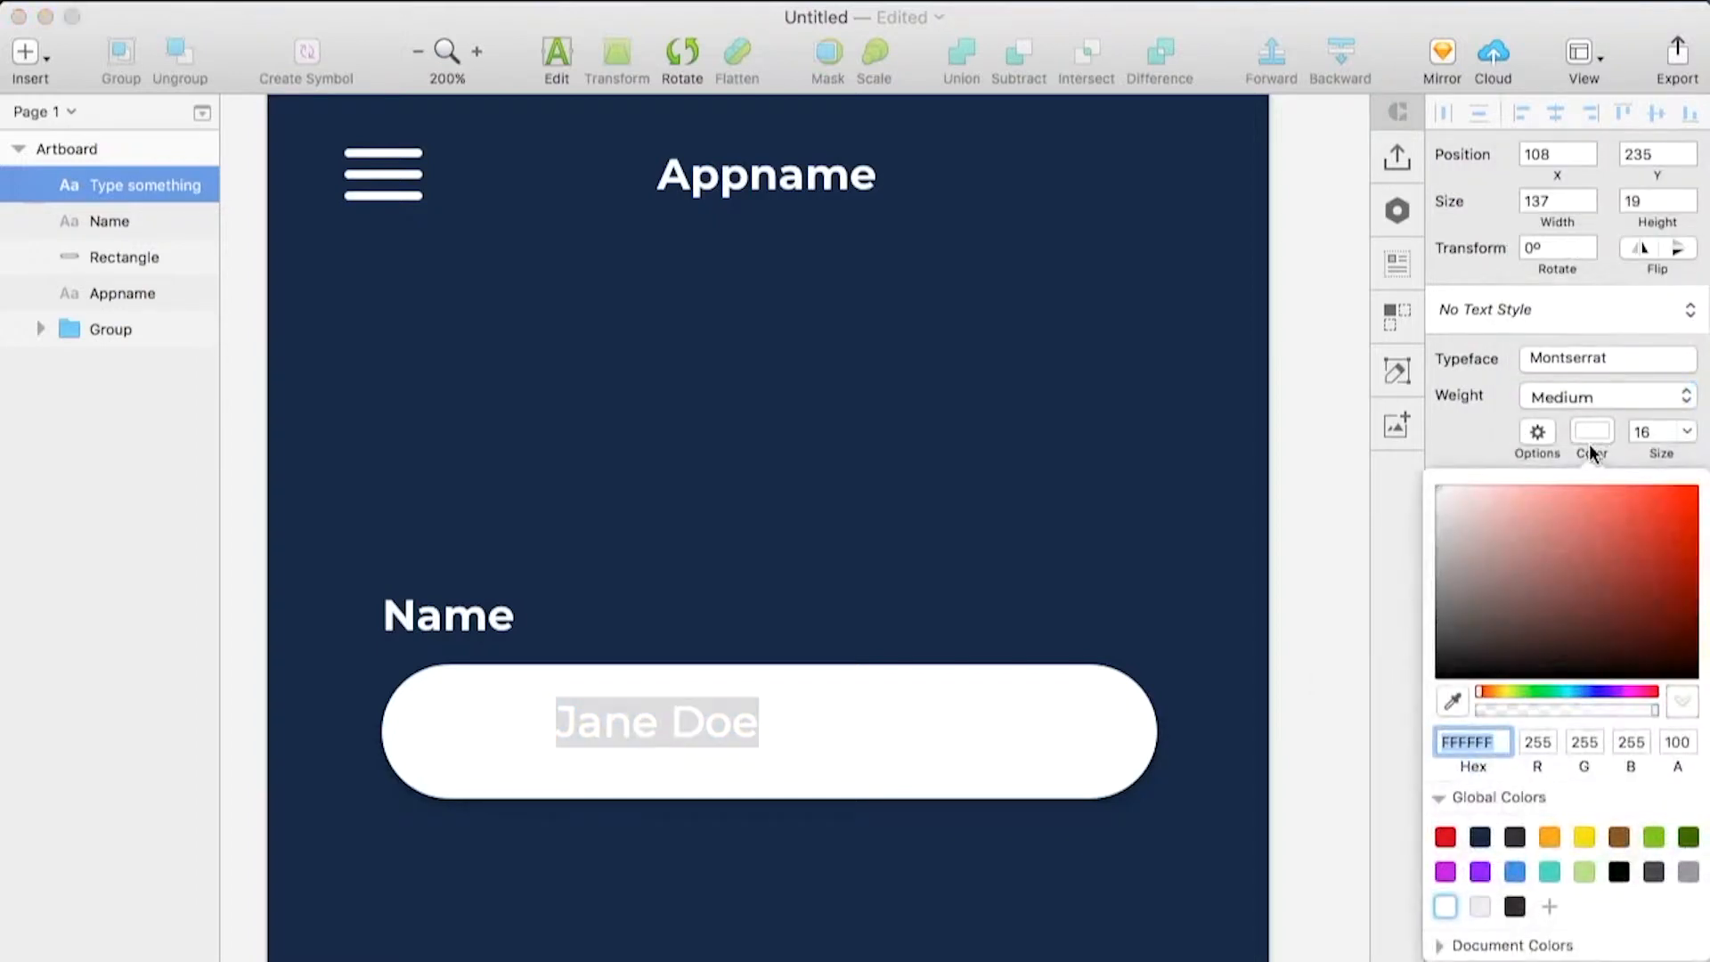
{"action": "left_click", "coordinate": [1513, 906]}
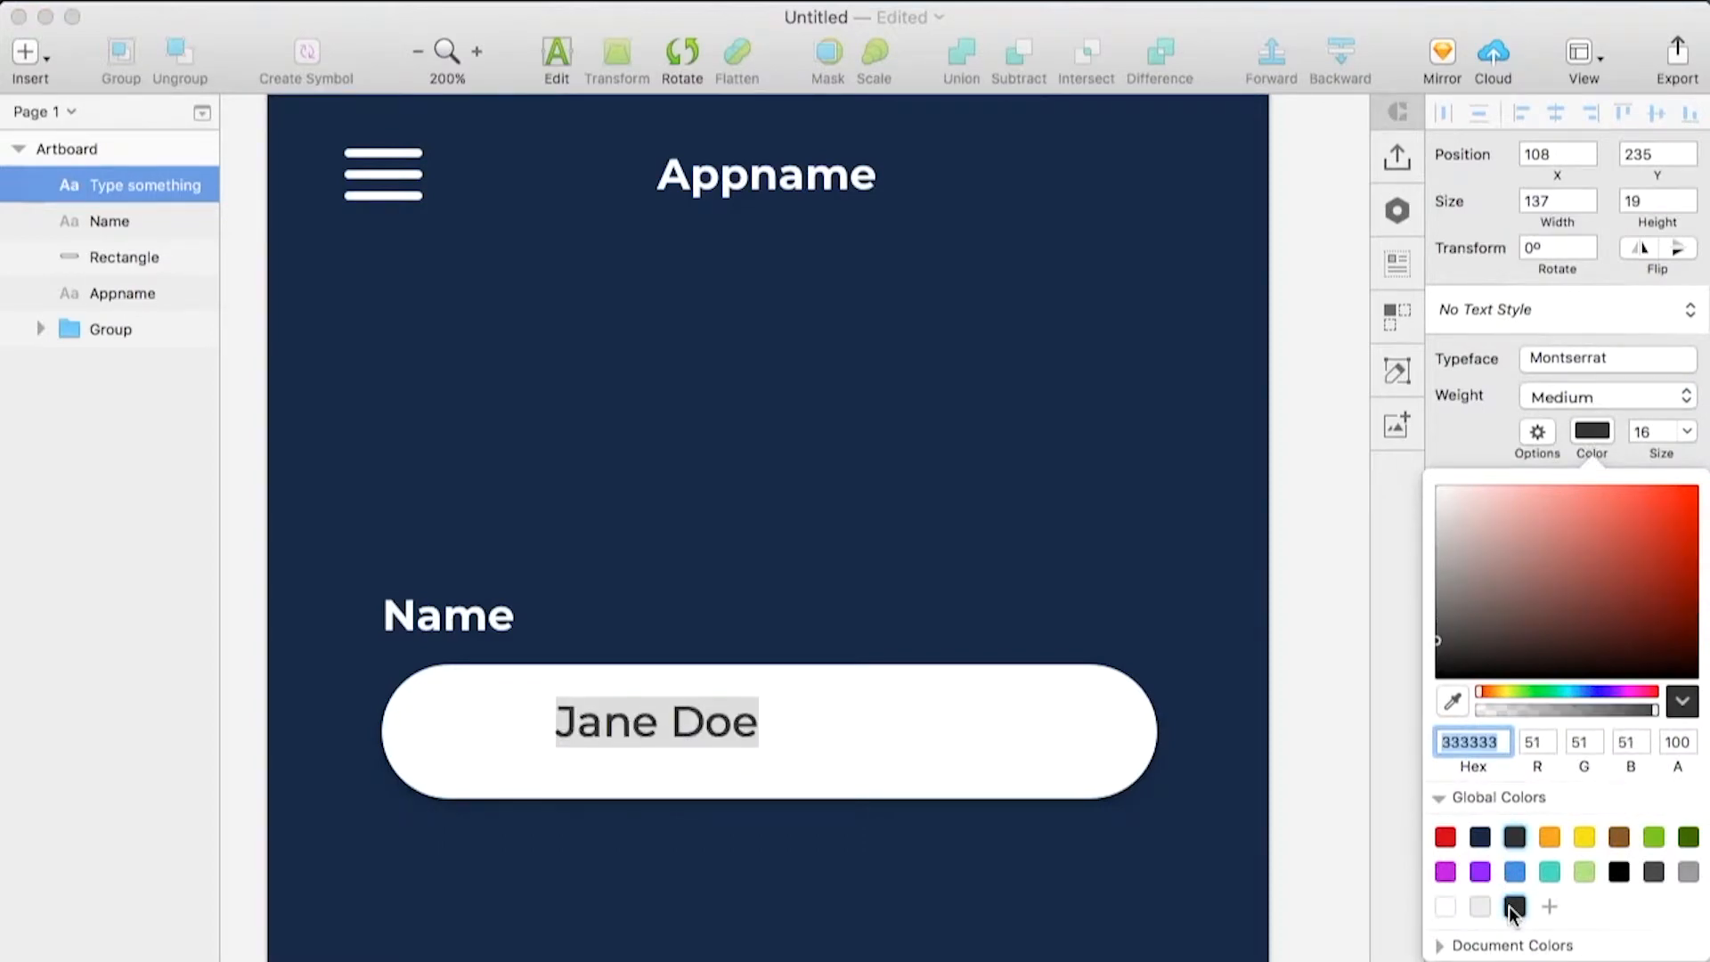
{"action": "key", "text": "Escape"}
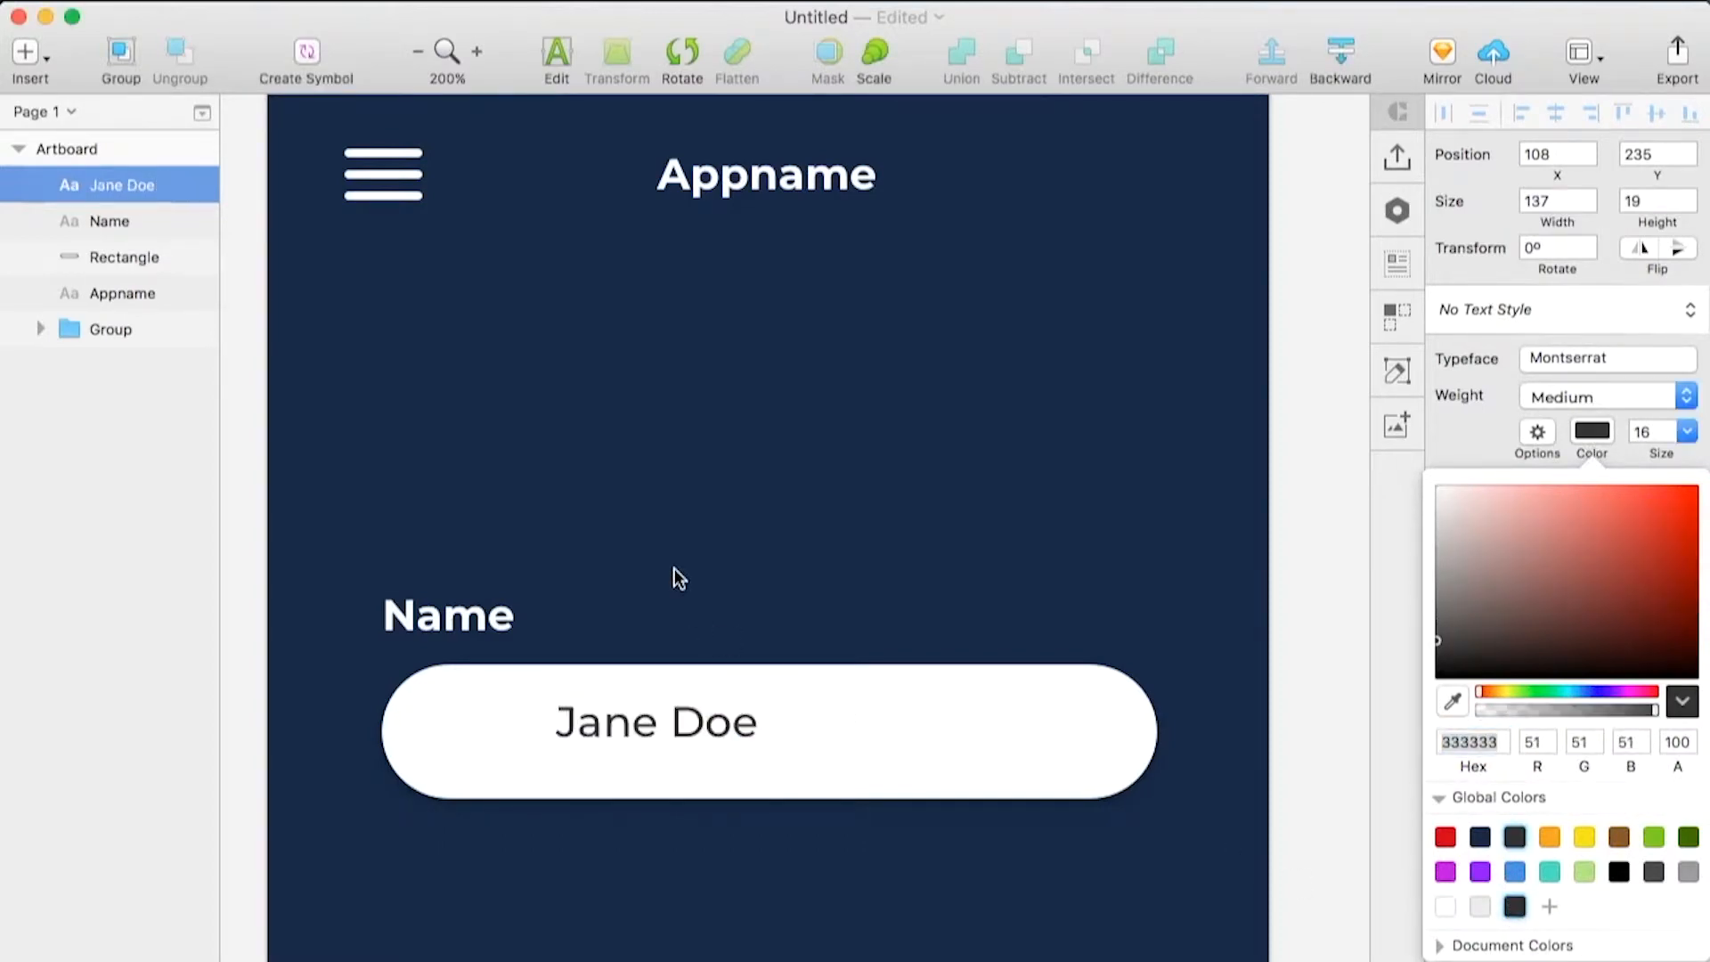
Set the font size of the "Name" label to 14
{"action": "left_click", "coordinate": [492, 623]}
{"action": "double_click", "coordinate": [492, 623]}
{"action": "left_click", "coordinate": [1635, 431]}
{"action": "type", "text": "14"}
{"action": "key", "text": "Return"}
{"action": "key", "text": "Escape"}
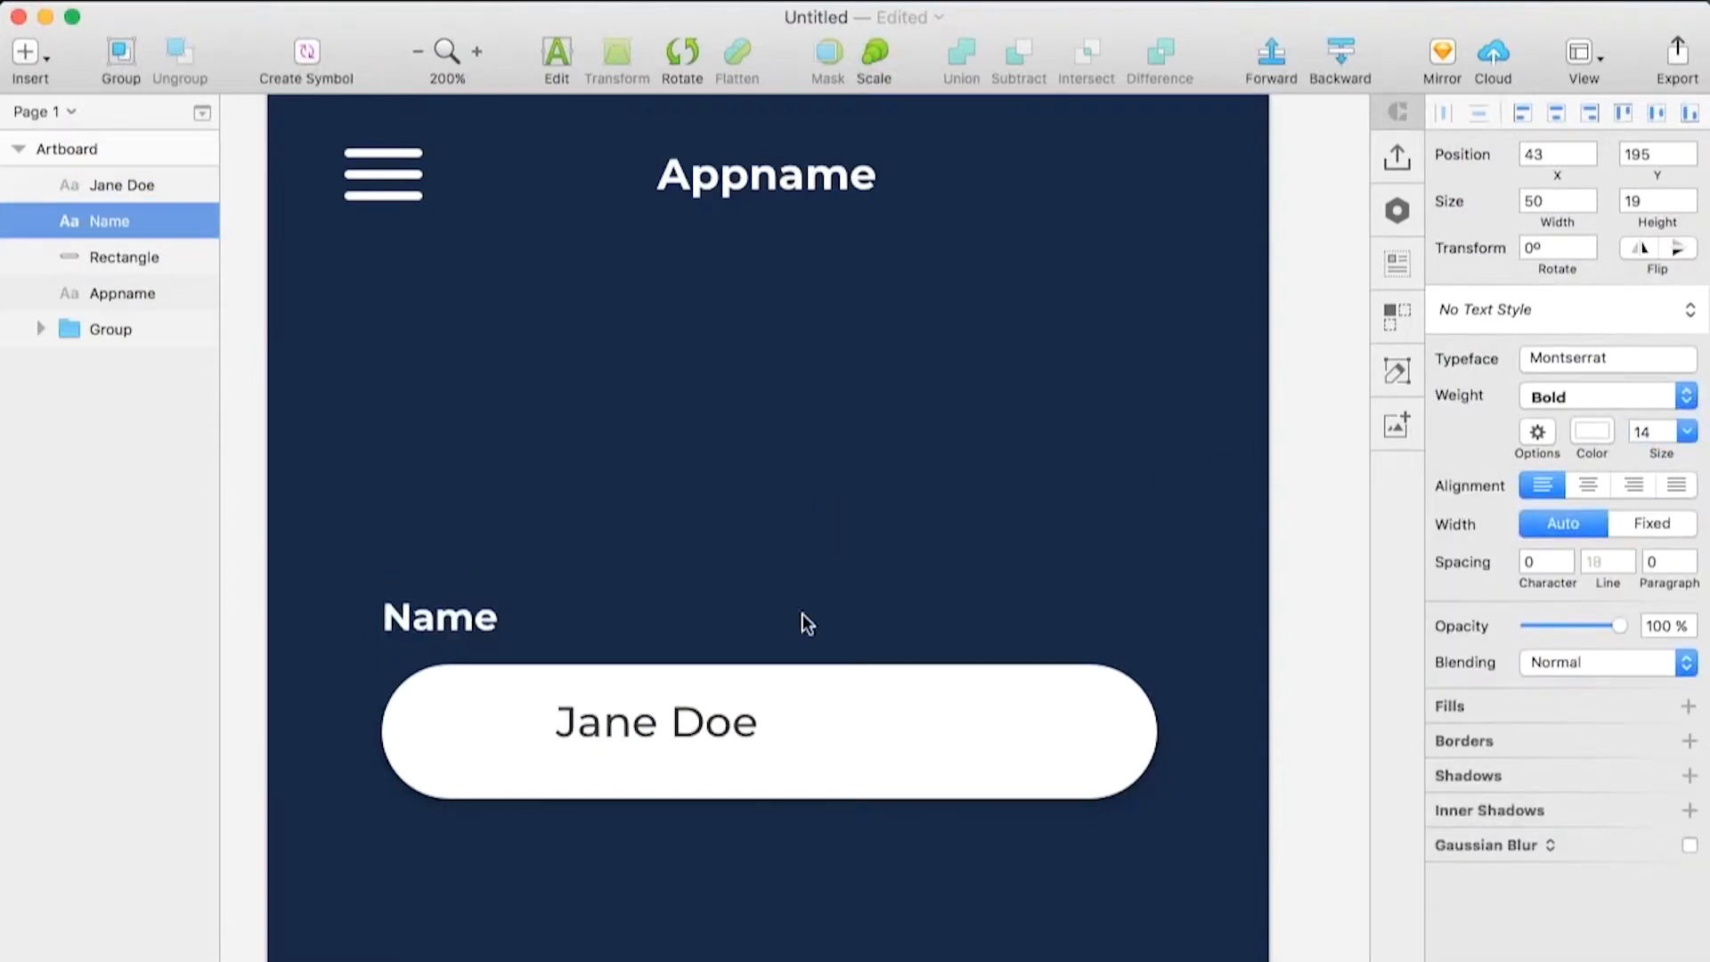
Move the placeholder name to X 70 inside the field and centre it vertically on the rounded rectangle
{"action": "left_click", "coordinate": [679, 725]}
{"action": "left_click_drag", "start_coordinate": [677, 723], "coordinate": [570, 741]}
{"action": "left_click", "coordinate": [677, 720], "text": "shift"}
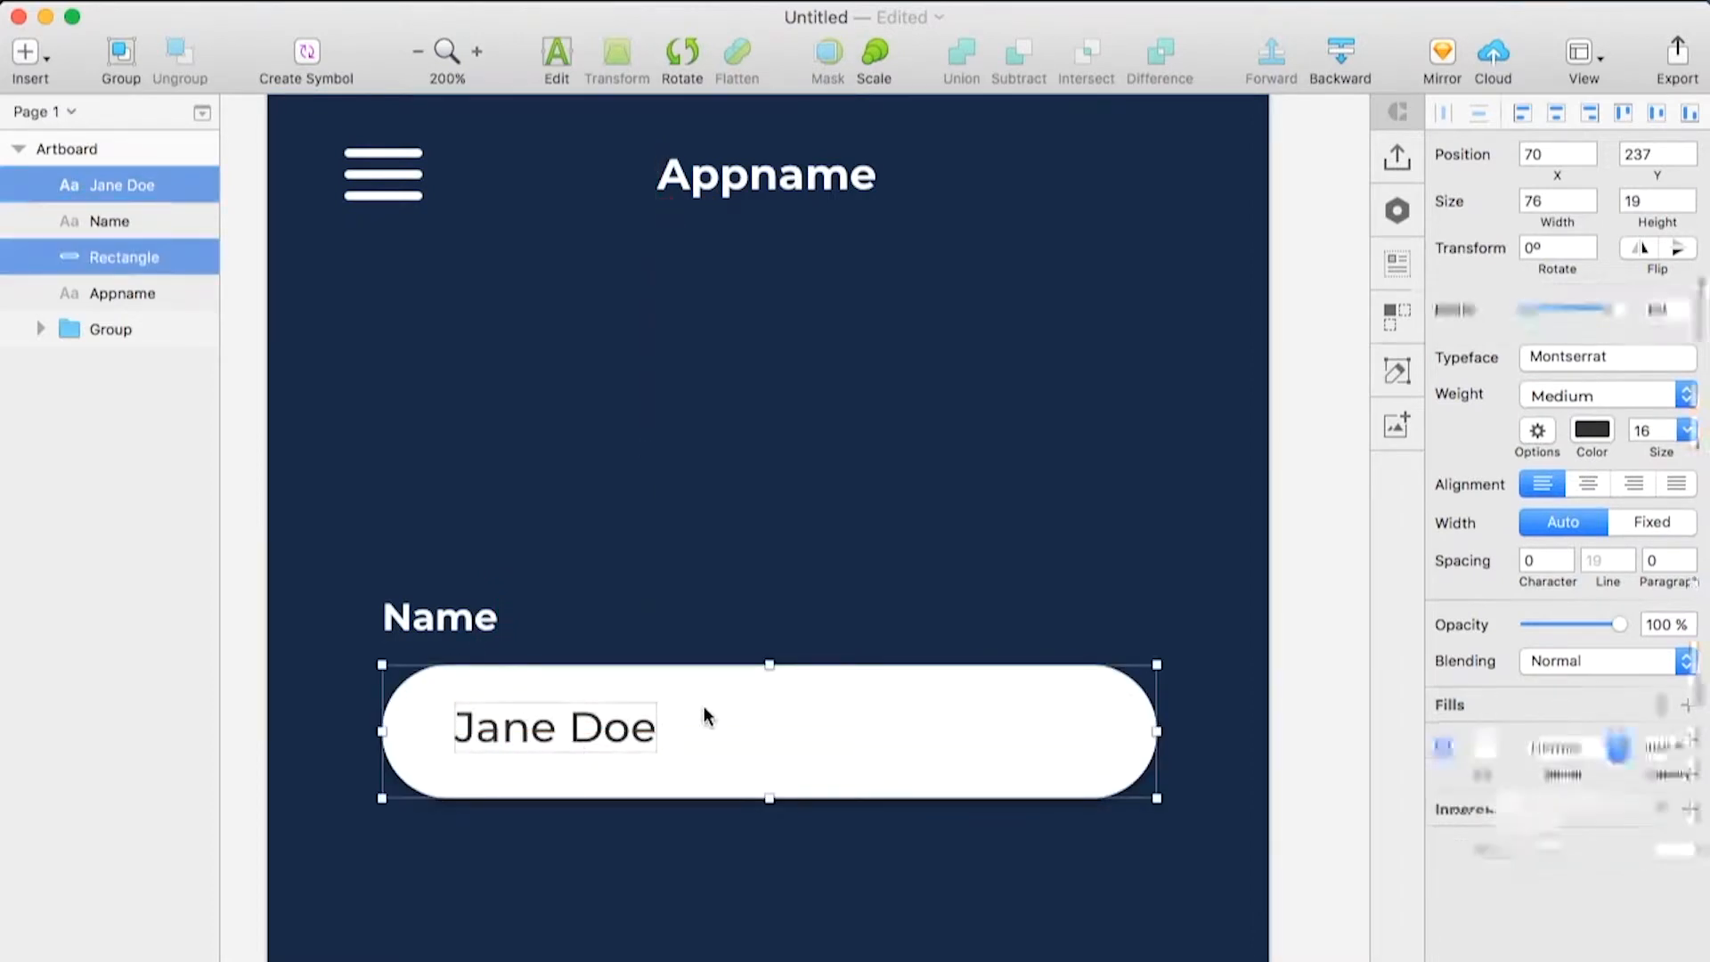
{"action": "left_click", "coordinate": [1653, 116]}
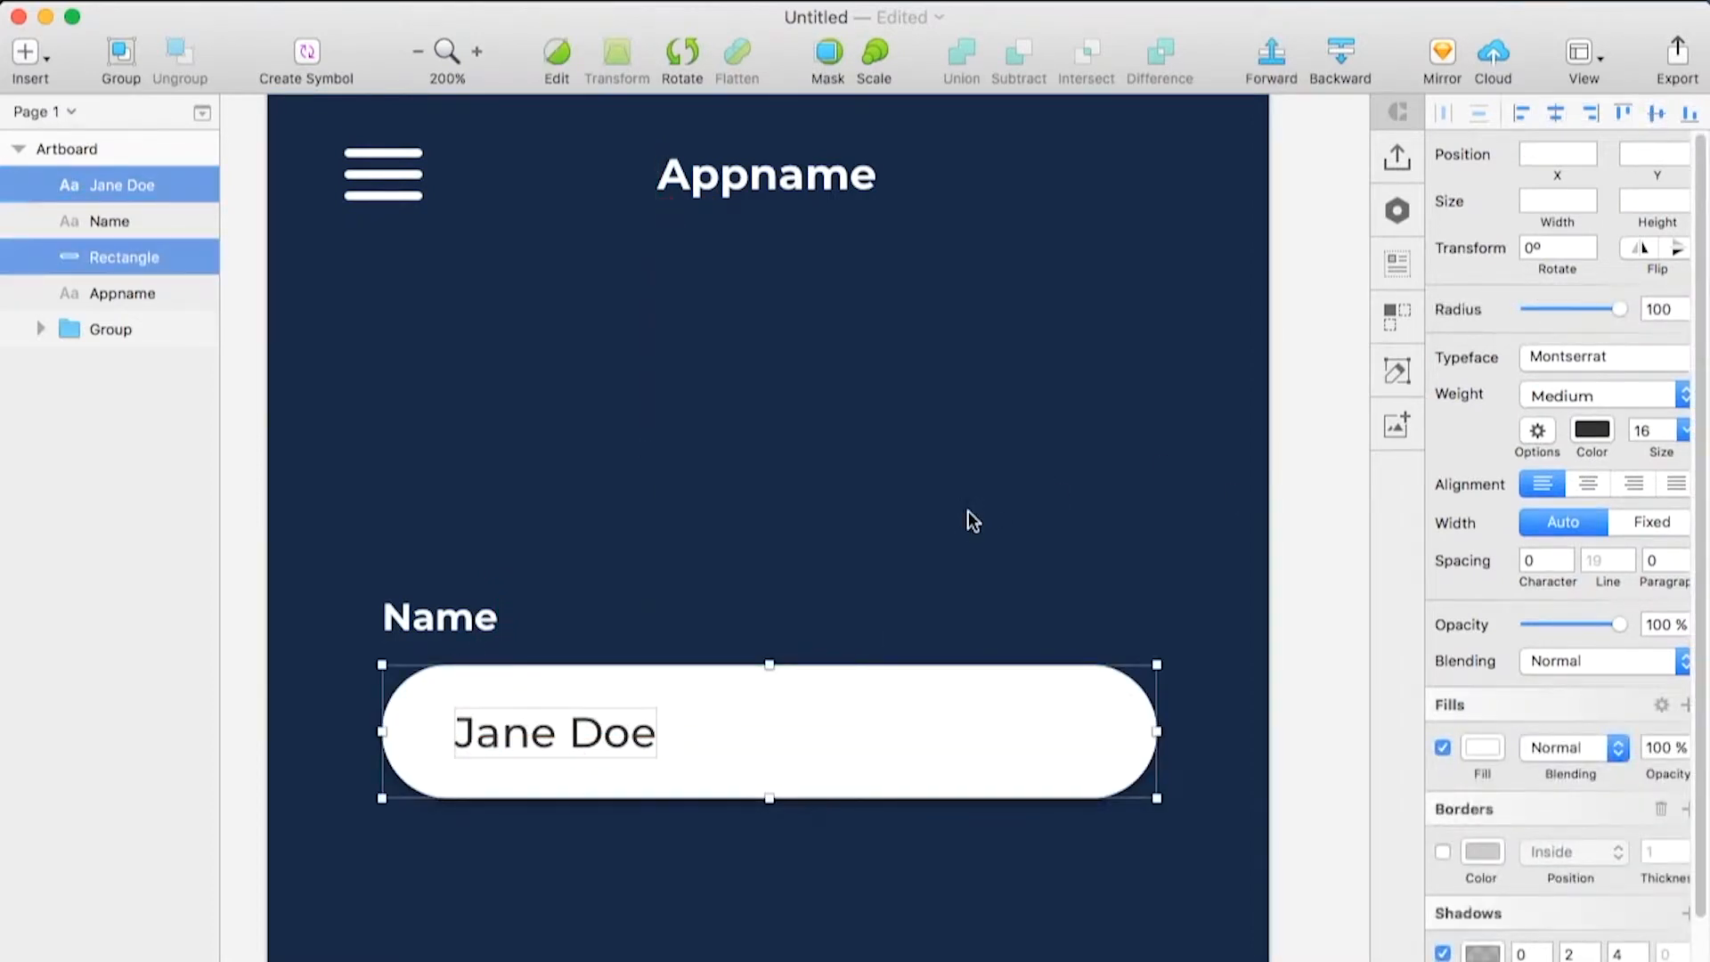
{"action": "left_click", "coordinate": [938, 518]}
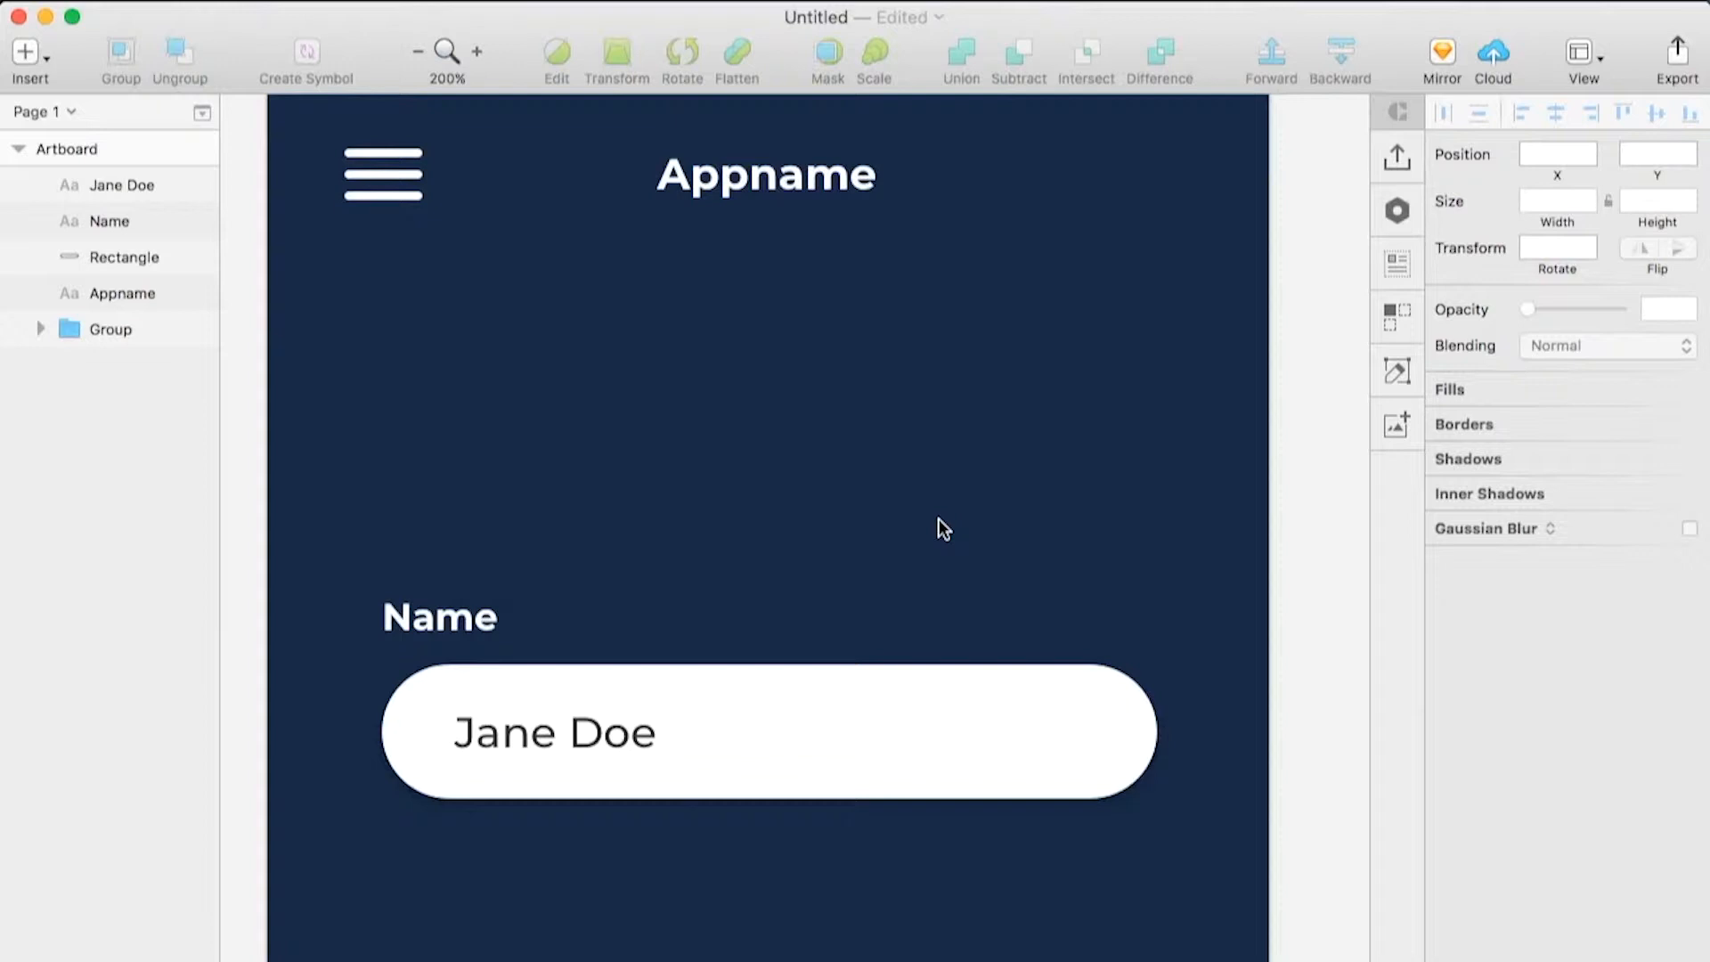
Create a symbol named "Campo de texto" from the "Name" label, the rounded rectangle and its placeholder text
{"action": "left_click", "coordinate": [458, 628]}
{"action": "left_click", "coordinate": [554, 676], "text": "shift"}
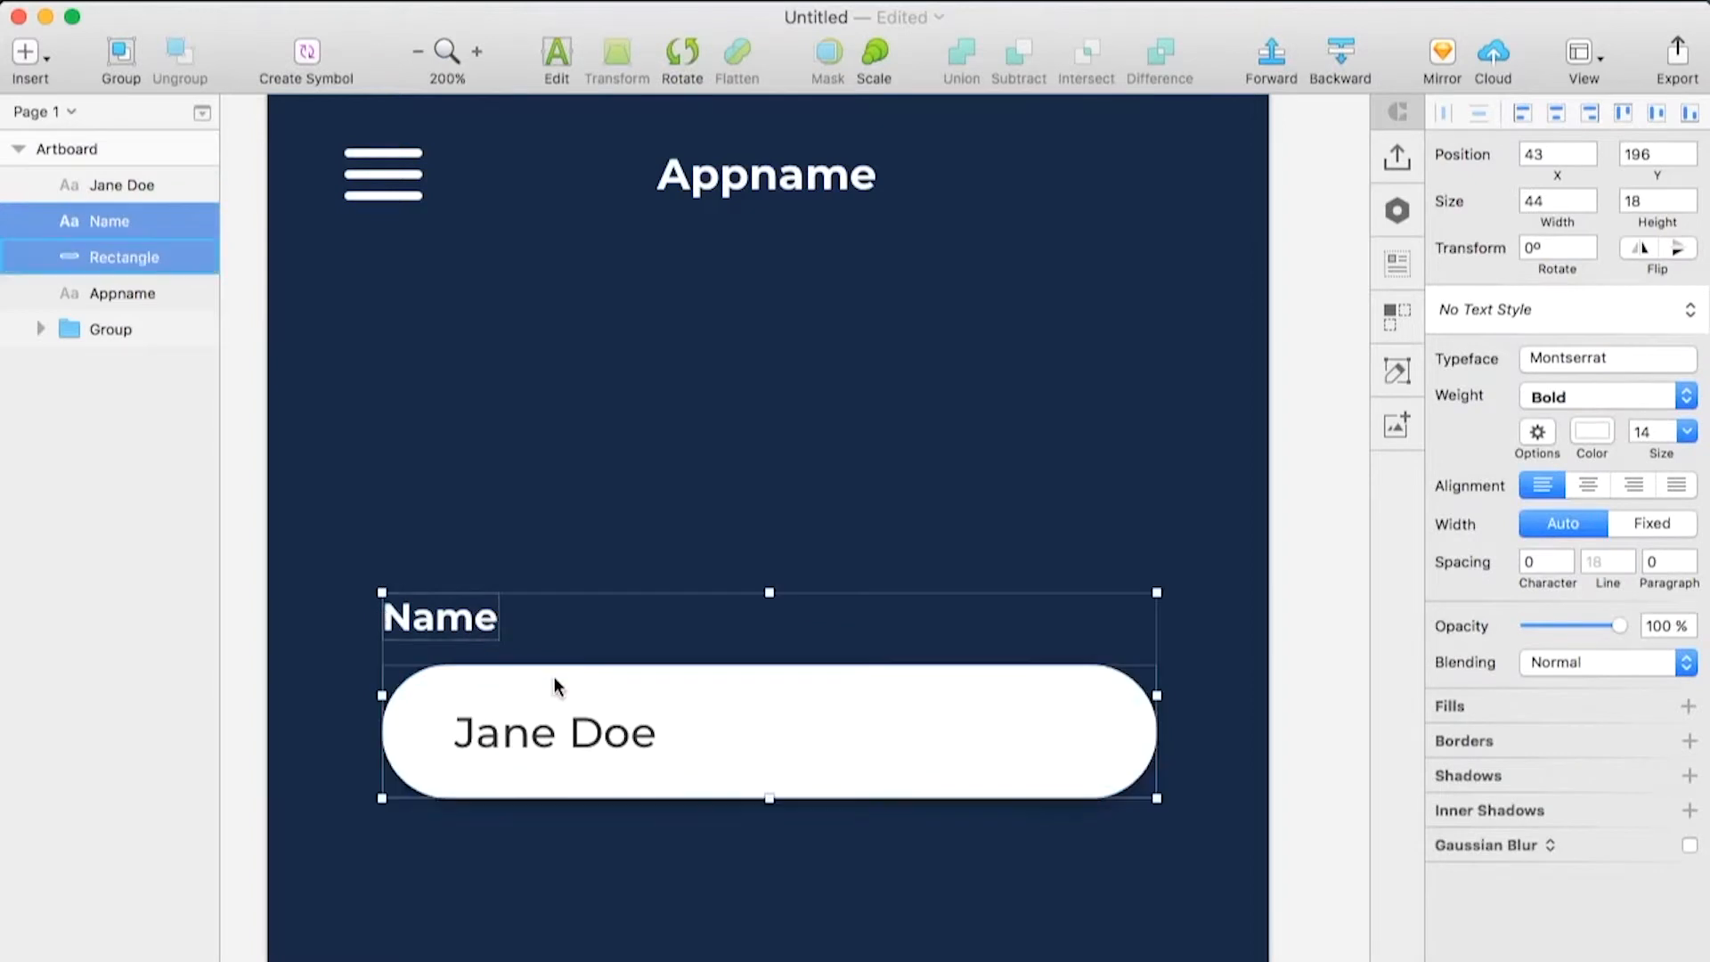
{"action": "left_click", "coordinate": [539, 739], "text": "shift"}
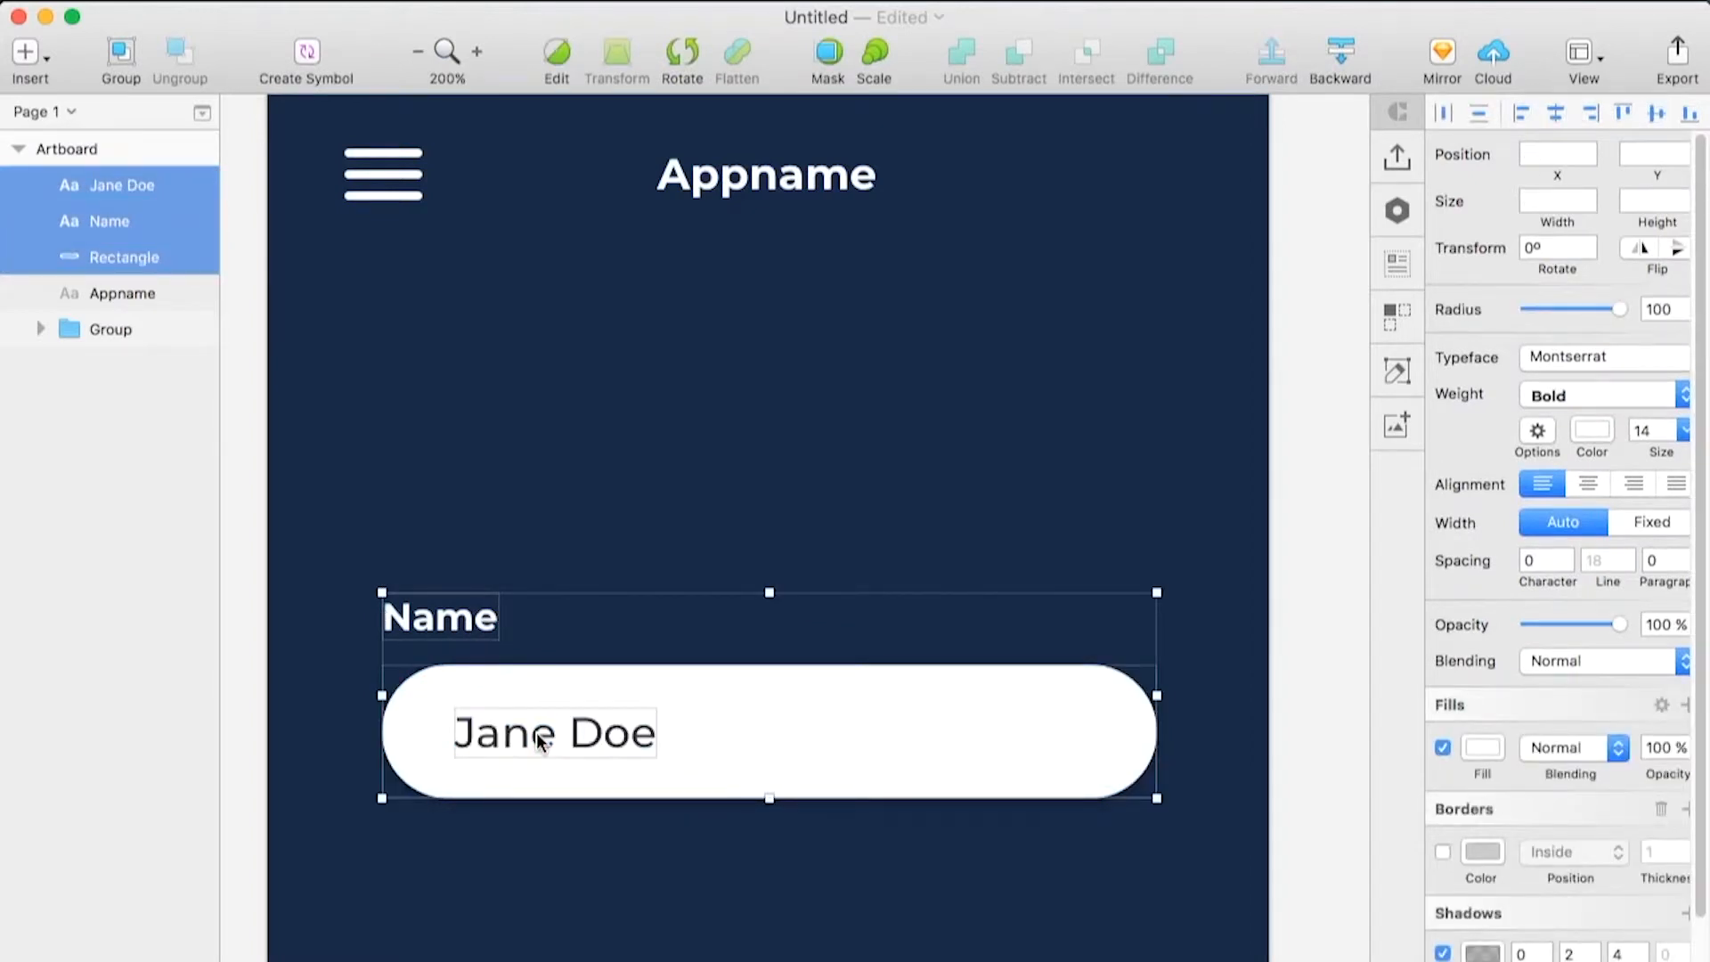
{"action": "left_click", "coordinate": [310, 55]}
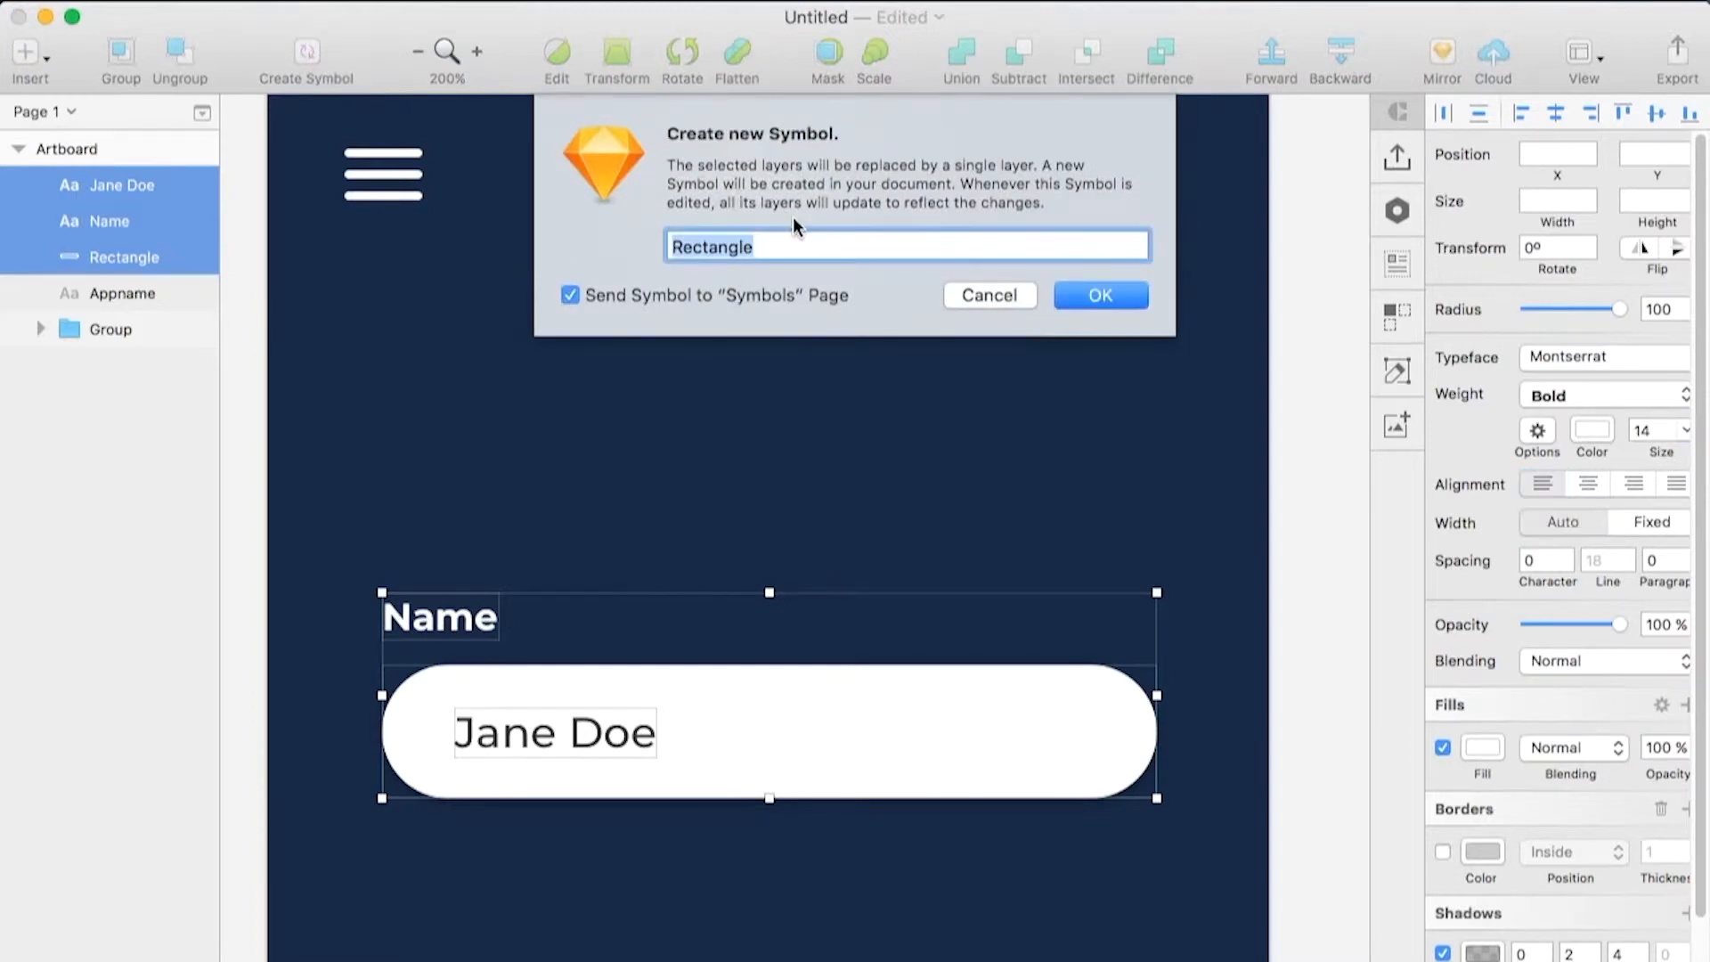
{"action": "type", "text": "Campo de texto"}
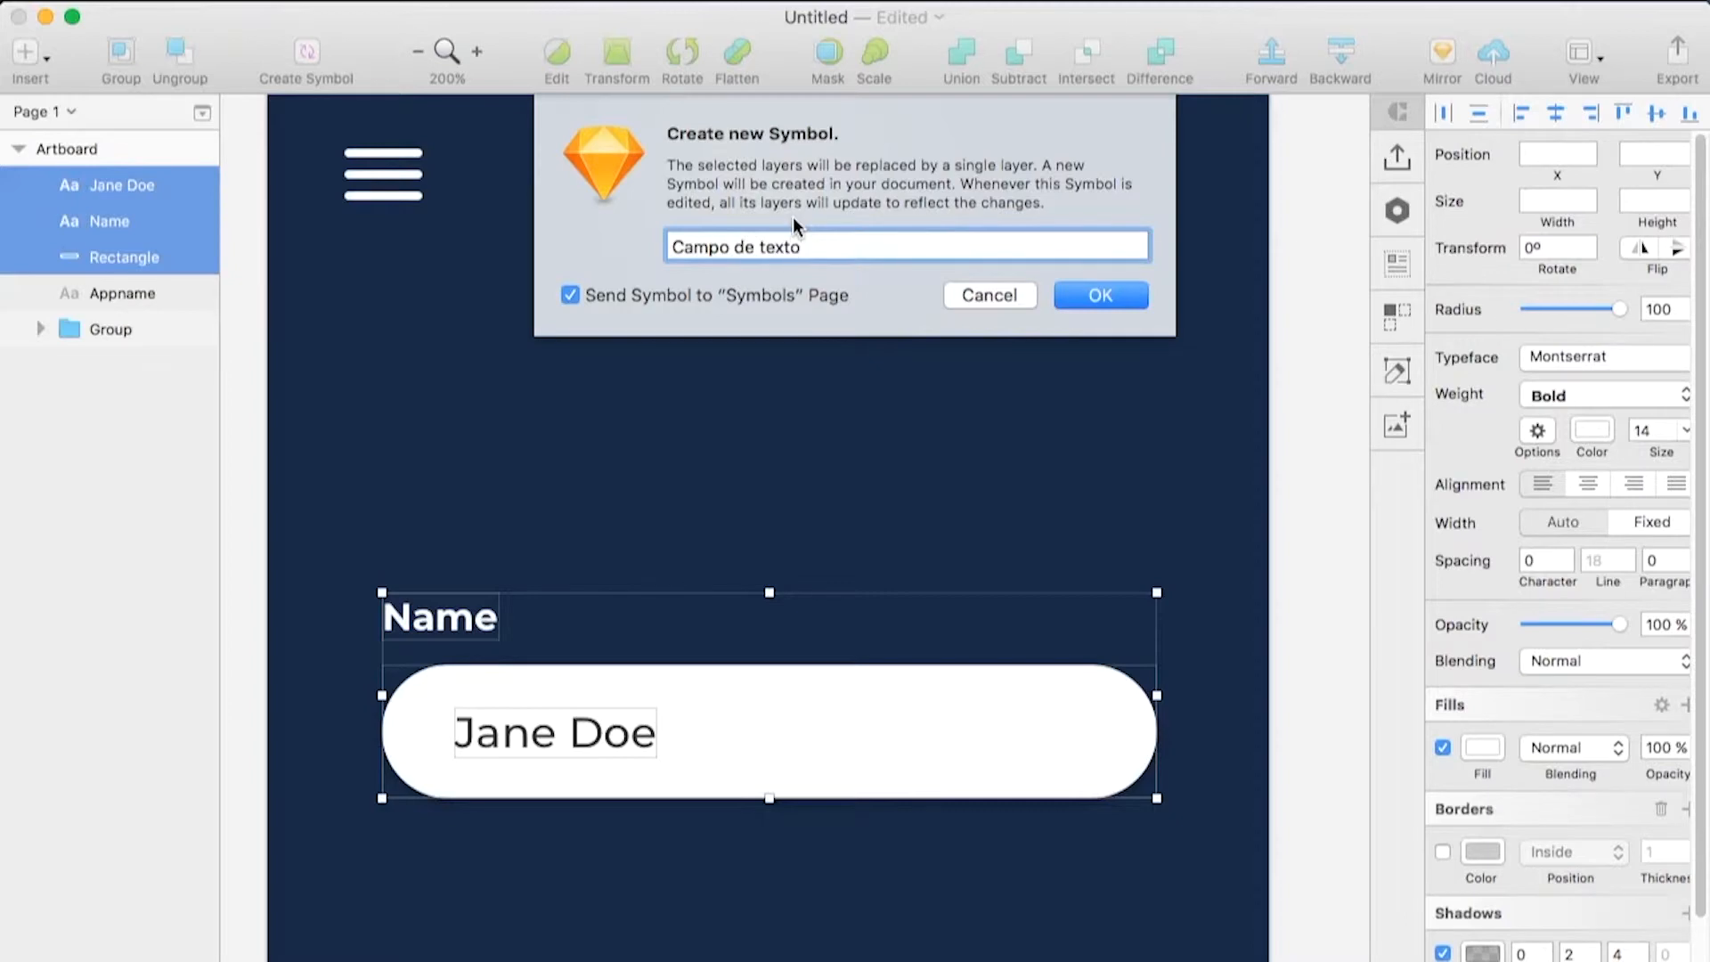
{"action": "key", "text": "Return"}
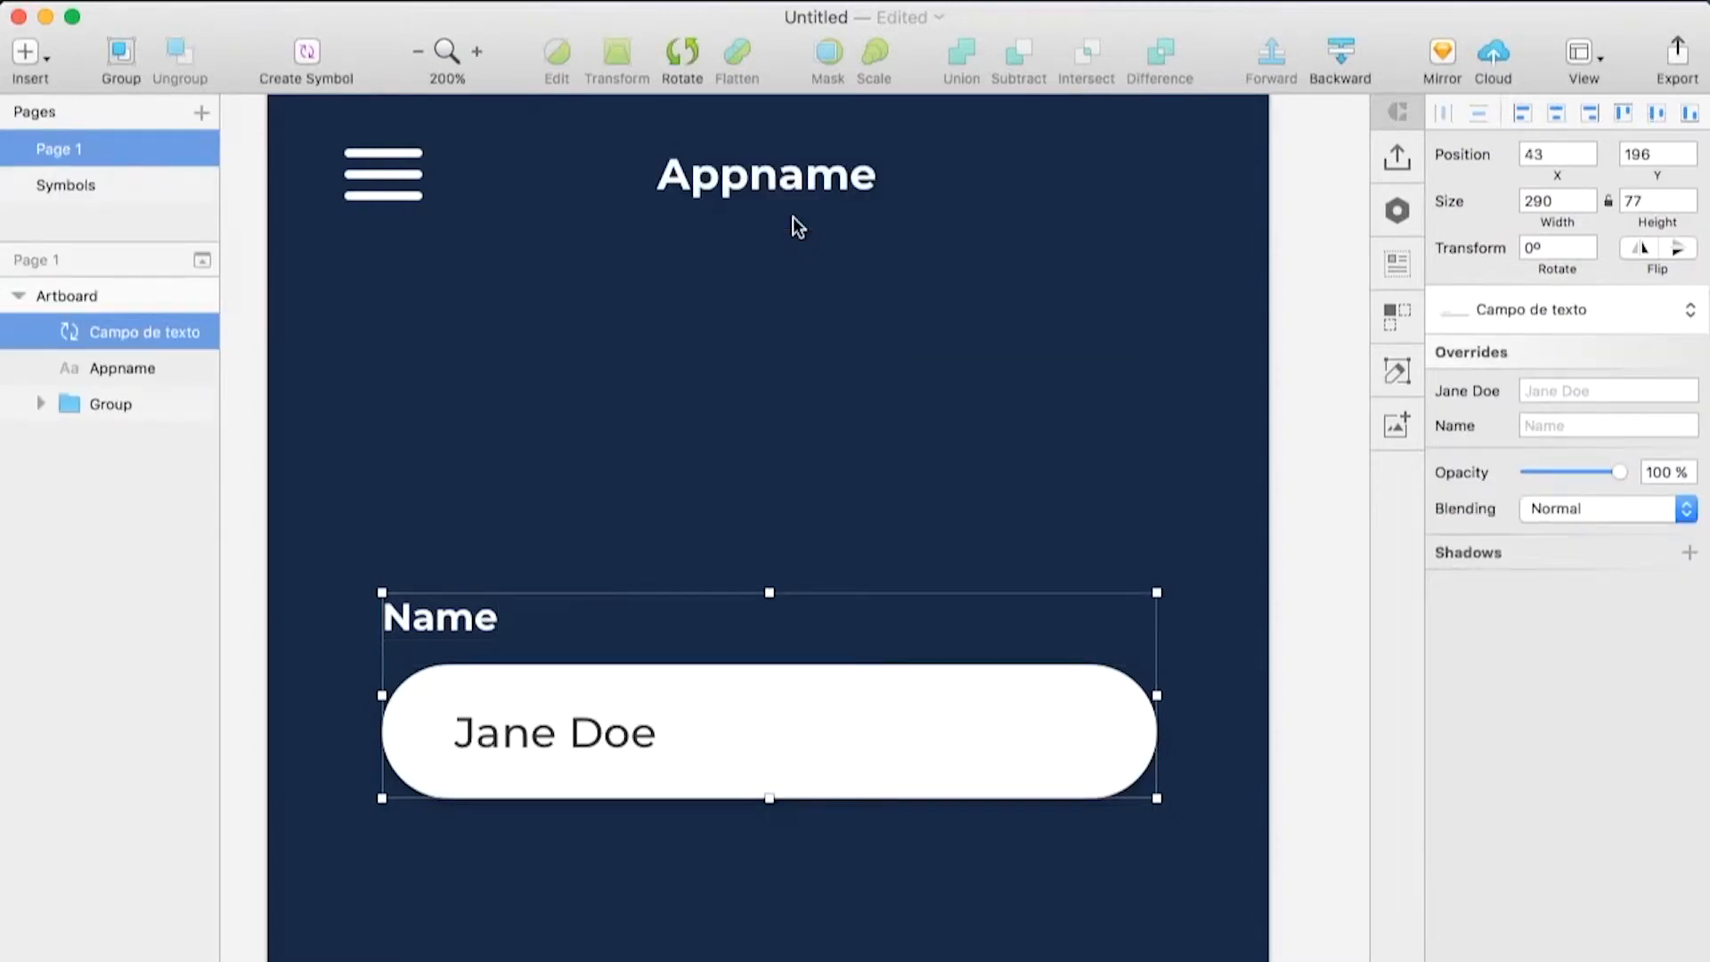
{"action": "left_click", "coordinate": [1286, 252]}
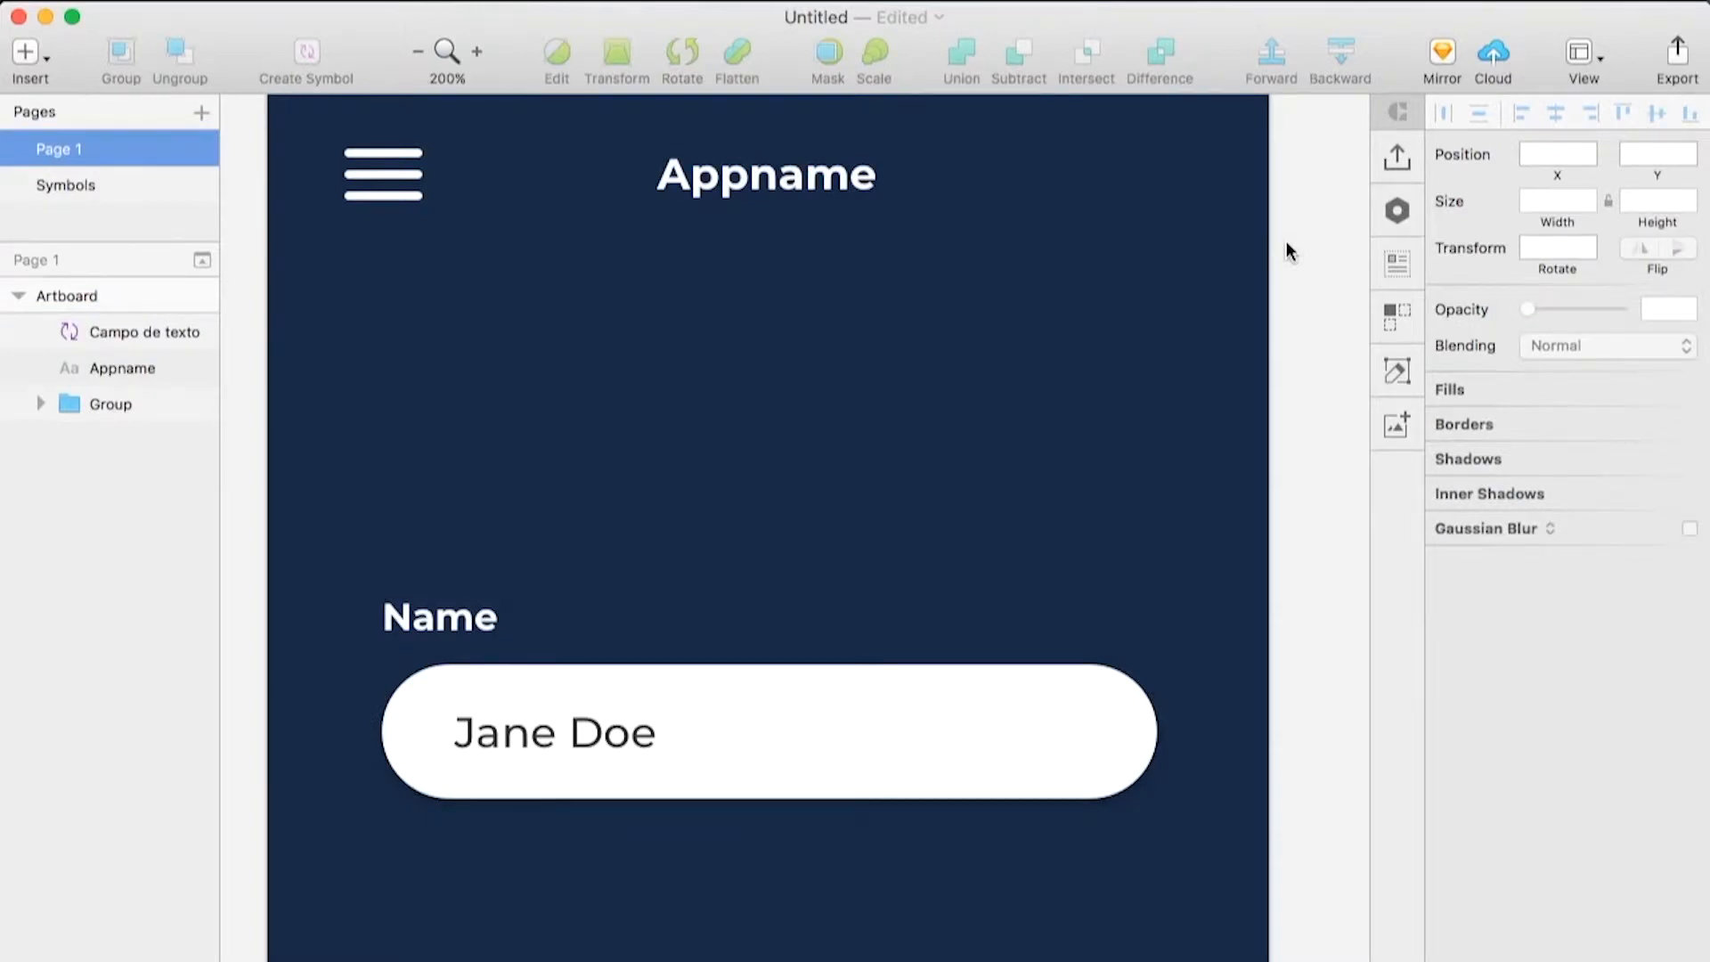
Duplicate the text field symbol twice below the original at X 43, placing the copies at Y 303 and Y 410
{"action": "left_click", "coordinate": [900, 706]}
{"action": "left_click_drag", "start_coordinate": [900, 706], "coordinate": [905, 270]}
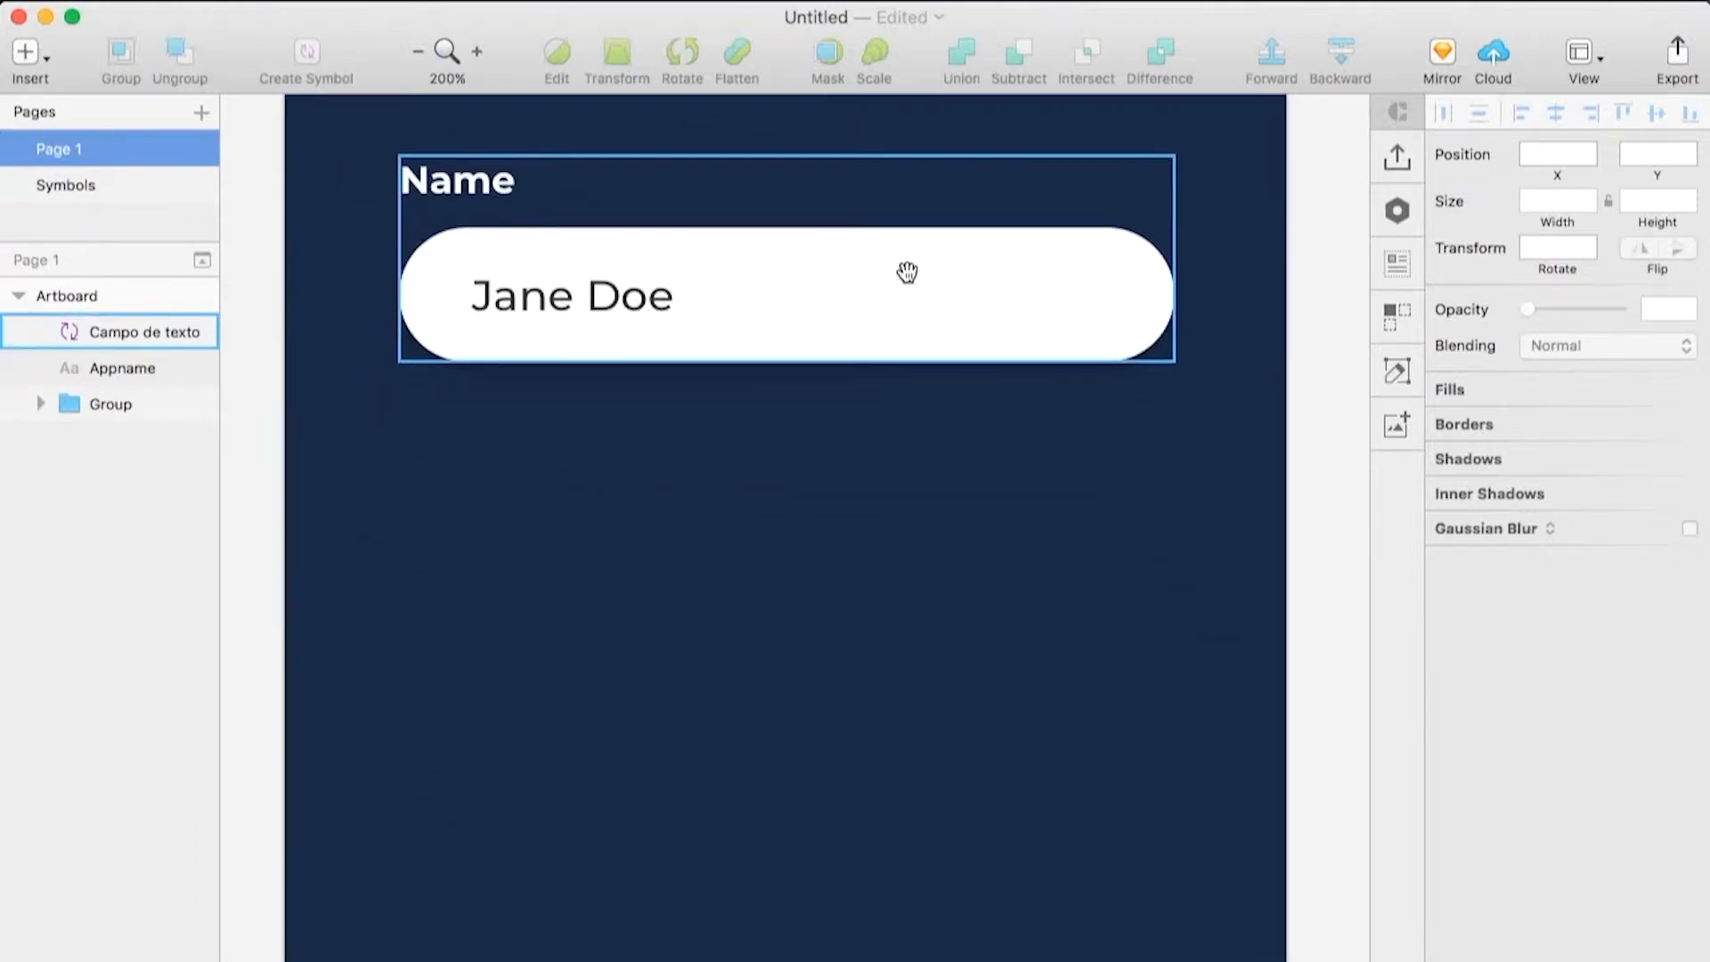
{"action": "left_click", "coordinate": [764, 271]}
{"action": "key", "text": "alt"}
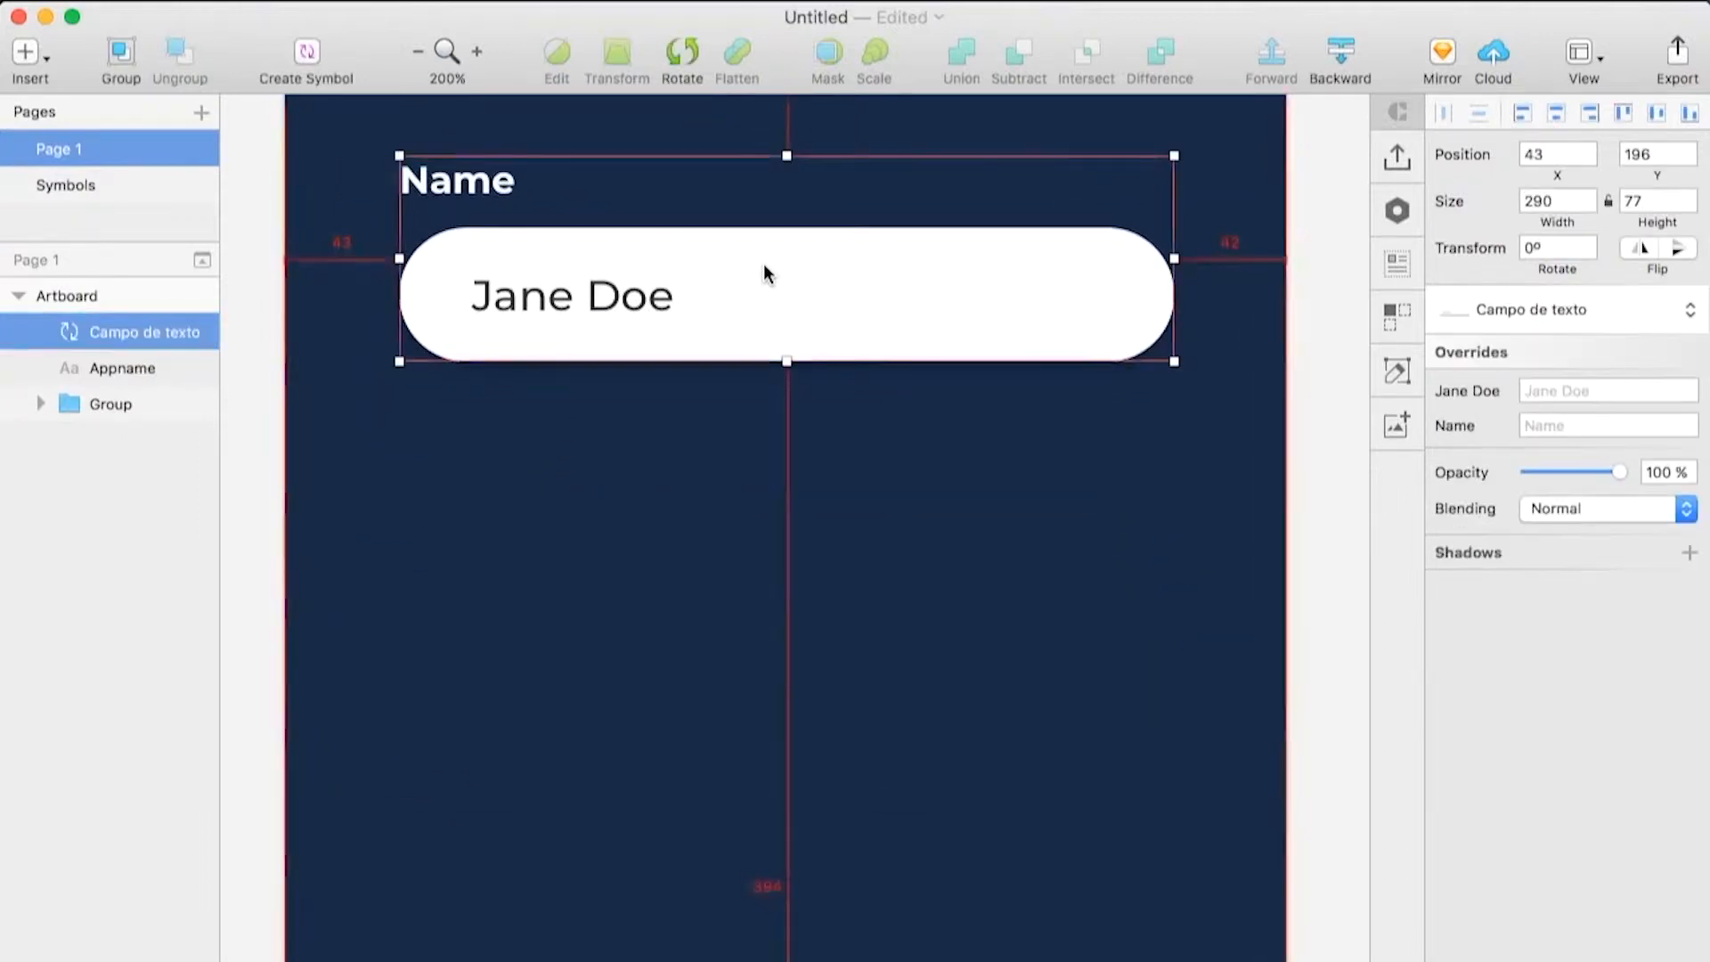
{"action": "left_click_drag", "start_coordinate": [763, 271], "coordinate": [795, 555]}
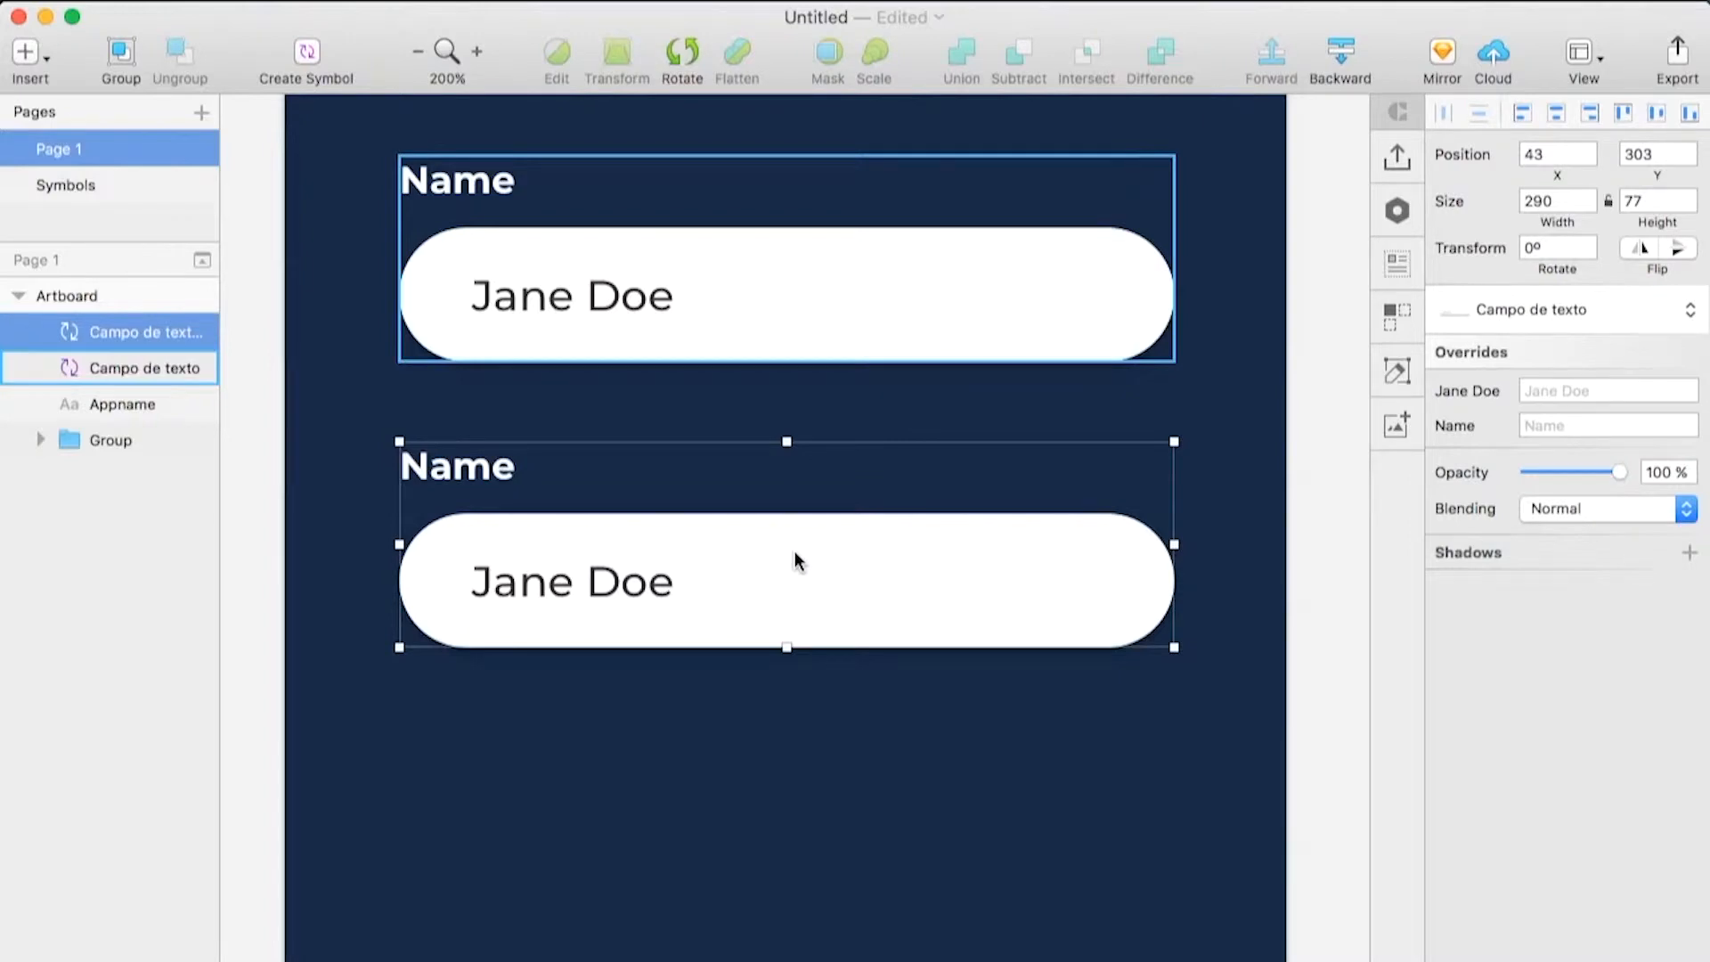
{"action": "key", "text": "super+d"}
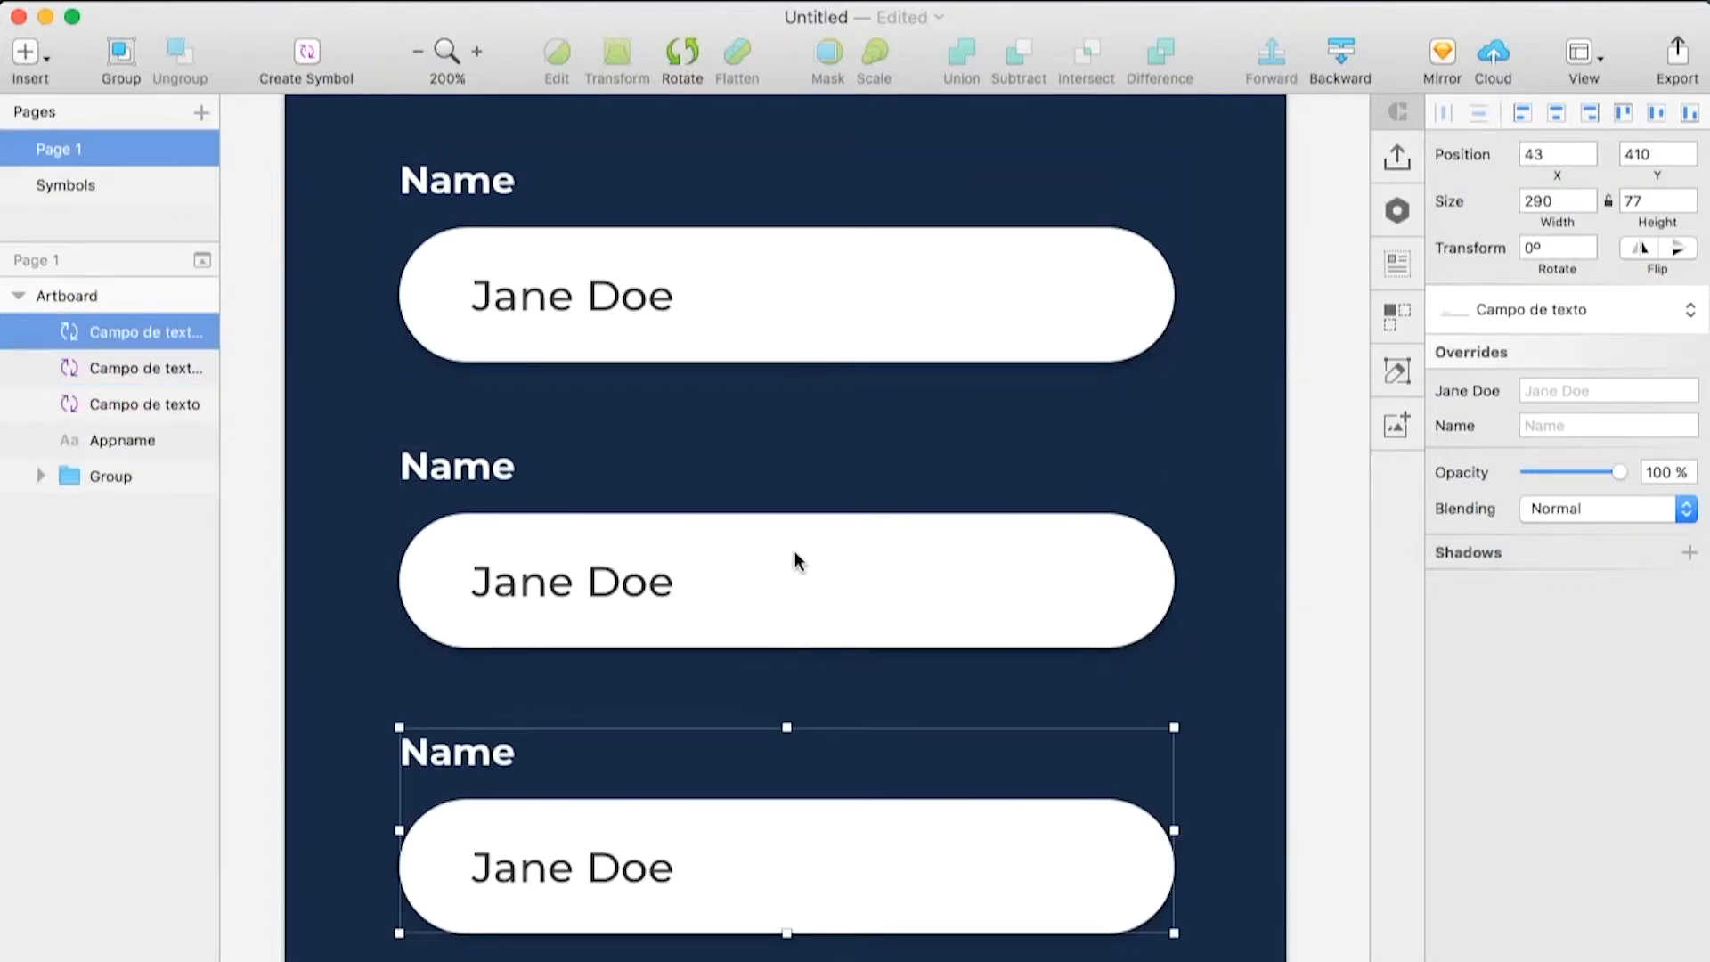
Override the second field's label with "Email"
{"action": "left_click", "coordinate": [1021, 566]}
{"action": "left_click", "coordinate": [1562, 426]}
{"action": "type", "text": "Email"}
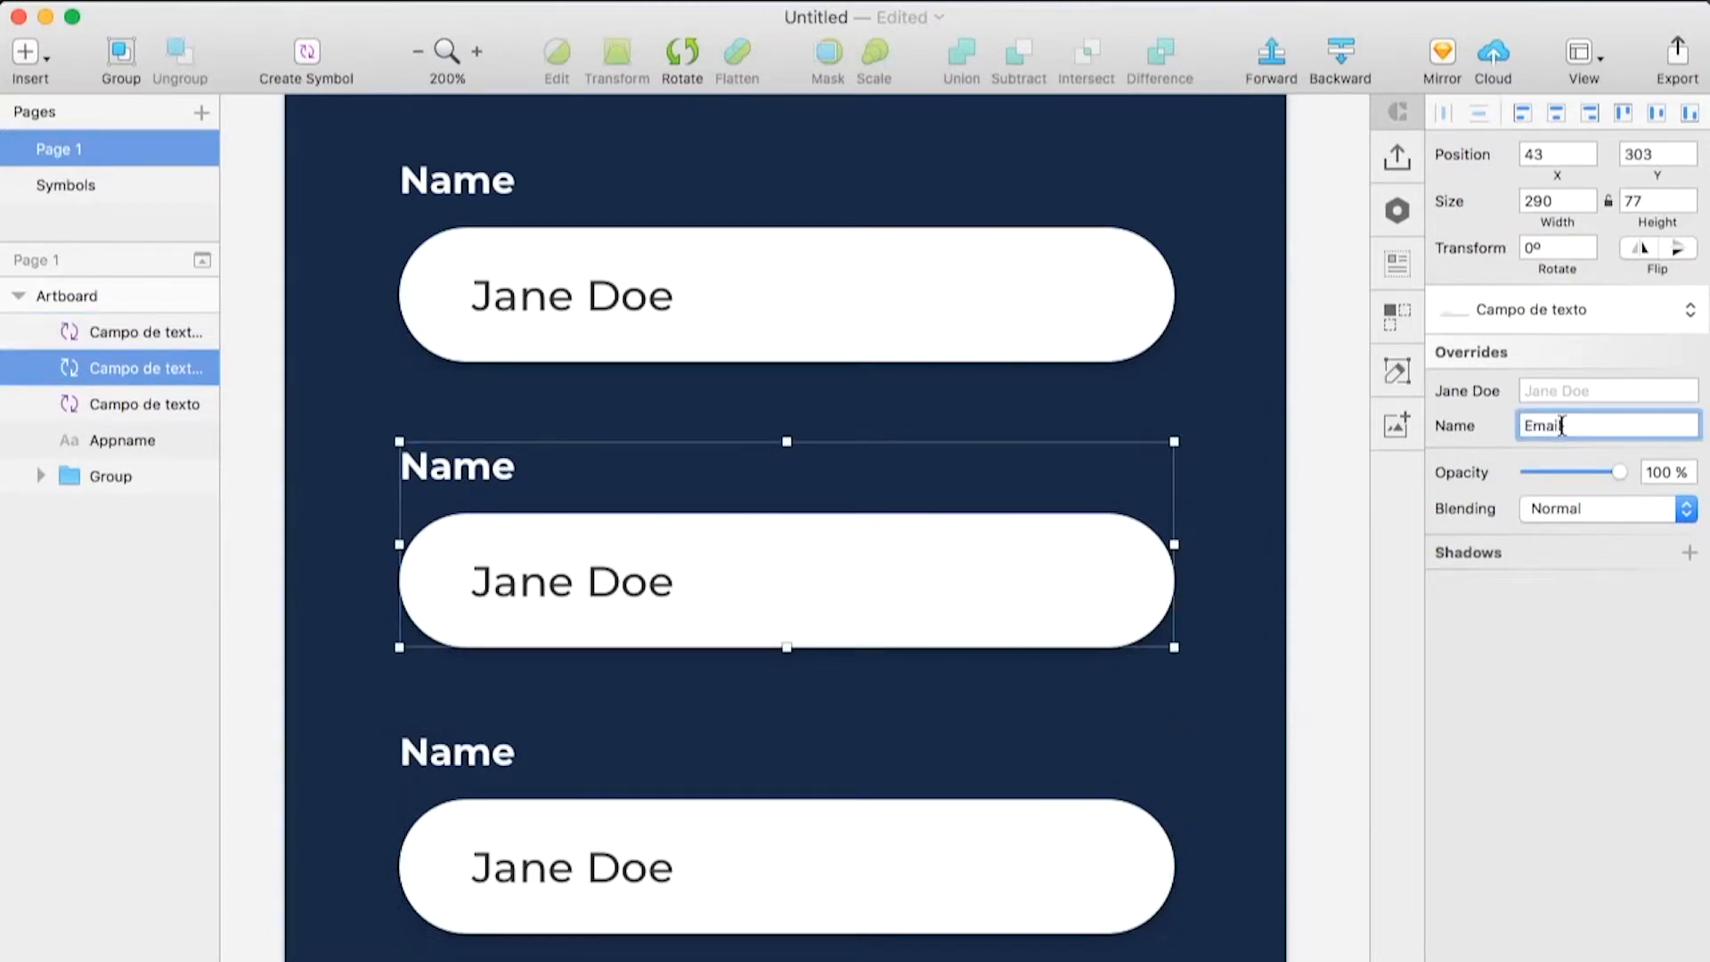
{"action": "key", "text": "Return"}
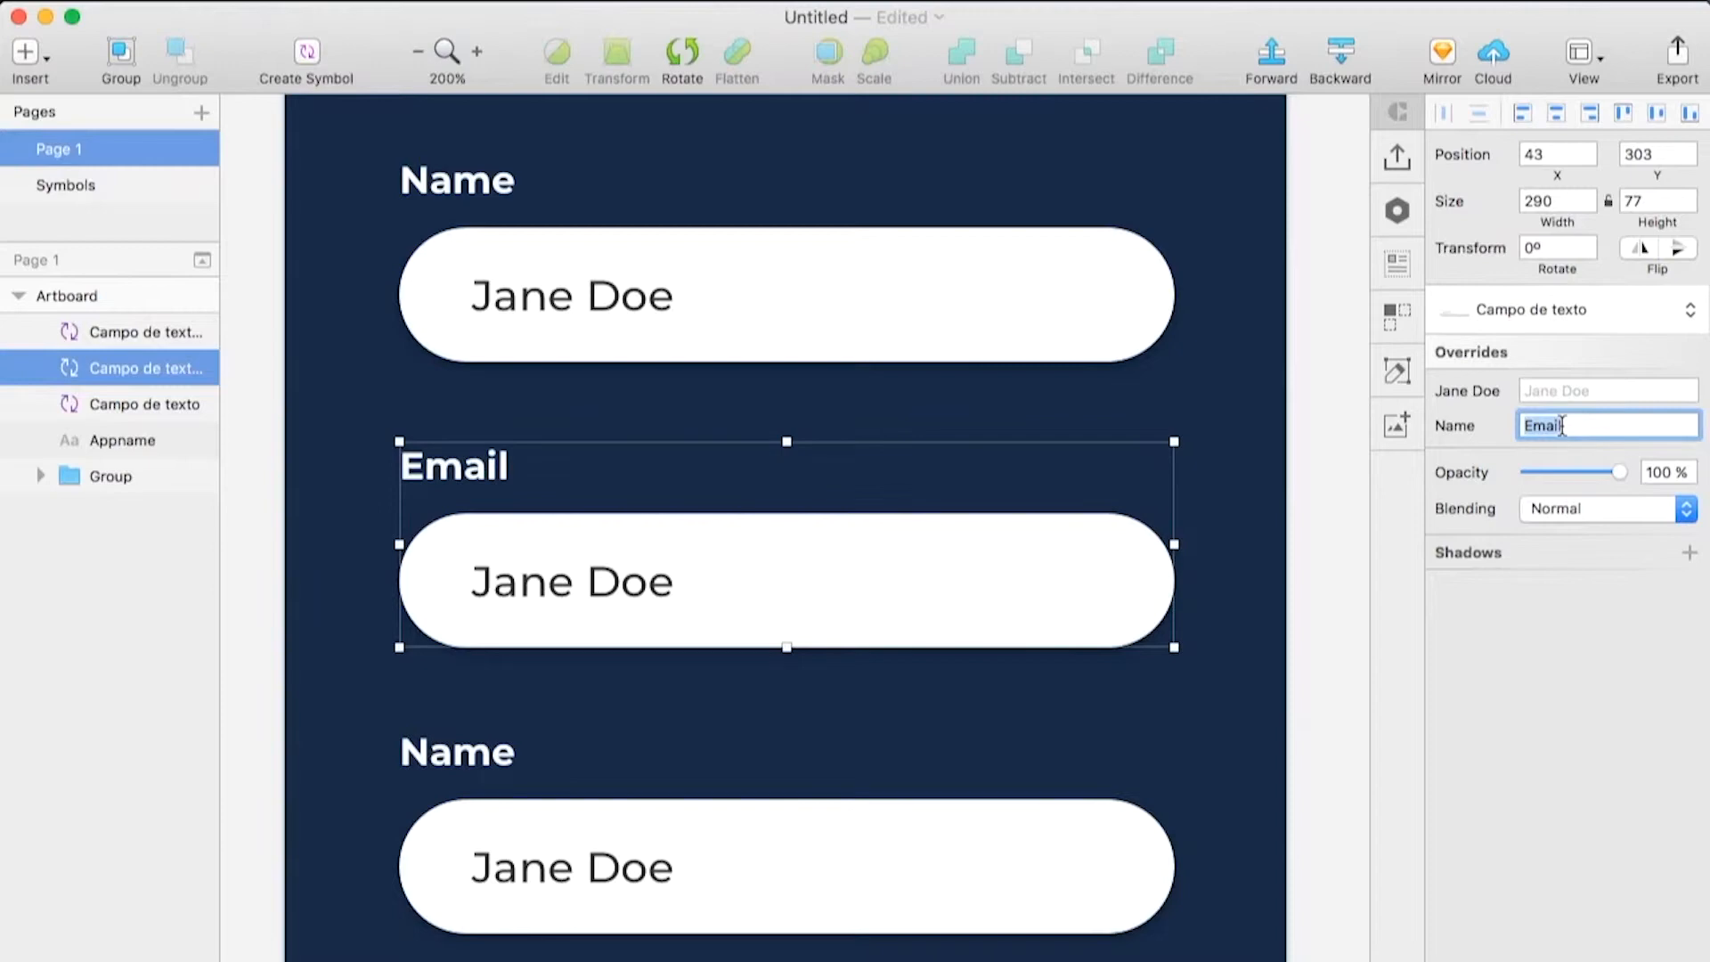
Override the second field's placeholder text with a sample e-mail address
{"action": "double_click", "coordinate": [546, 580]}
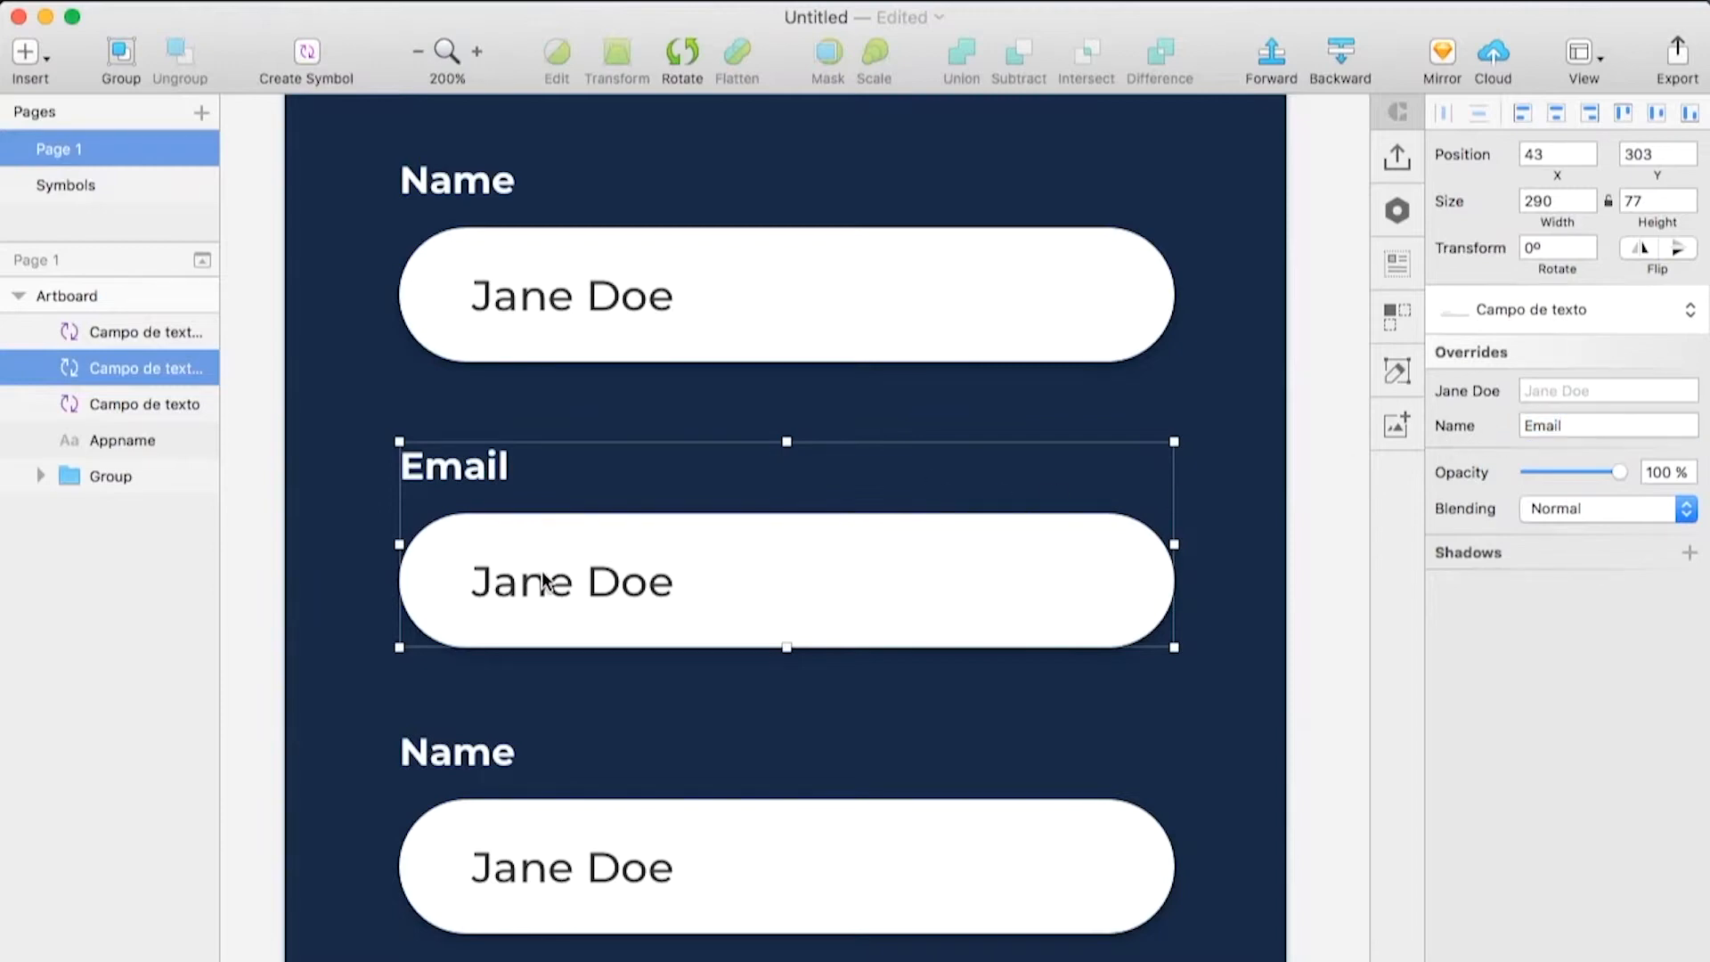
{"action": "left_click", "coordinate": [391, 133]}
{"action": "left_click", "coordinate": [1591, 390]}
{"action": "type", "text": "janedoe"}
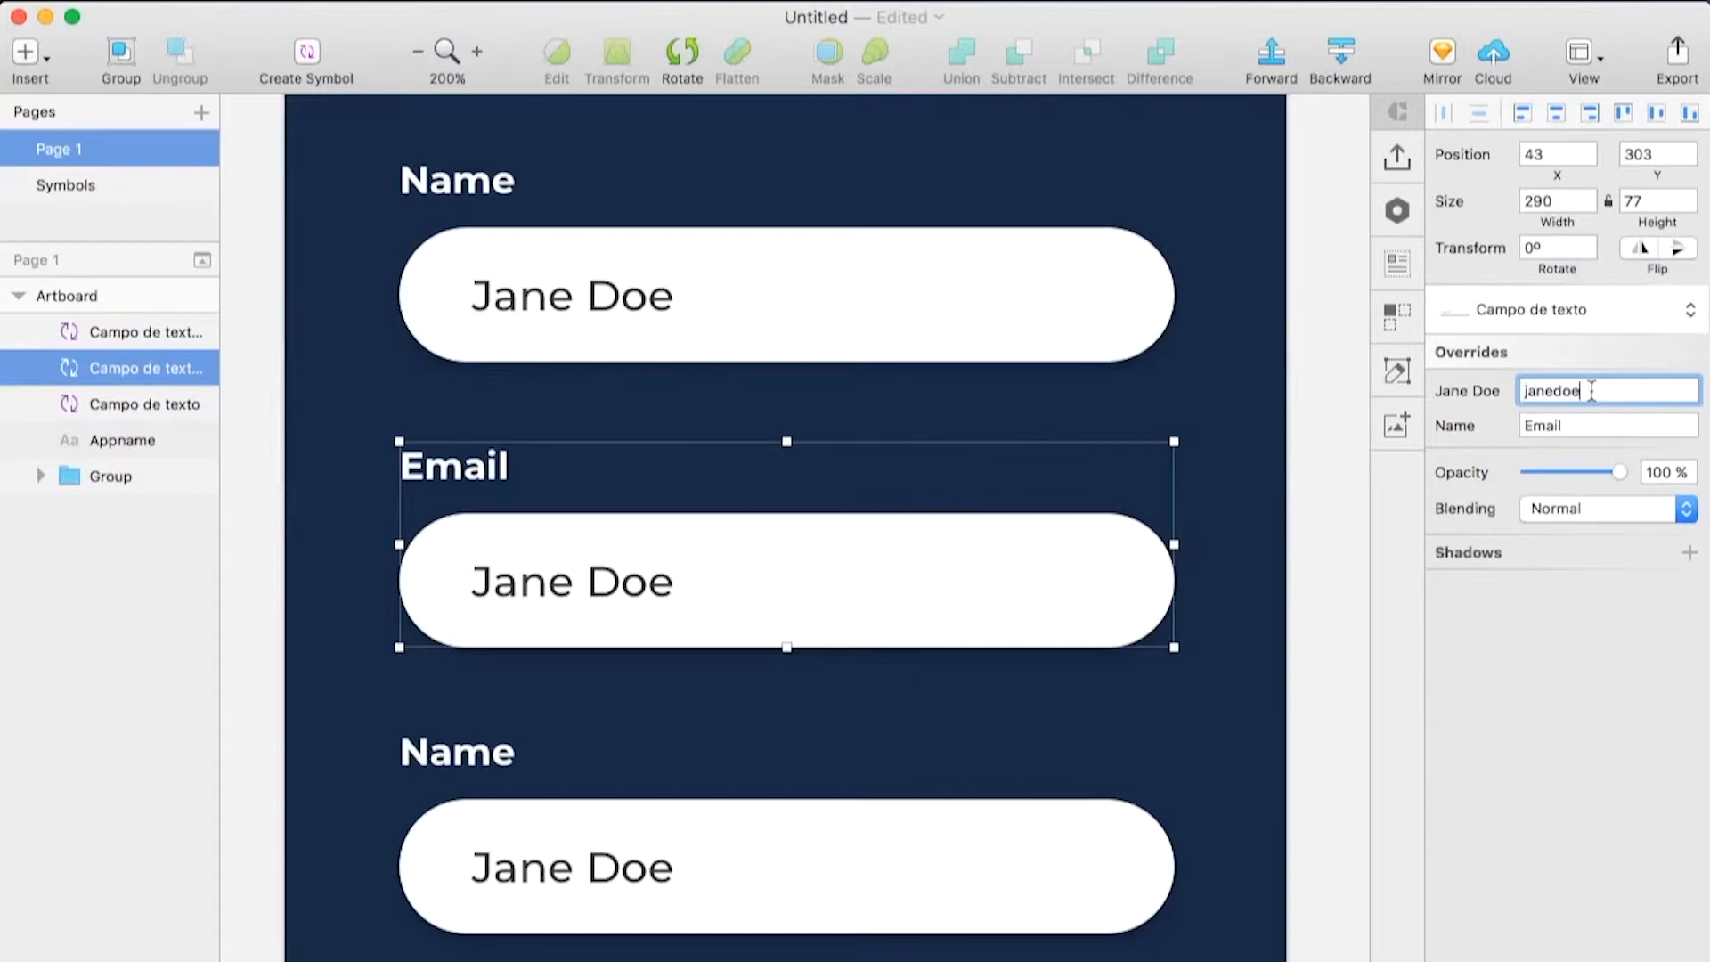
{"action": "type", "text": "@domain.com"}
{"action": "key", "text": "Return"}
{"action": "left_click", "coordinate": [1354, 466]}
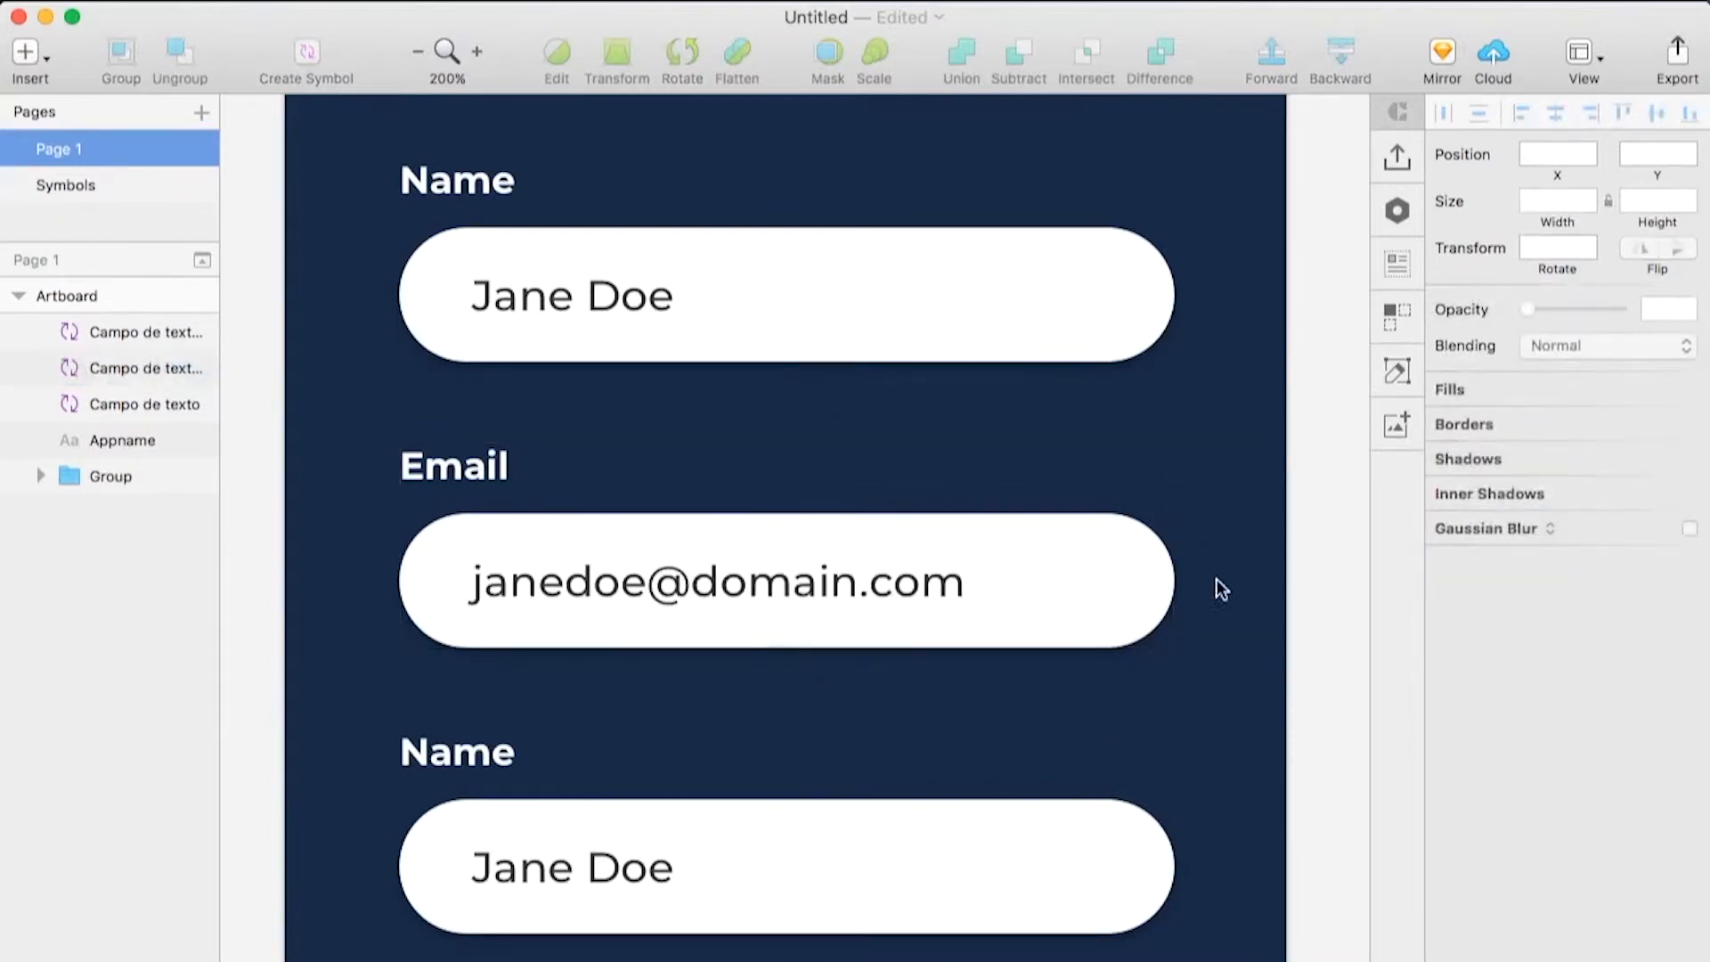
Override the third field's placeholder with "Leave us a message" and its label with "Message"
{"action": "scroll", "coordinate": [1011, 527], "scroll_direction": "down", "scroll_amount": 5}
{"action": "left_click", "coordinate": [1013, 521]}
{"action": "left_click", "coordinate": [1567, 392]}
{"action": "type", "text": "Leave us a message"}
{"action": "key", "text": "Return"}
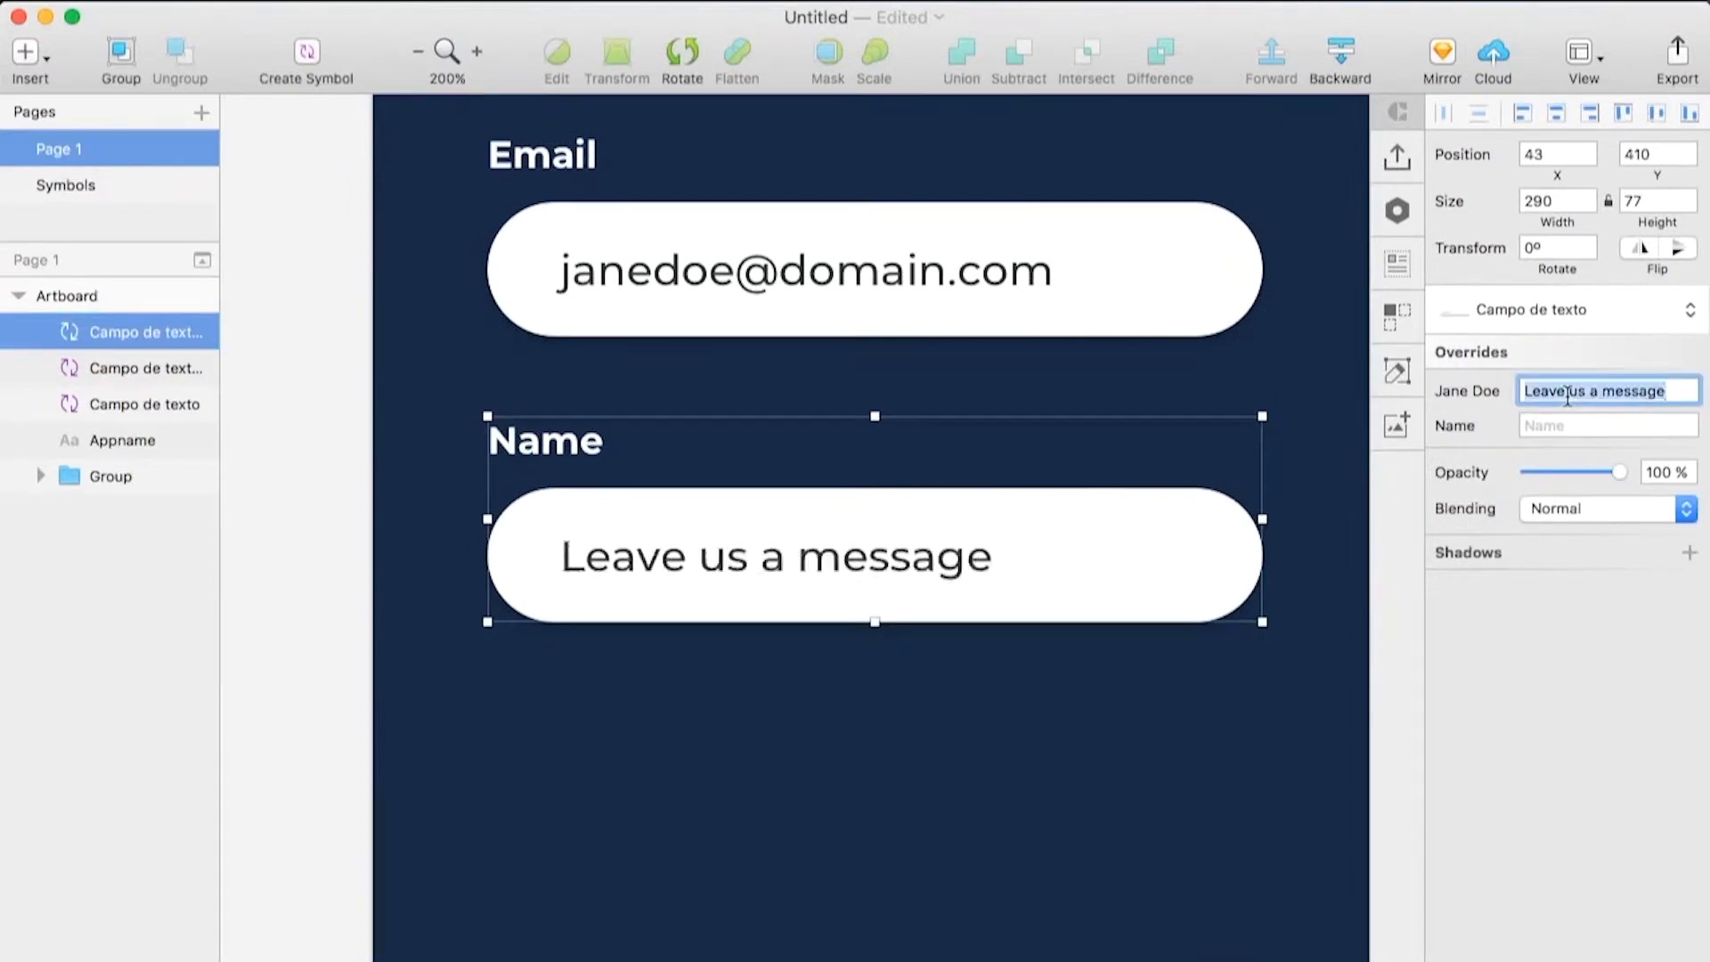
{"action": "left_click", "coordinate": [1544, 431]}
{"action": "type", "text": "Message"}
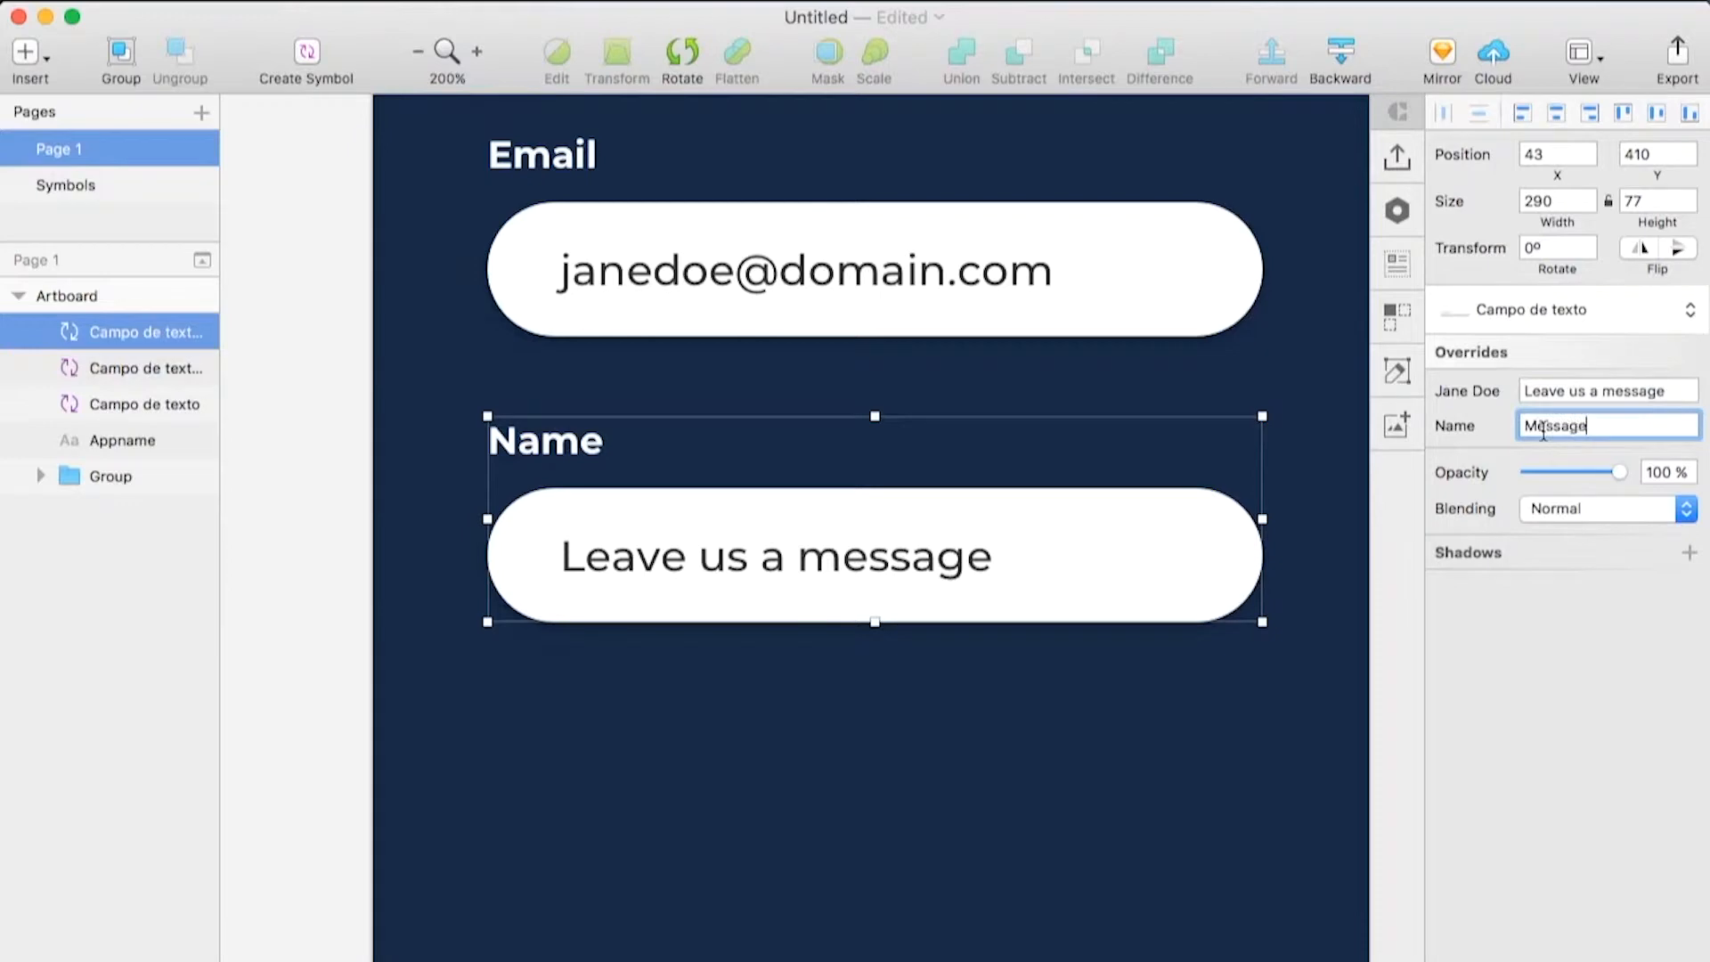
{"action": "key", "text": "Return"}
{"action": "left_click", "coordinate": [287, 316]}
Detach the "Message" field from its symbol and stretch its rectangle downward to a height of 120
{"action": "left_click_drag", "start_coordinate": [1126, 399], "coordinate": [1023, 262]}
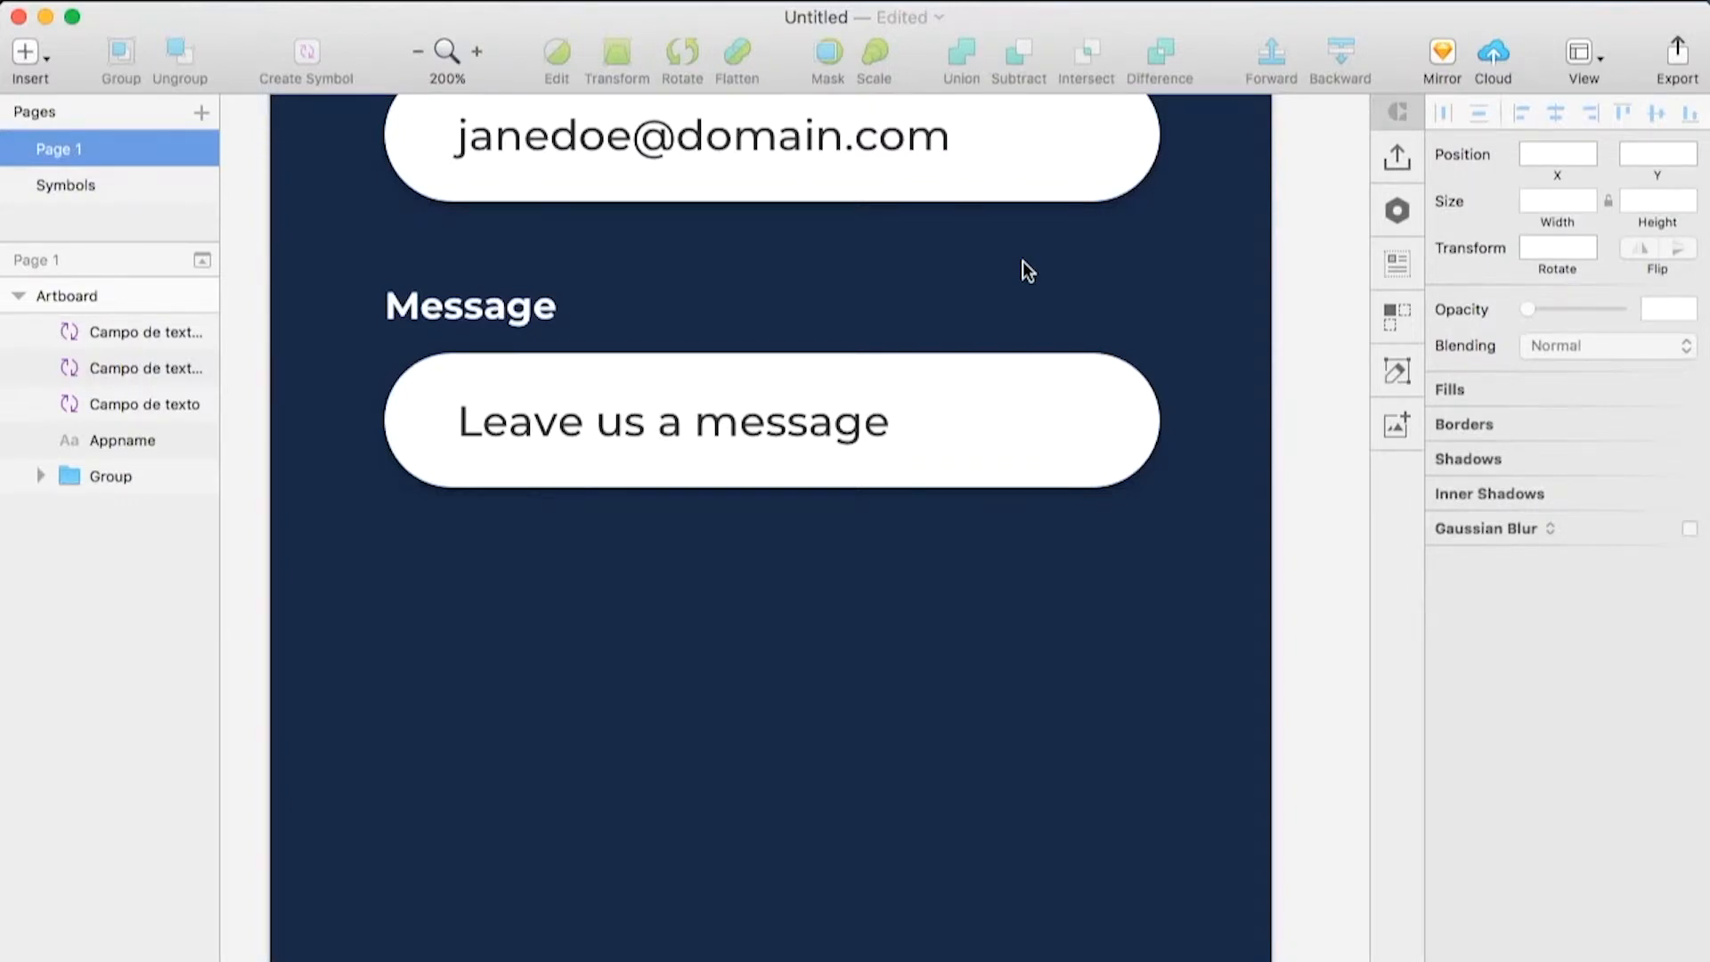
{"action": "left_click", "coordinate": [1017, 389]}
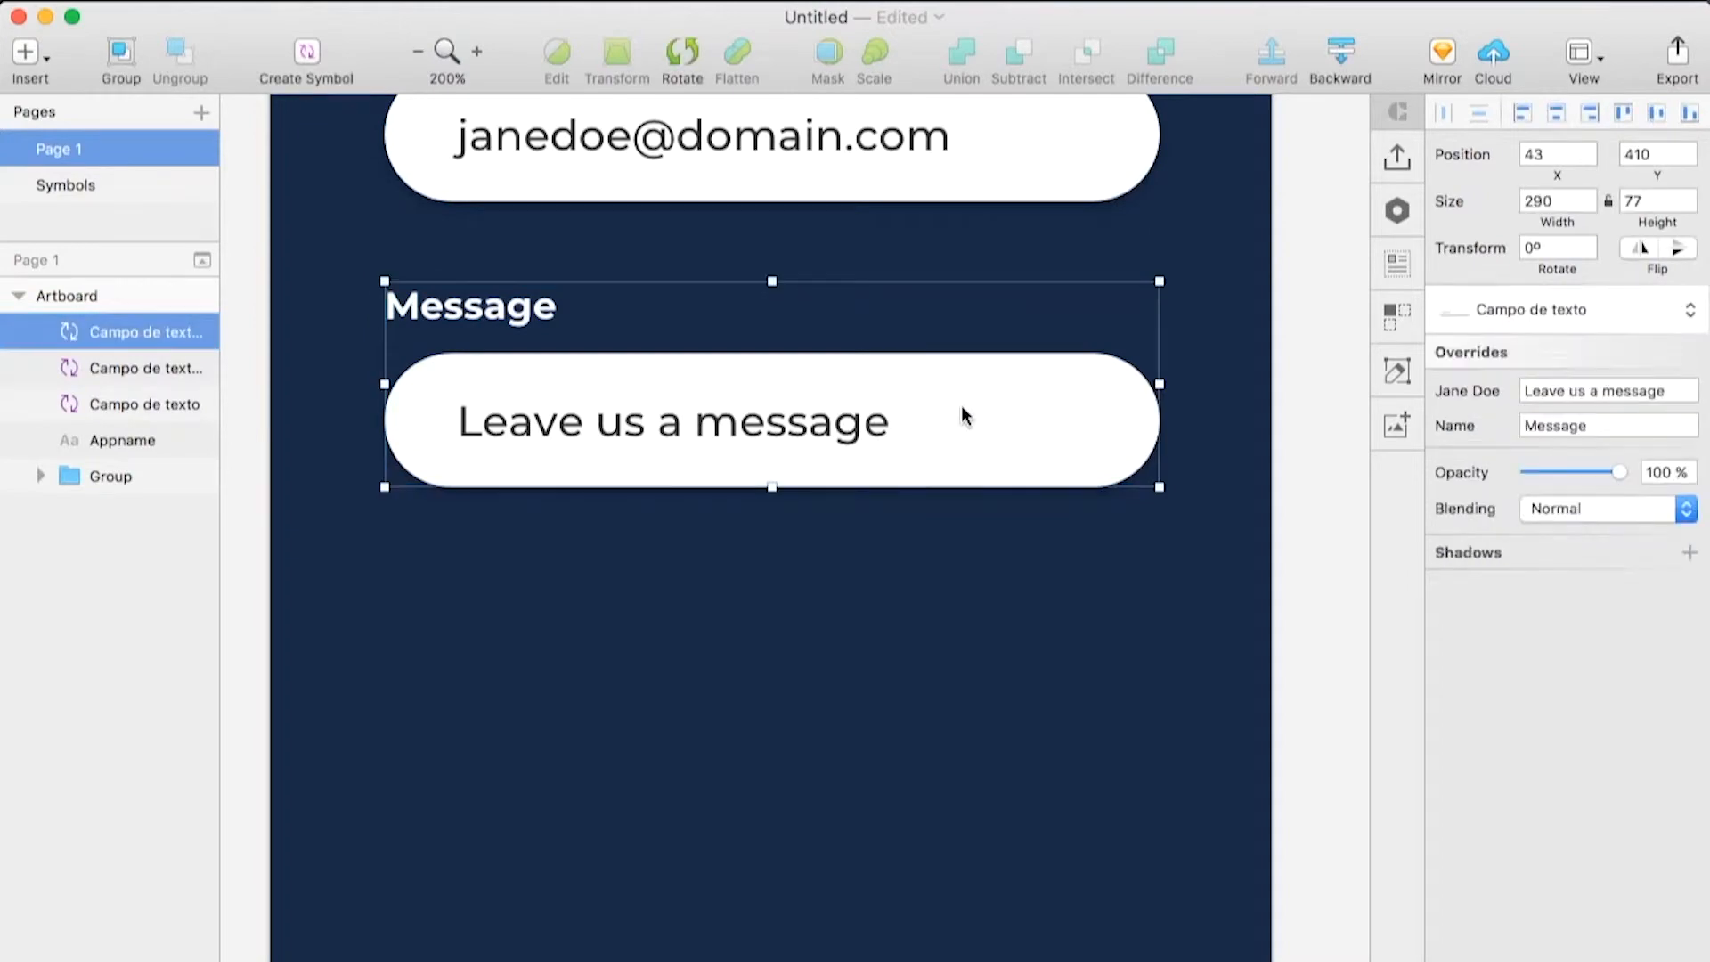
{"action": "right_click", "coordinate": [962, 407]}
{"action": "left_click", "coordinate": [1028, 910]}
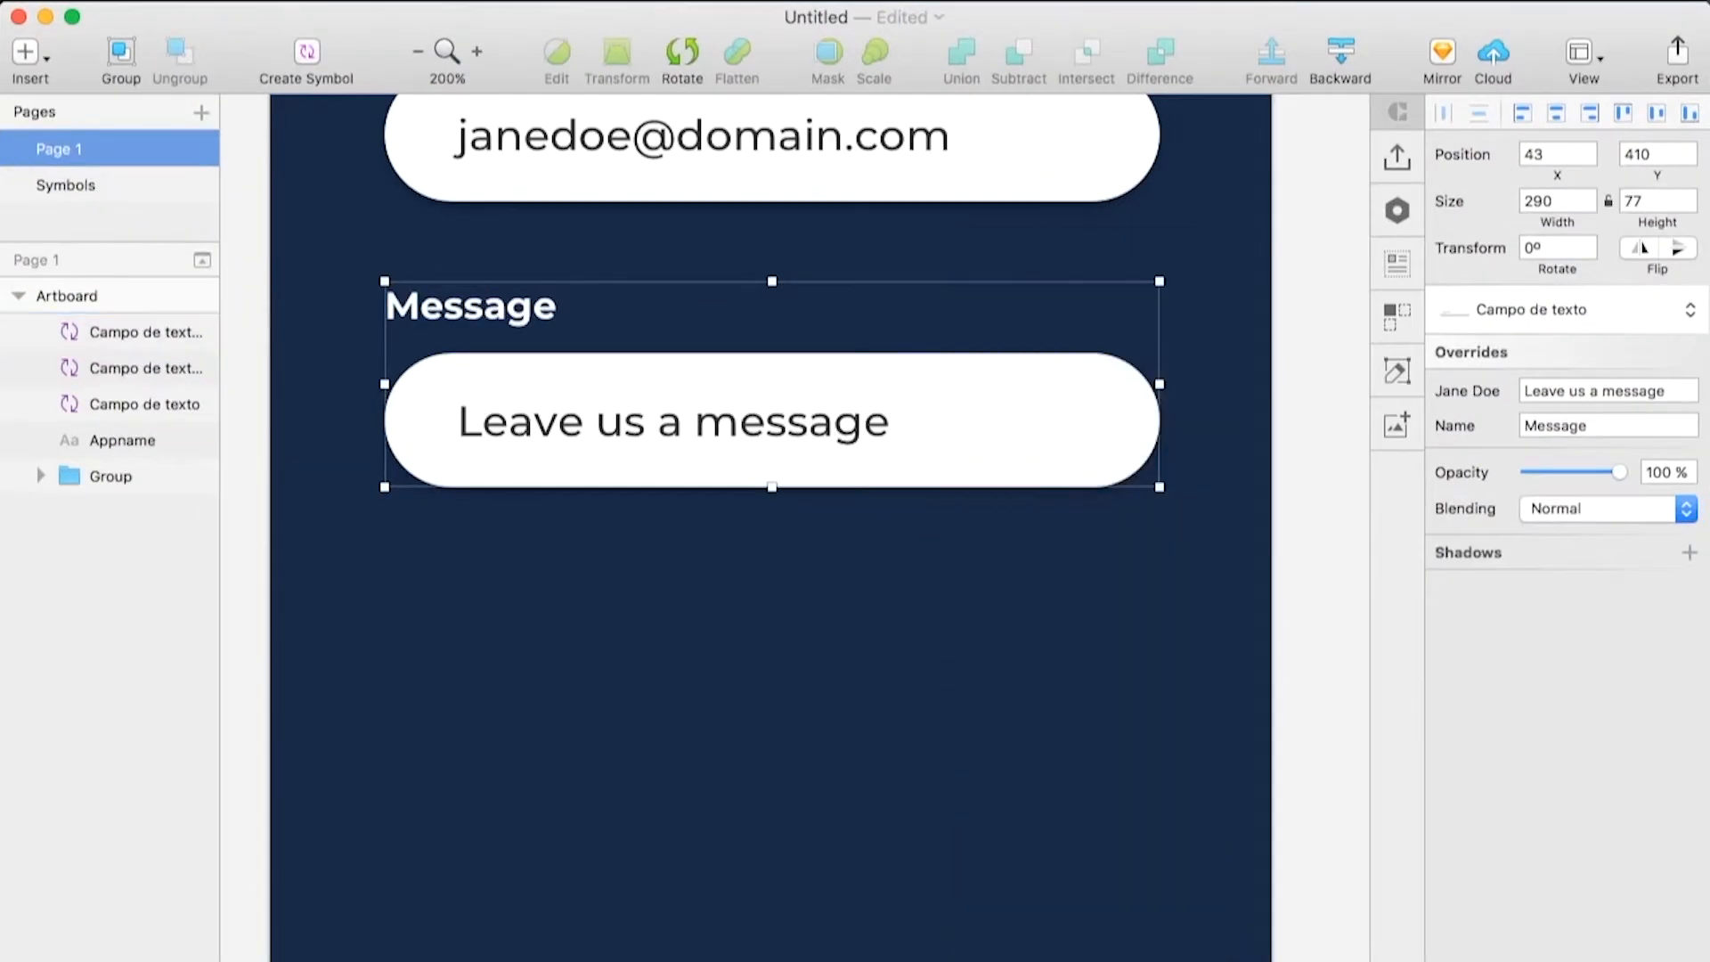
{"action": "double_click", "coordinate": [1110, 436]}
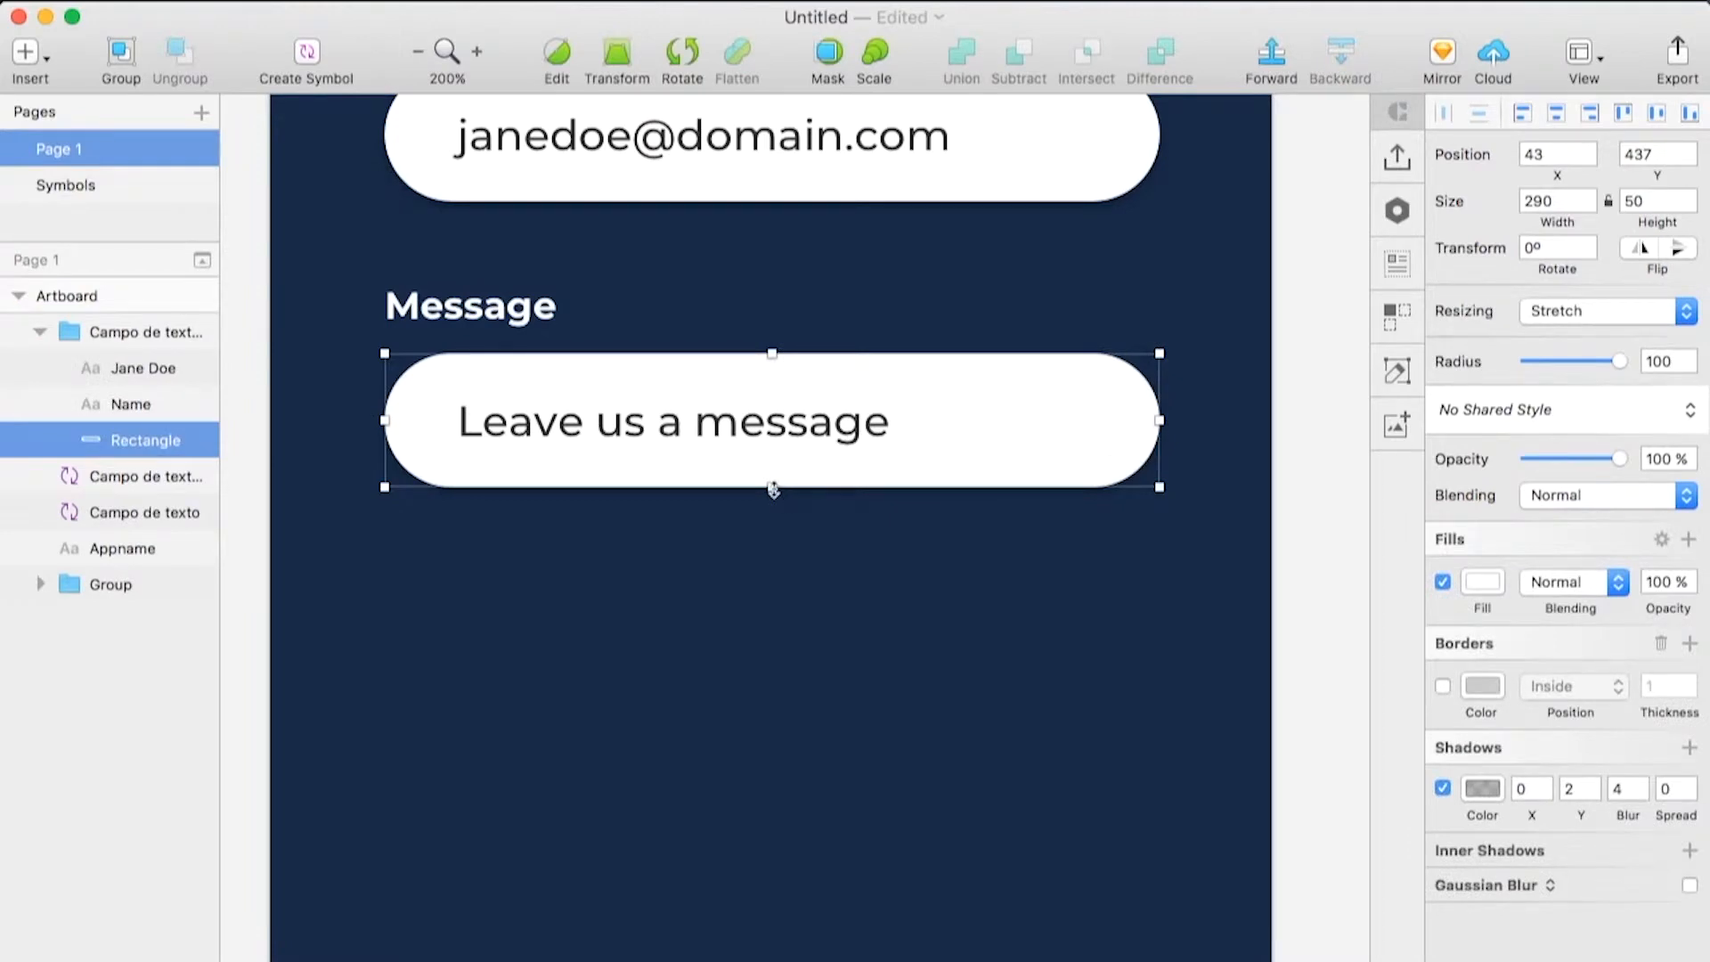
{"action": "left_click_drag", "start_coordinate": [773, 491], "coordinate": [785, 676]}
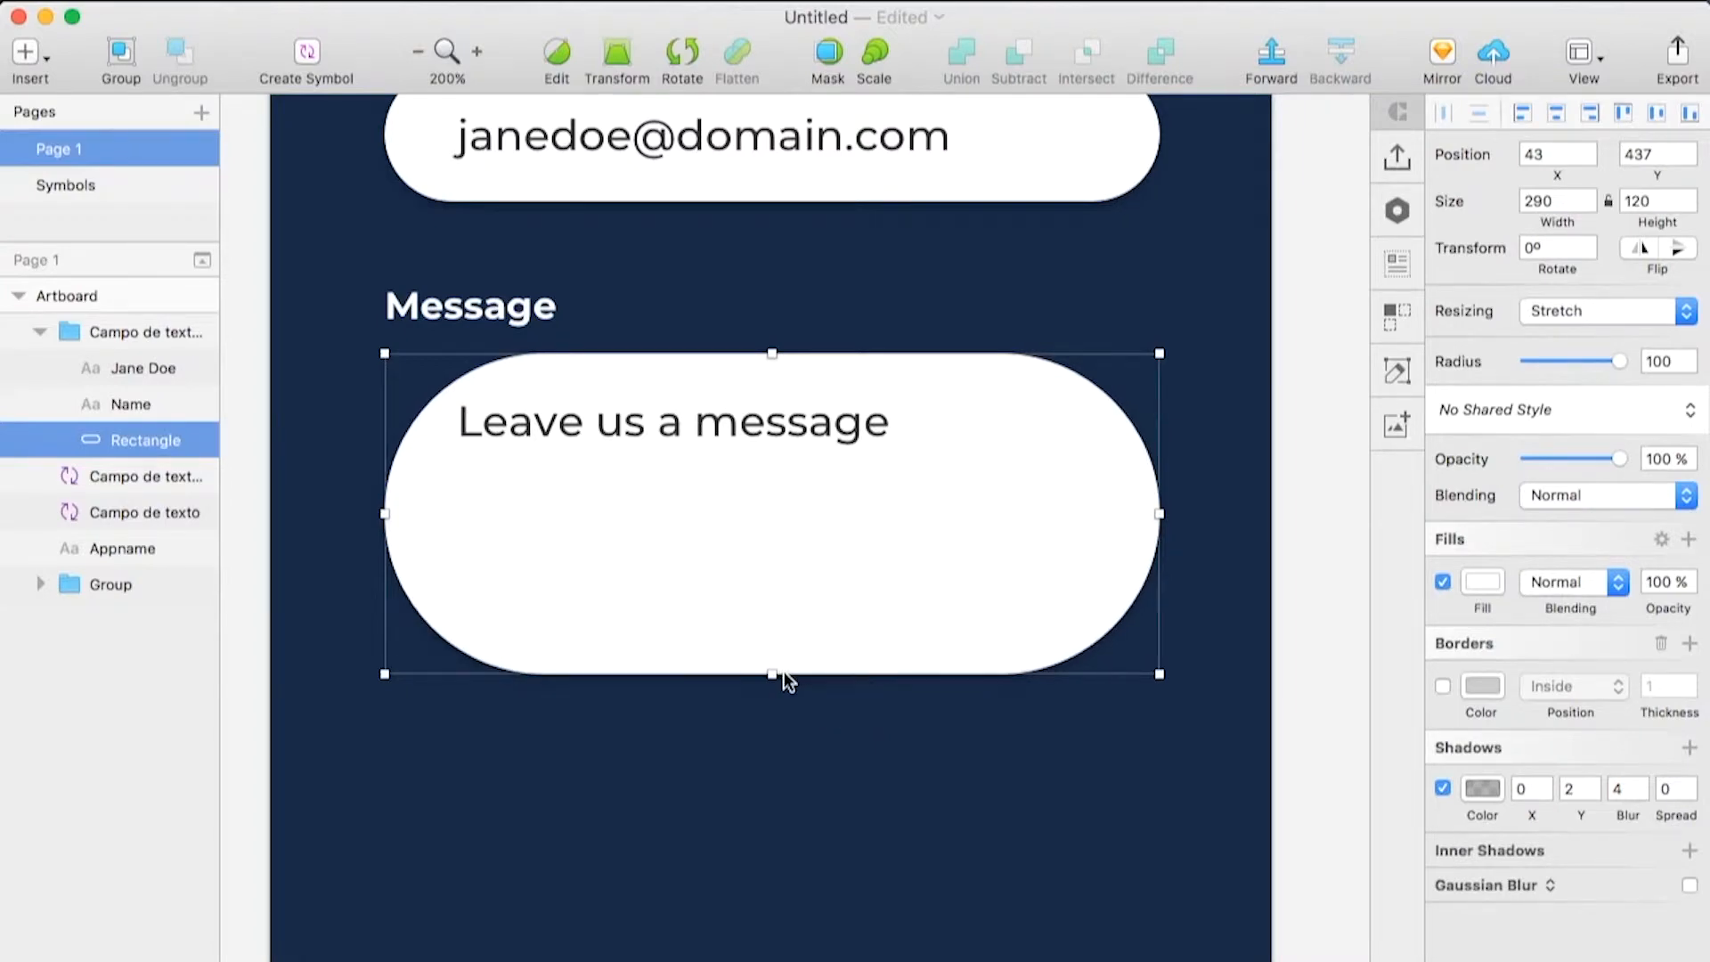
Set the corner radius of the message field's rectangle to 20
{"action": "left_click", "coordinate": [1671, 364]}
{"action": "type", "text": "20"}
{"action": "key", "text": "Return"}
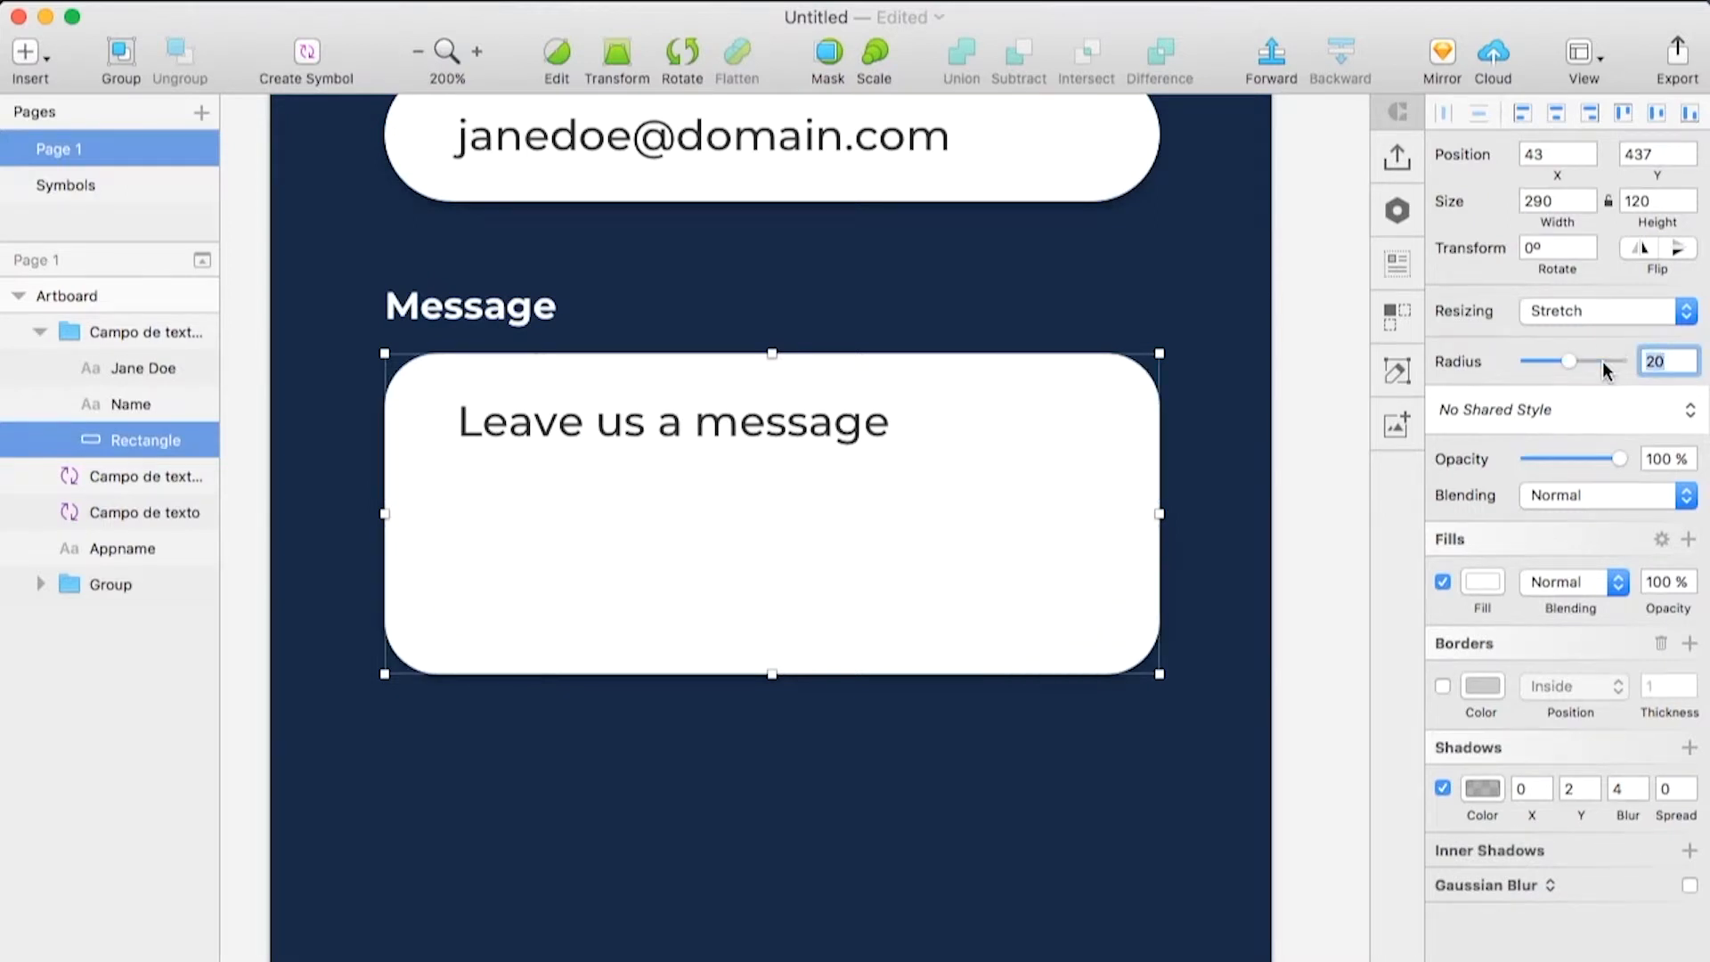
Recolour the "Leave us a message" placeholder text to the grey 9B9B9B
{"action": "left_click", "coordinate": [724, 424]}
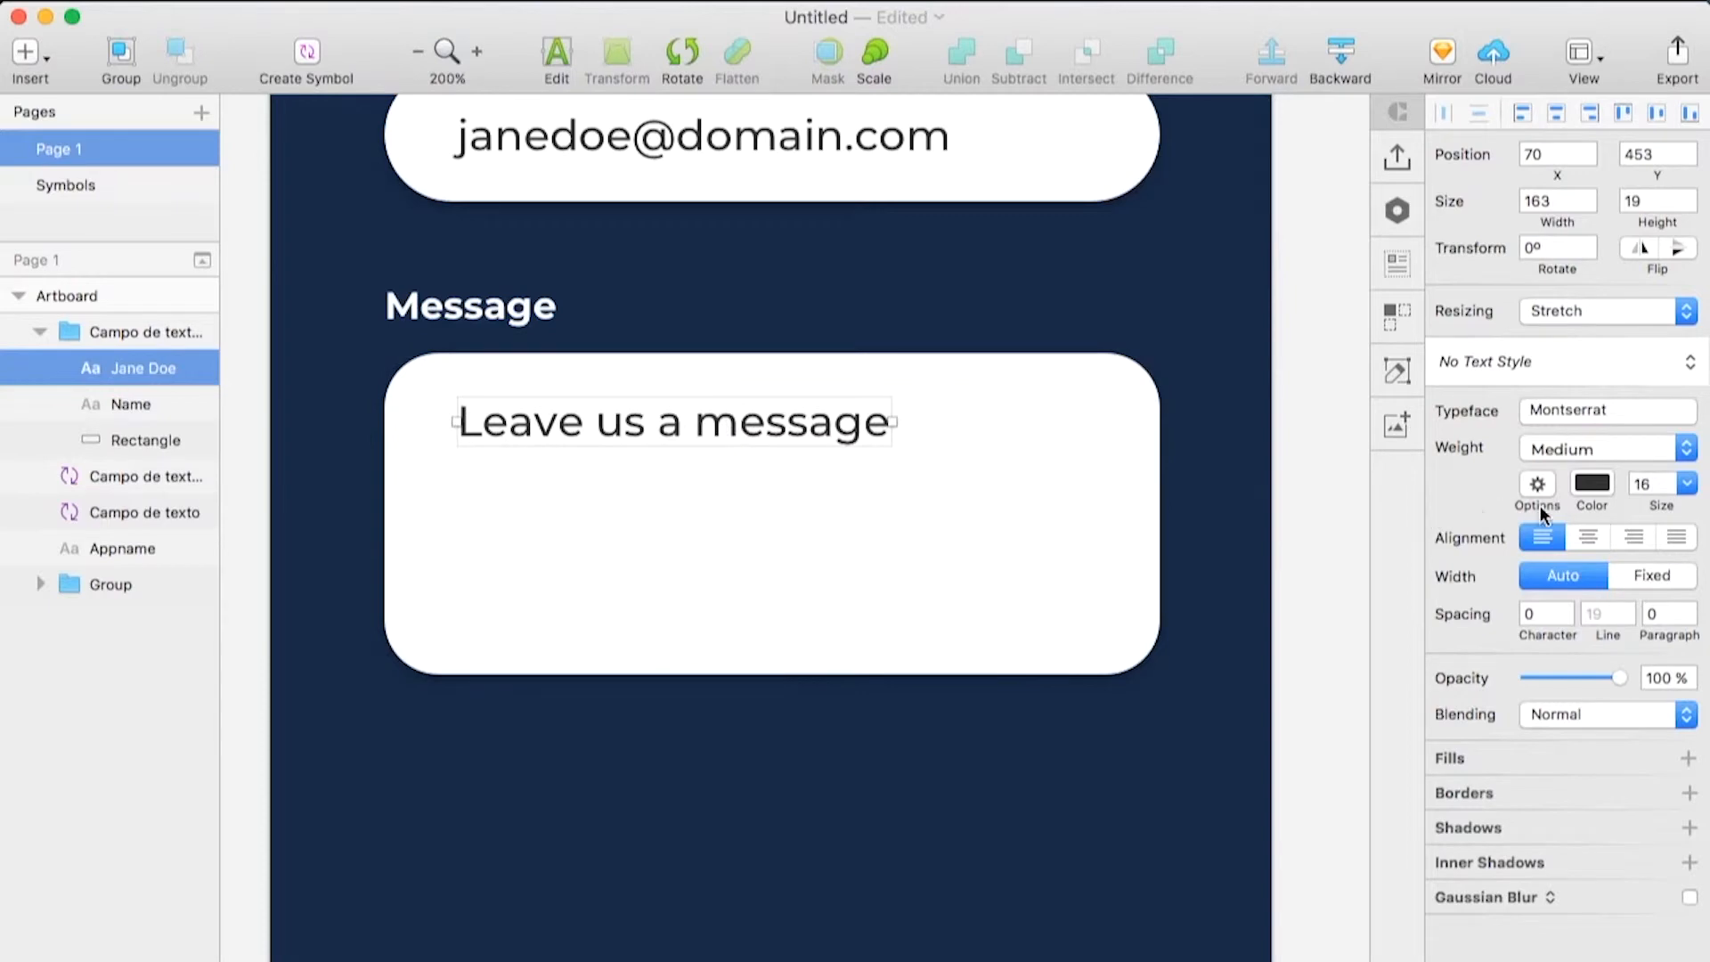
{"action": "left_click", "coordinate": [1594, 484]}
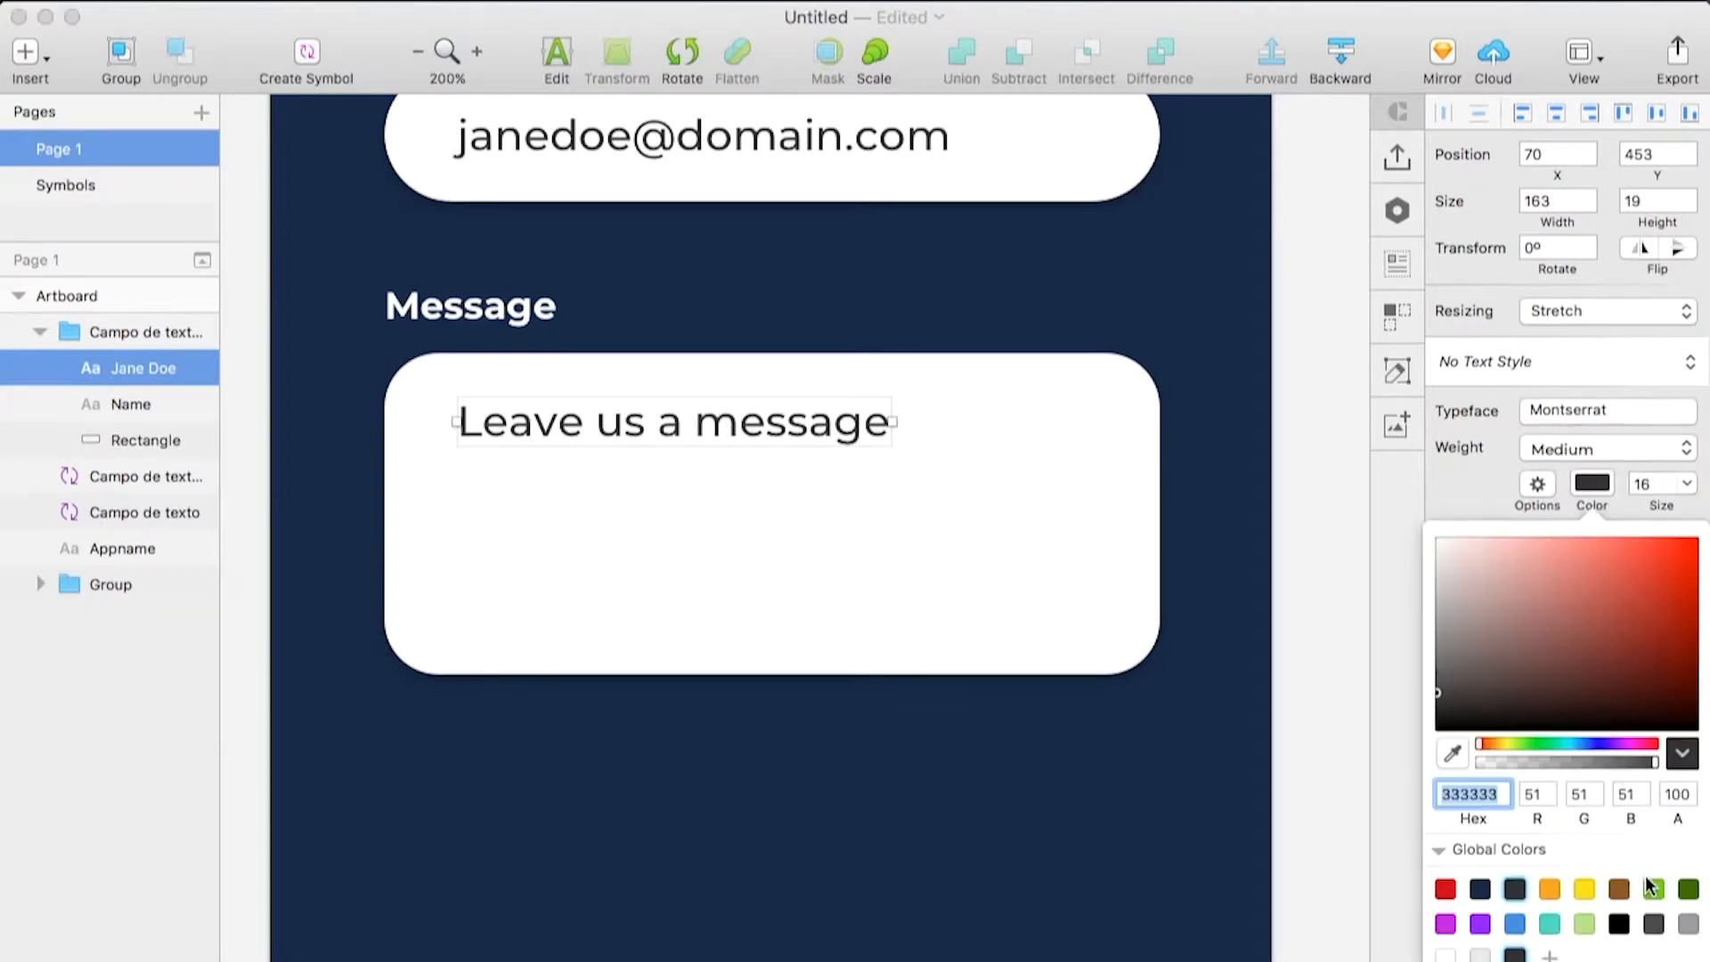
{"action": "left_click", "coordinate": [1686, 925]}
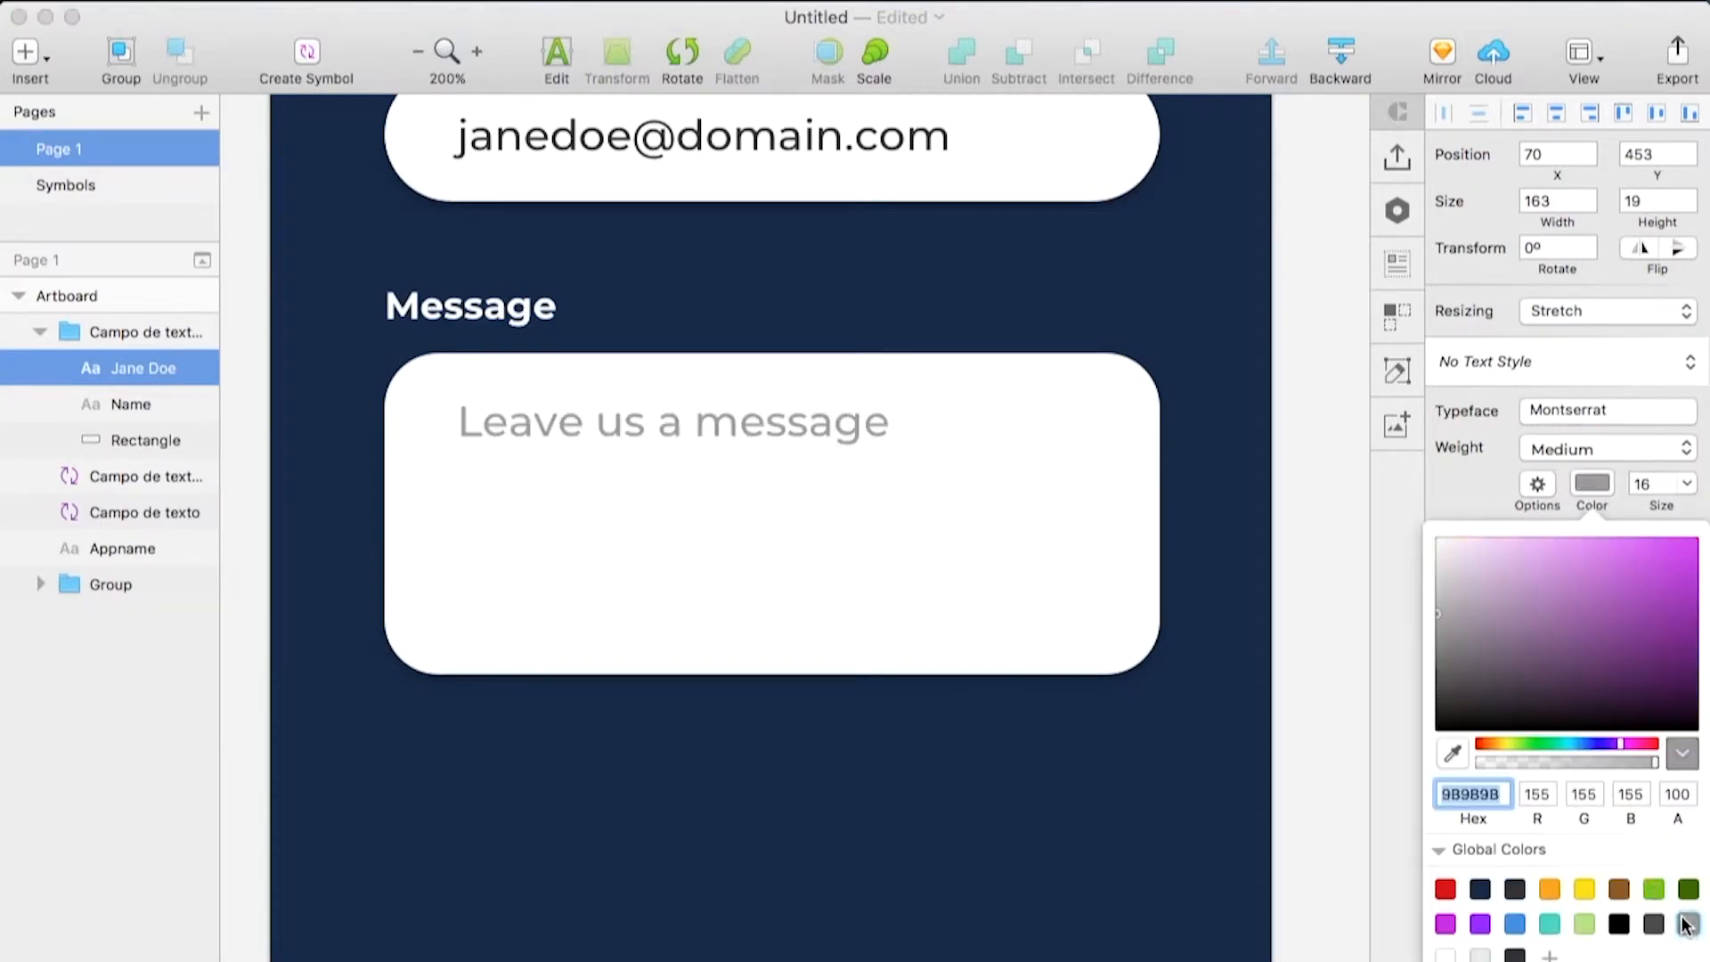
{"action": "left_click", "coordinate": [1324, 431]}
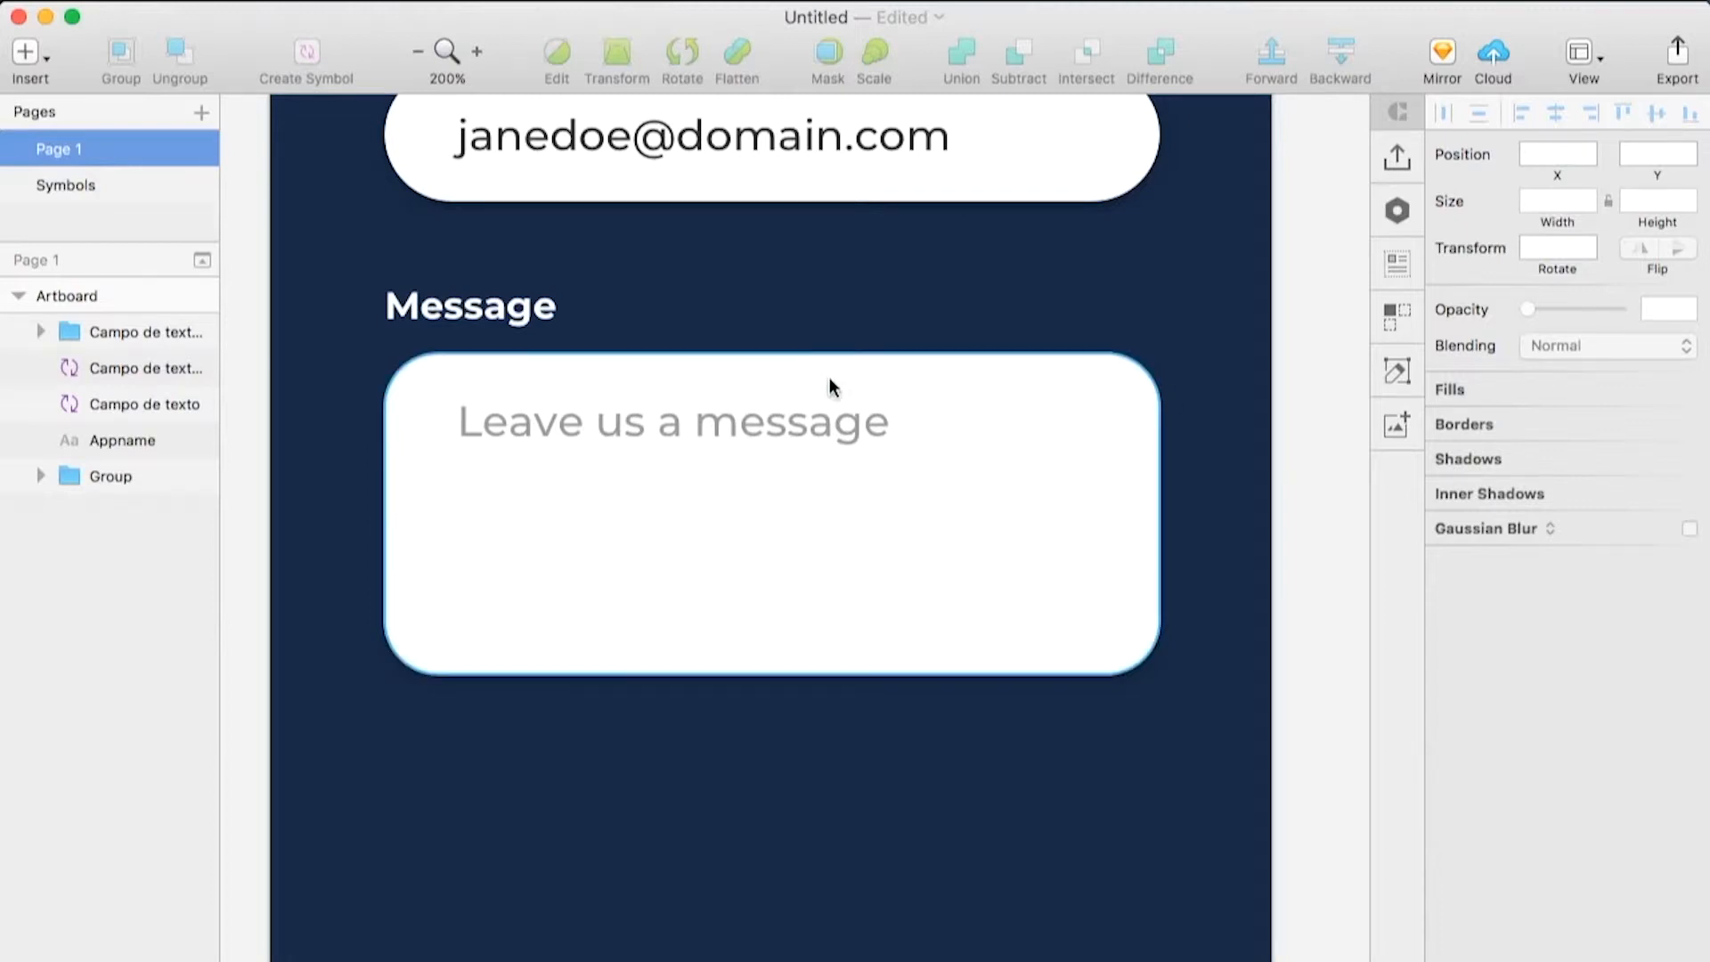
Create a symbol named "Campo de mensaje" from the "Message" label, its rectangle and the placeholder text
{"action": "left_click", "coordinate": [611, 415]}
{"action": "left_click", "coordinate": [594, 379], "text": "shift"}
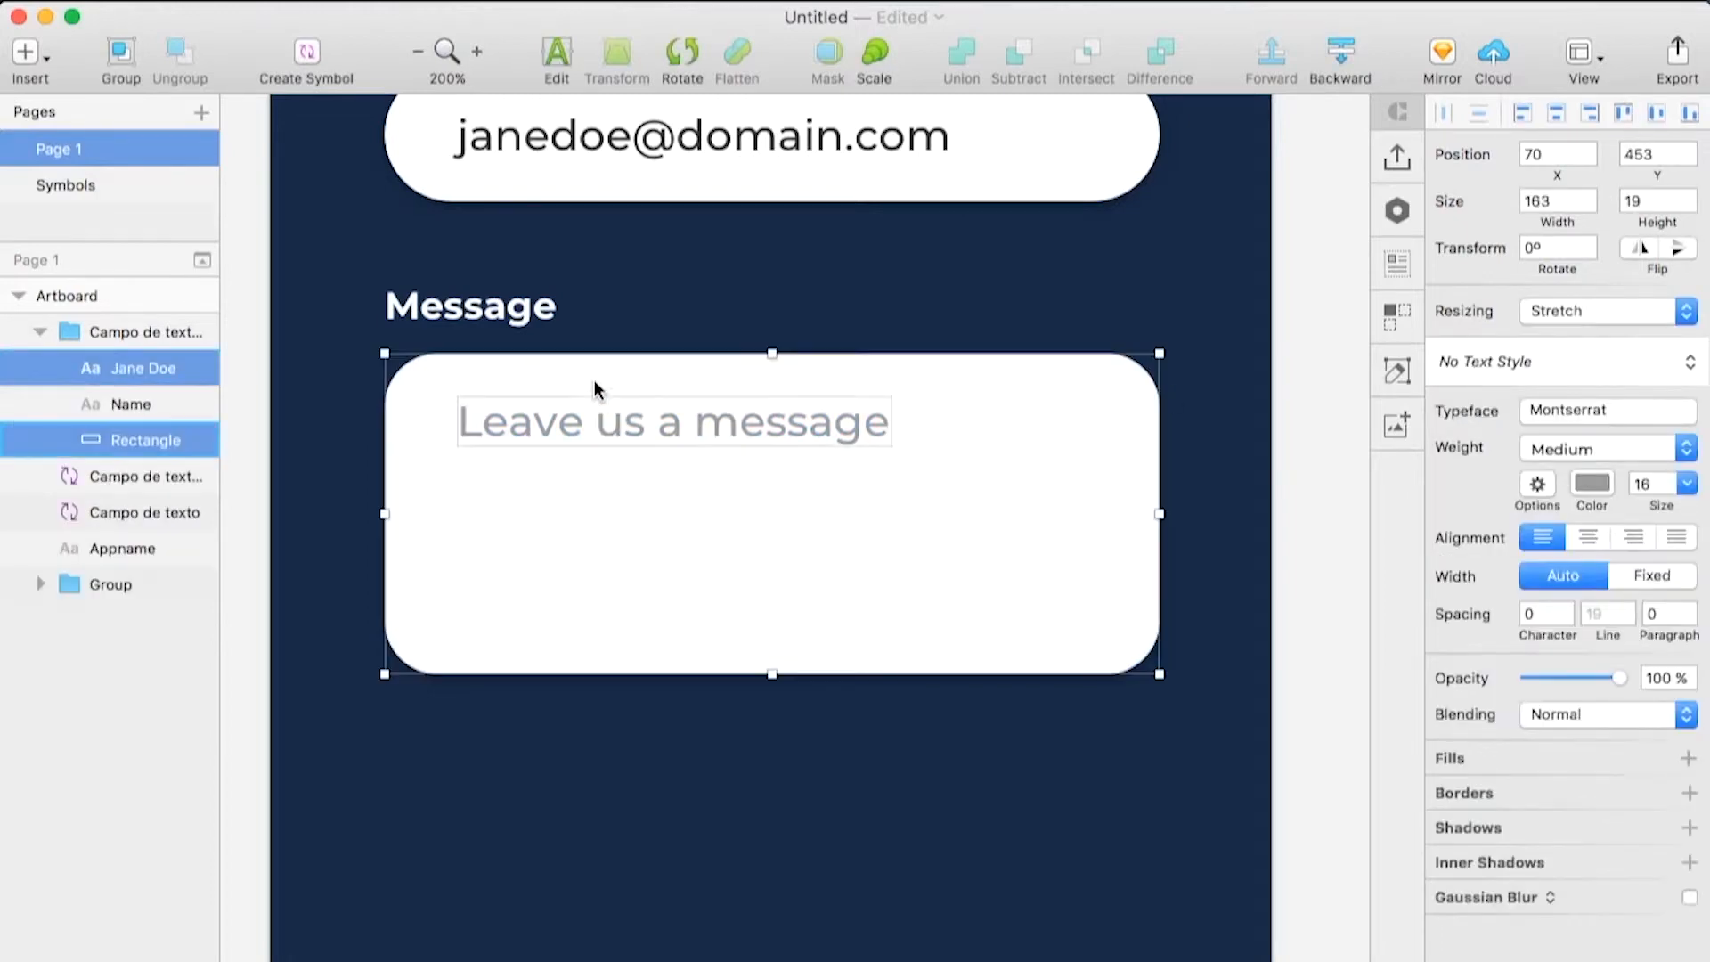
{"action": "left_click", "coordinate": [516, 312], "text": "shift"}
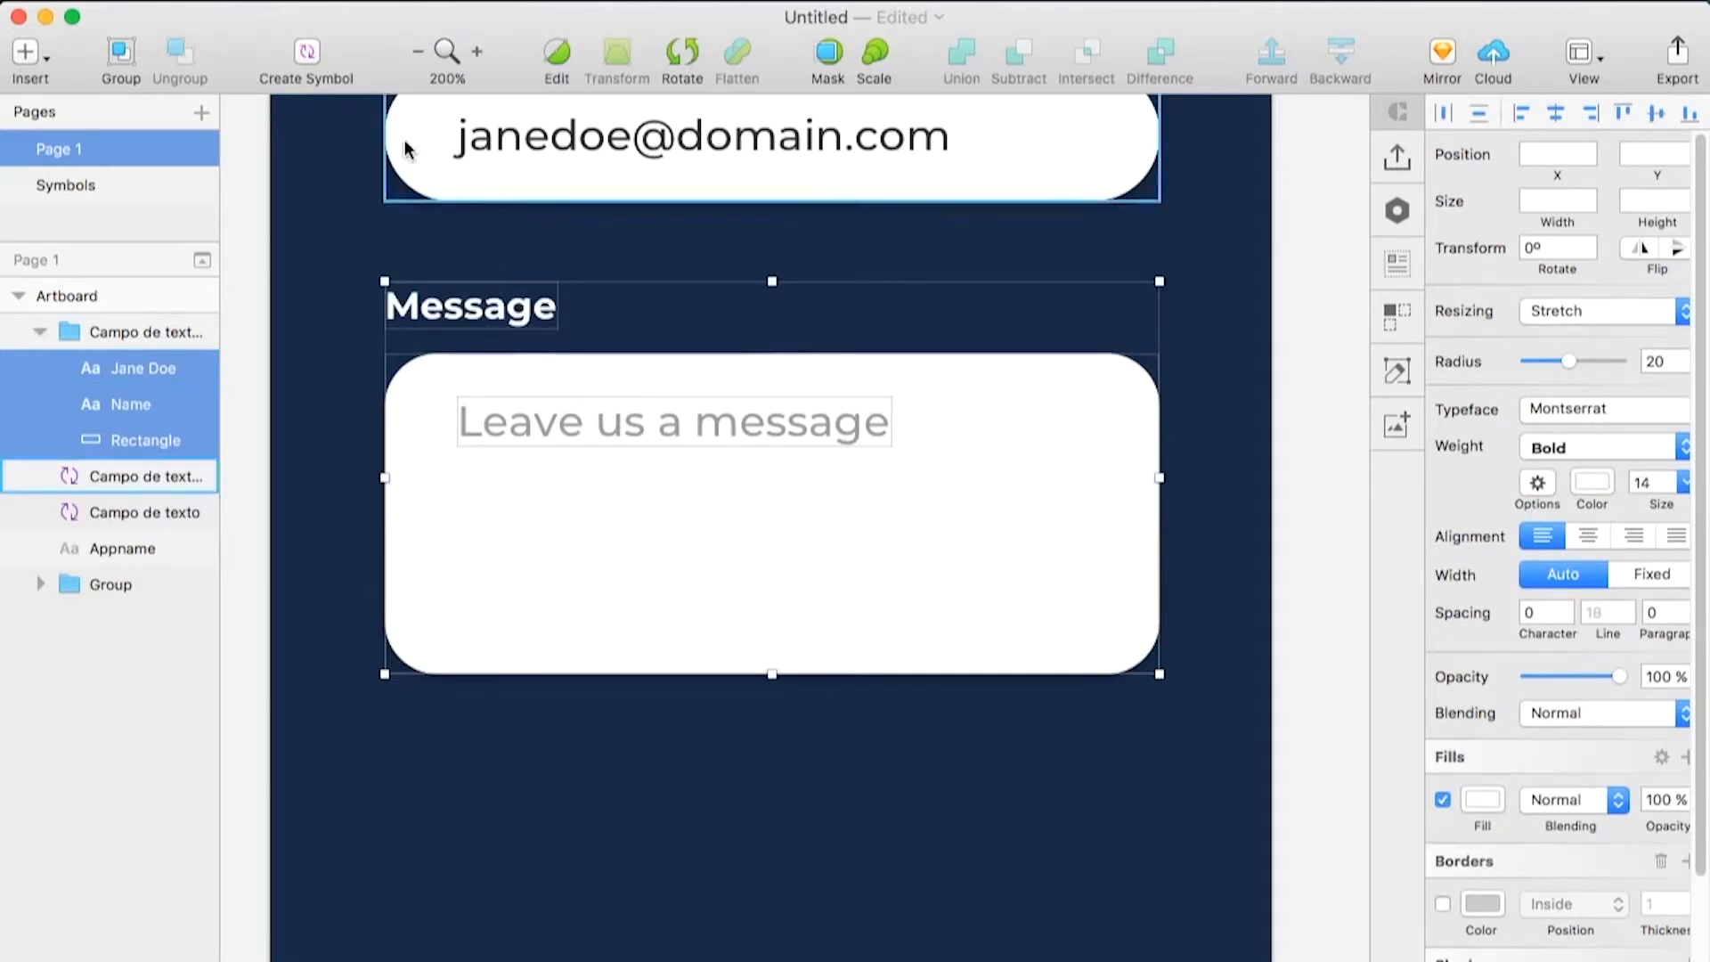
{"action": "left_click", "coordinate": [308, 52]}
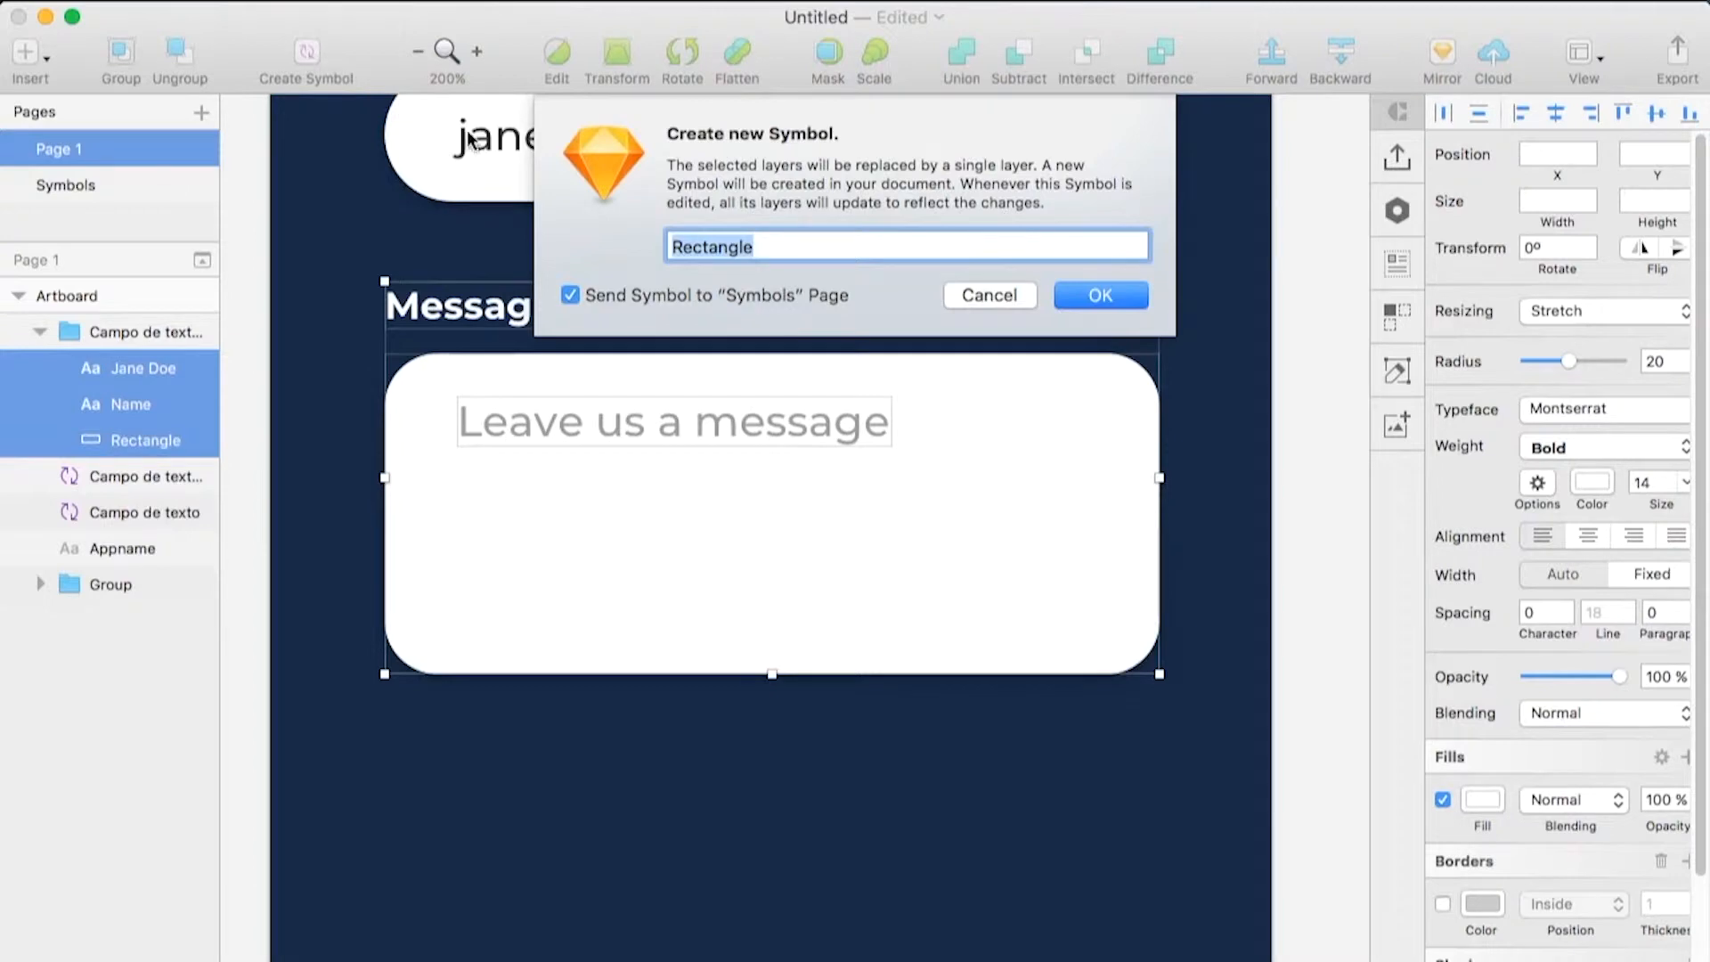
{"action": "type", "text": "Cam"}
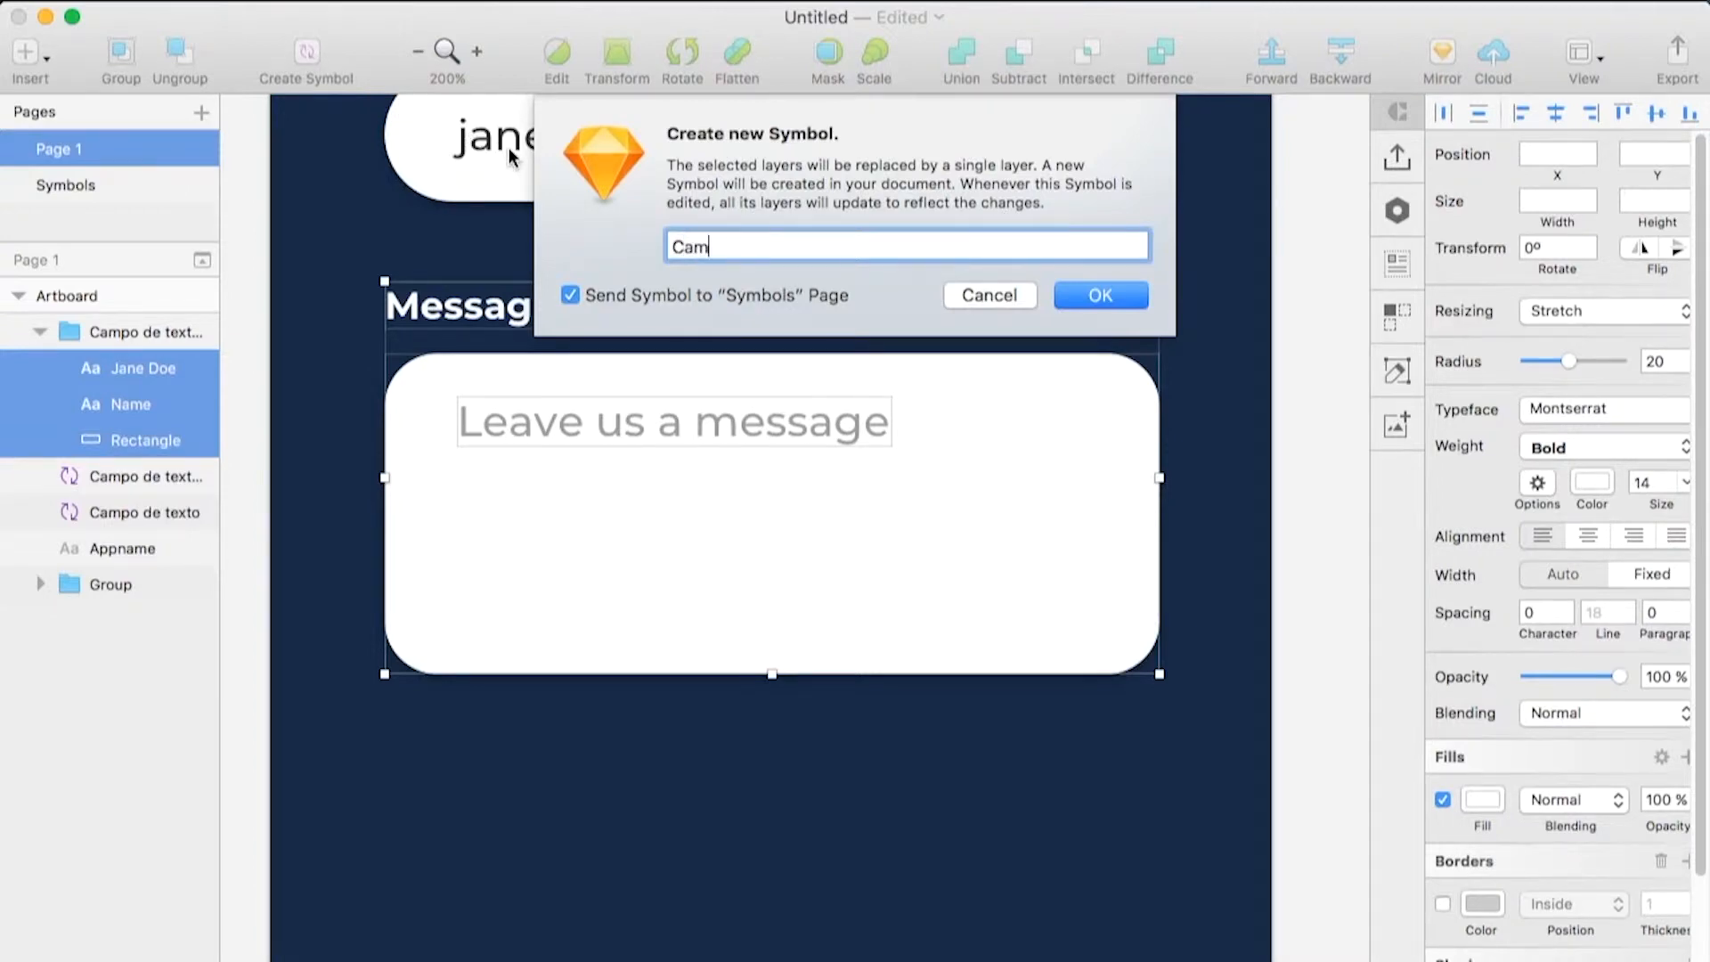
{"action": "type", "text": "po de mensaje"}
{"action": "key", "text": "Return"}
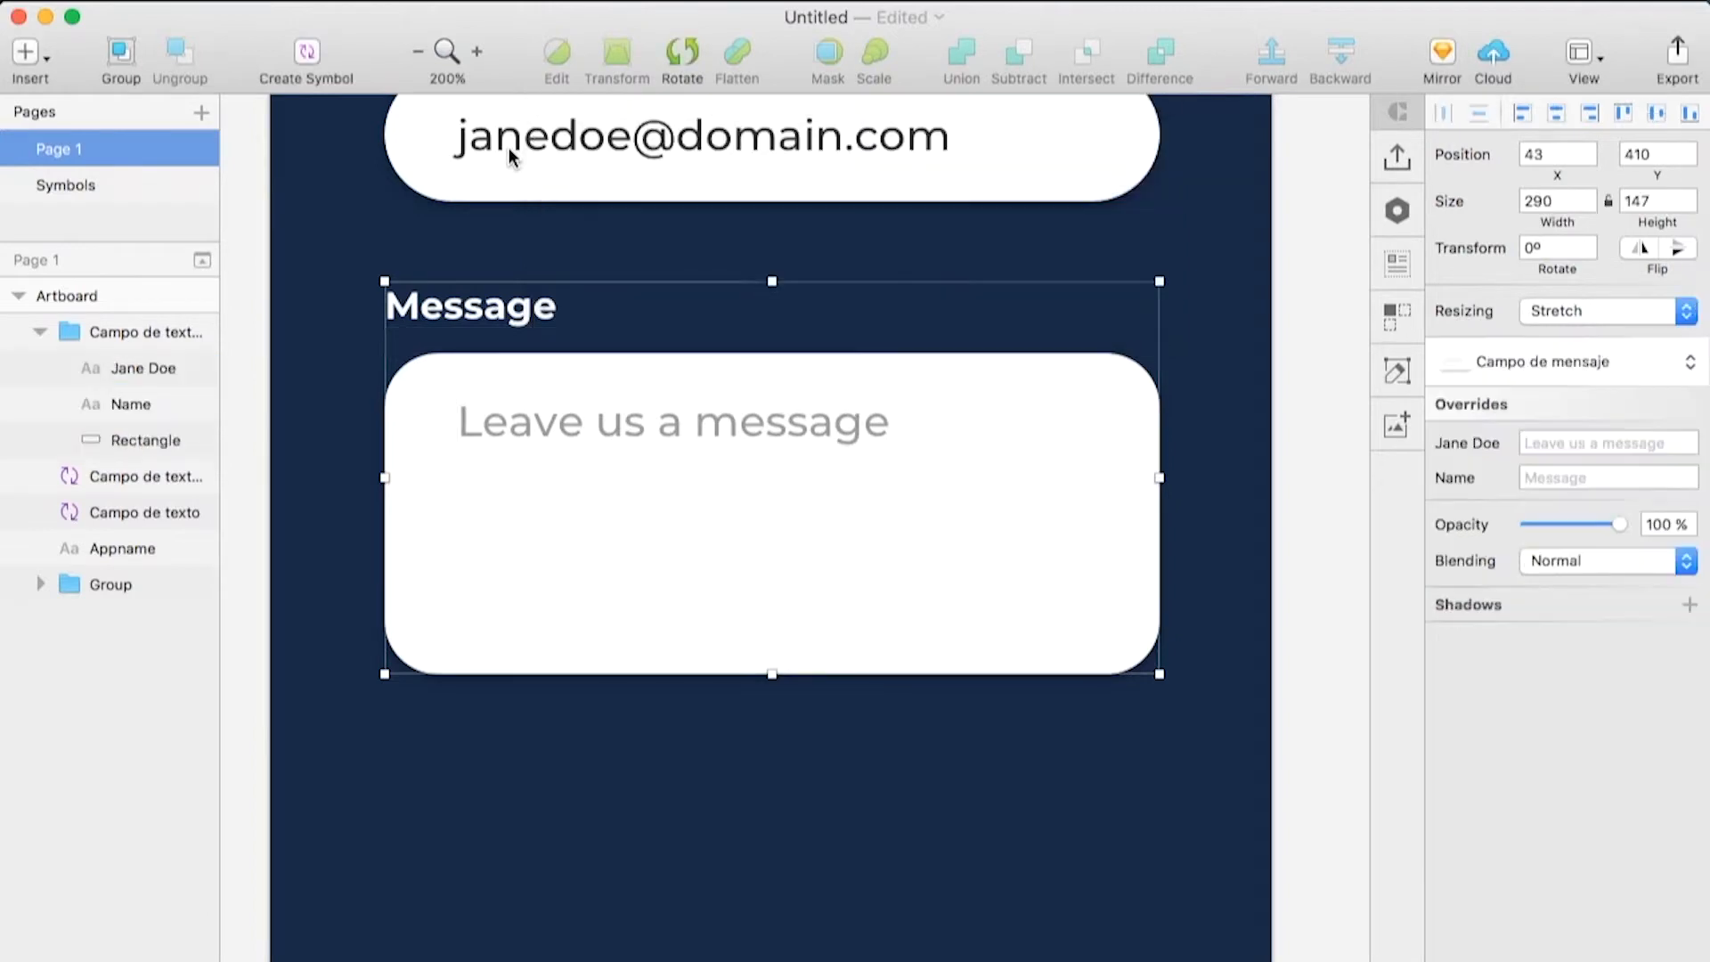
{"action": "left_click", "coordinate": [1298, 268]}
Draw a rectangle about 227 × 50 below the message field, near the bottom of the artboard
{"action": "key", "text": "z"}
{"action": "left_click", "coordinate": [1013, 420], "text": "alt"}
{"action": "left_click_drag", "start_coordinate": [1060, 313], "coordinate": [1035, 495]}
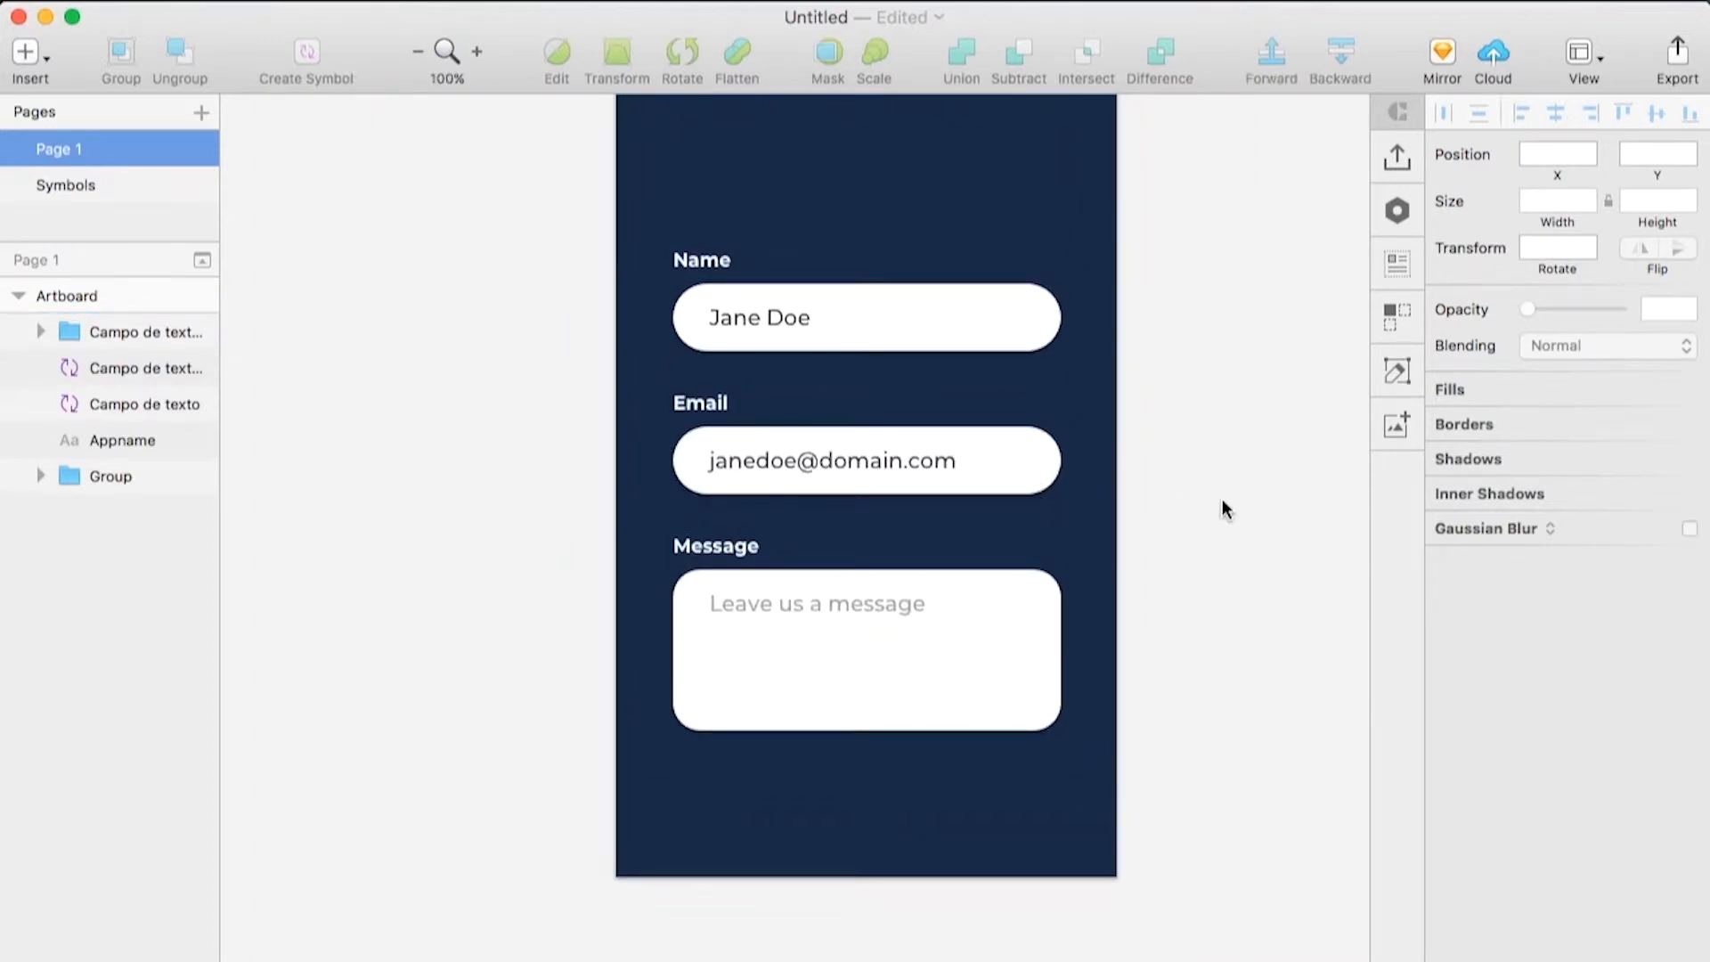
{"action": "key", "text": "z"}
{"action": "left_click", "coordinate": [899, 798]}
{"action": "key", "text": "r"}
{"action": "left_click_drag", "start_coordinate": [522, 748], "coordinate": [1129, 880]}
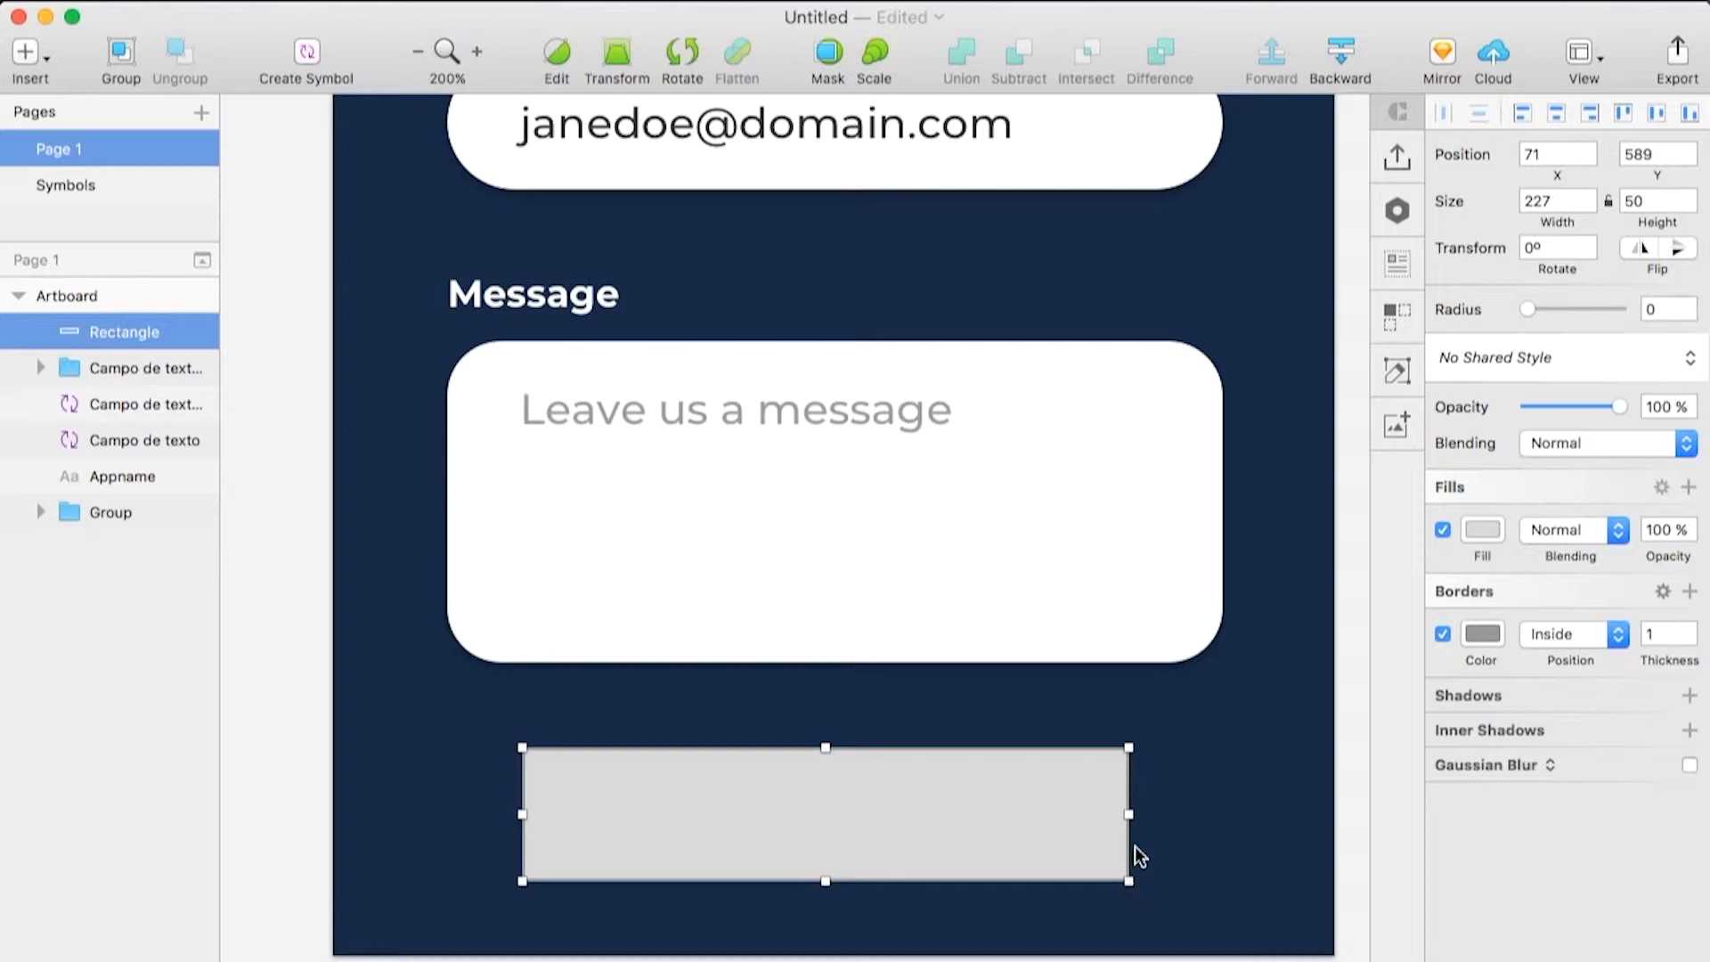
Set the width of the new bottom rectangle to 200
{"action": "left_click", "coordinate": [1539, 201]}
{"action": "type", "text": "200"}
{"action": "key", "text": "Return"}
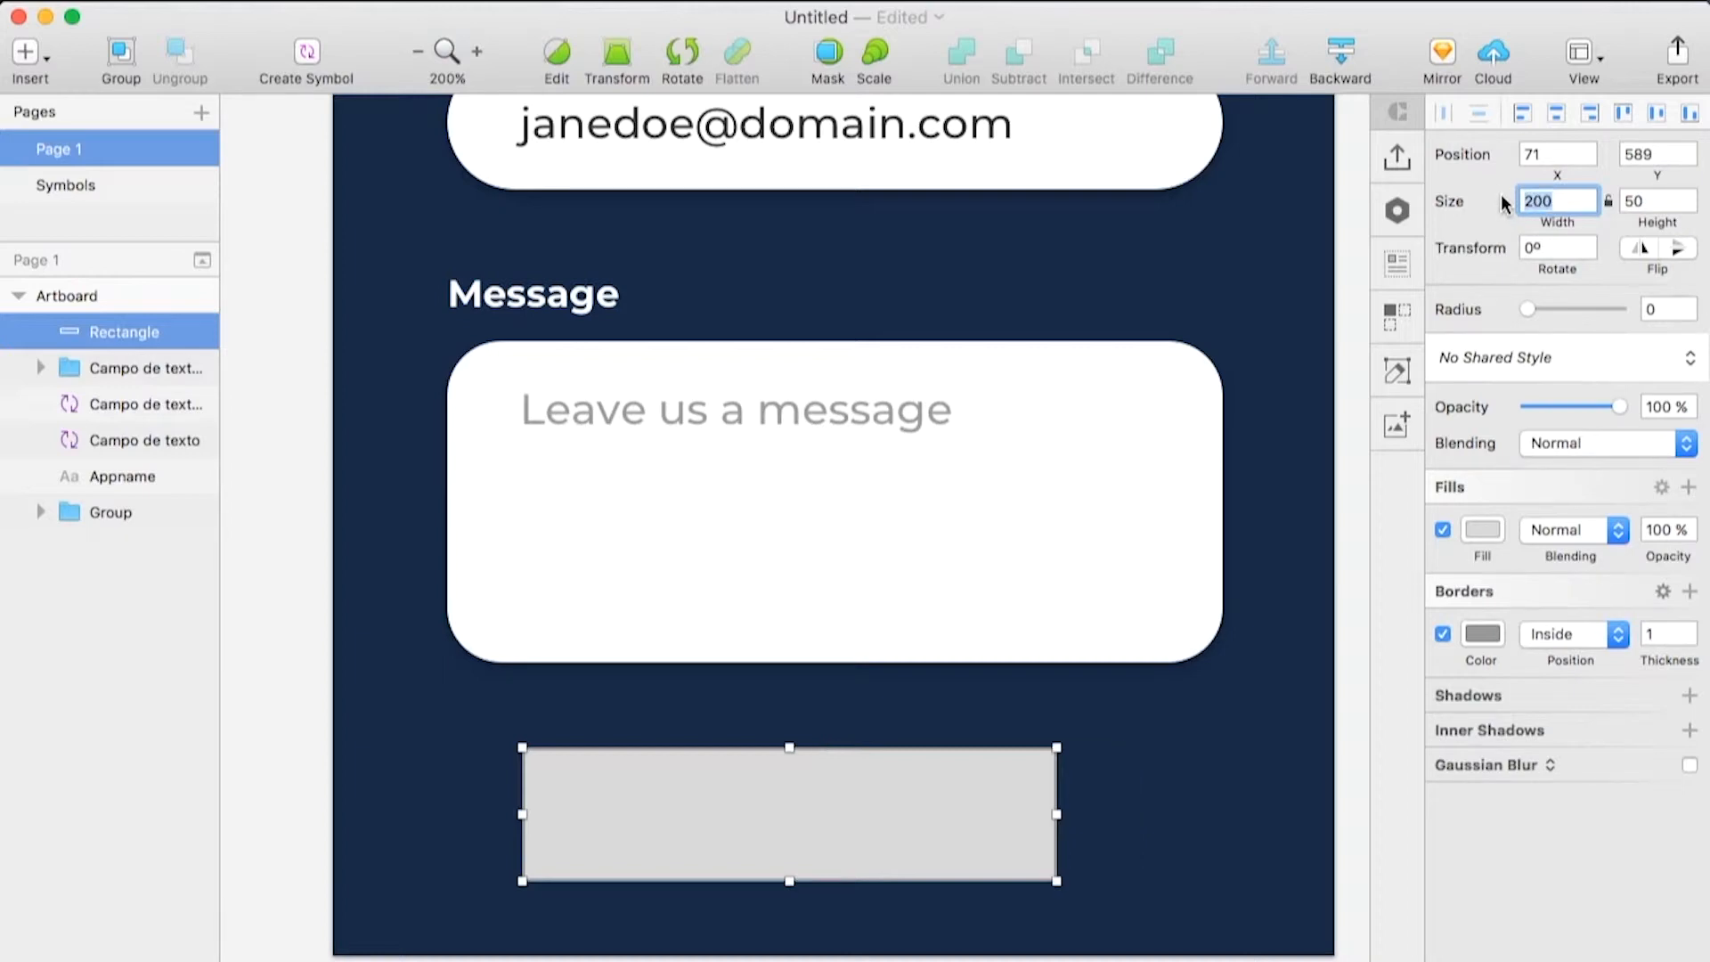
Centre the bottom rectangle horizontally on the artboard and round its corners with a radius of 100
{"action": "left_click", "coordinate": [1556, 113]}
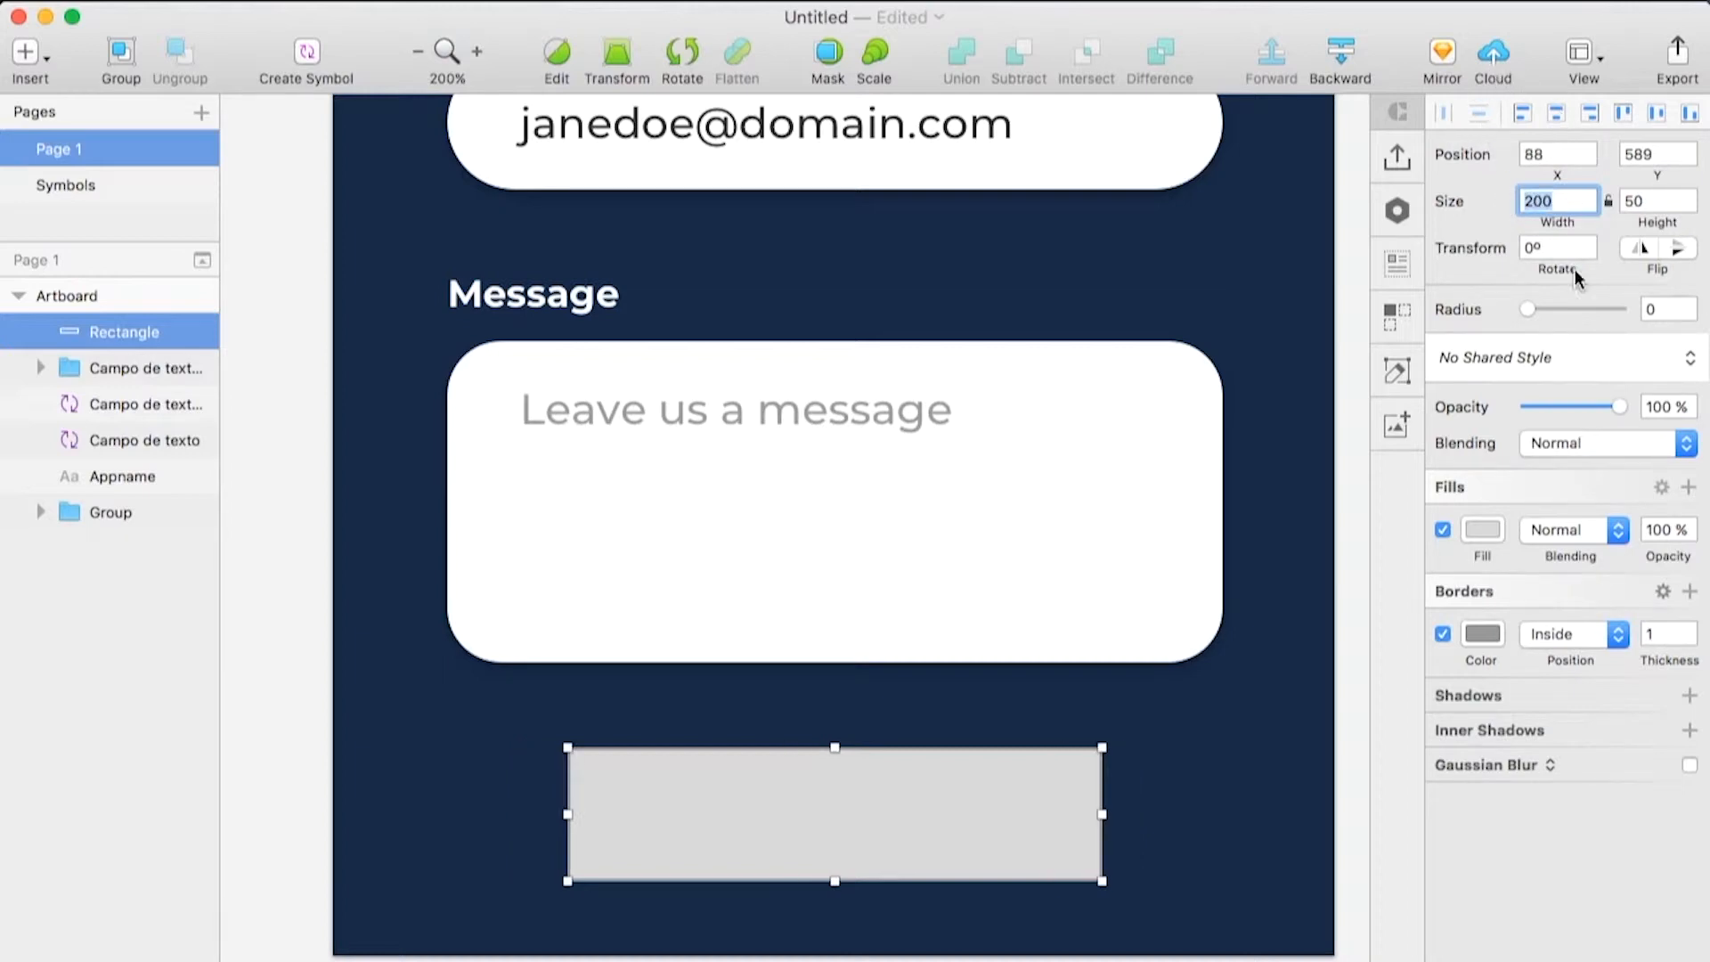
{"action": "left_click_drag", "start_coordinate": [1530, 308], "coordinate": [1619, 308]}
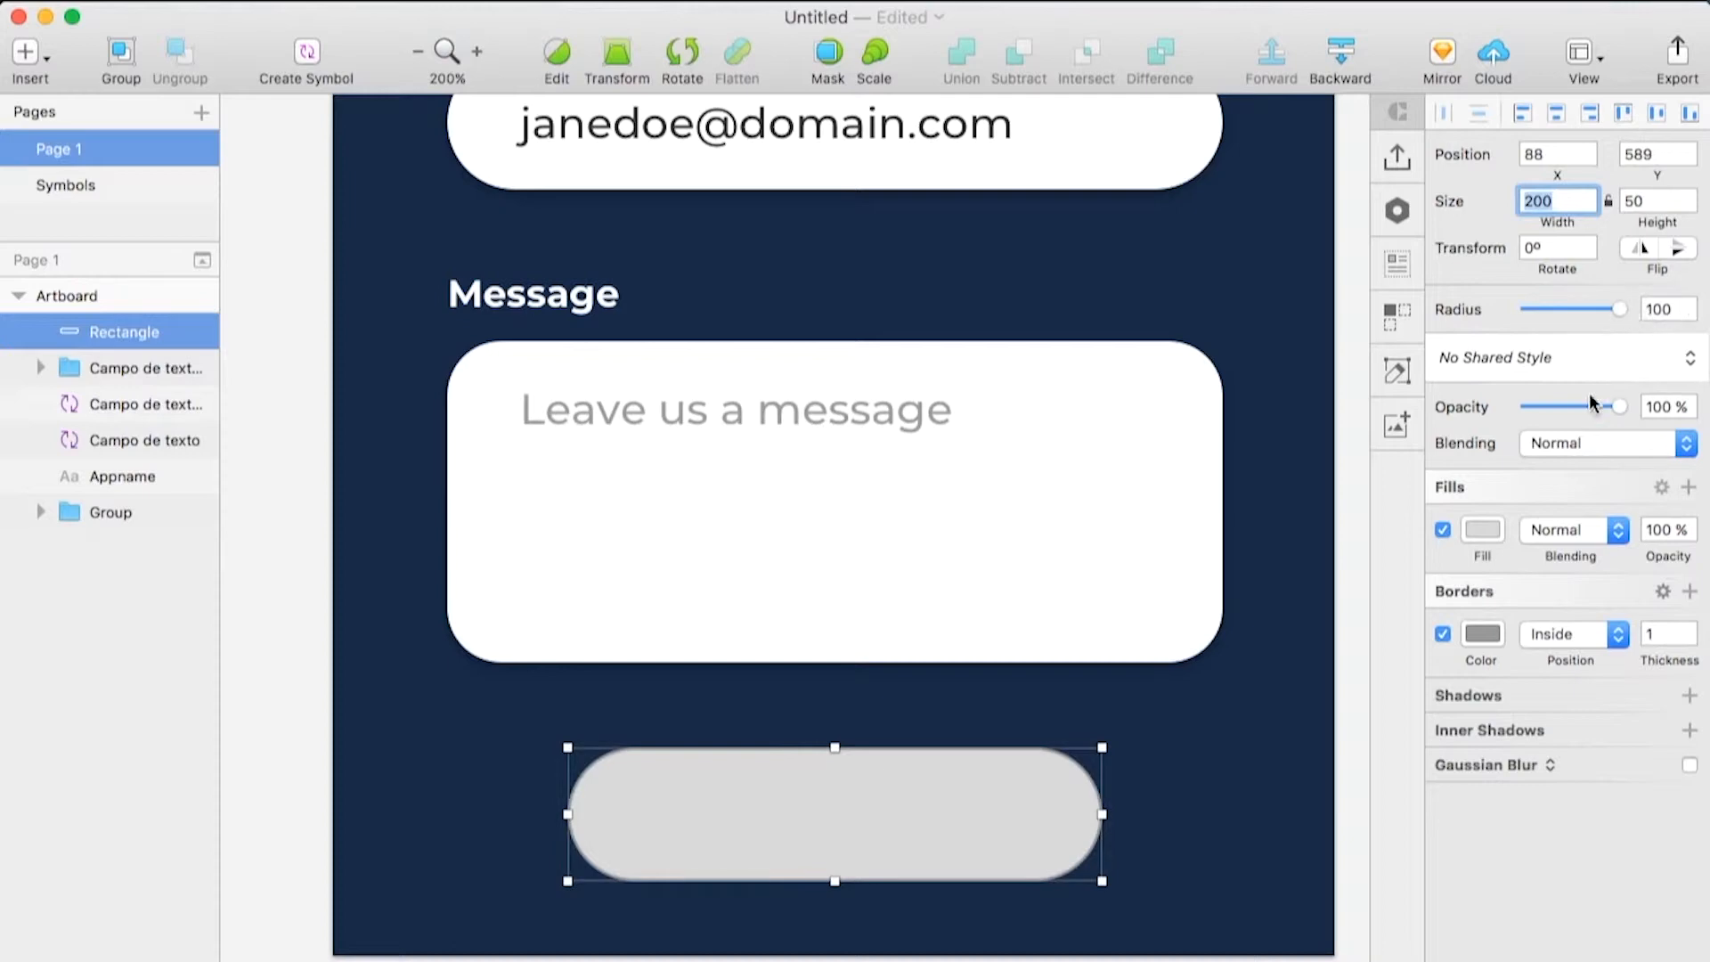
Fill the rounded rectangle with blue 4990E2 and turn off its border
{"action": "left_click", "coordinate": [1480, 530]}
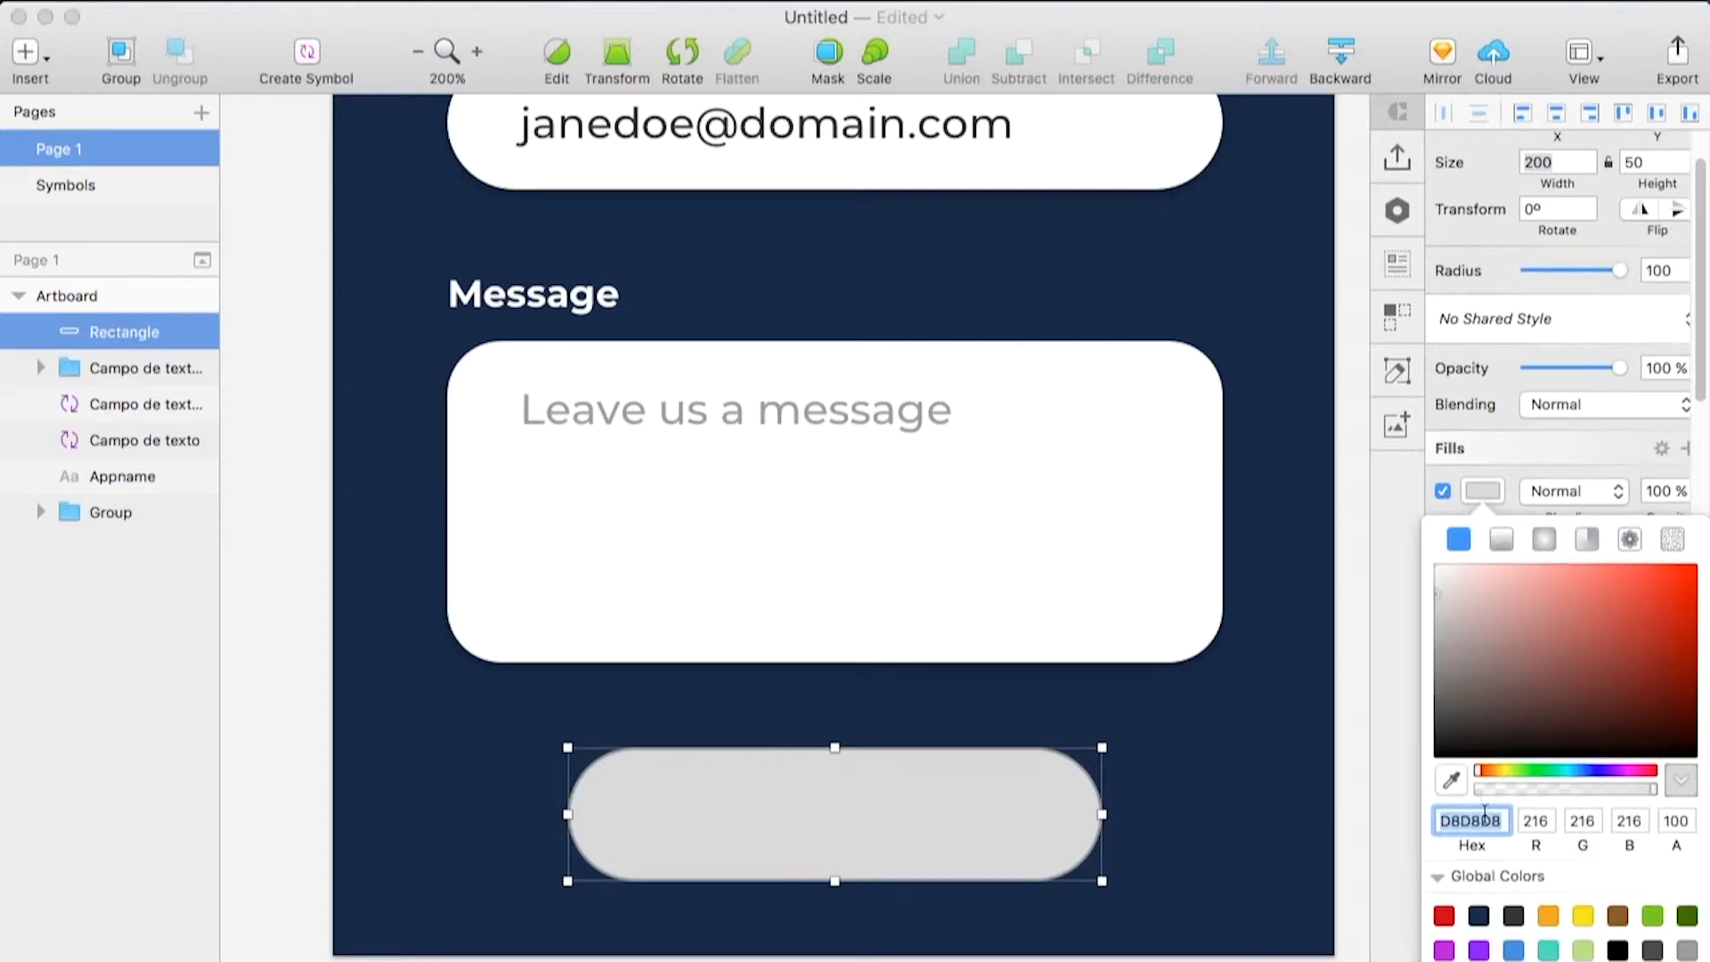
{"action": "left_click", "coordinate": [1513, 950]}
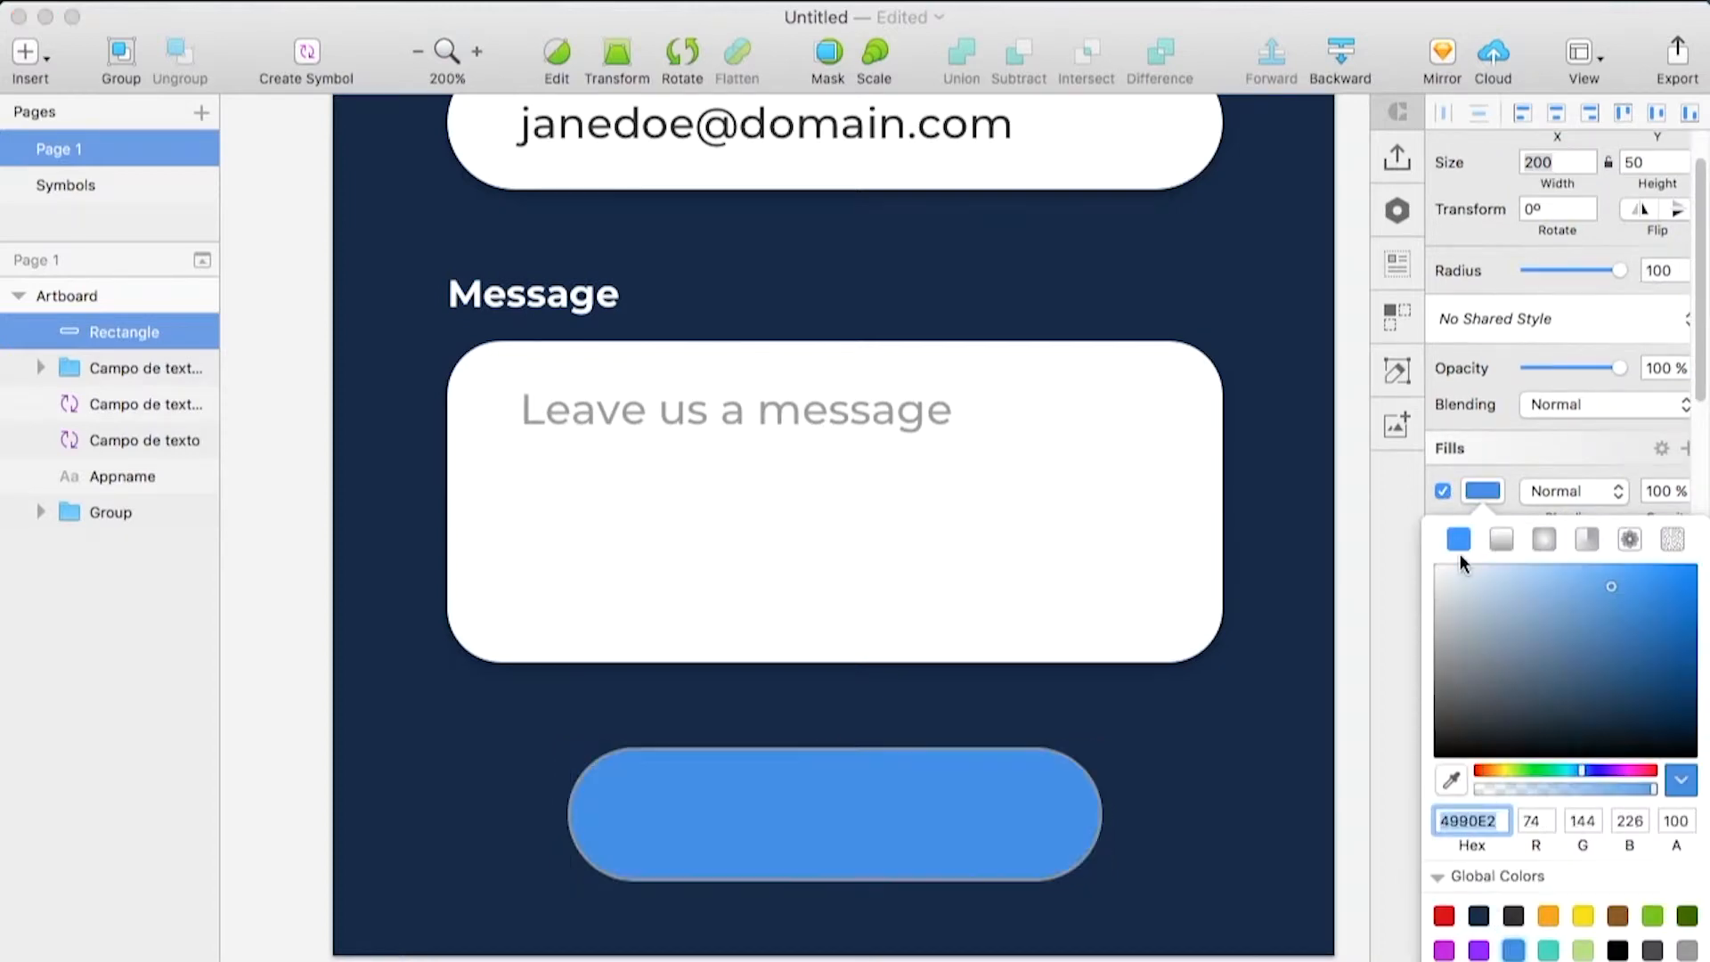
{"action": "left_click", "coordinate": [1472, 490]}
{"action": "left_click", "coordinate": [1443, 635]}
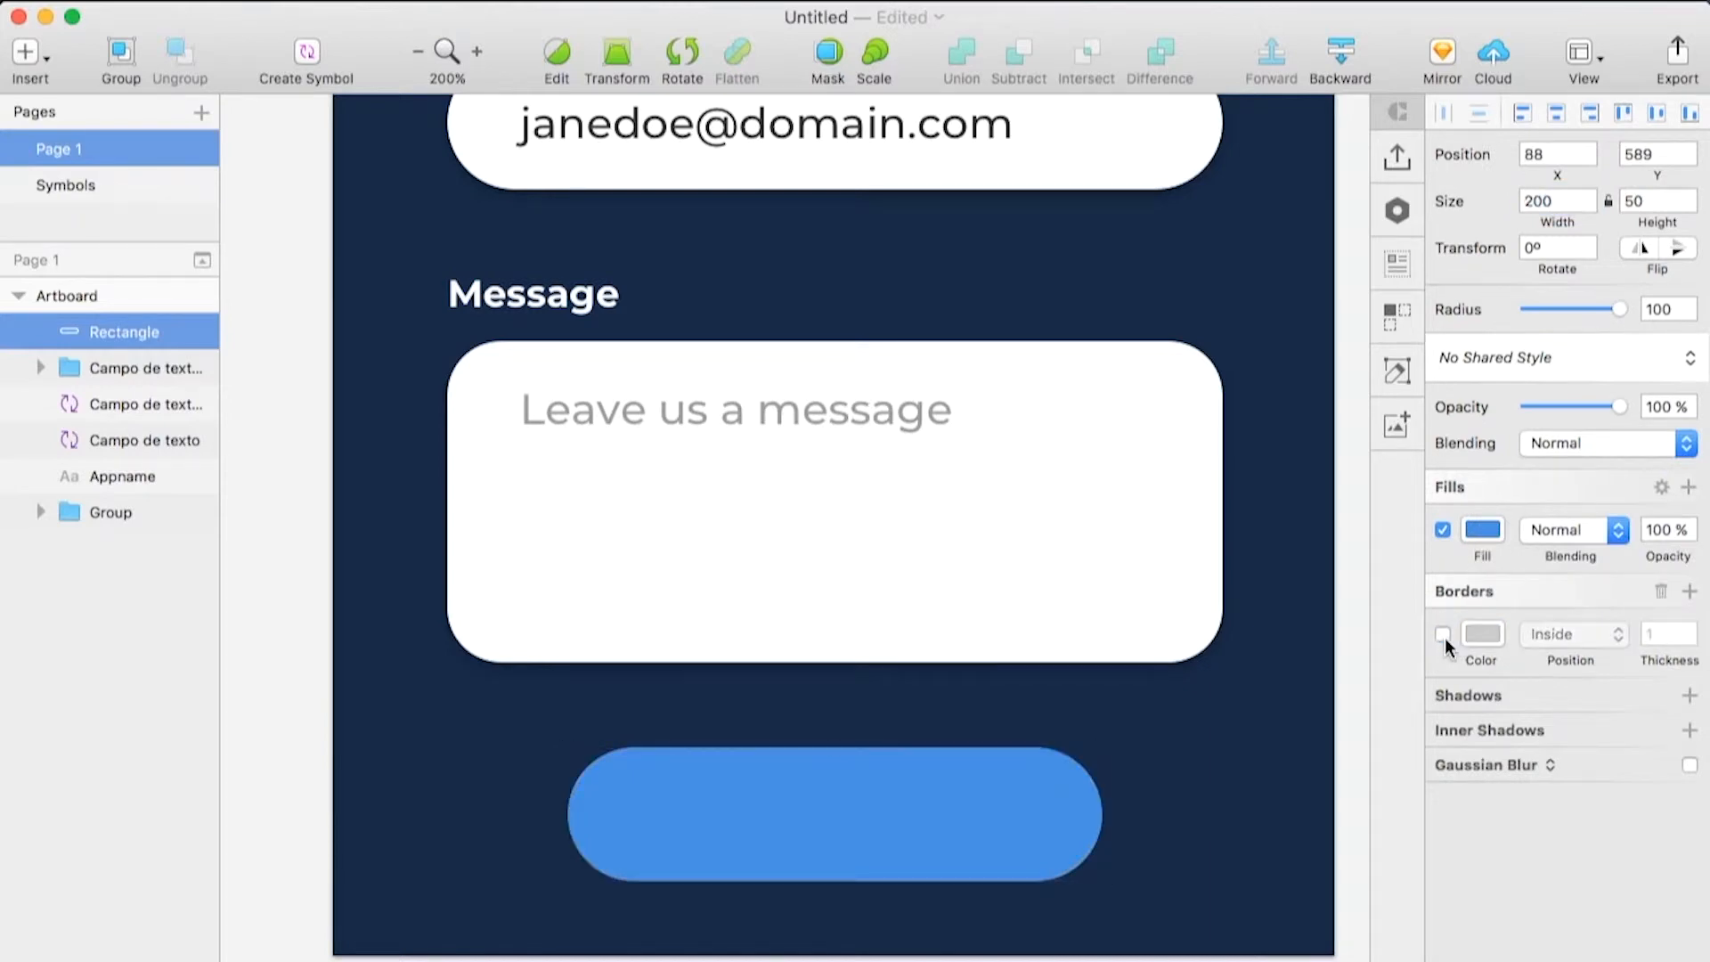
{"action": "left_click", "coordinate": [1069, 793]}
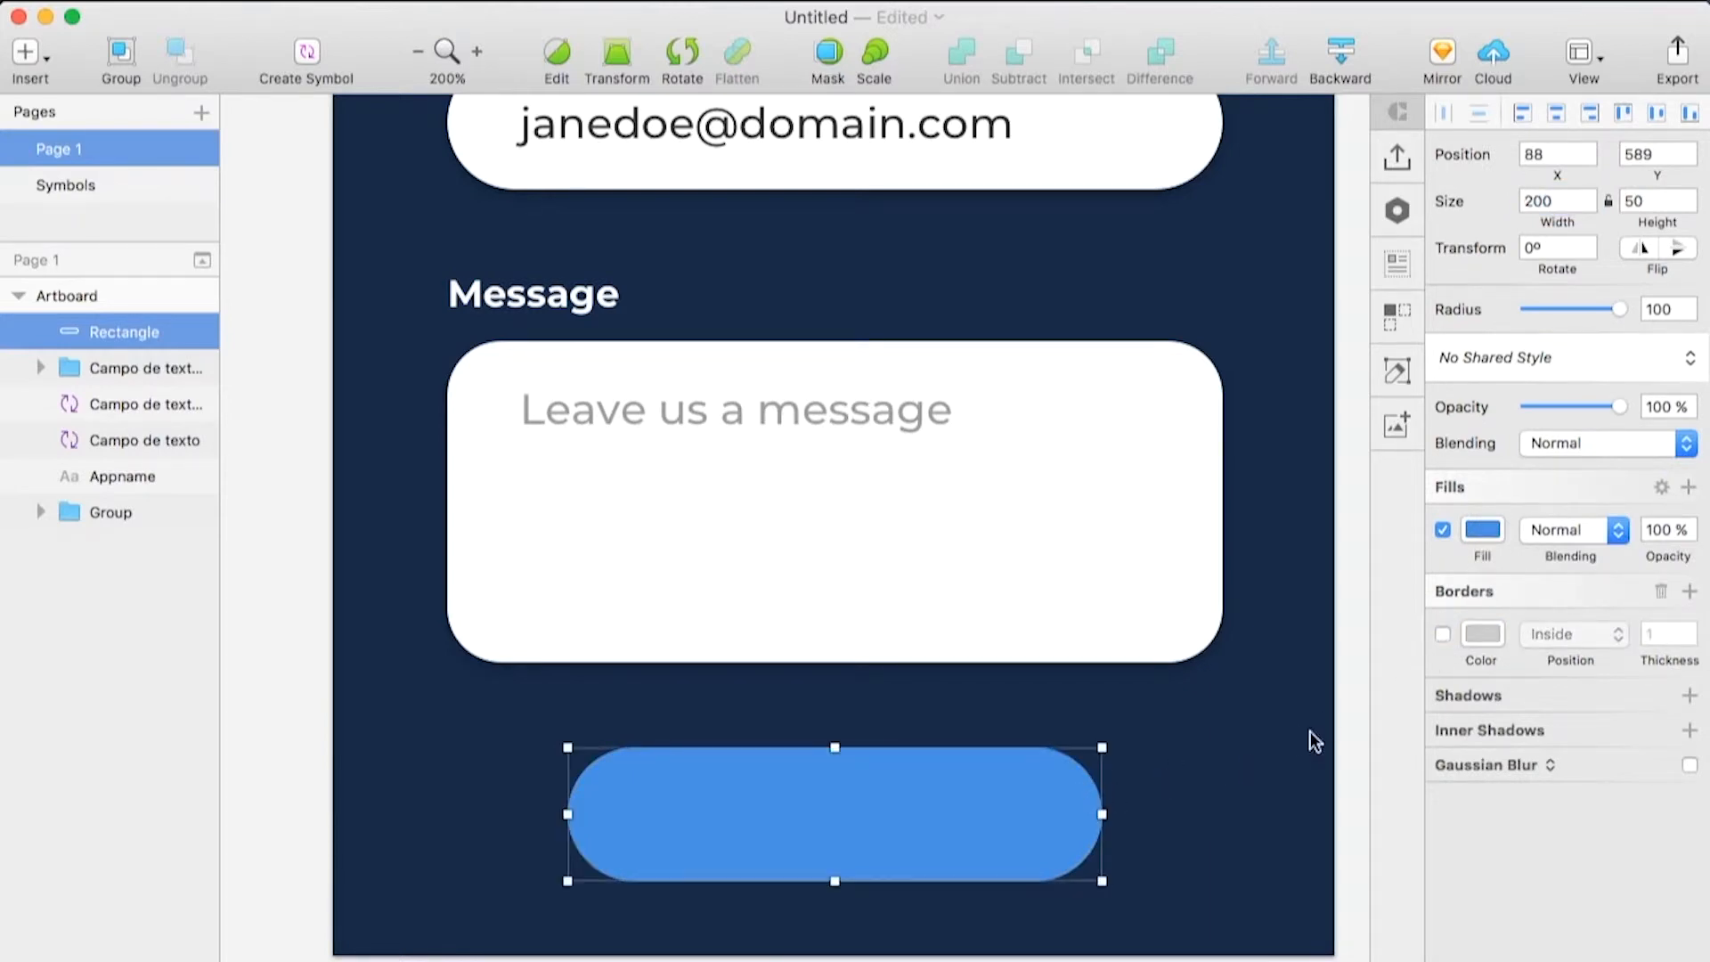
Add a shadow to the blue button and set its black colour's alpha to 30
{"action": "left_click", "coordinate": [1492, 692]}
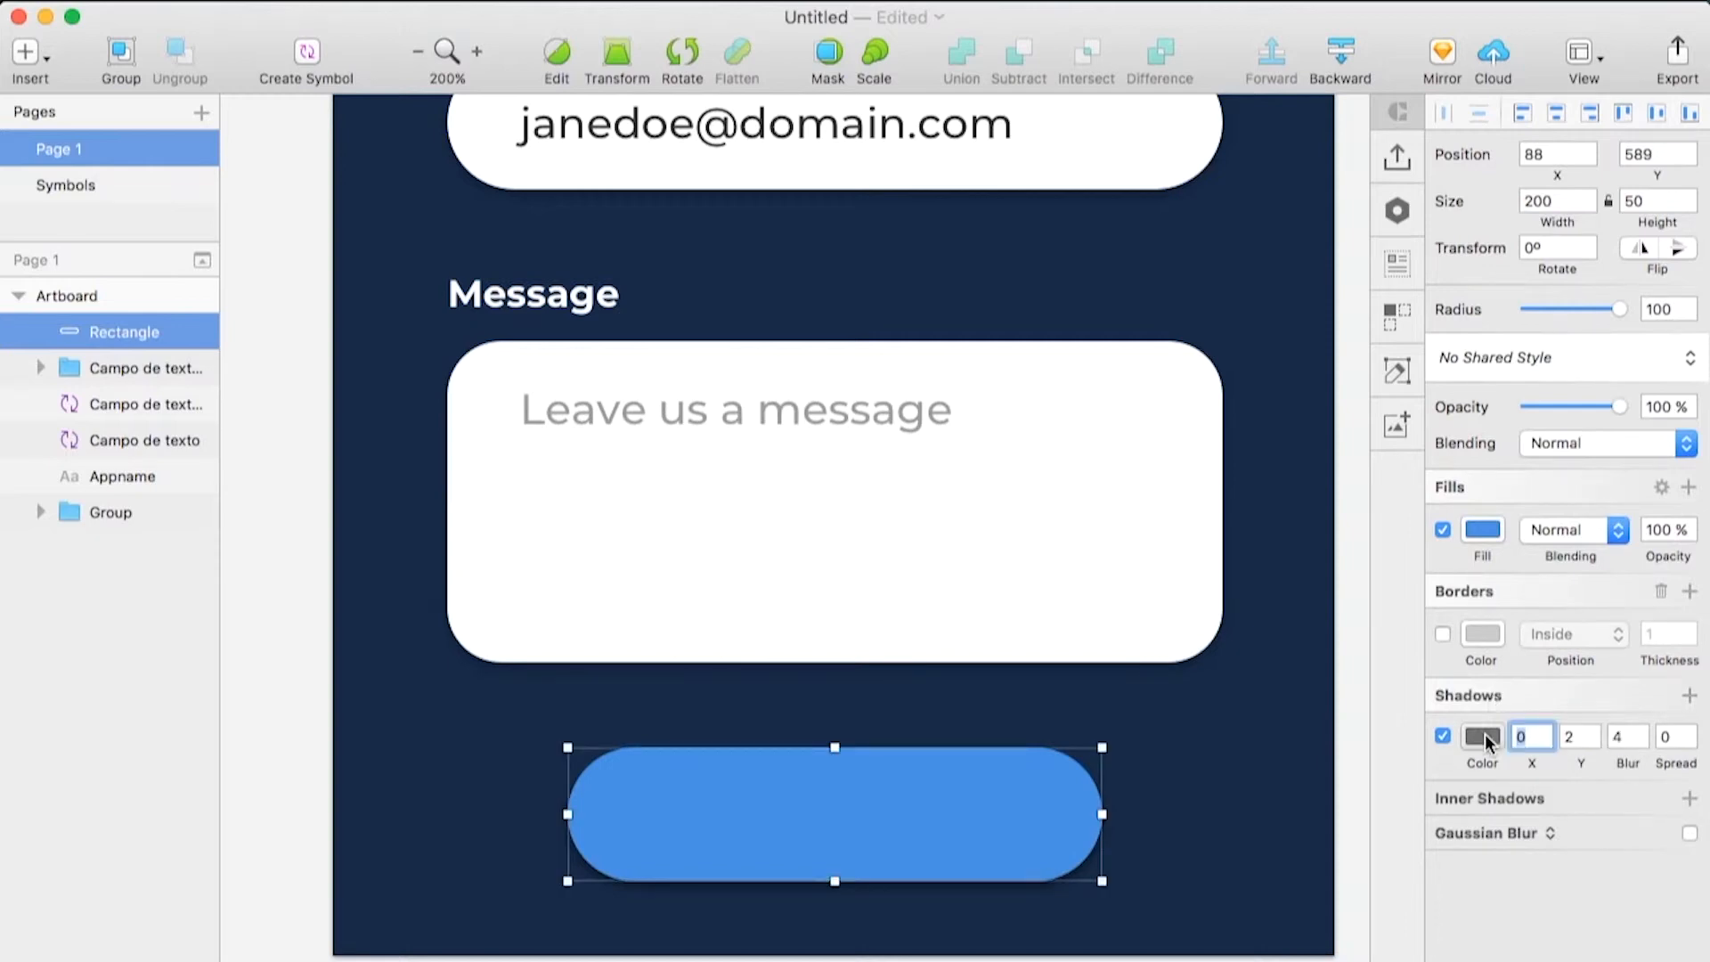
{"action": "left_click", "coordinate": [1484, 734]}
{"action": "left_click", "coordinate": [1668, 768]}
{"action": "type", "text": "30"}
{"action": "key", "text": "Return"}
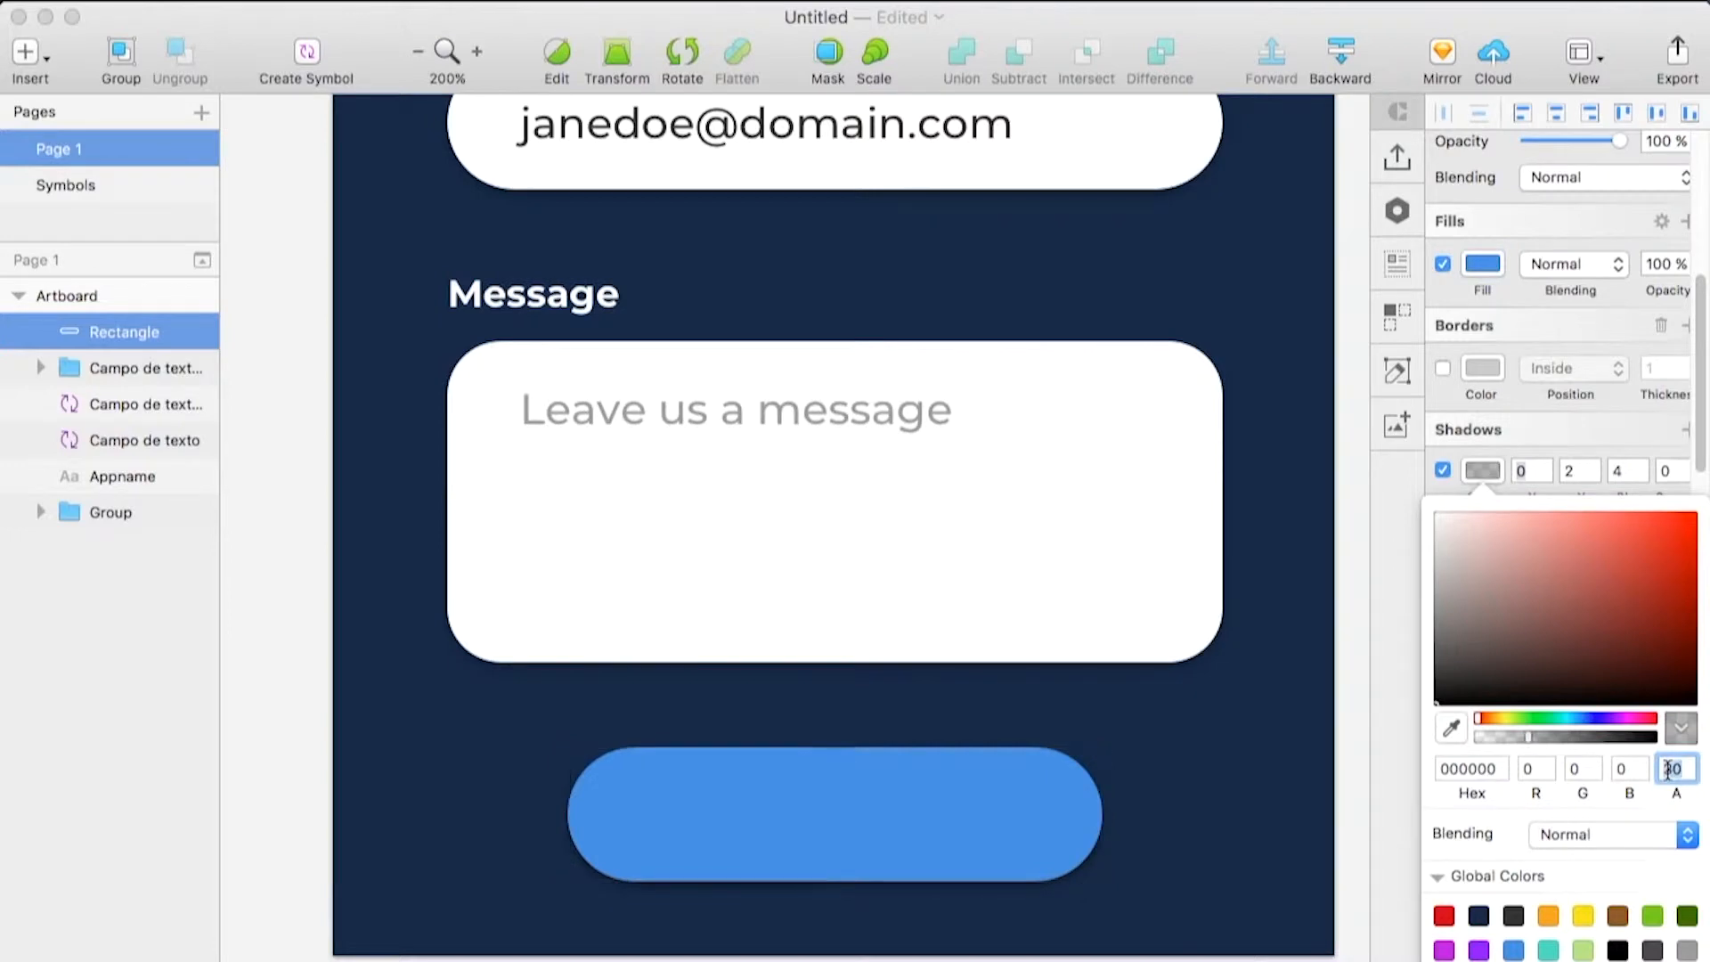
{"action": "left_click", "coordinate": [1471, 468]}
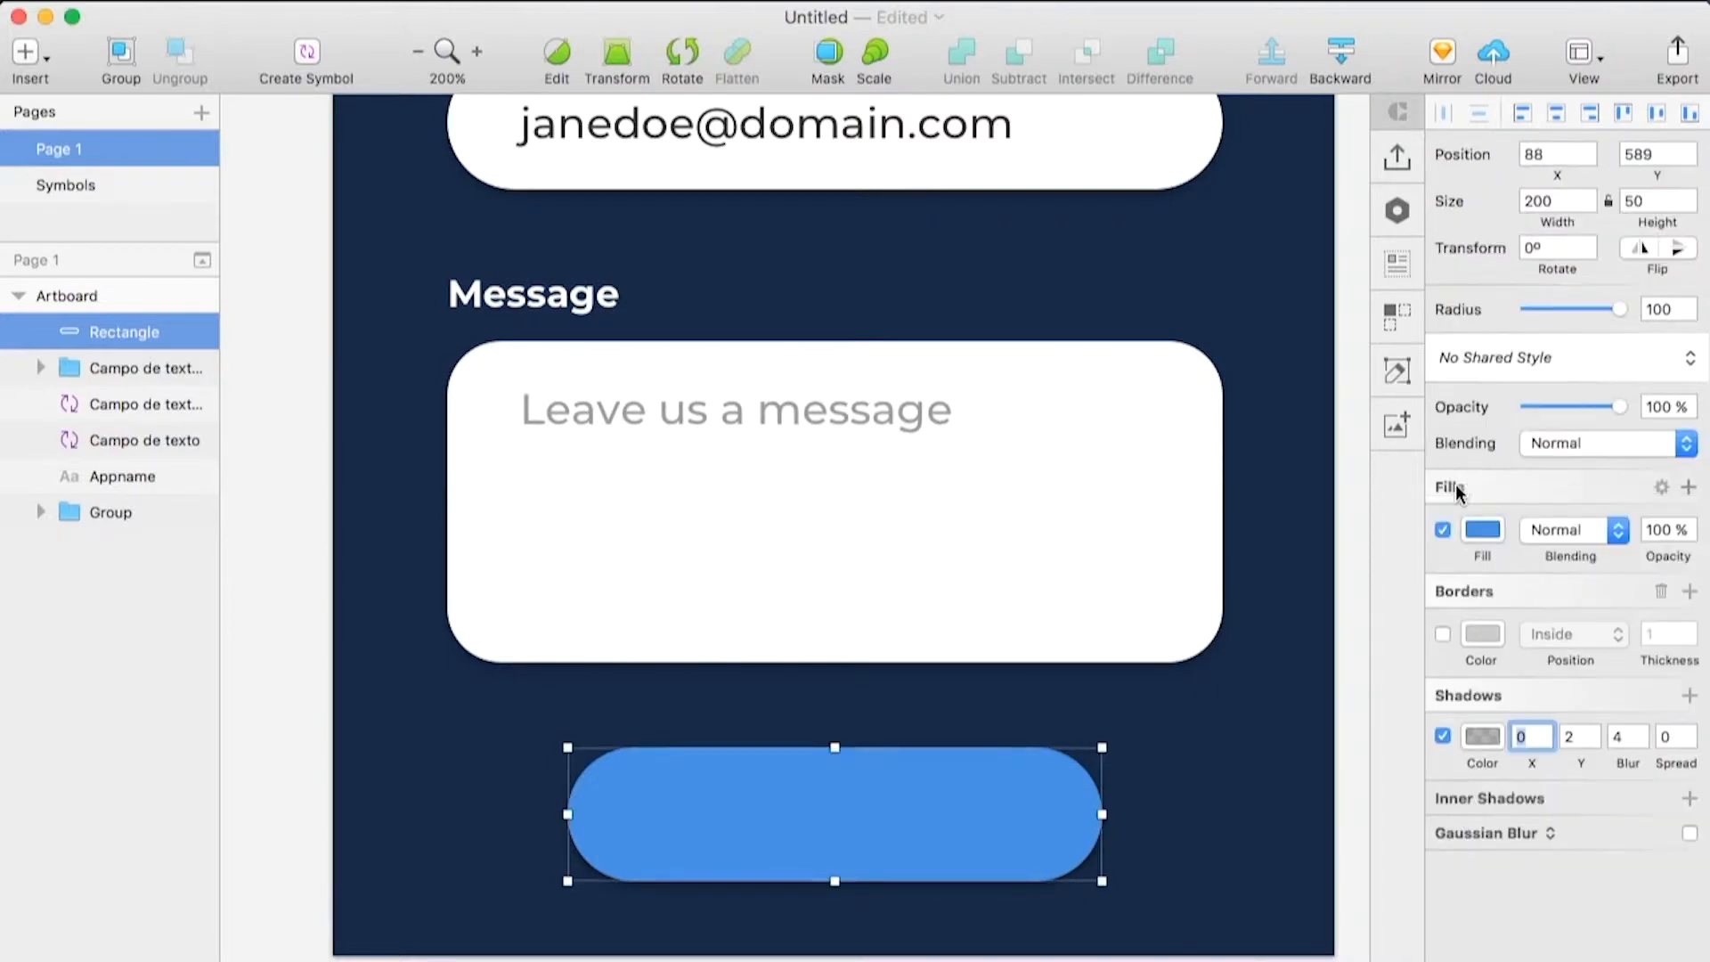
{"action": "left_click", "coordinate": [1354, 552]}
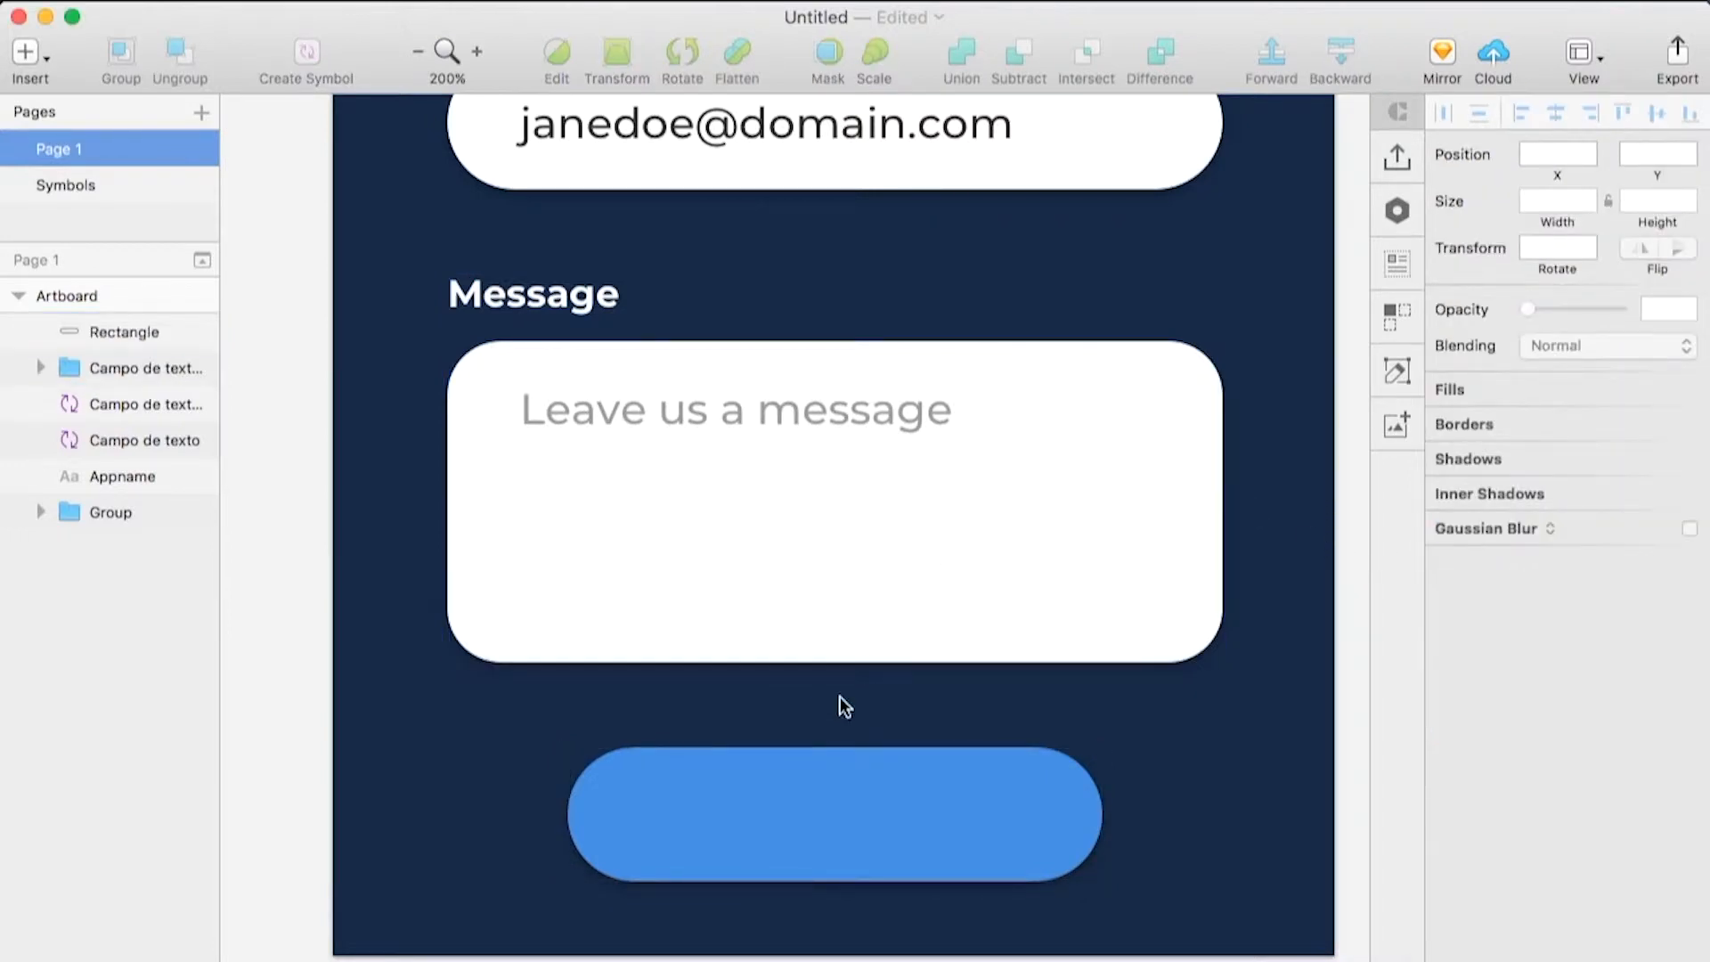
Add the text "SEND" on the blue button
{"action": "key", "text": "t"}
{"action": "left_click", "coordinate": [797, 806]}
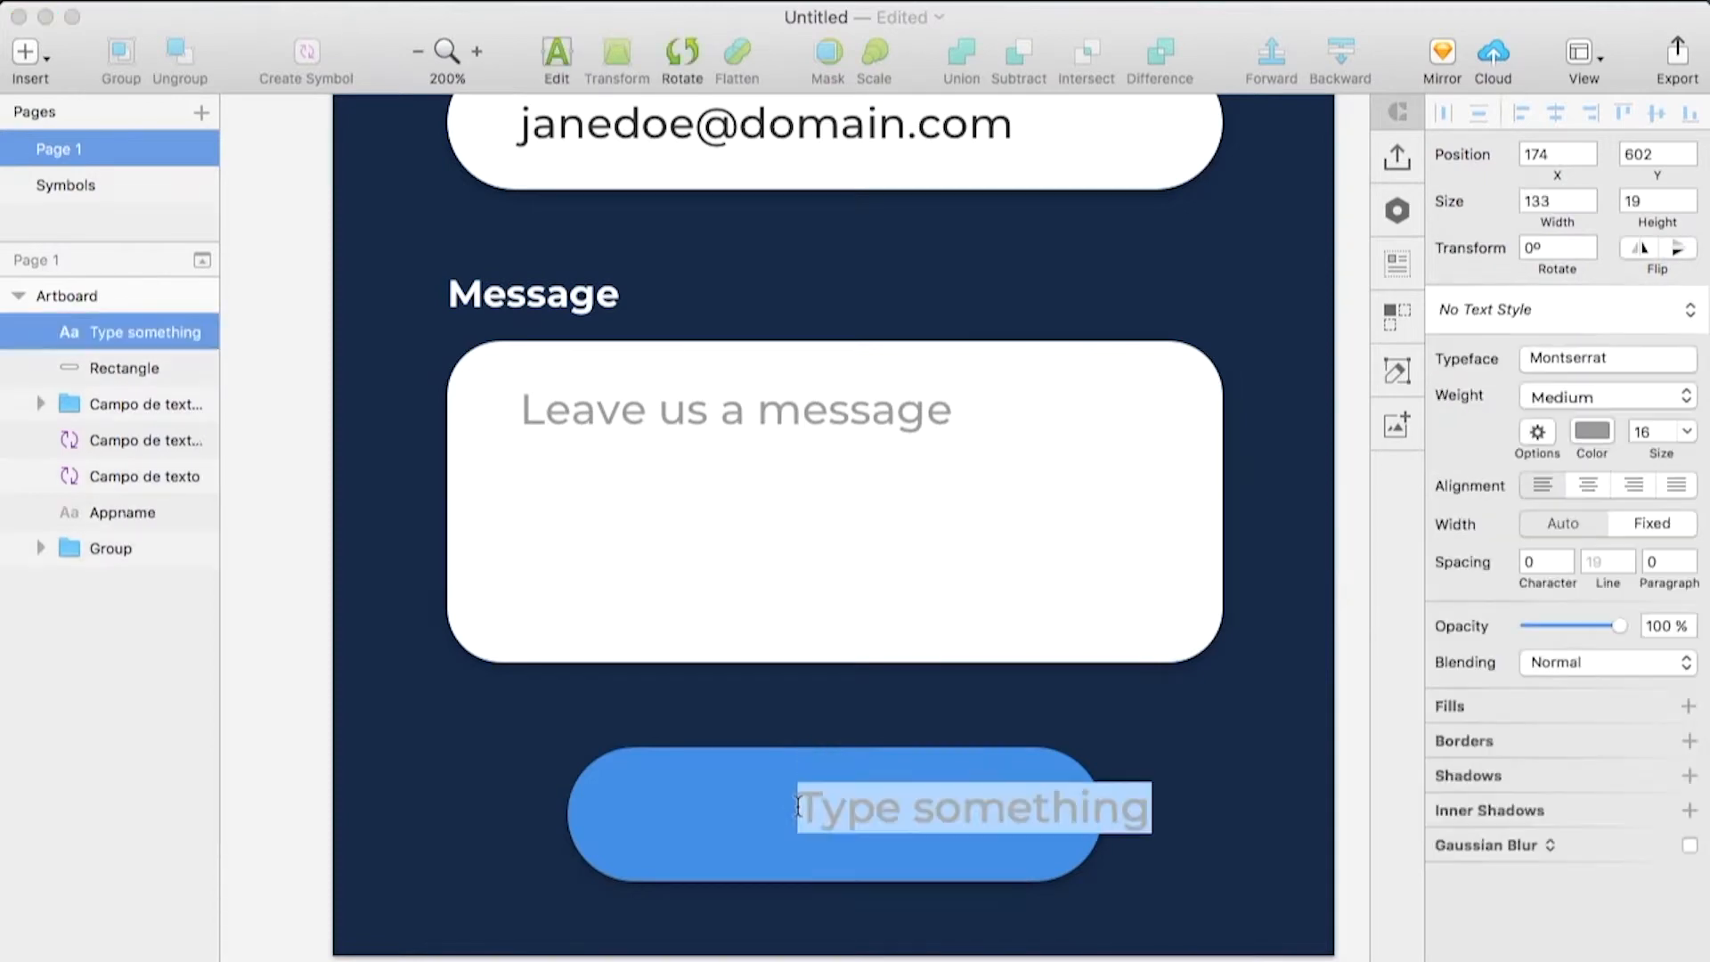
{"action": "type", "text": "SEND"}
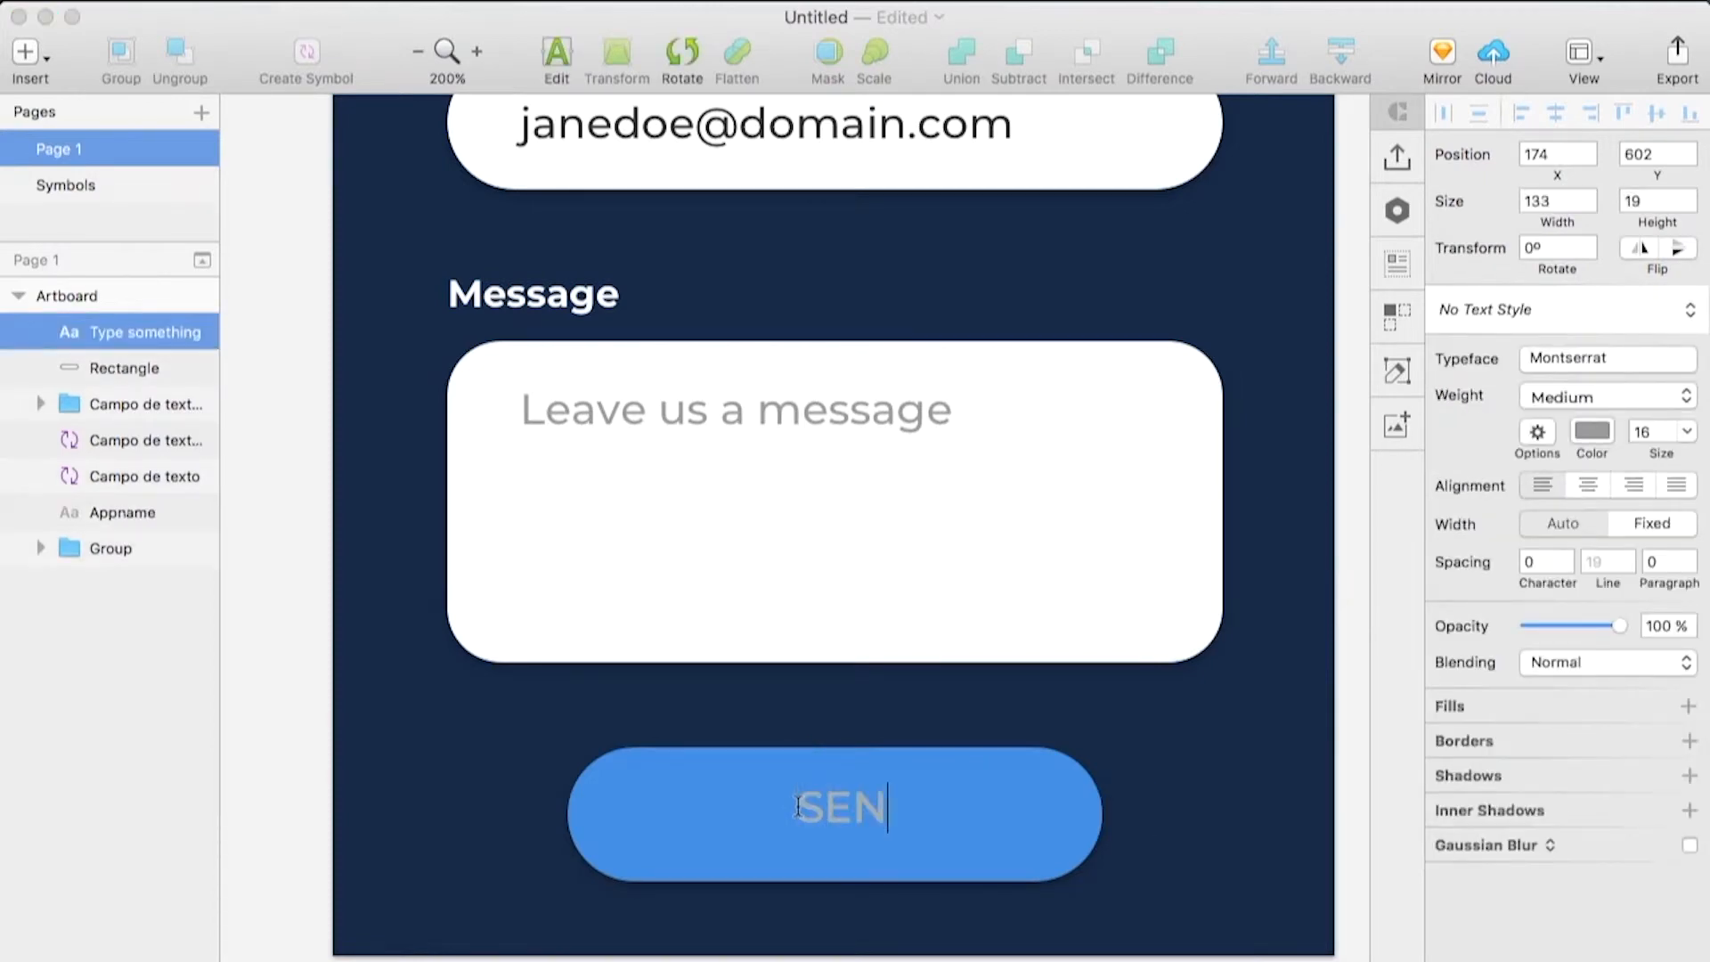
Format the "SEND" text in white with the Bold weight
{"action": "double_click", "coordinate": [831, 808]}
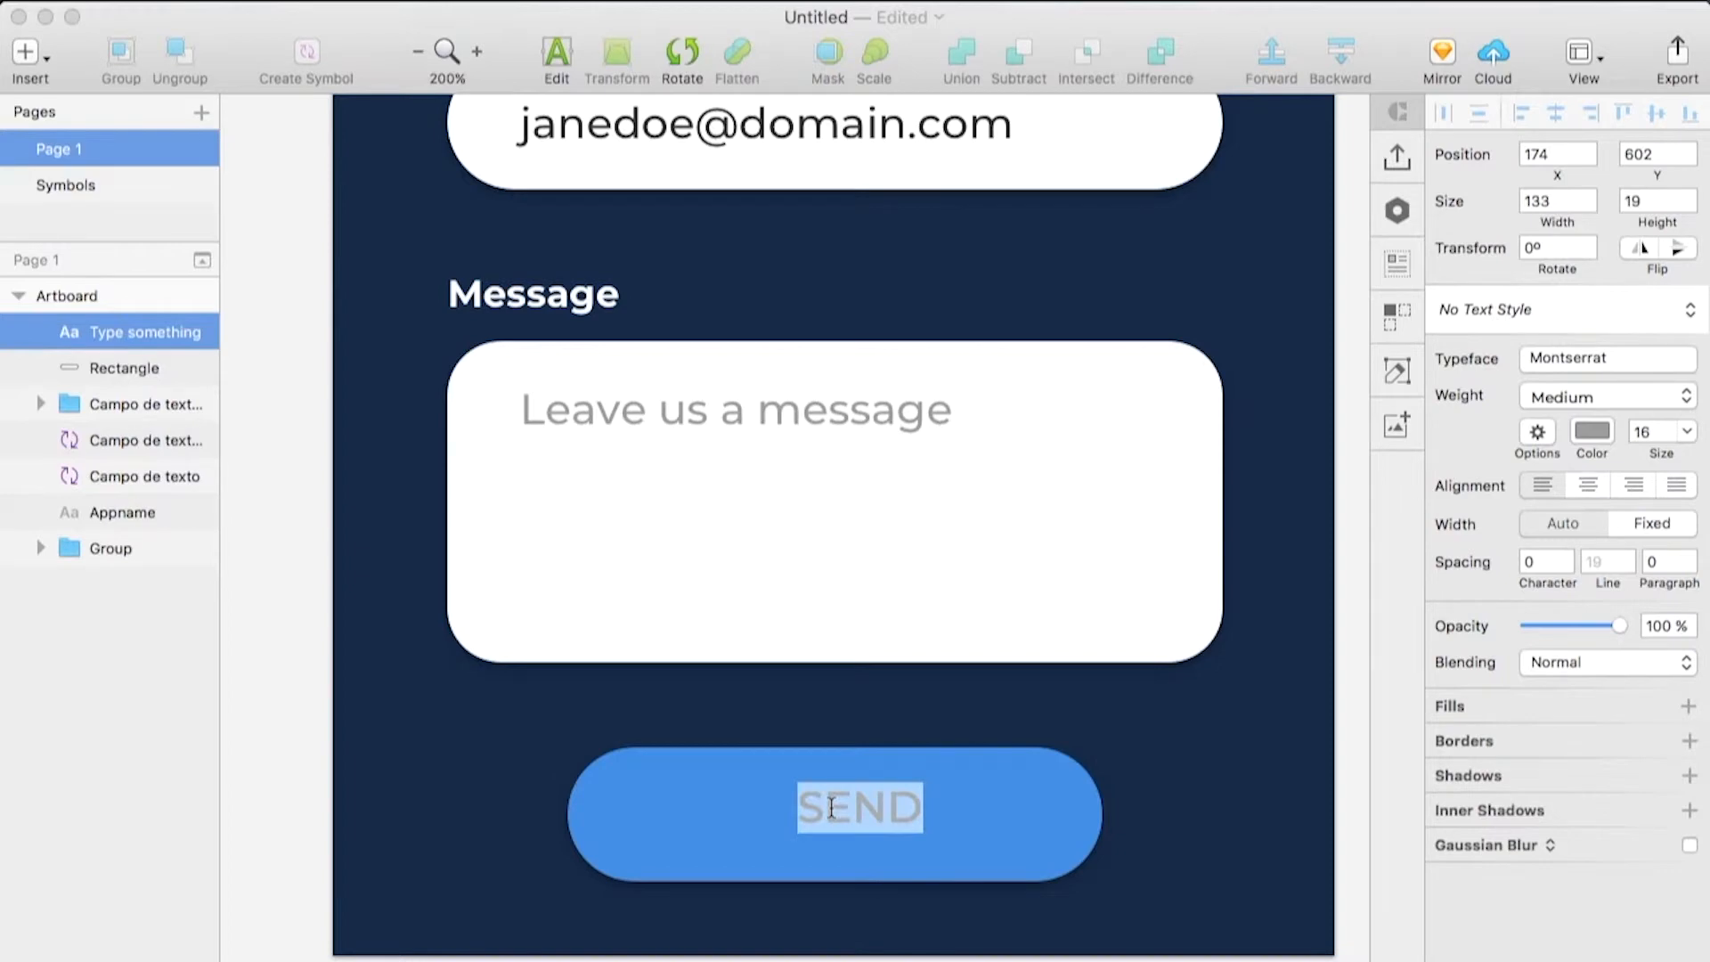
{"action": "left_click", "coordinate": [1591, 431]}
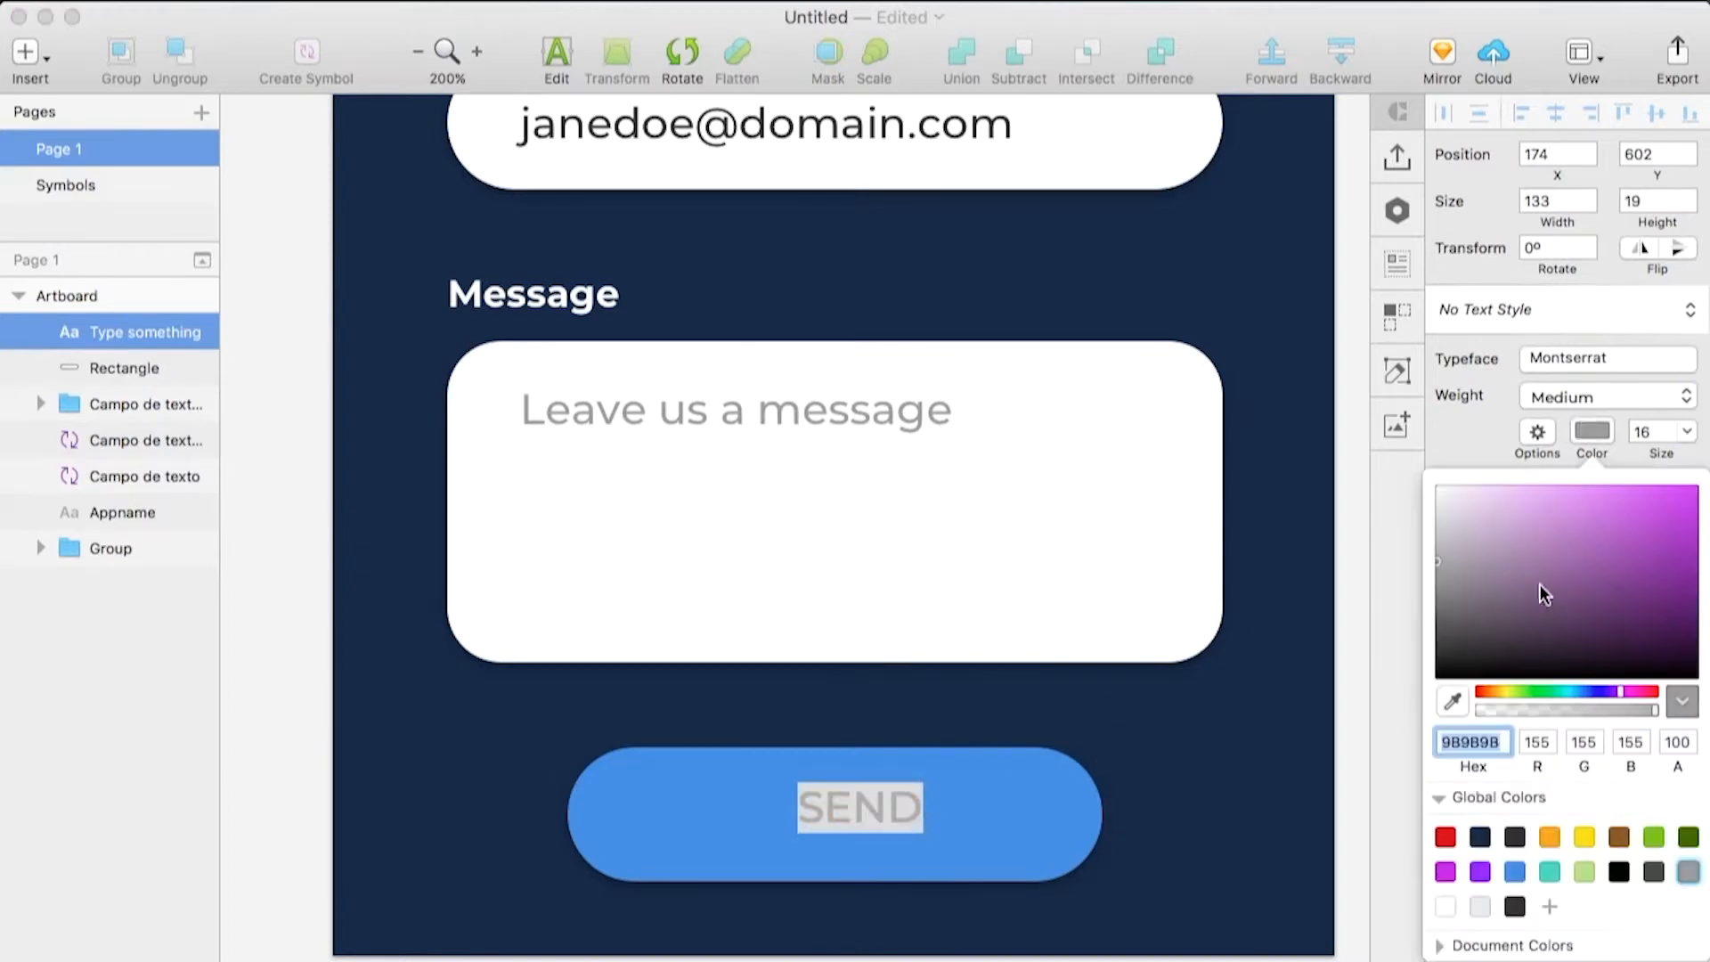
{"action": "left_click", "coordinate": [1444, 906]}
{"action": "left_click", "coordinate": [1603, 396]}
{"action": "left_click", "coordinate": [1553, 537]}
Centre the "SEND" text horizontally and vertically on the blue button
{"action": "left_click", "coordinate": [1004, 797], "text": "shift"}
{"action": "left_click", "coordinate": [1555, 113]}
{"action": "left_click", "coordinate": [1655, 112]}
{"action": "left_click", "coordinate": [970, 492]}
Create a symbol named "Botón enviar" from the "SEND" text and its blue rectangle
{"action": "key", "text": "super+0"}
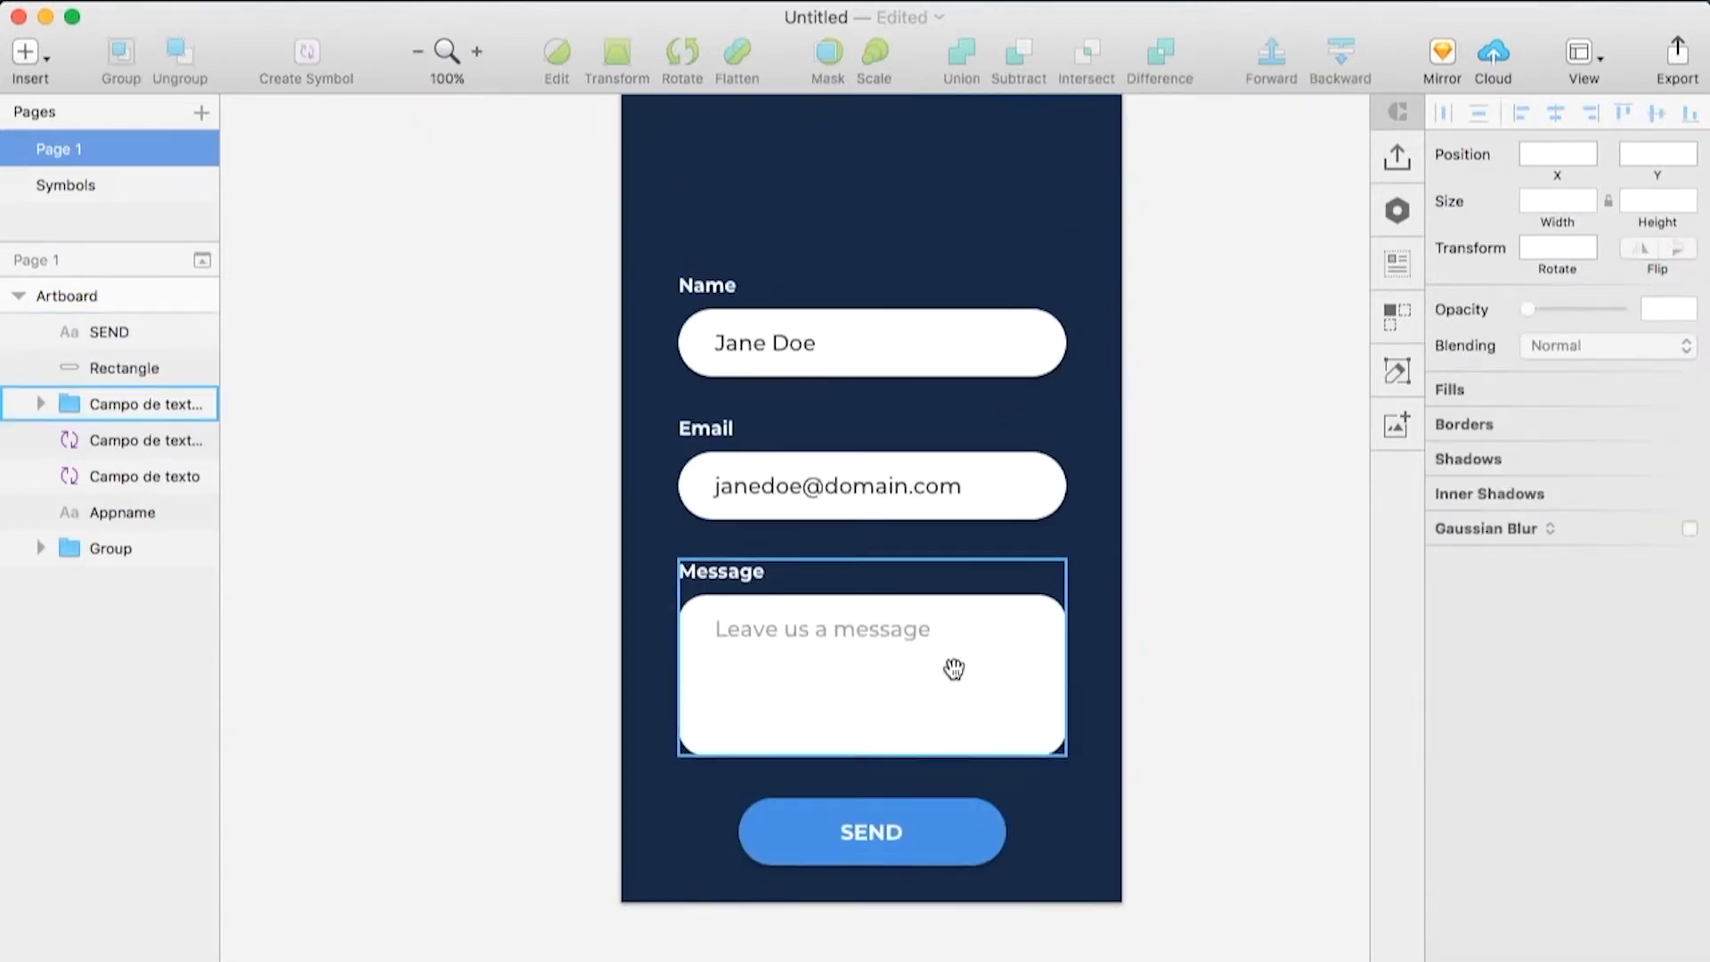
{"action": "left_click", "coordinate": [877, 832]}
{"action": "left_click", "coordinate": [935, 823], "text": "shift"}
{"action": "left_click", "coordinate": [306, 54]}
{"action": "type", "text": "Botón enviar"}
{"action": "key", "text": "Return"}
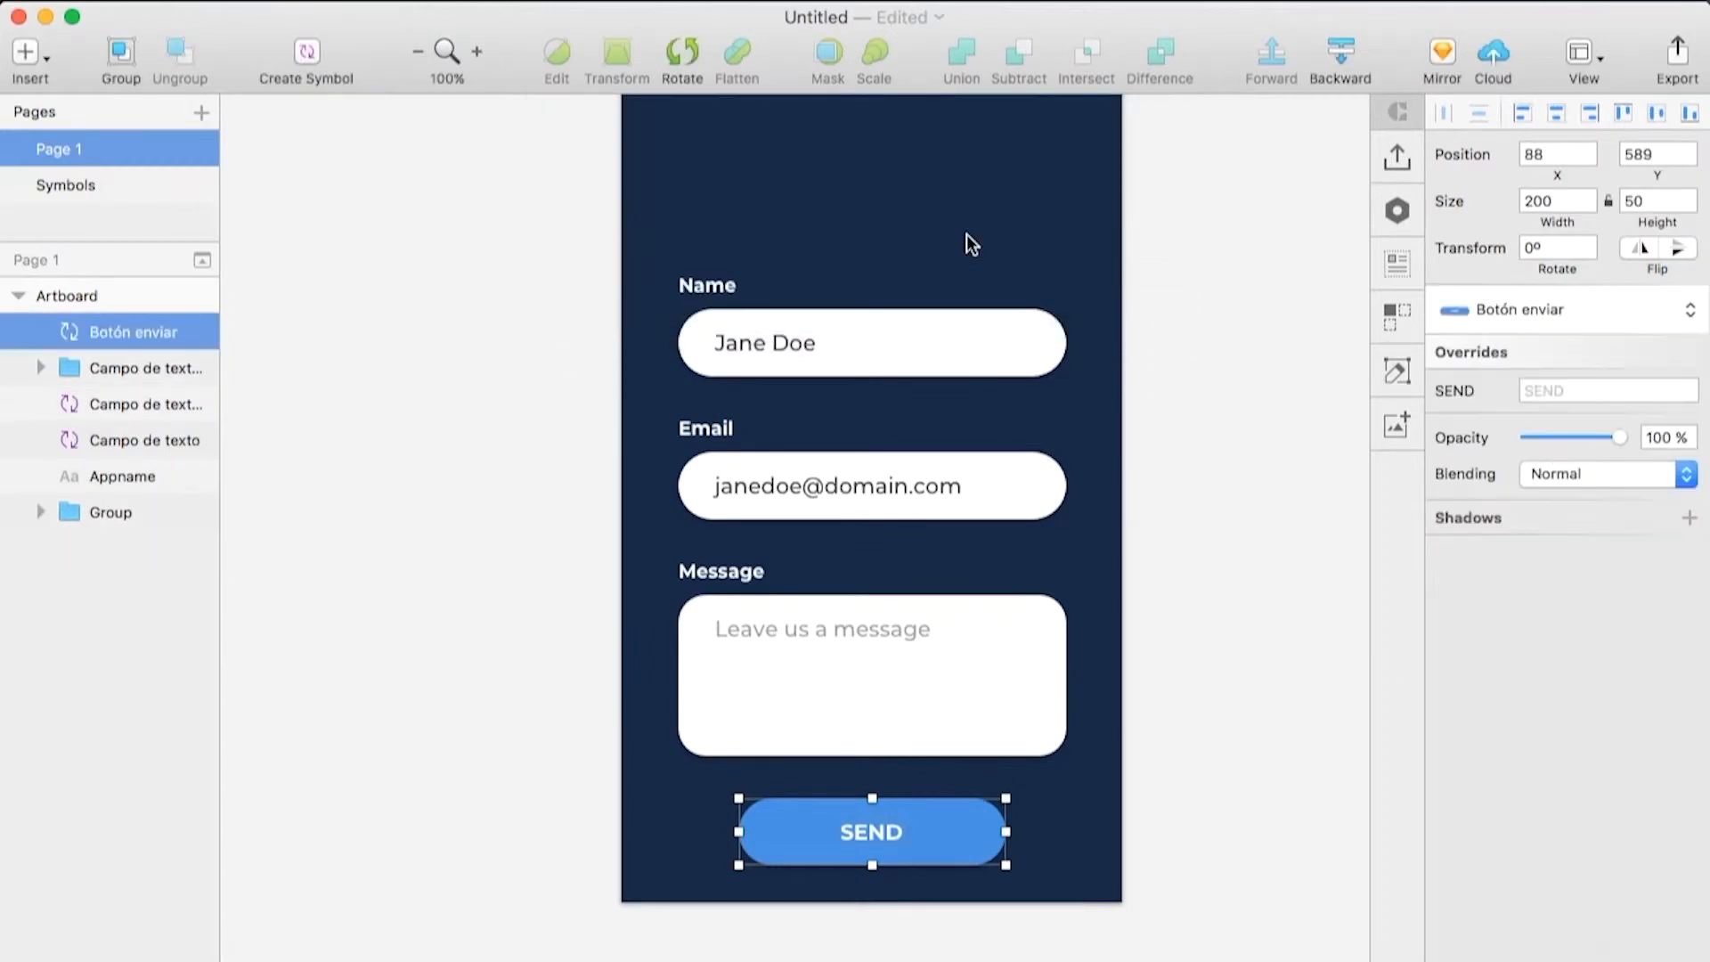
{"action": "left_click", "coordinate": [1163, 464]}
In the send button's symbol master, set the "SEND" text size to 14 and centre it on the rectangle, returning to the instance
{"action": "scroll", "coordinate": [1166, 458], "scroll_direction": "up", "scroll_amount": 3}
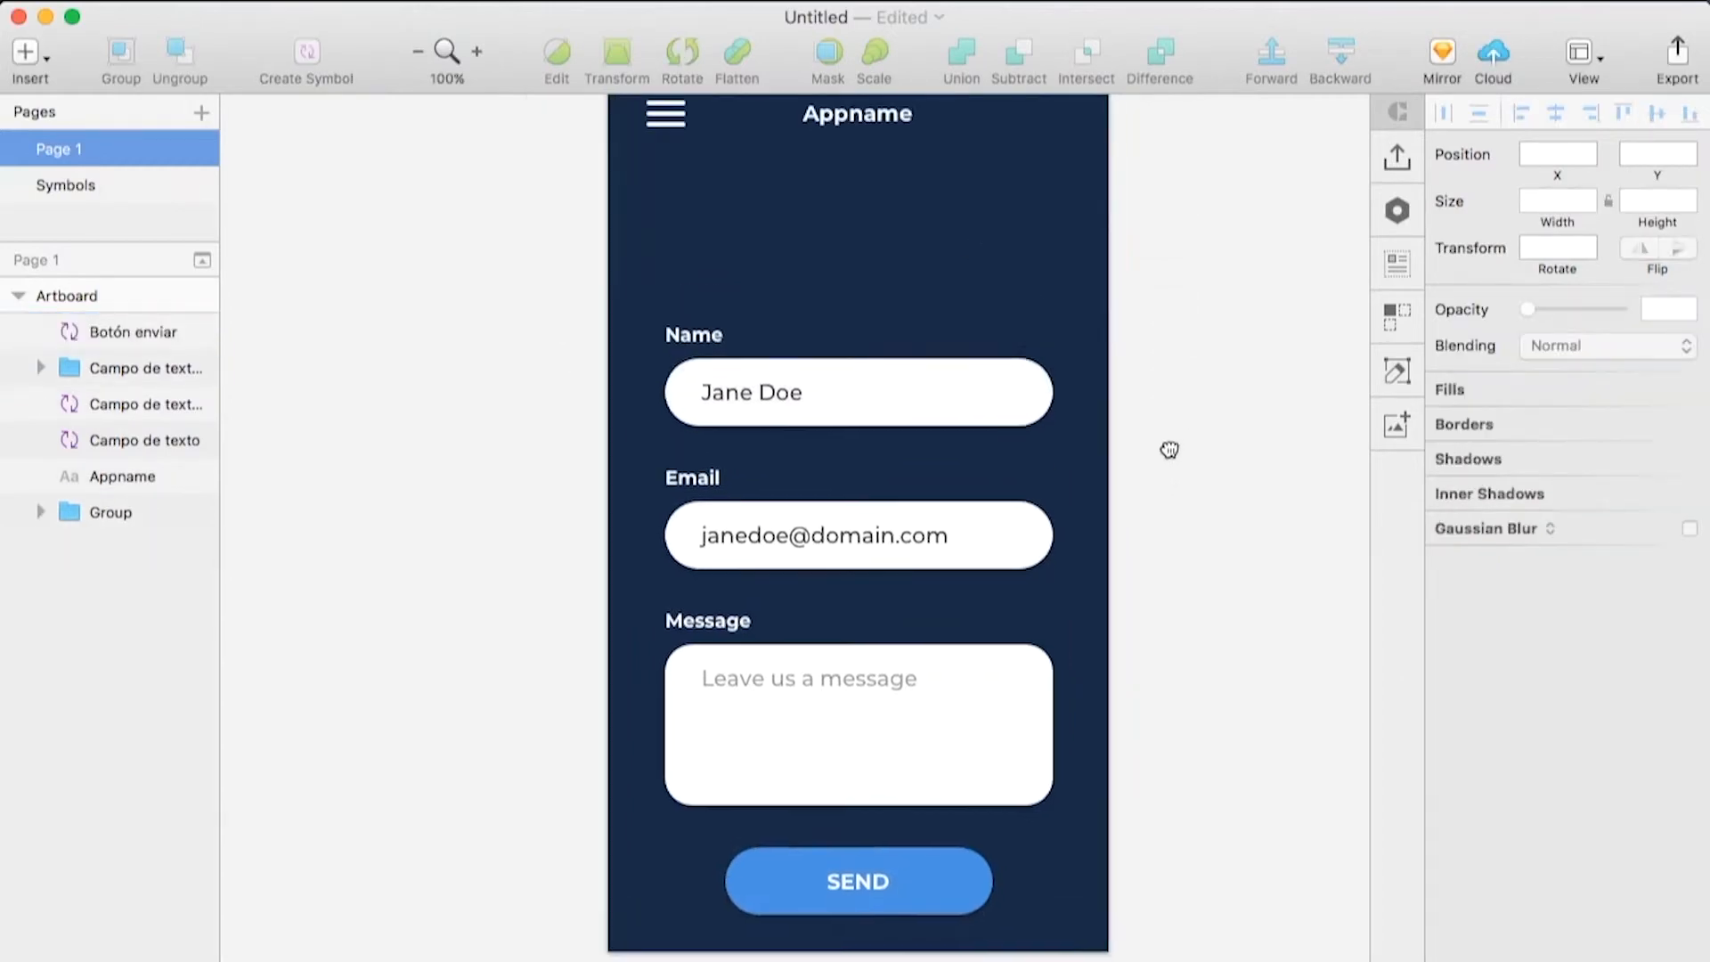
{"action": "left_click", "coordinate": [862, 891]}
{"action": "double_click", "coordinate": [864, 890]}
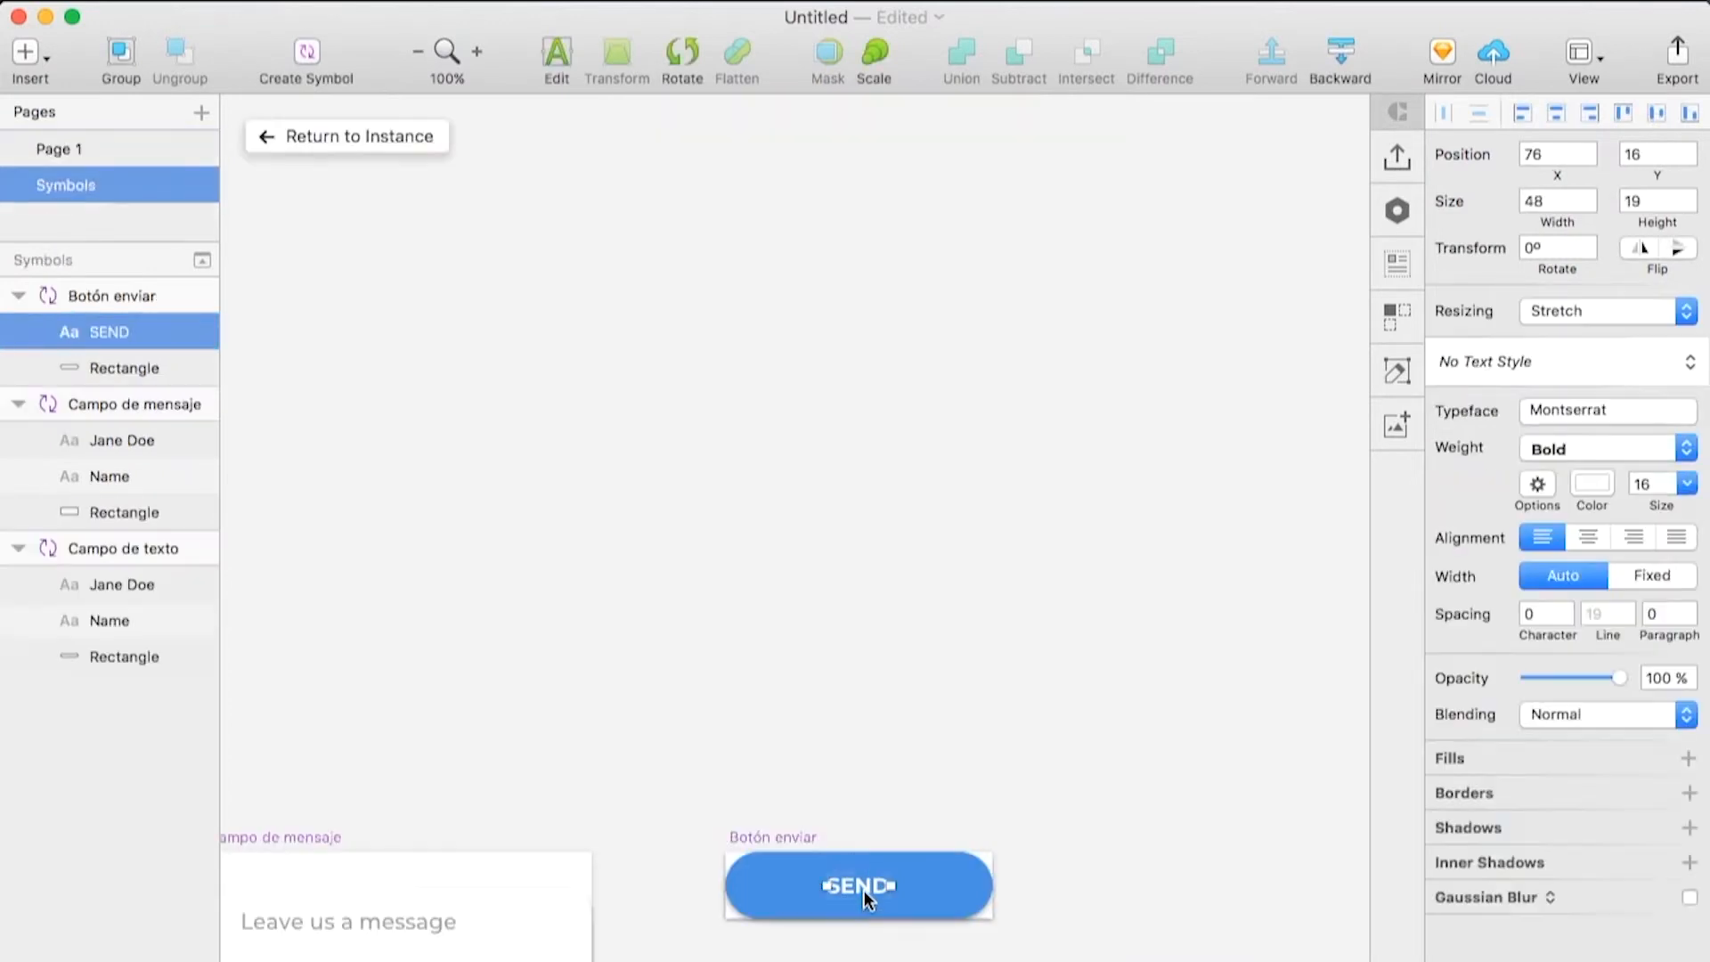
{"action": "left_click", "coordinate": [1647, 483]}
{"action": "type", "text": "14"}
{"action": "key", "text": "Return"}
{"action": "left_click", "coordinate": [947, 879], "text": "shift"}
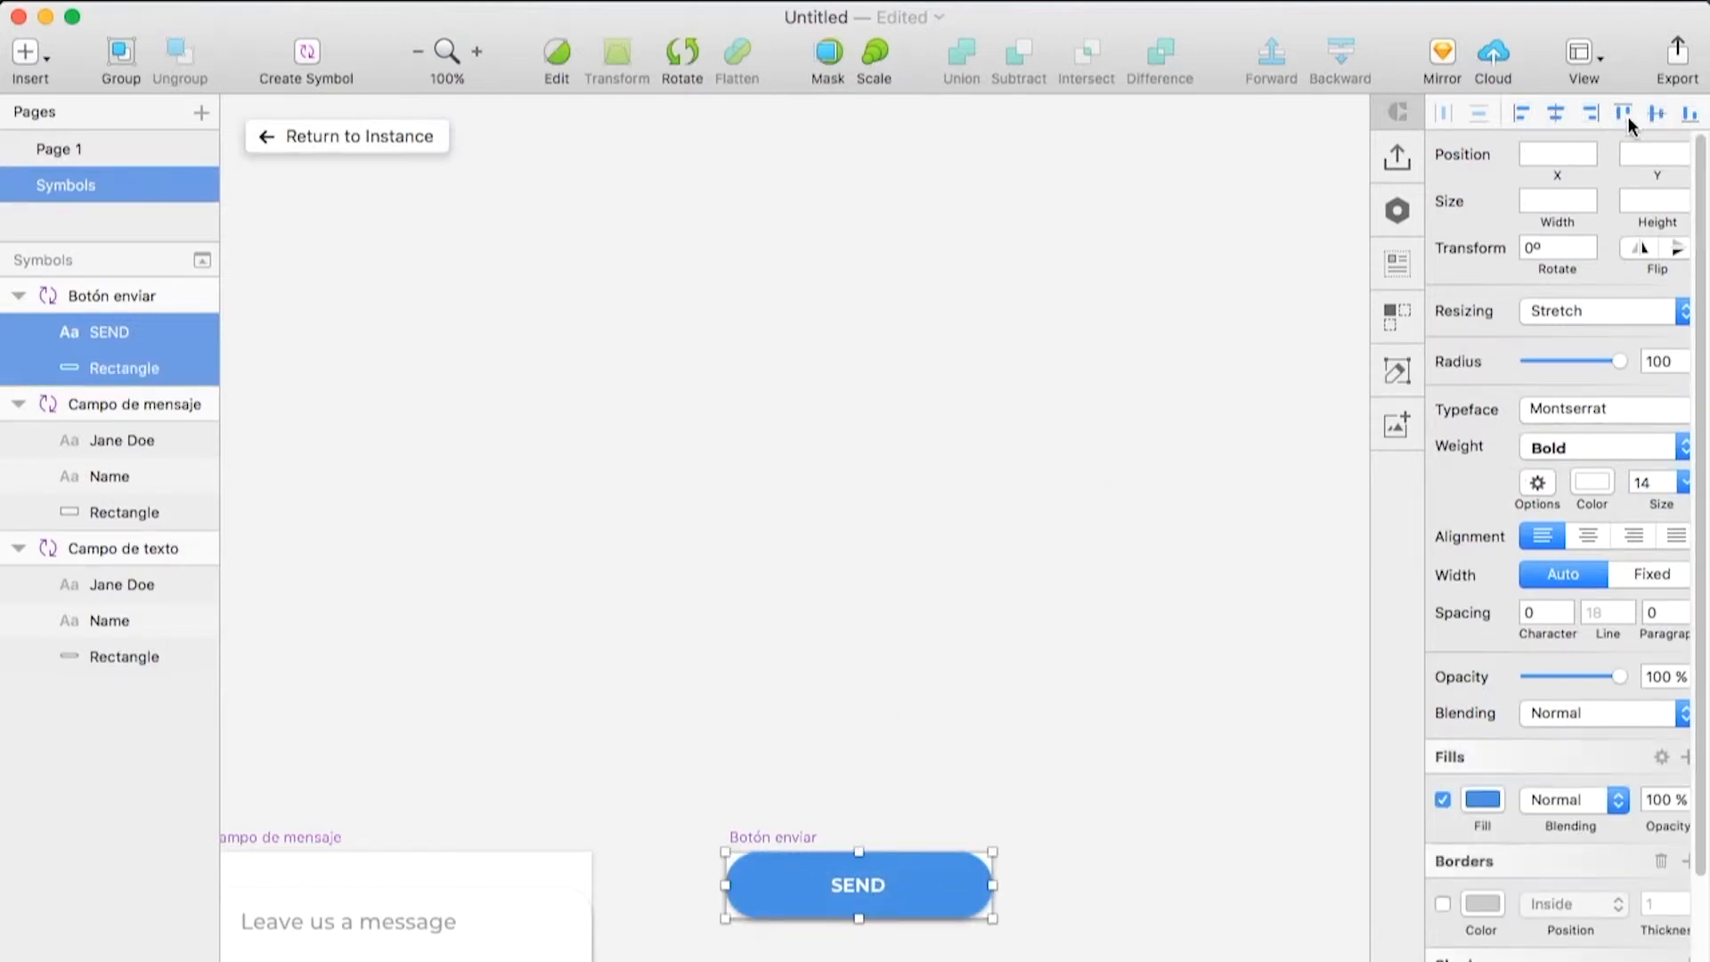
{"action": "left_click", "coordinate": [425, 137]}
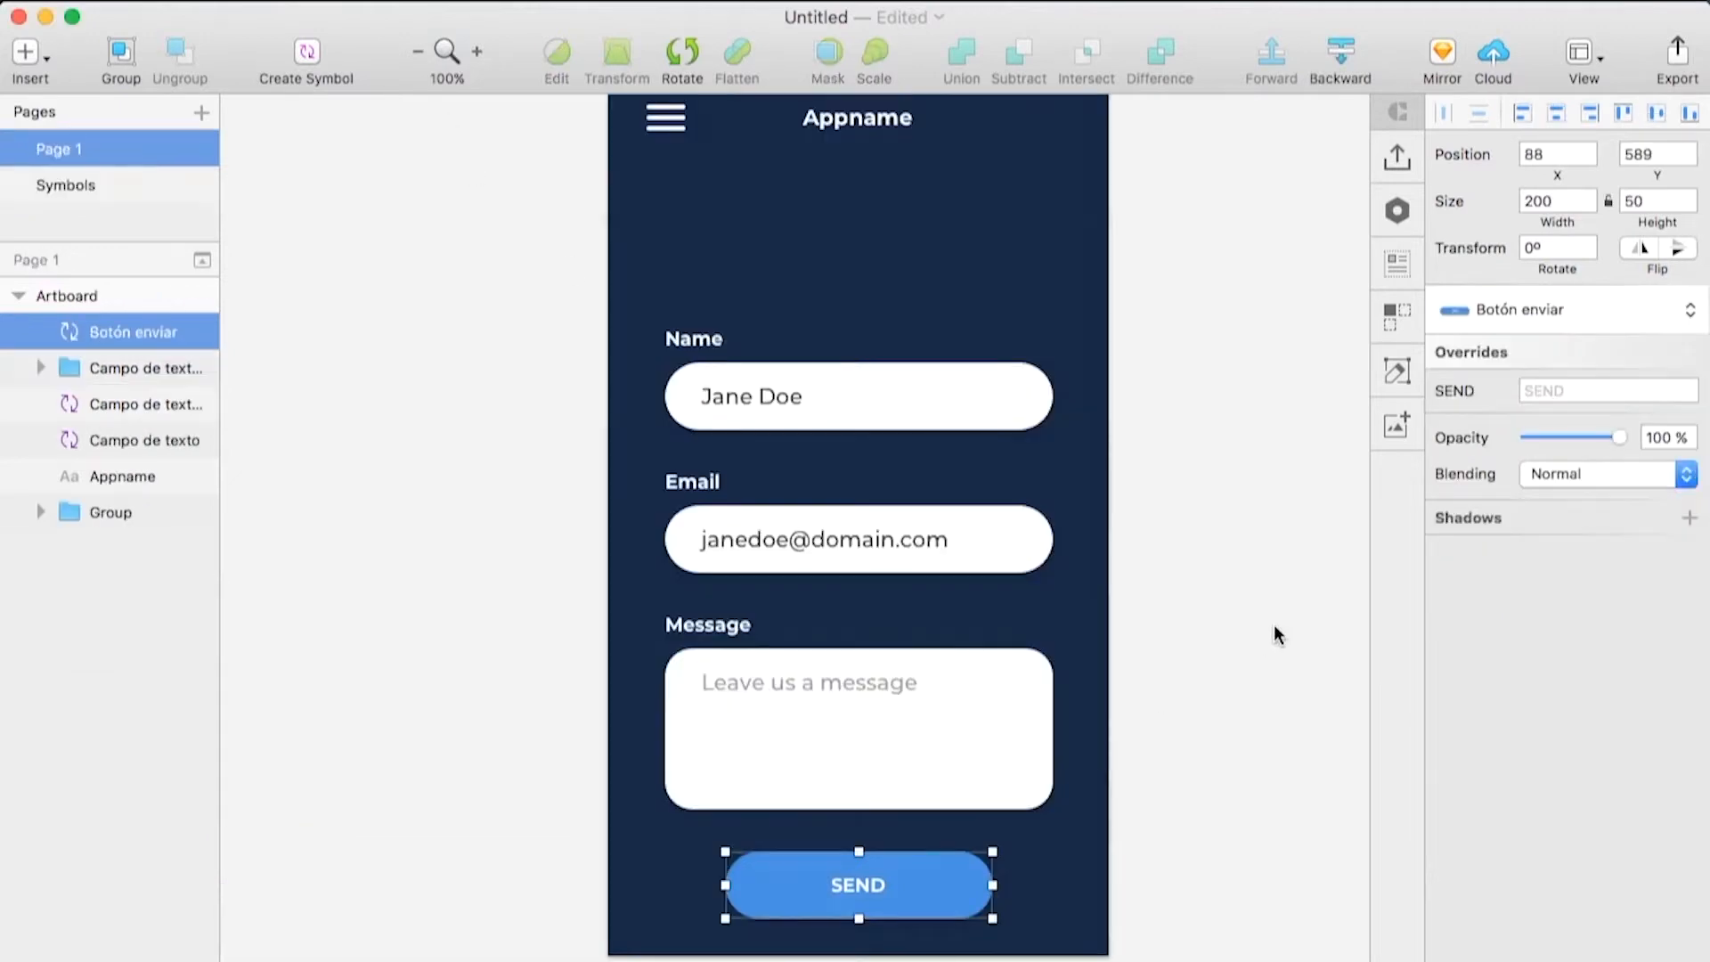
{"action": "left_click", "coordinate": [1225, 504]}
Move the Name, Email and Message fields and the send button up together by 12
{"action": "left_click_drag", "start_coordinate": [1226, 504], "coordinate": [1187, 564]}
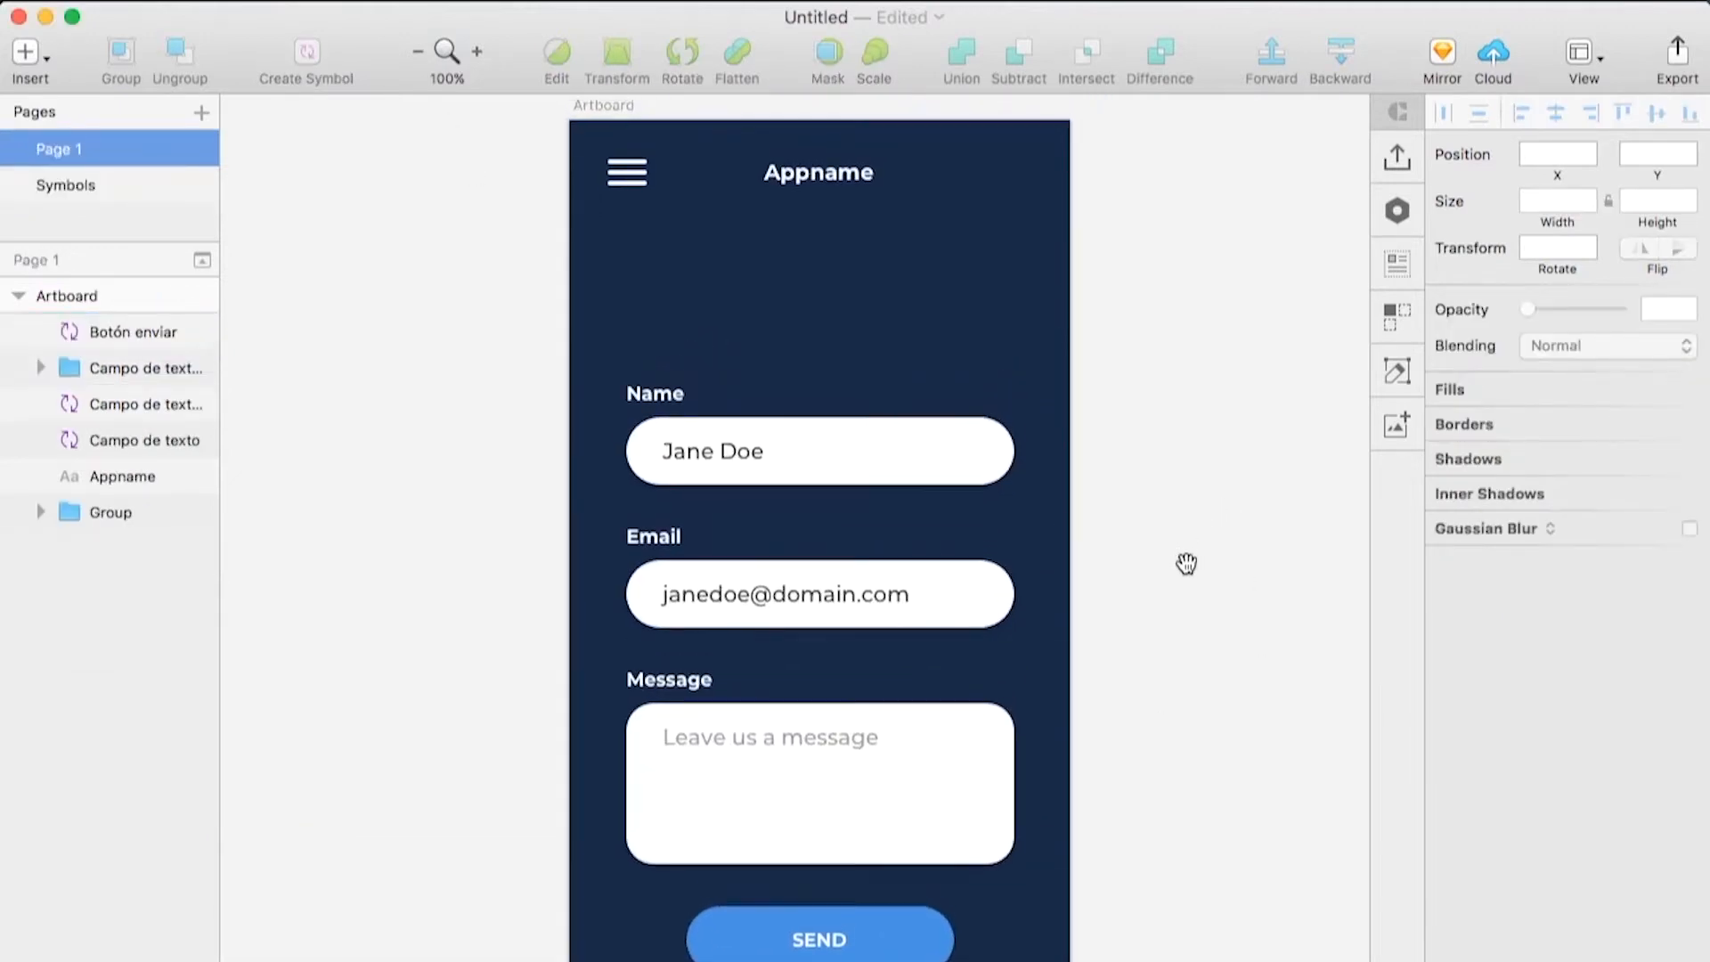
{"action": "left_click", "coordinate": [806, 458]}
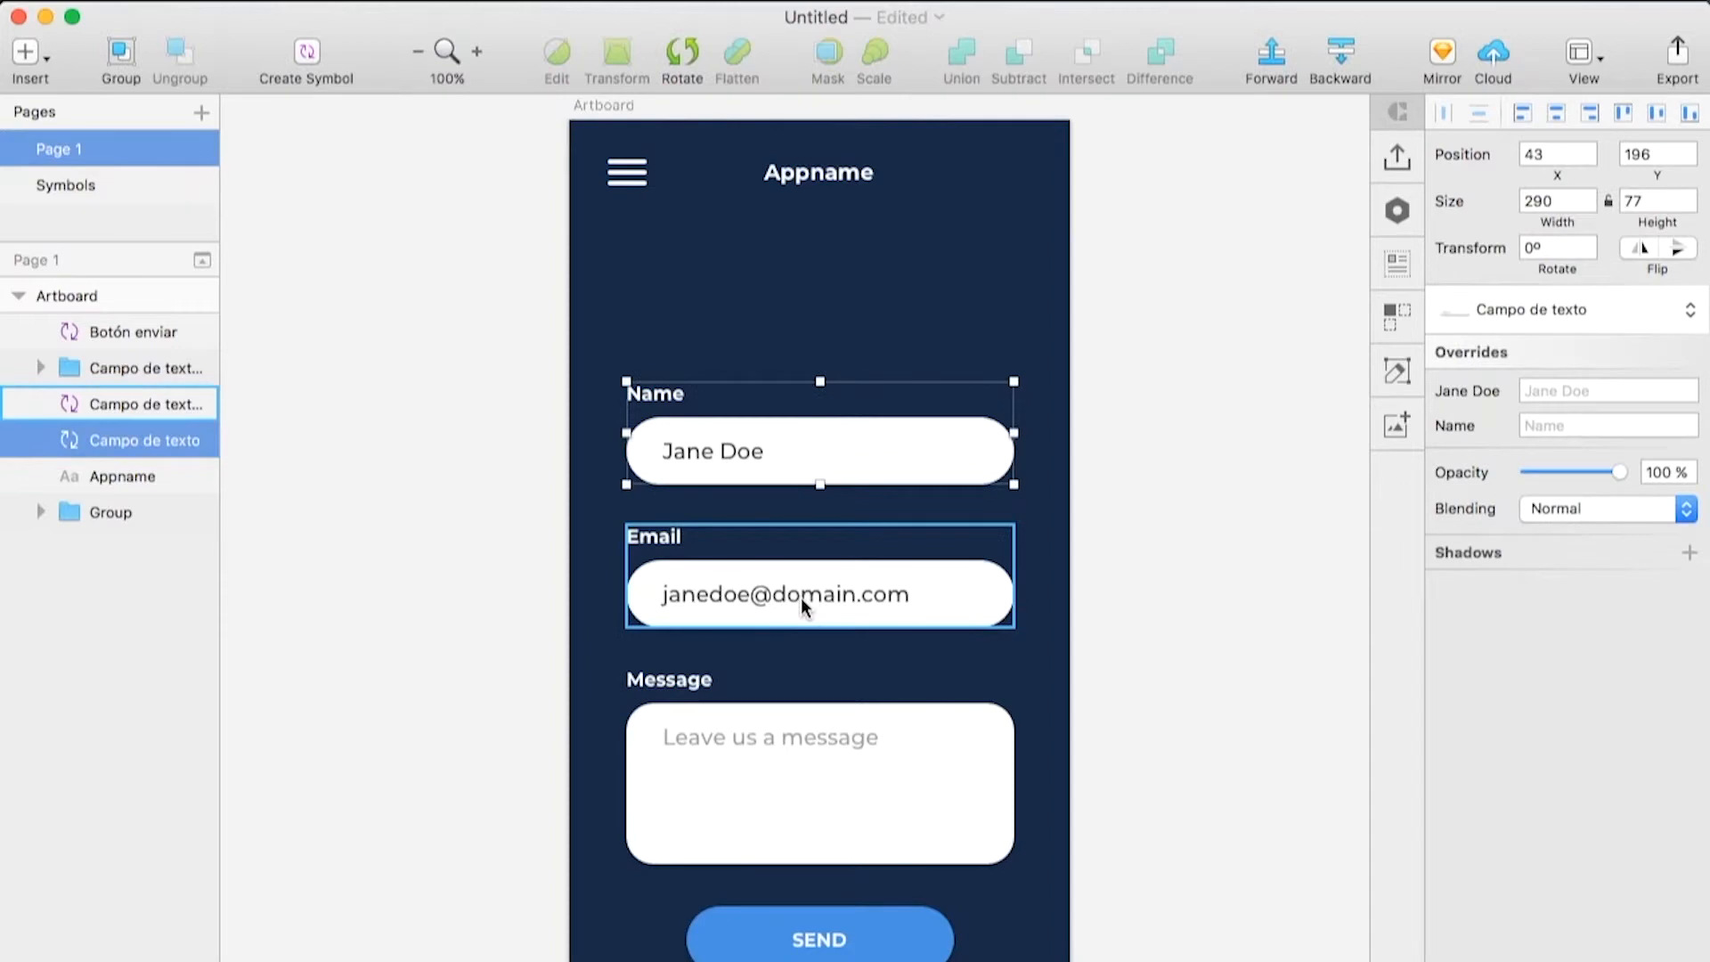
{"action": "left_click", "coordinate": [800, 596], "text": "shift"}
{"action": "left_click", "coordinate": [809, 756], "text": "shift"}
{"action": "left_click", "coordinate": [824, 922], "text": "shift"}
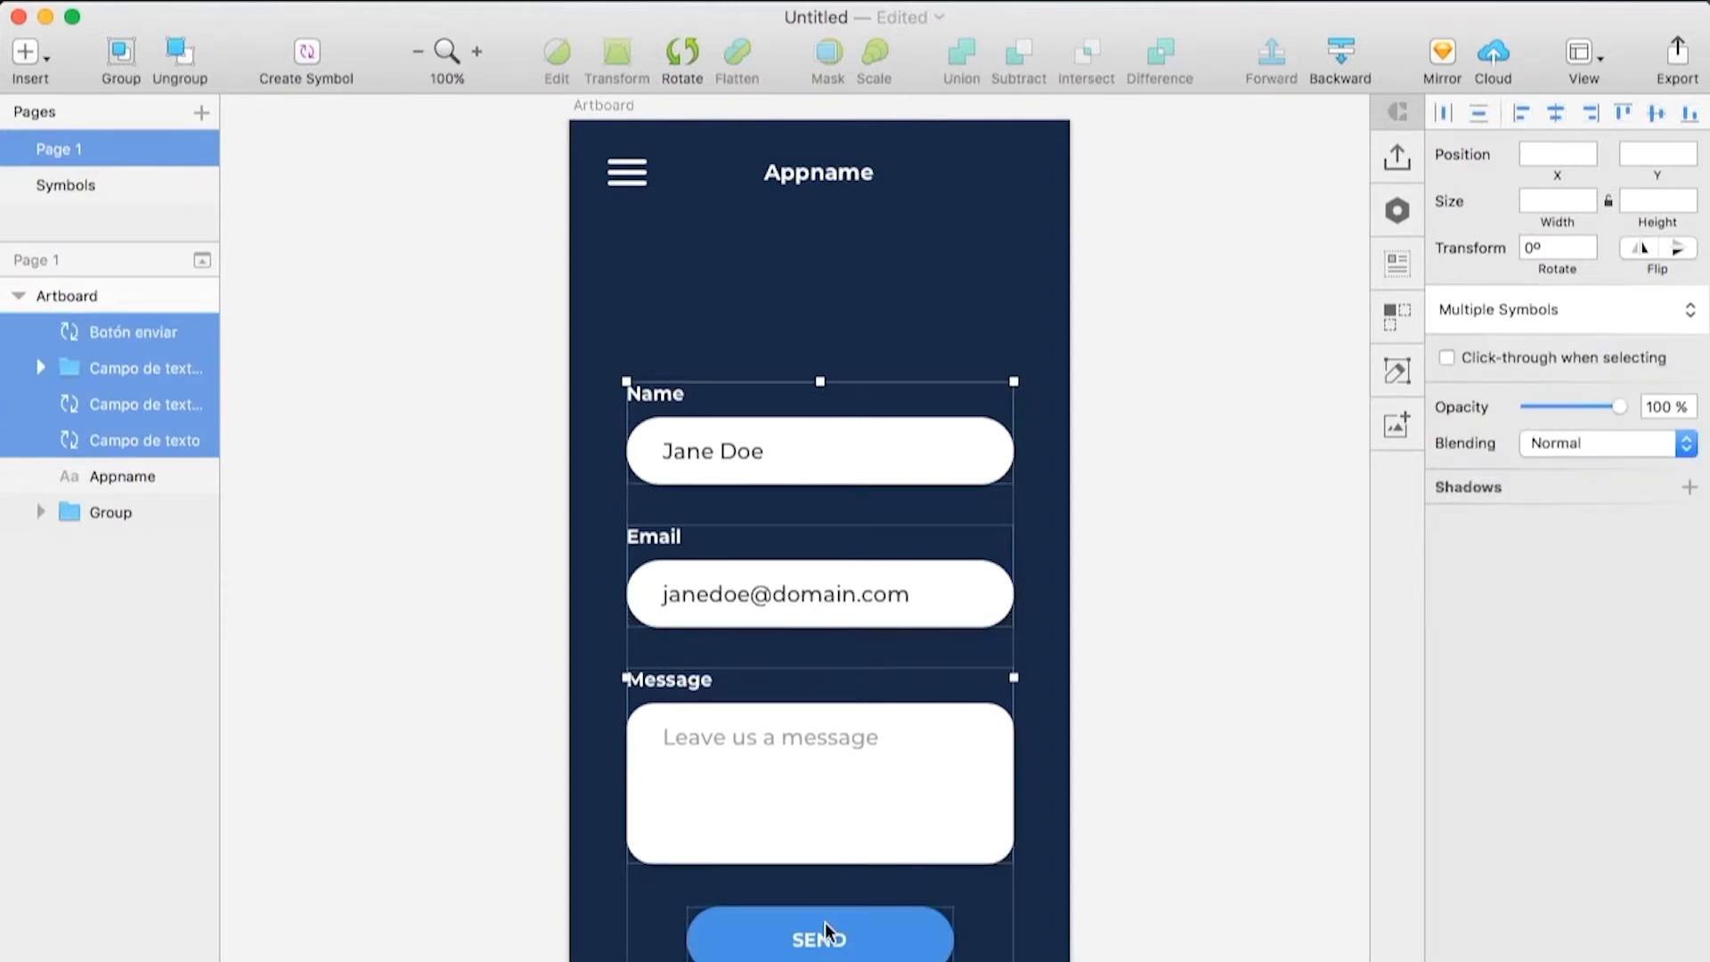
{"action": "mouse_move", "coordinate": [824, 922]}
{"action": "left_mouse_down"}
{"action": "mouse_move", "coordinate": [836, 904]}
{"action": "mouse_move", "coordinate": [836, 920]}
{"action": "left_mouse_up"}
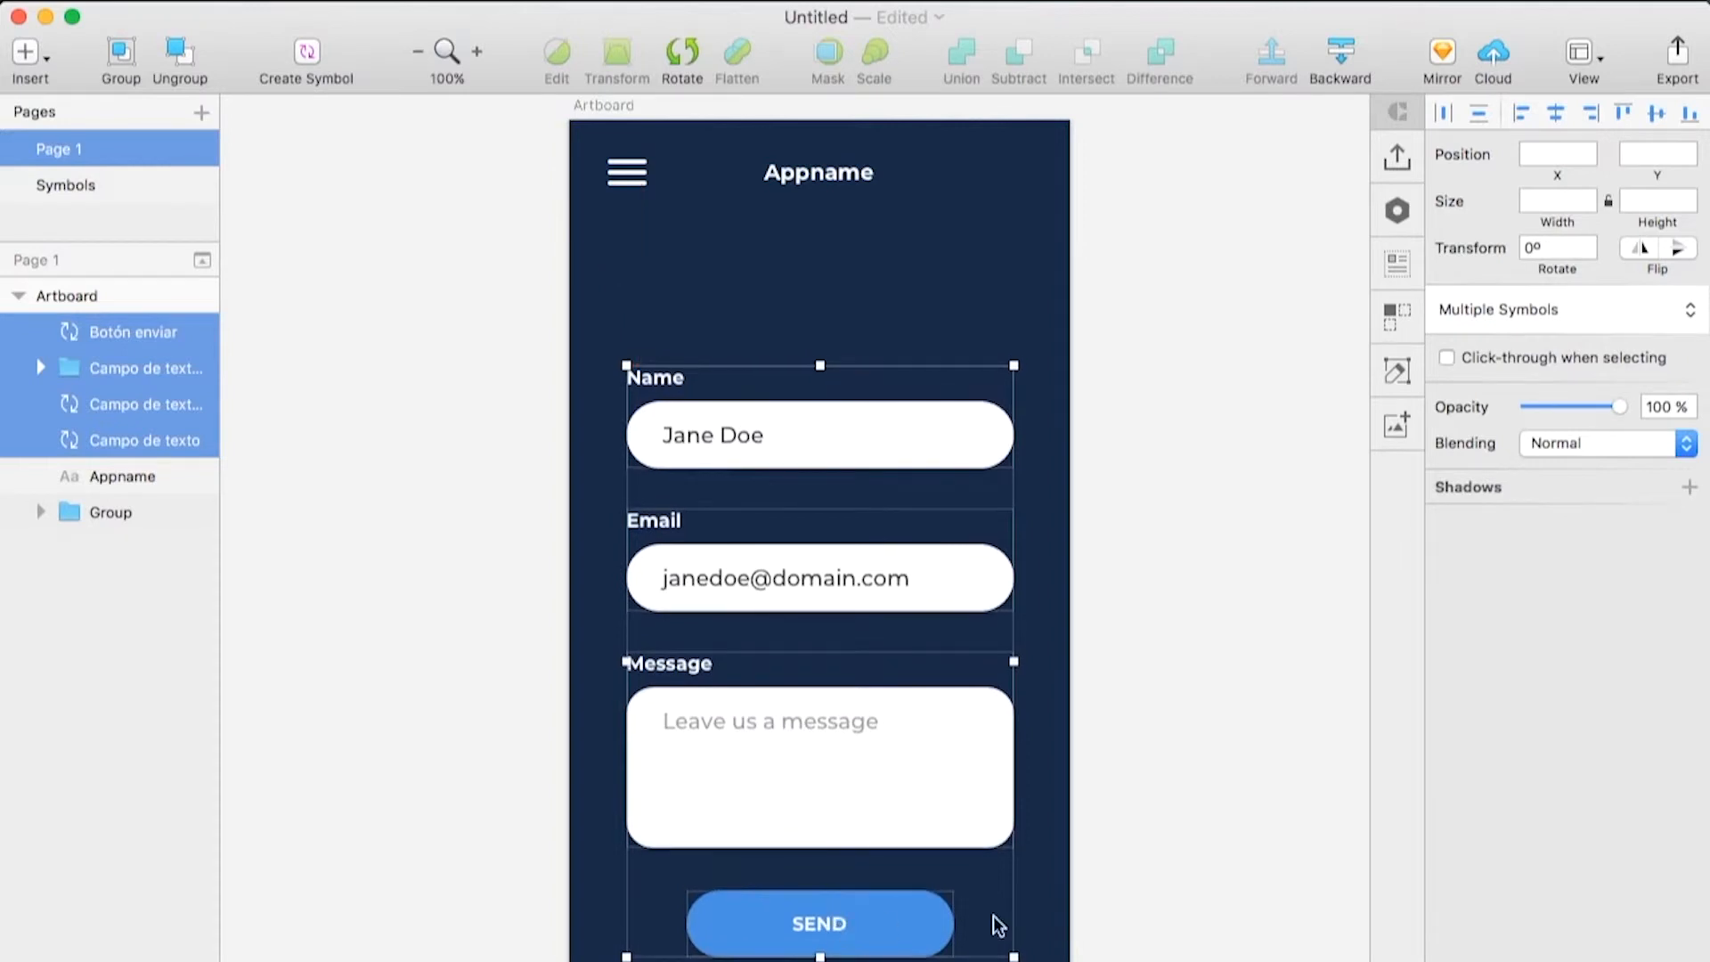
{"action": "left_click", "coordinate": [1078, 912]}
Nudge the send button down to a Y position of 580
{"action": "left_click", "coordinate": [926, 922]}
{"action": "key", "text": "alt"}
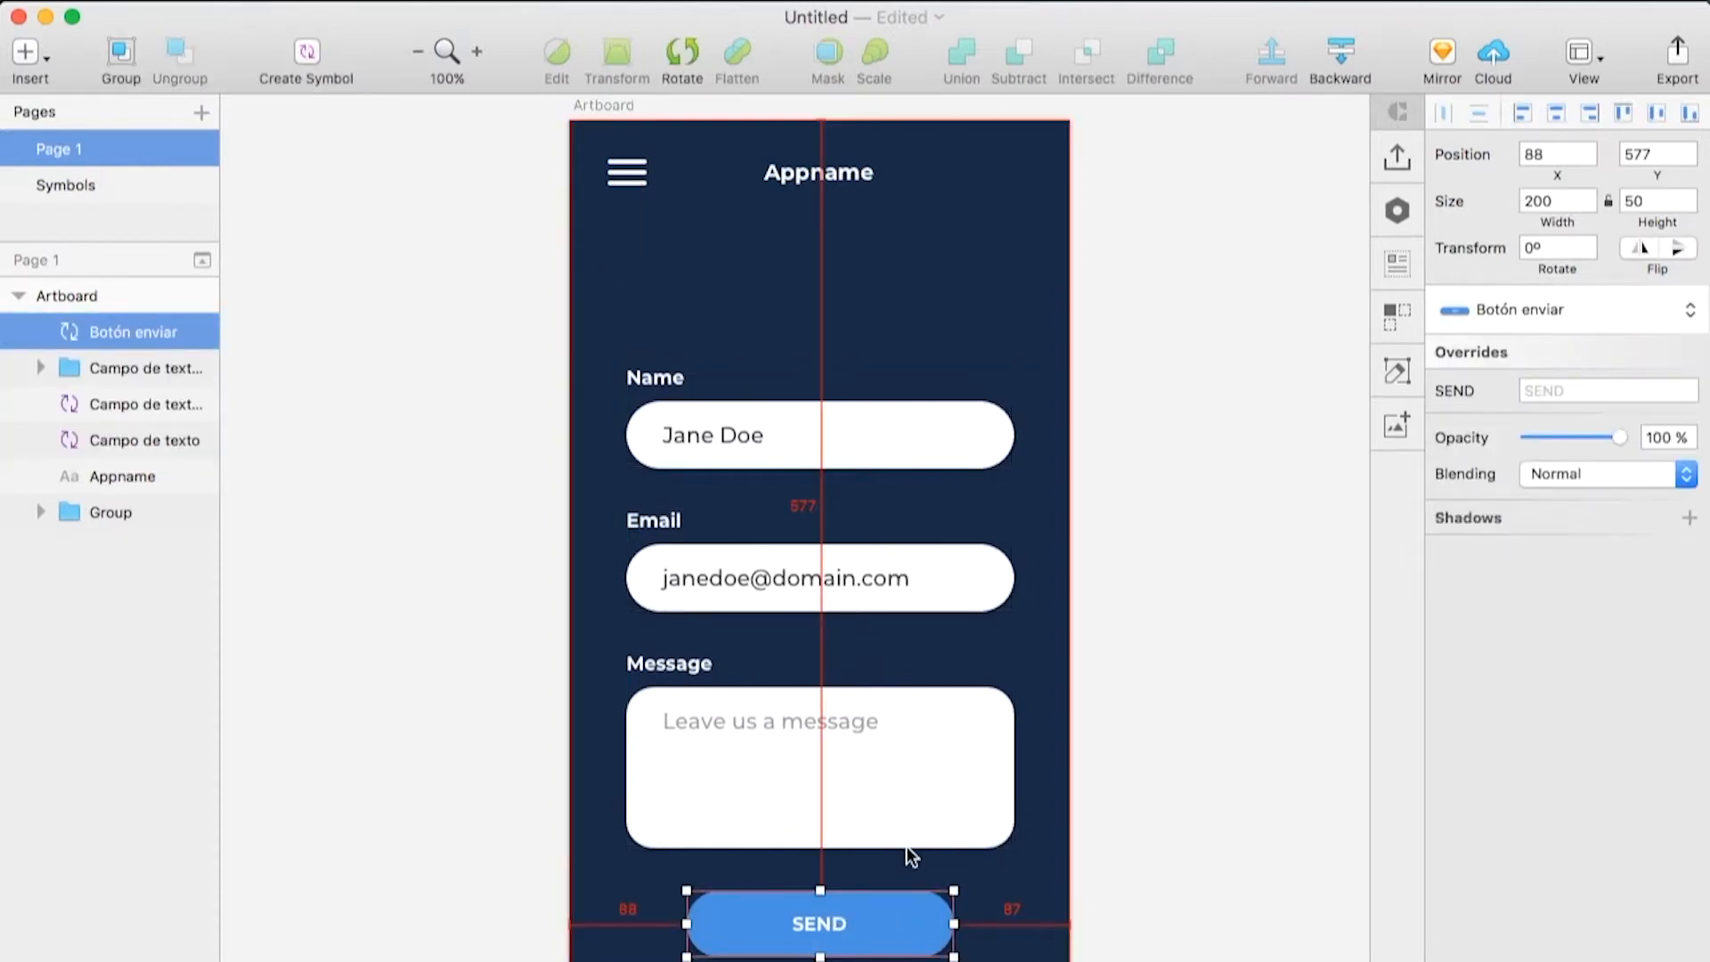
{"action": "key", "text": "Down"}
{"action": "key", "text": "Down"}
{"action": "key", "text": "Down"}
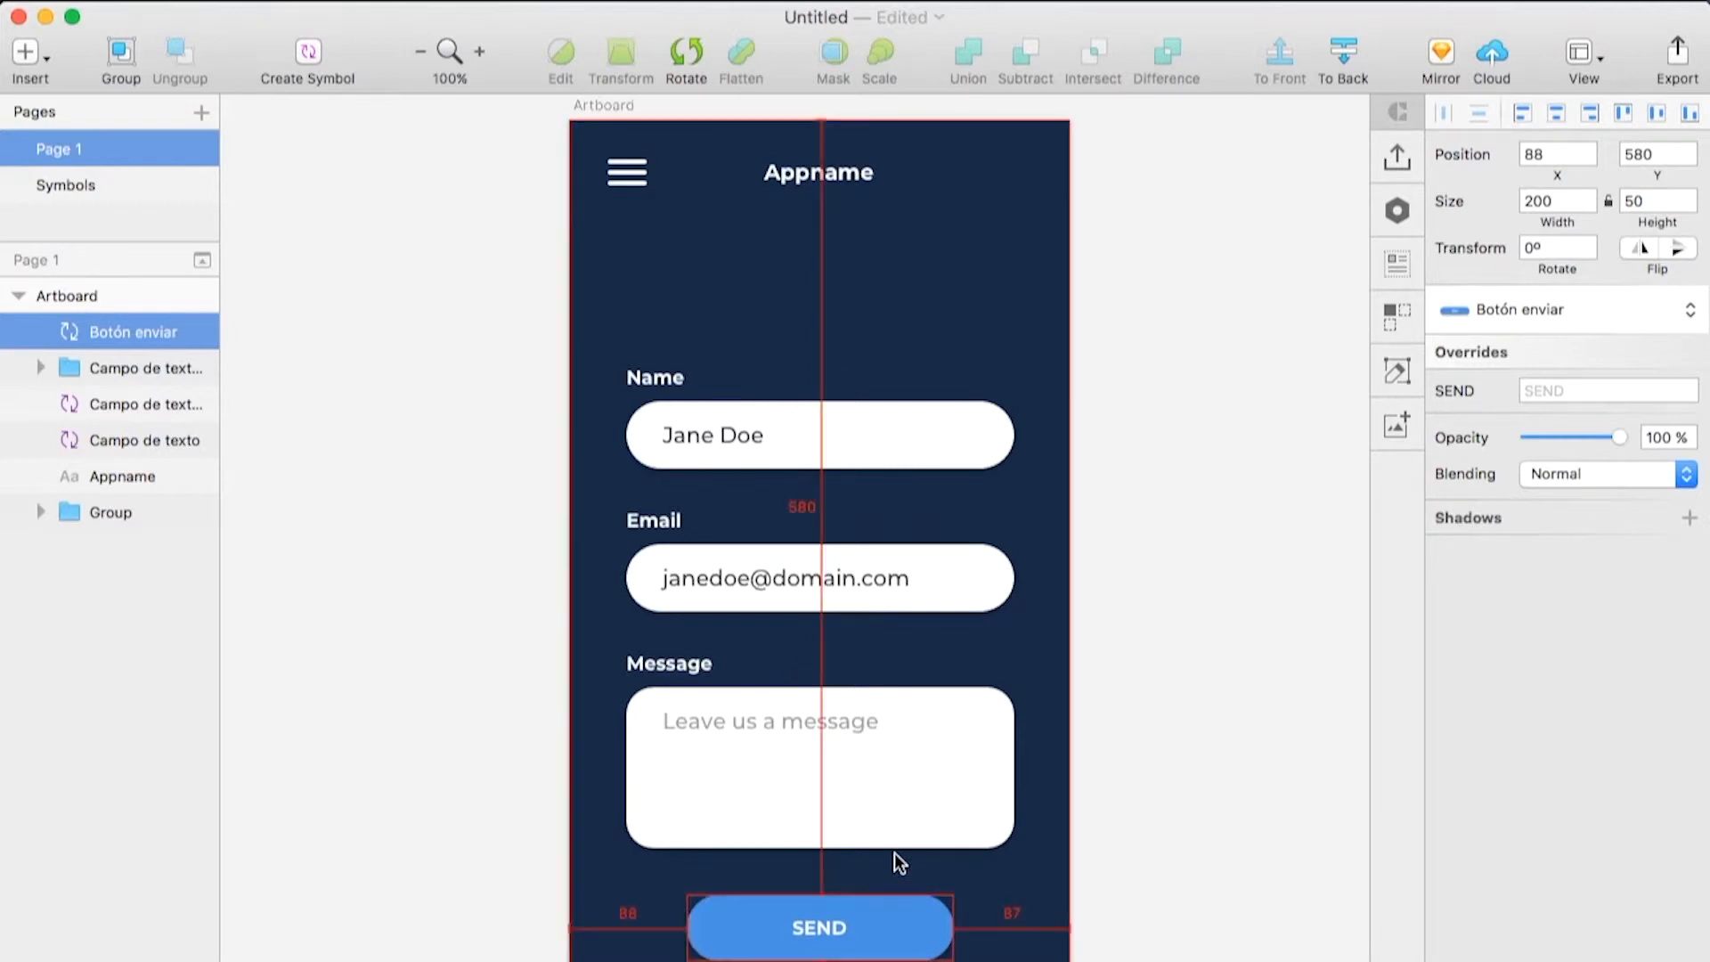
Nudge the Name, Email and Message fields up together, putting the Name field at Y 182
{"action": "left_click", "coordinate": [893, 815]}
{"action": "left_click", "coordinate": [853, 594], "text": "shift"}
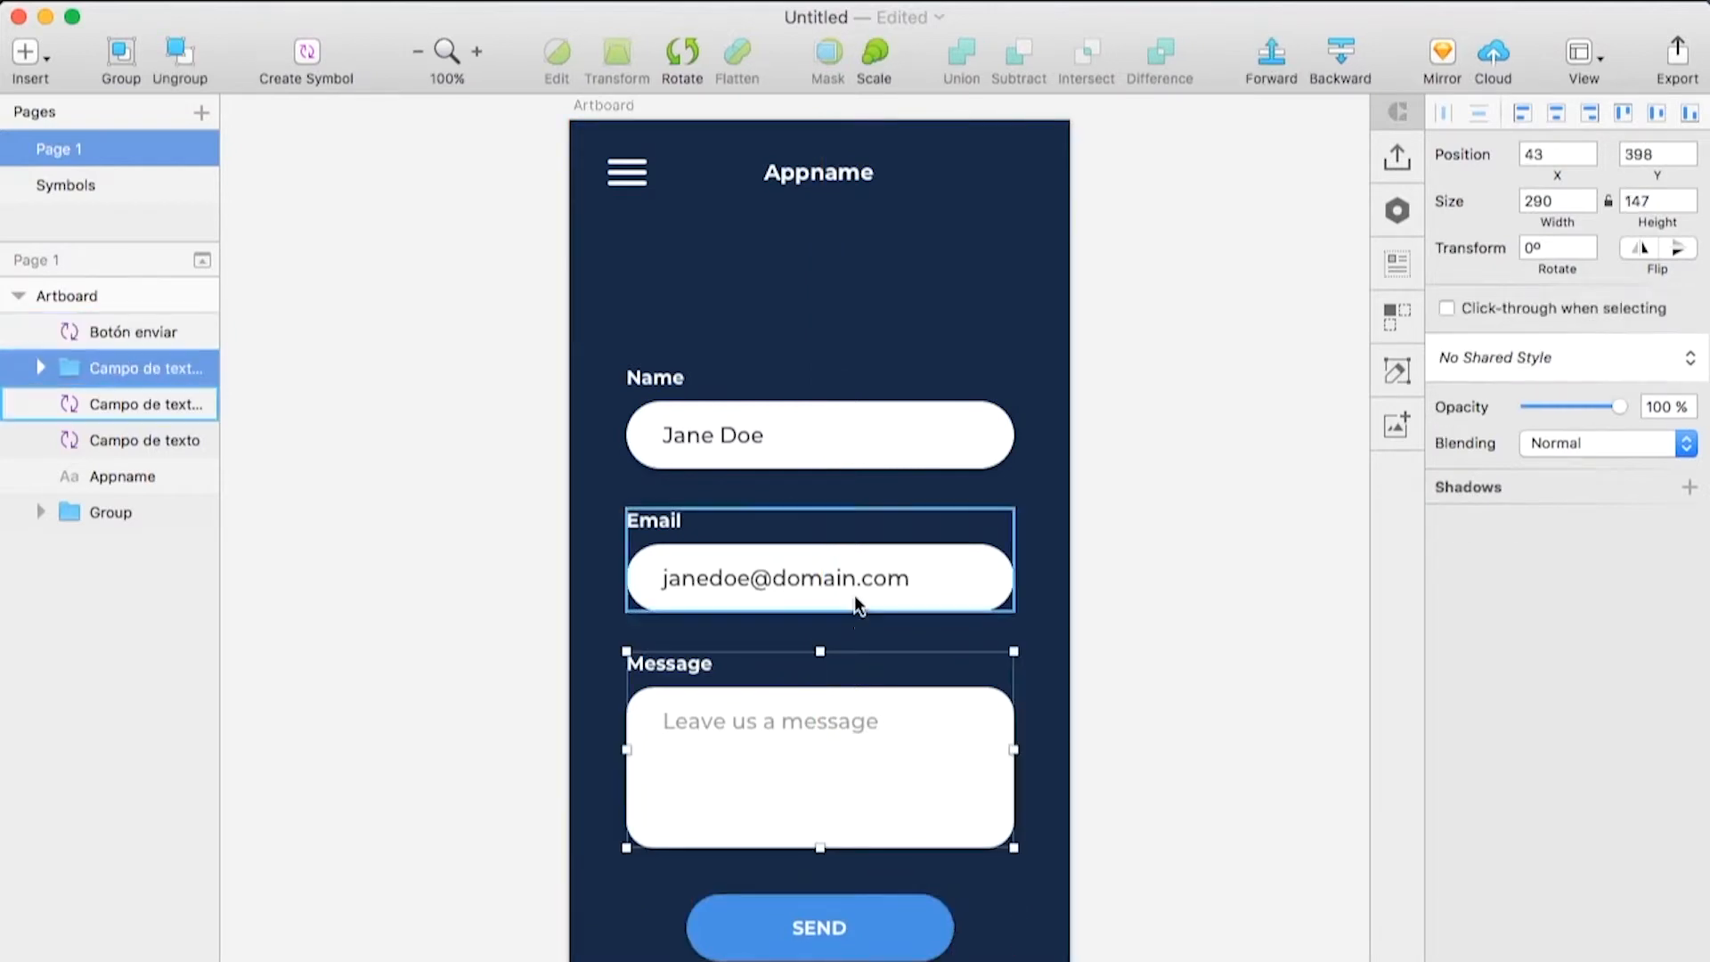
{"action": "left_click", "coordinate": [837, 468], "text": "shift"}
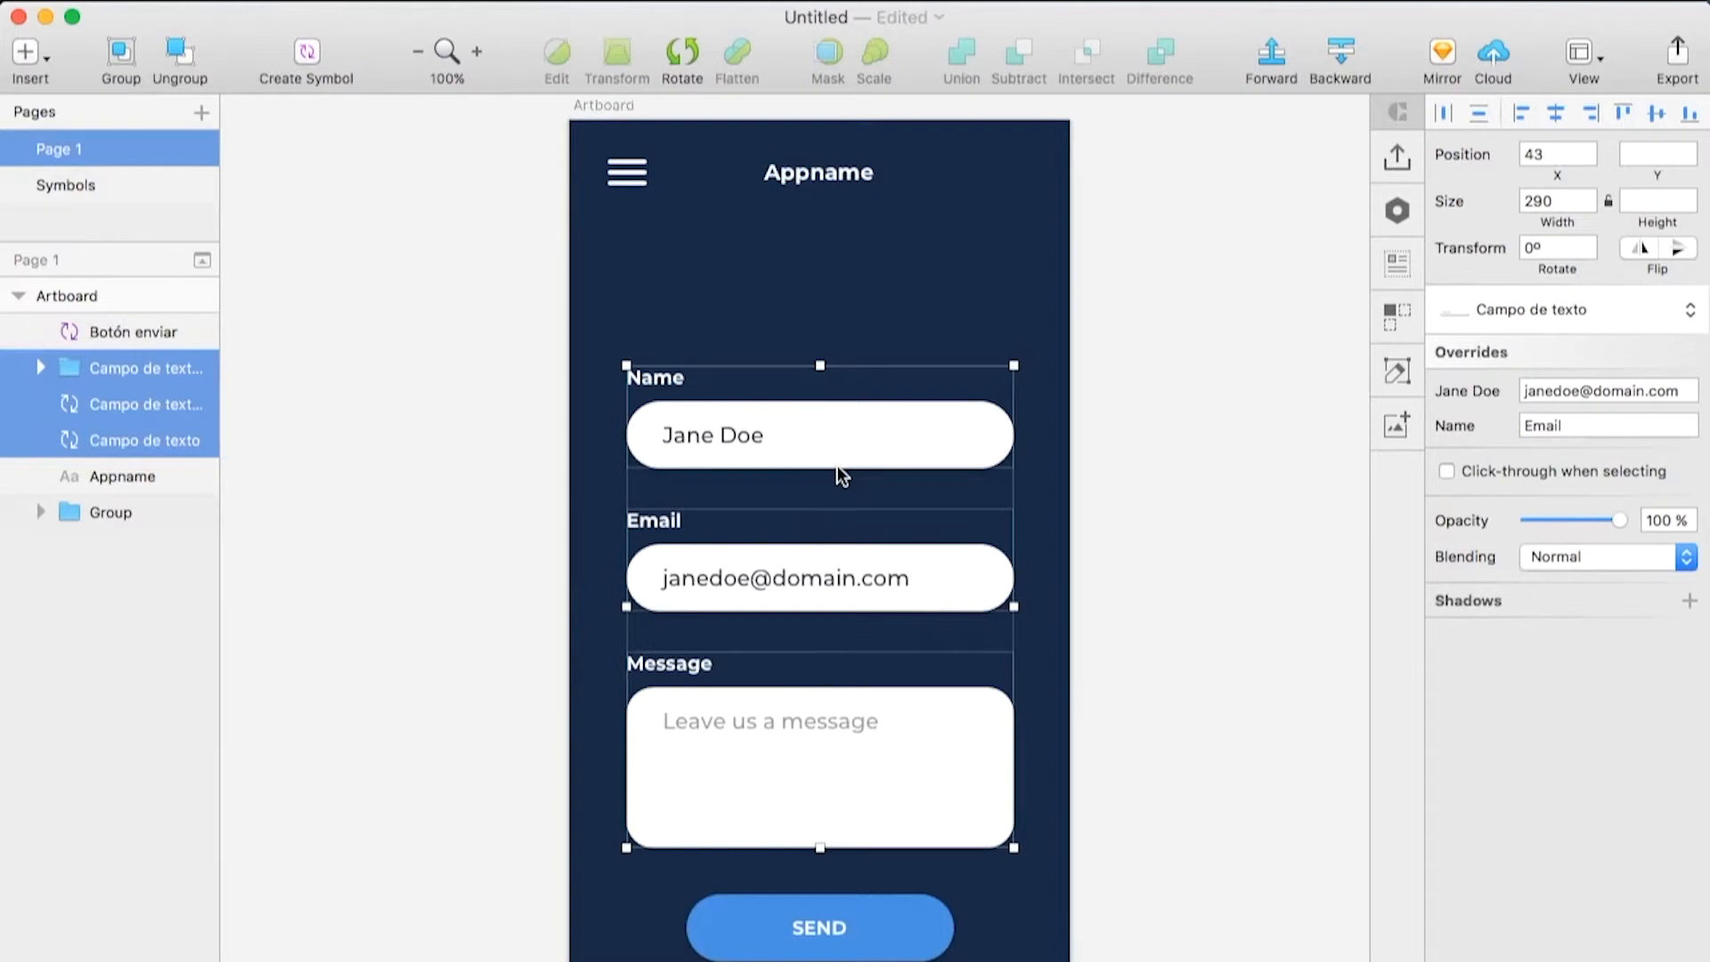
{"action": "key", "text": "Up"}
{"action": "key", "text": "Up"}
{"action": "key", "text": "Up"}
{"action": "left_click", "coordinate": [1140, 449]}
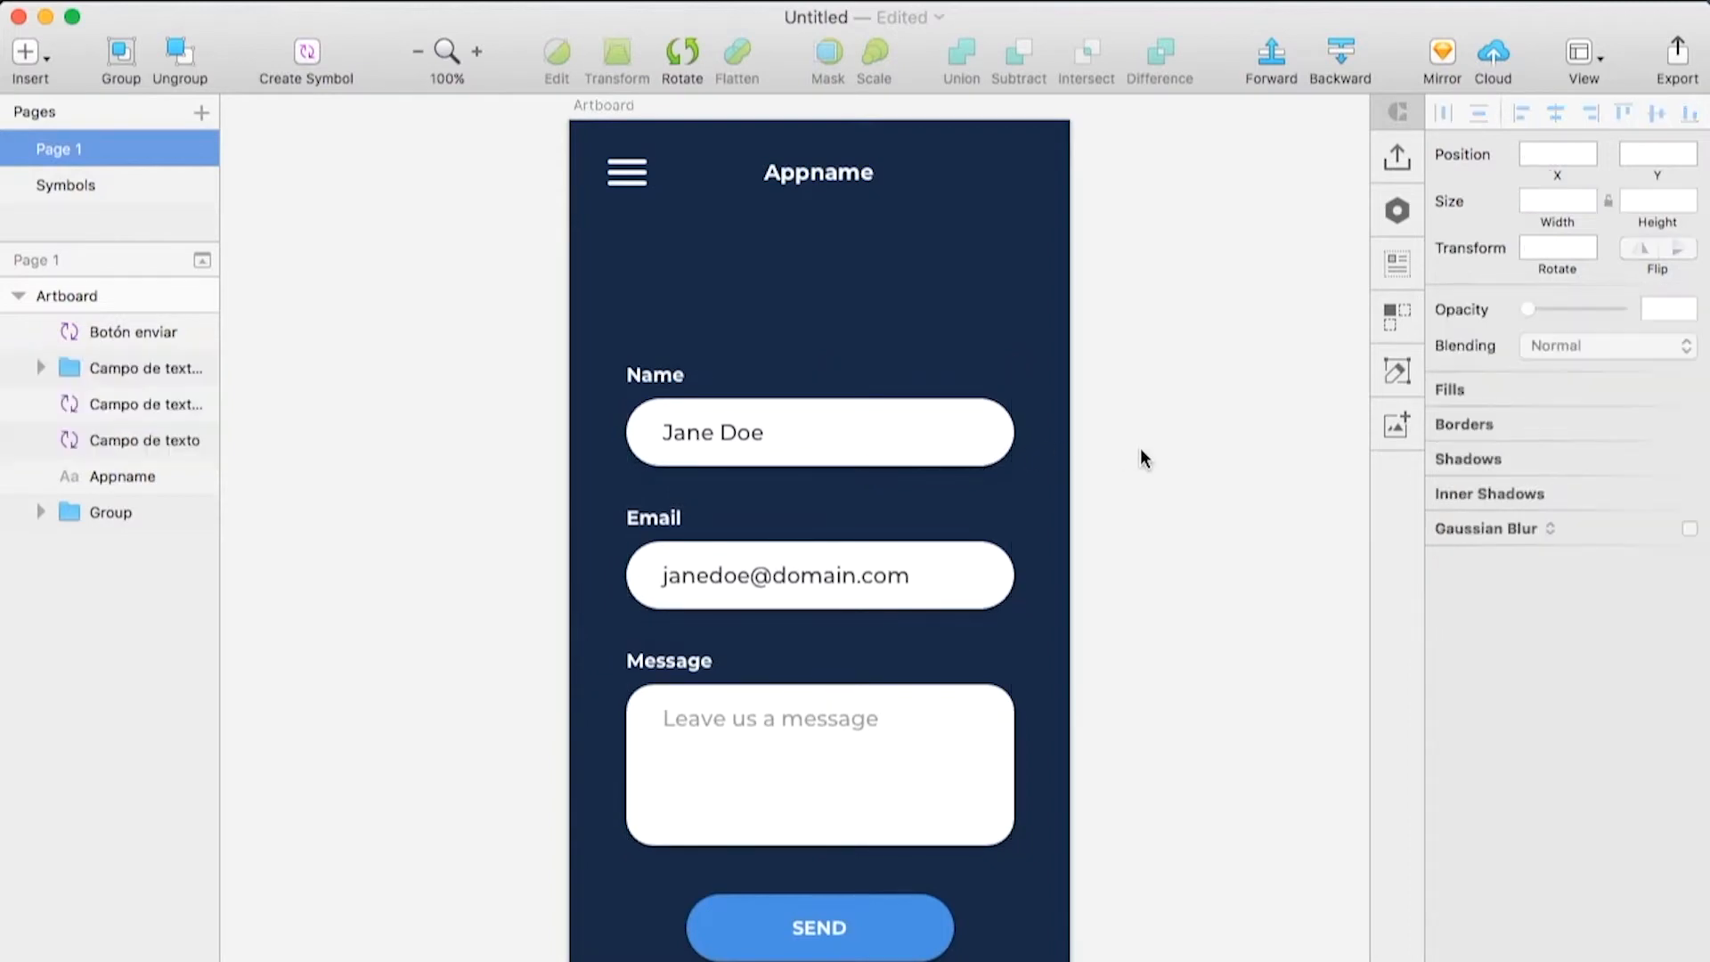
{"action": "left_click", "coordinate": [983, 443]}
{"action": "left_click", "coordinate": [935, 591], "text": "shift"}
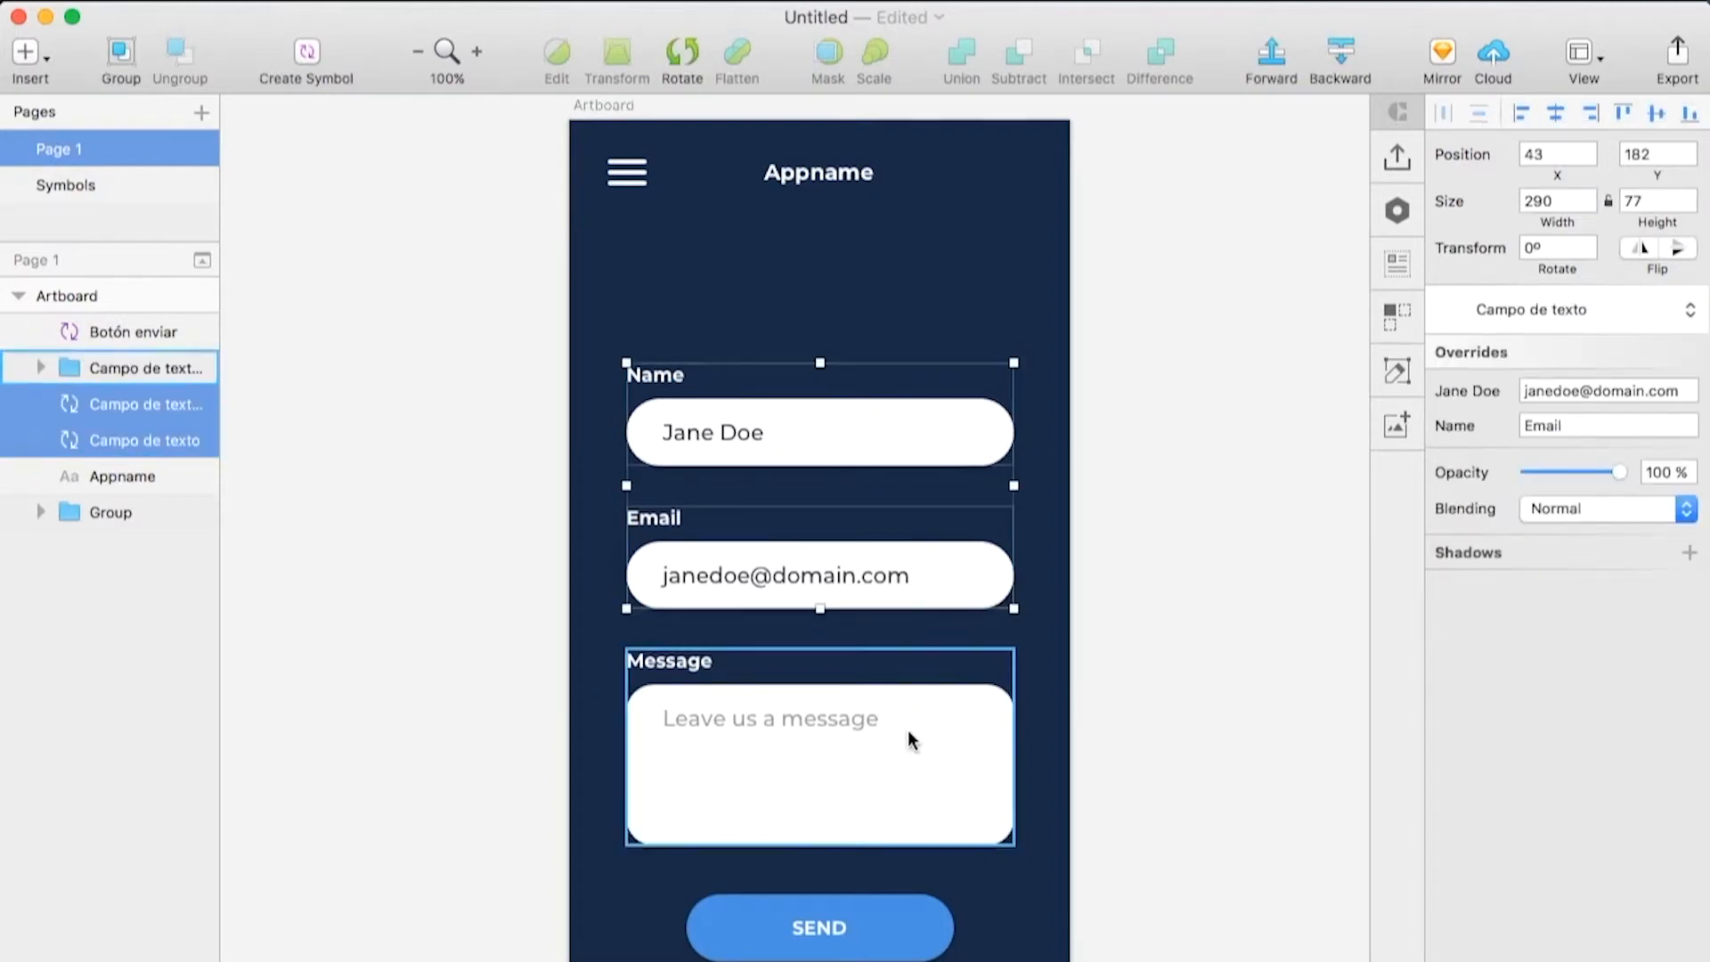
{"action": "left_click", "coordinate": [912, 736], "text": "shift"}
{"action": "left_click", "coordinate": [868, 915], "text": "shift"}
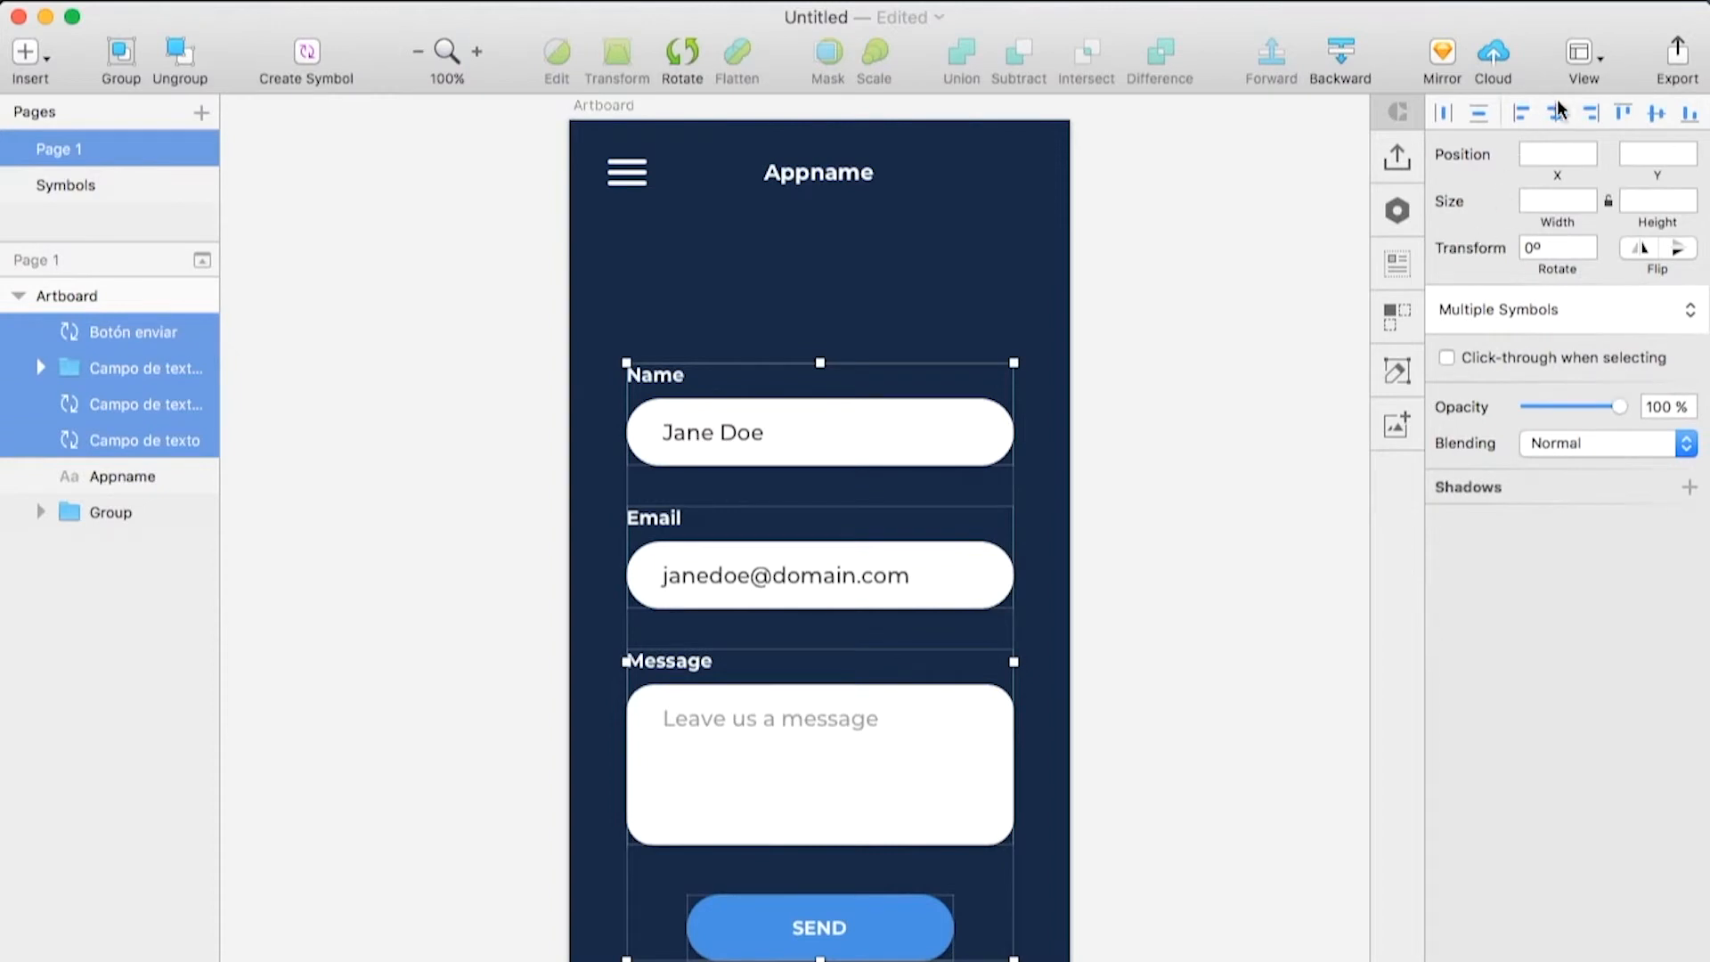
{"action": "left_click", "coordinate": [1340, 281]}
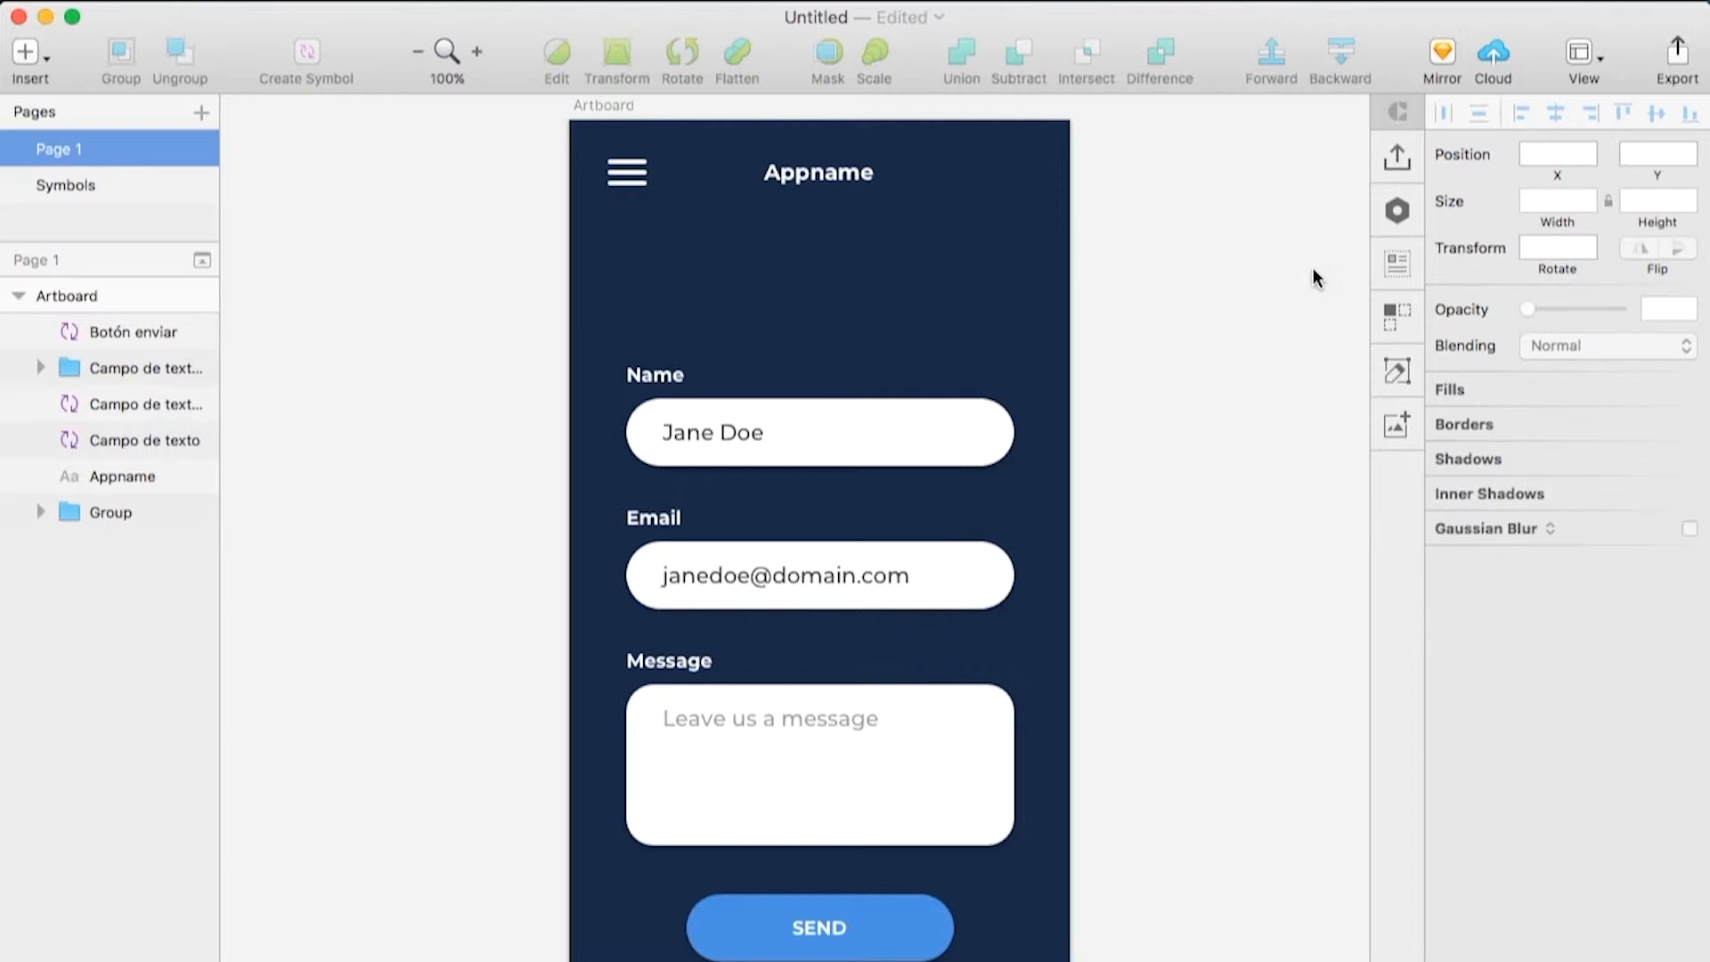
Draw a triangle about 330 × 330 over the lower part of the form, extending past the artboard's left edge
{"action": "left_click", "coordinate": [43, 59]}
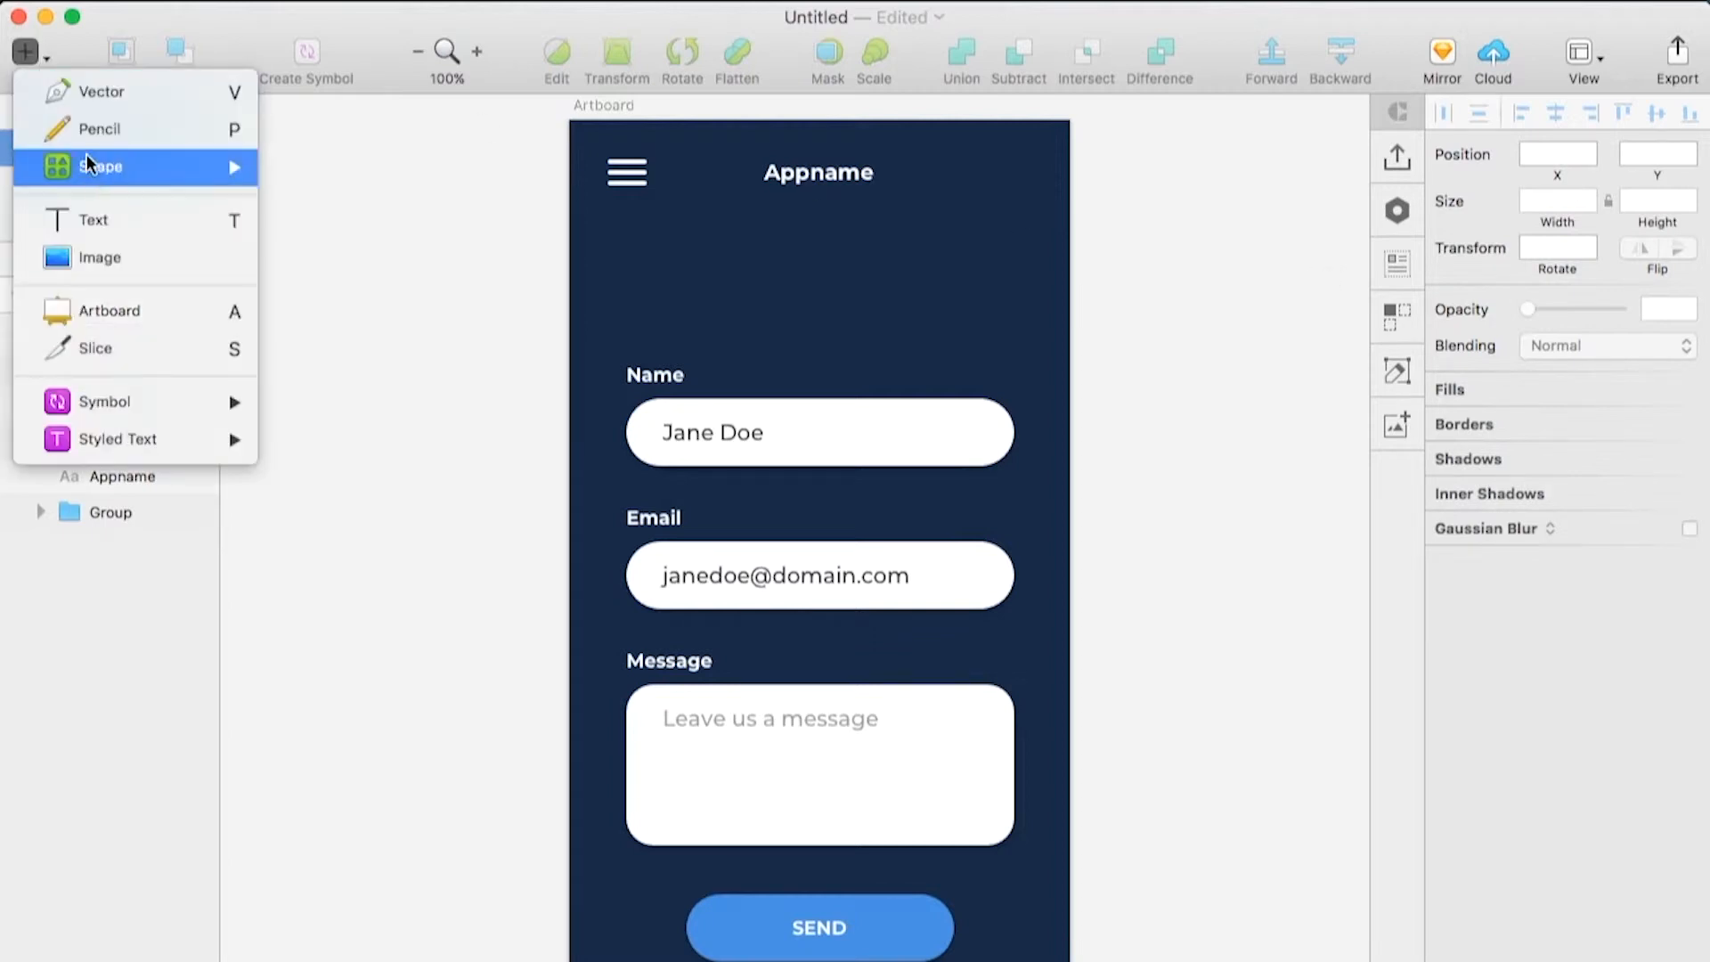
{"action": "mouse_move", "coordinate": [159, 171]}
{"action": "left_click", "coordinate": [338, 427]}
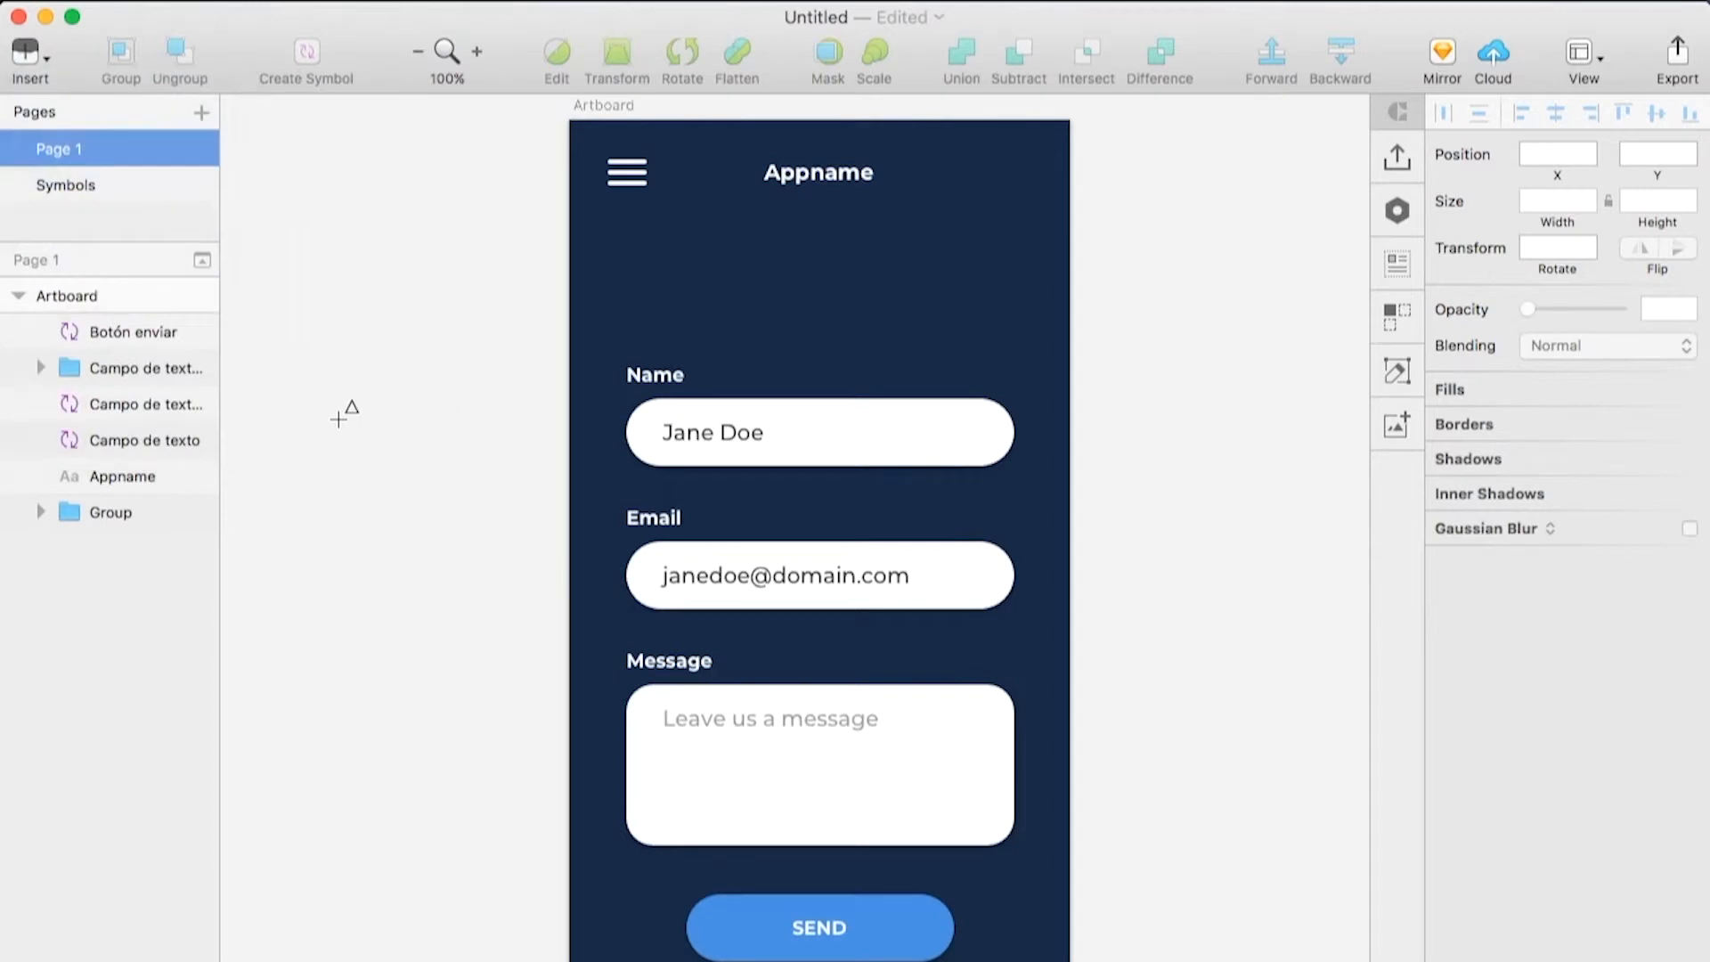
{"action": "left_click_drag", "start_coordinate": [535, 498], "coordinate": [975, 837]}
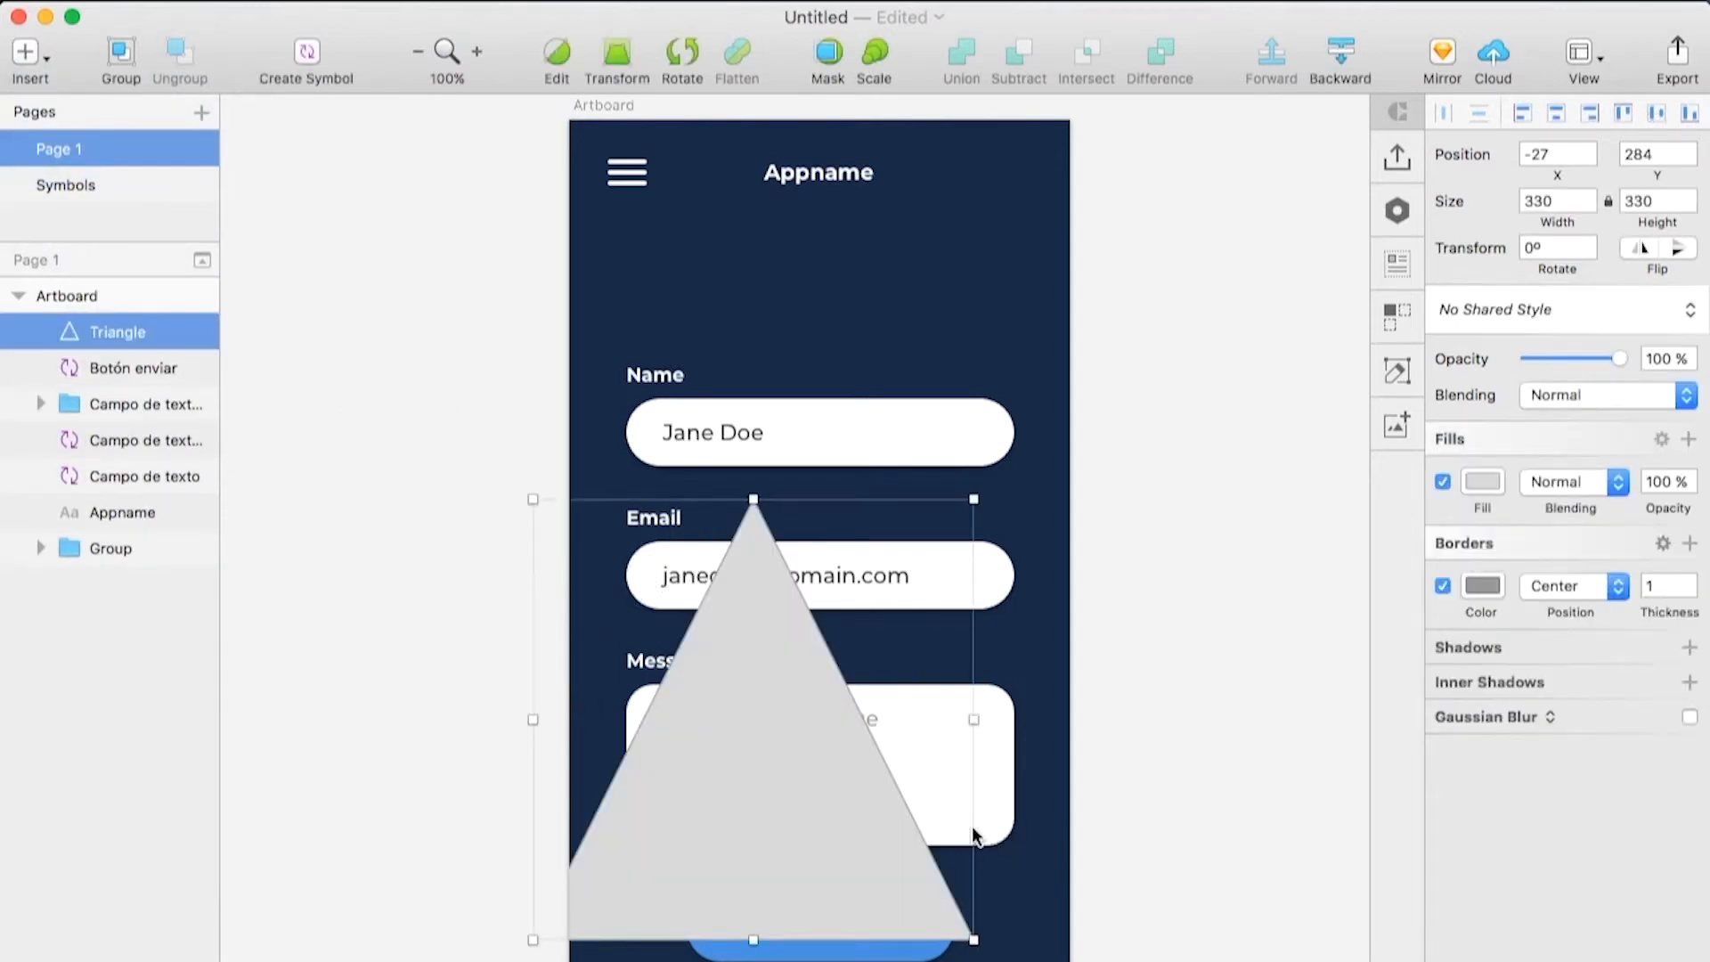
Fill the triangle with color FC7E9A and turn off its border
{"action": "left_click_drag", "start_coordinate": [1160, 938], "coordinate": [1061, 751]}
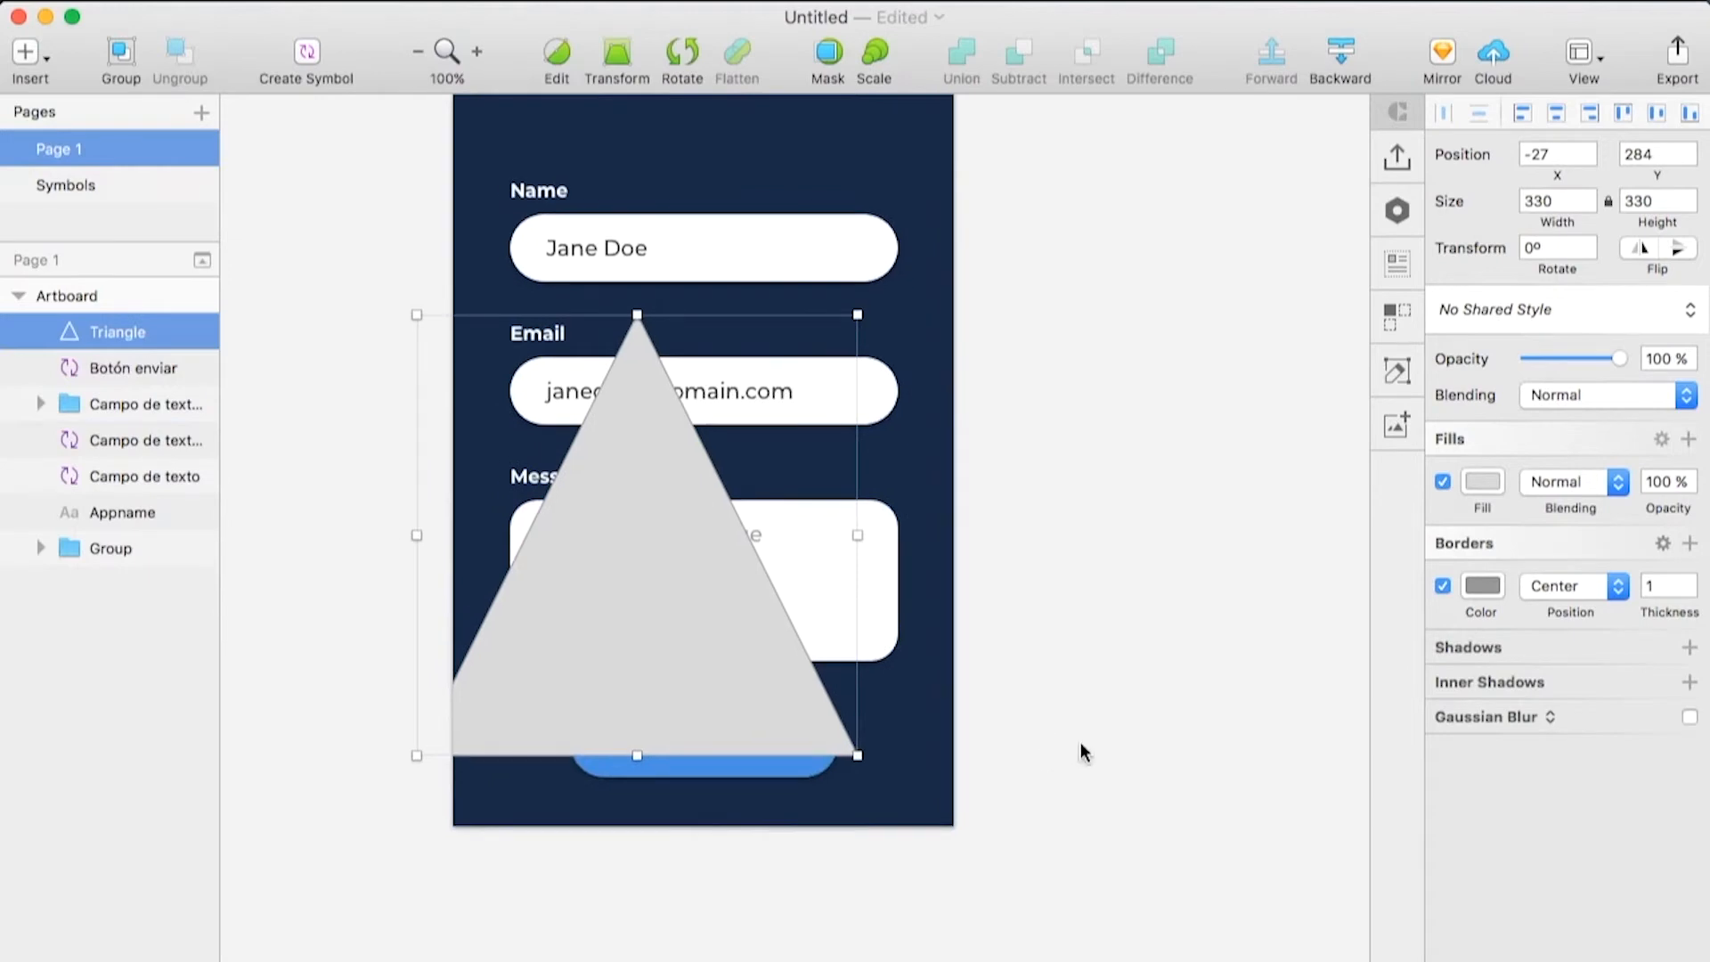
{"action": "left_click", "coordinate": [1487, 484]}
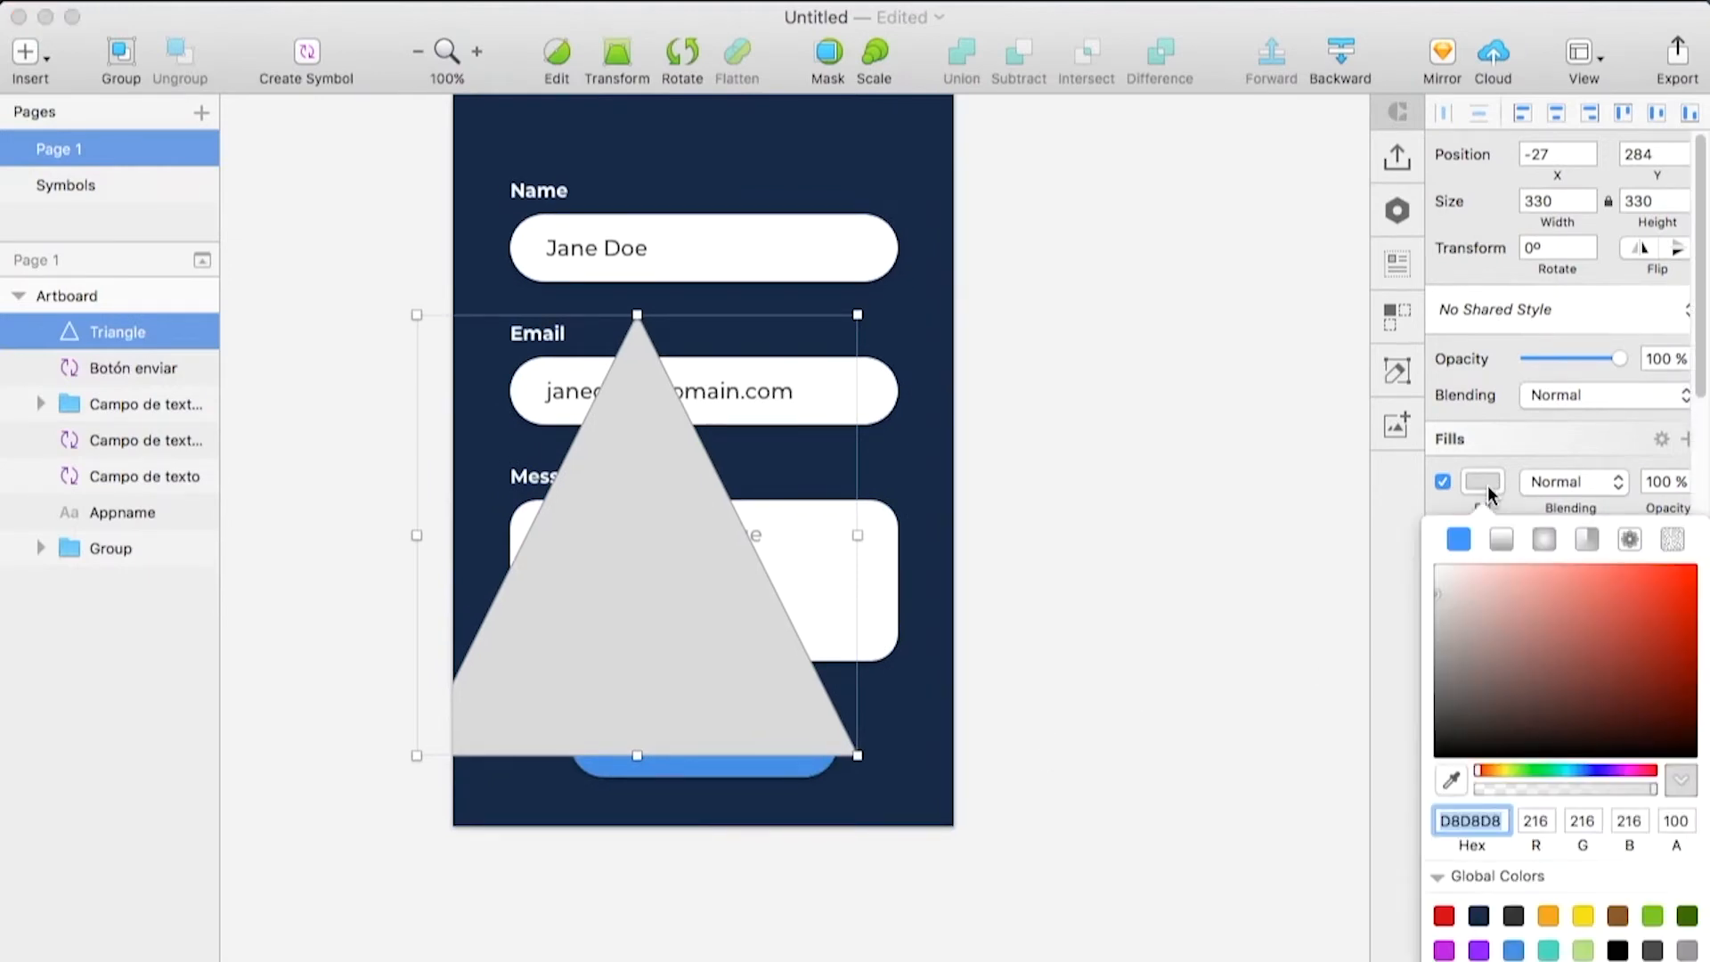
{"action": "type", "text": "FC7E9A"}
{"action": "key", "text": "Return"}
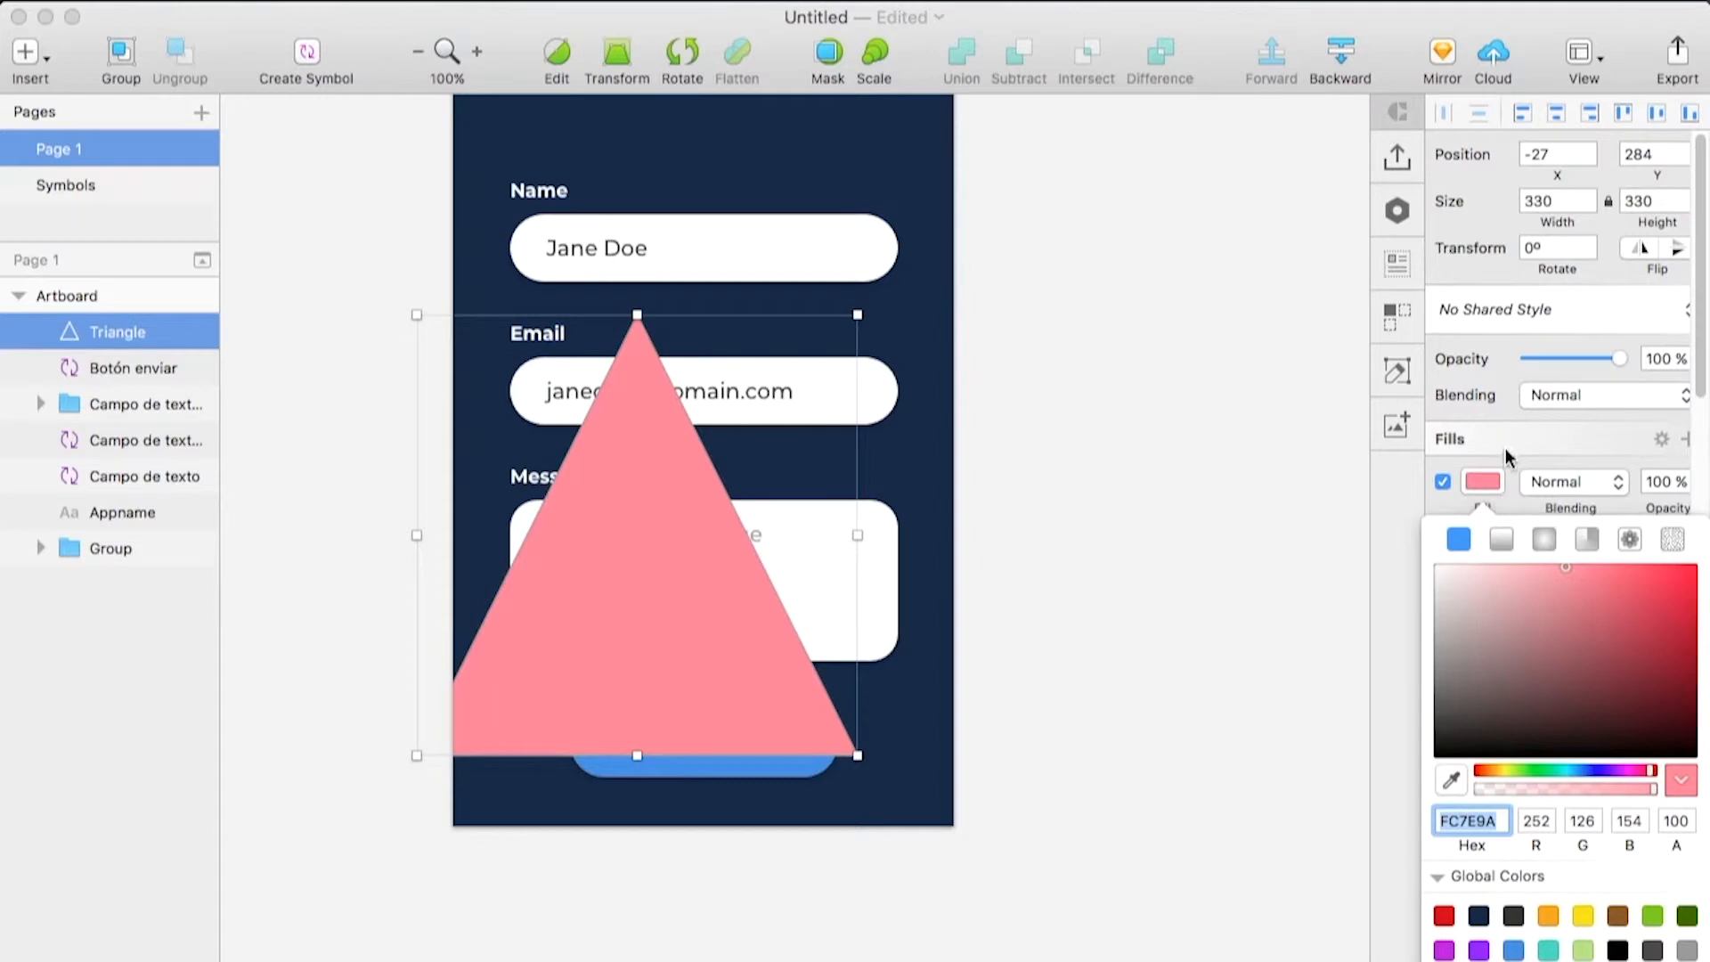
{"action": "left_click", "coordinate": [1487, 484]}
{"action": "left_click", "coordinate": [1443, 586]}
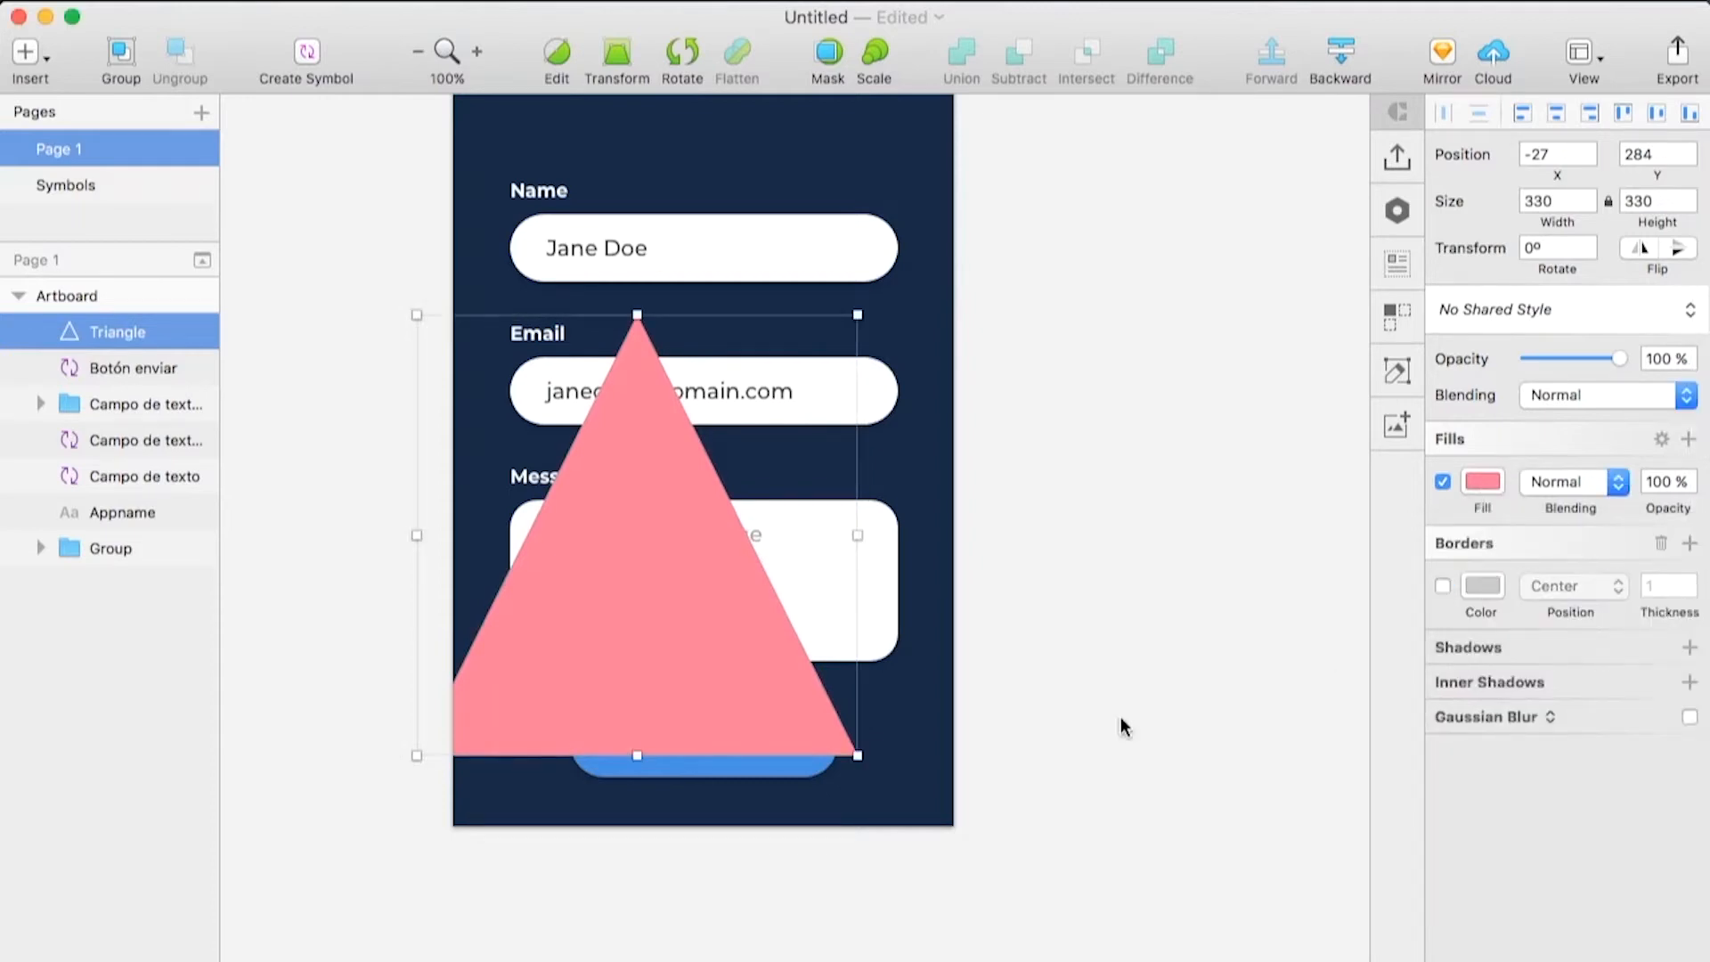
Add a black drop shadow to the triangle with 30% color opacity
{"action": "left_click", "coordinate": [1484, 639]}
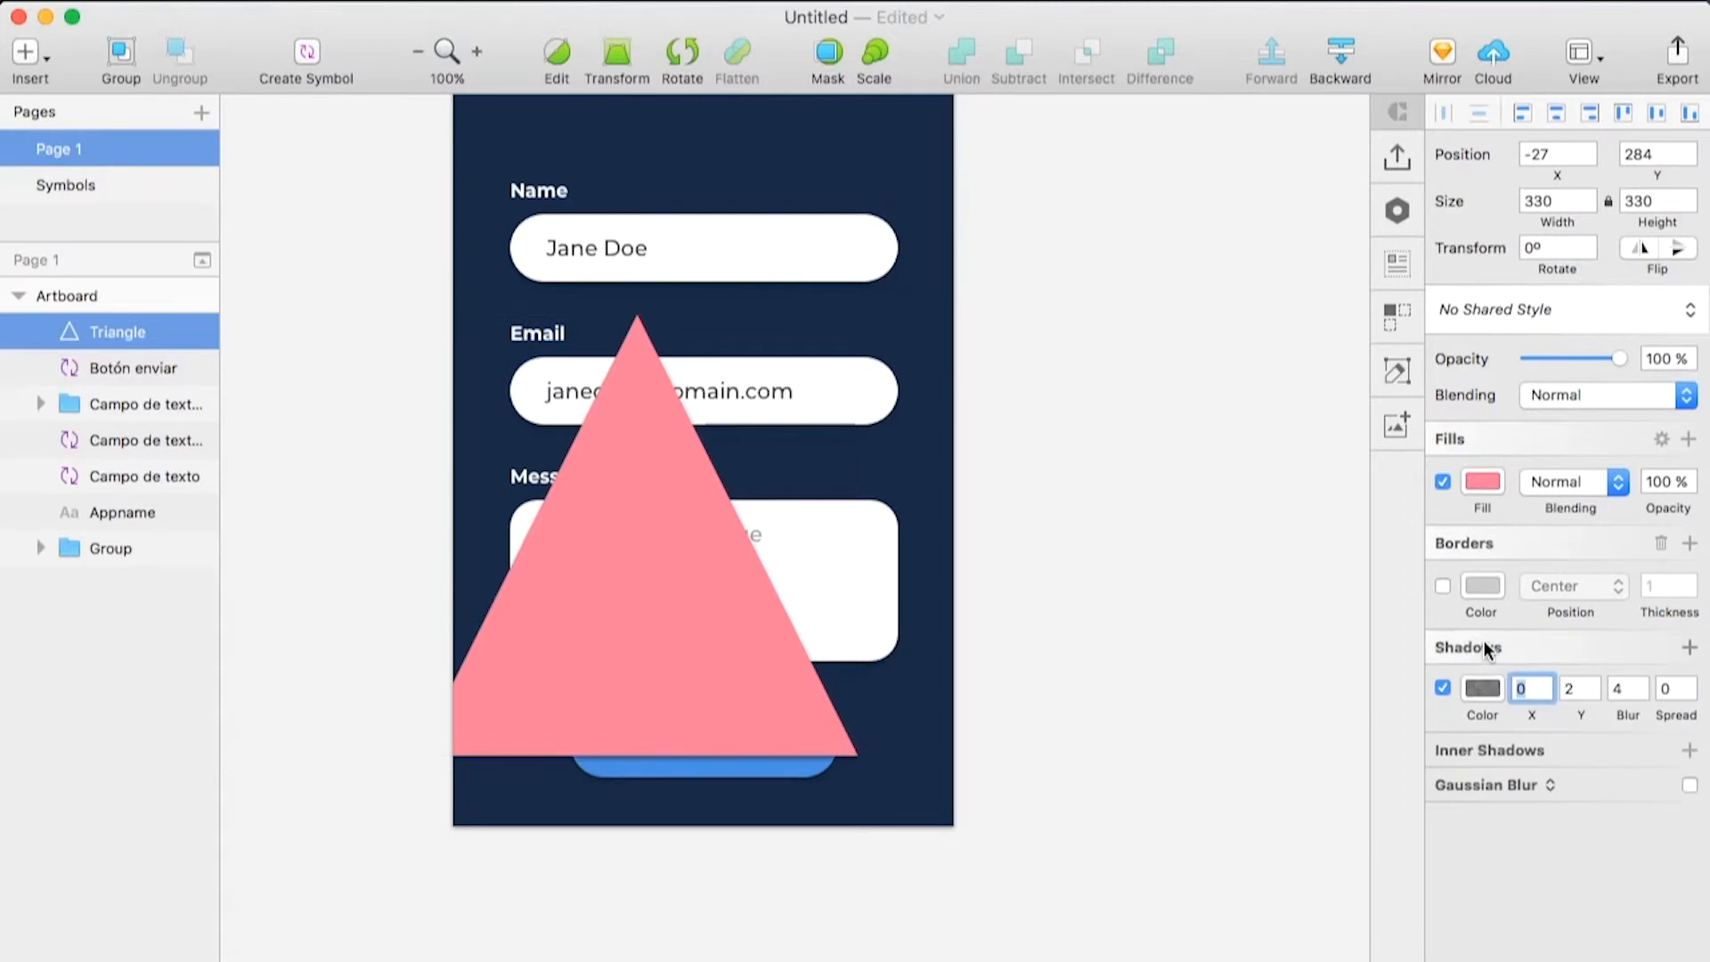
{"action": "left_click", "coordinate": [1480, 688]}
{"action": "left_click", "coordinate": [1666, 769]}
{"action": "key", "text": "BackSpace"}
{"action": "type", "text": "30"}
{"action": "key", "text": "Return"}
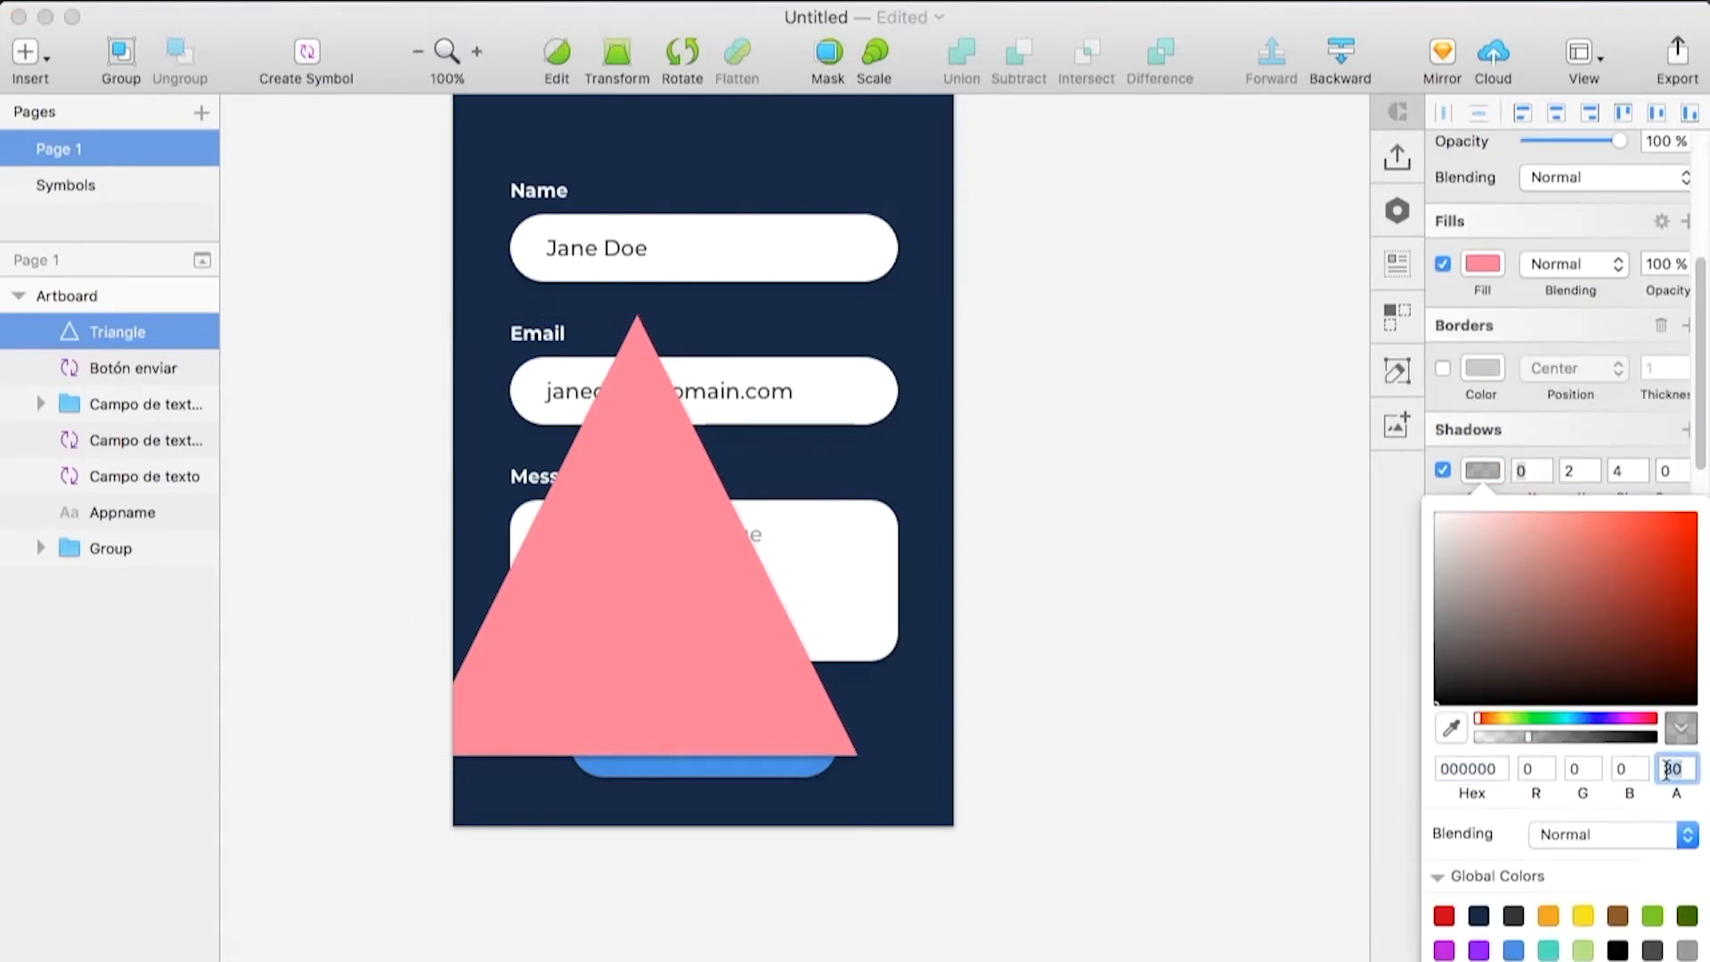
{"action": "left_click", "coordinate": [1335, 685]}
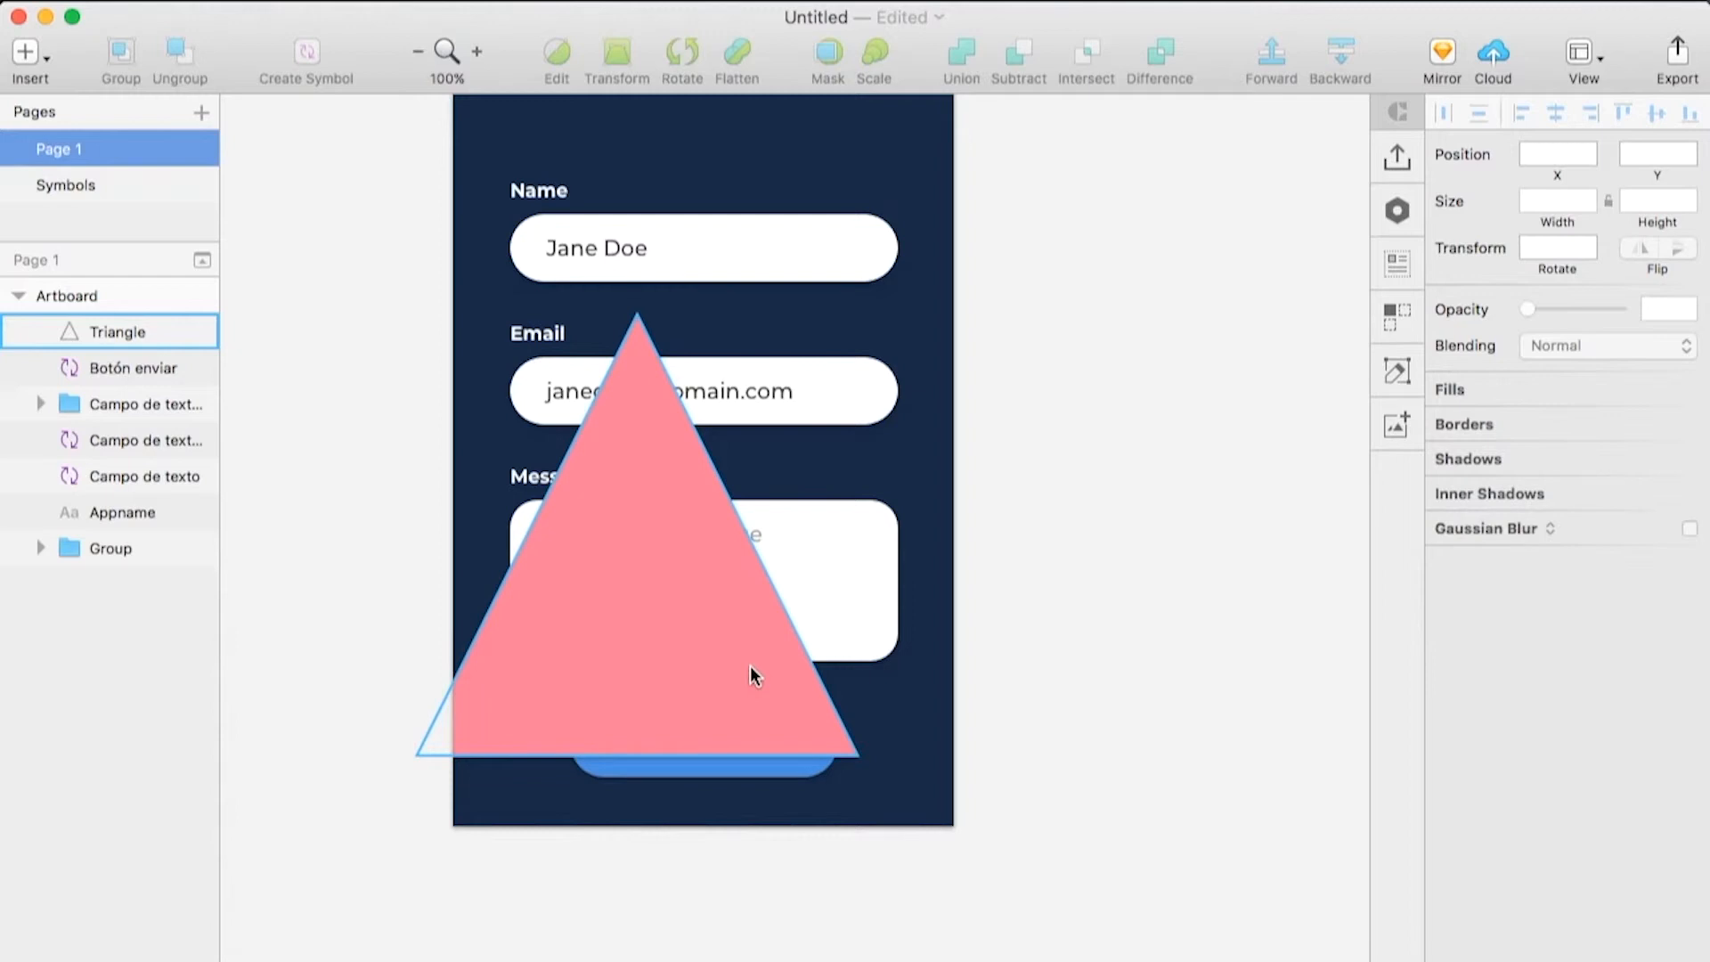
Move the triangle toward the artboard's lower-left corner with its shadow Y offset at 0, and scale it up to 418 × 418
{"action": "left_click_drag", "start_coordinate": [750, 665], "coordinate": [650, 757]}
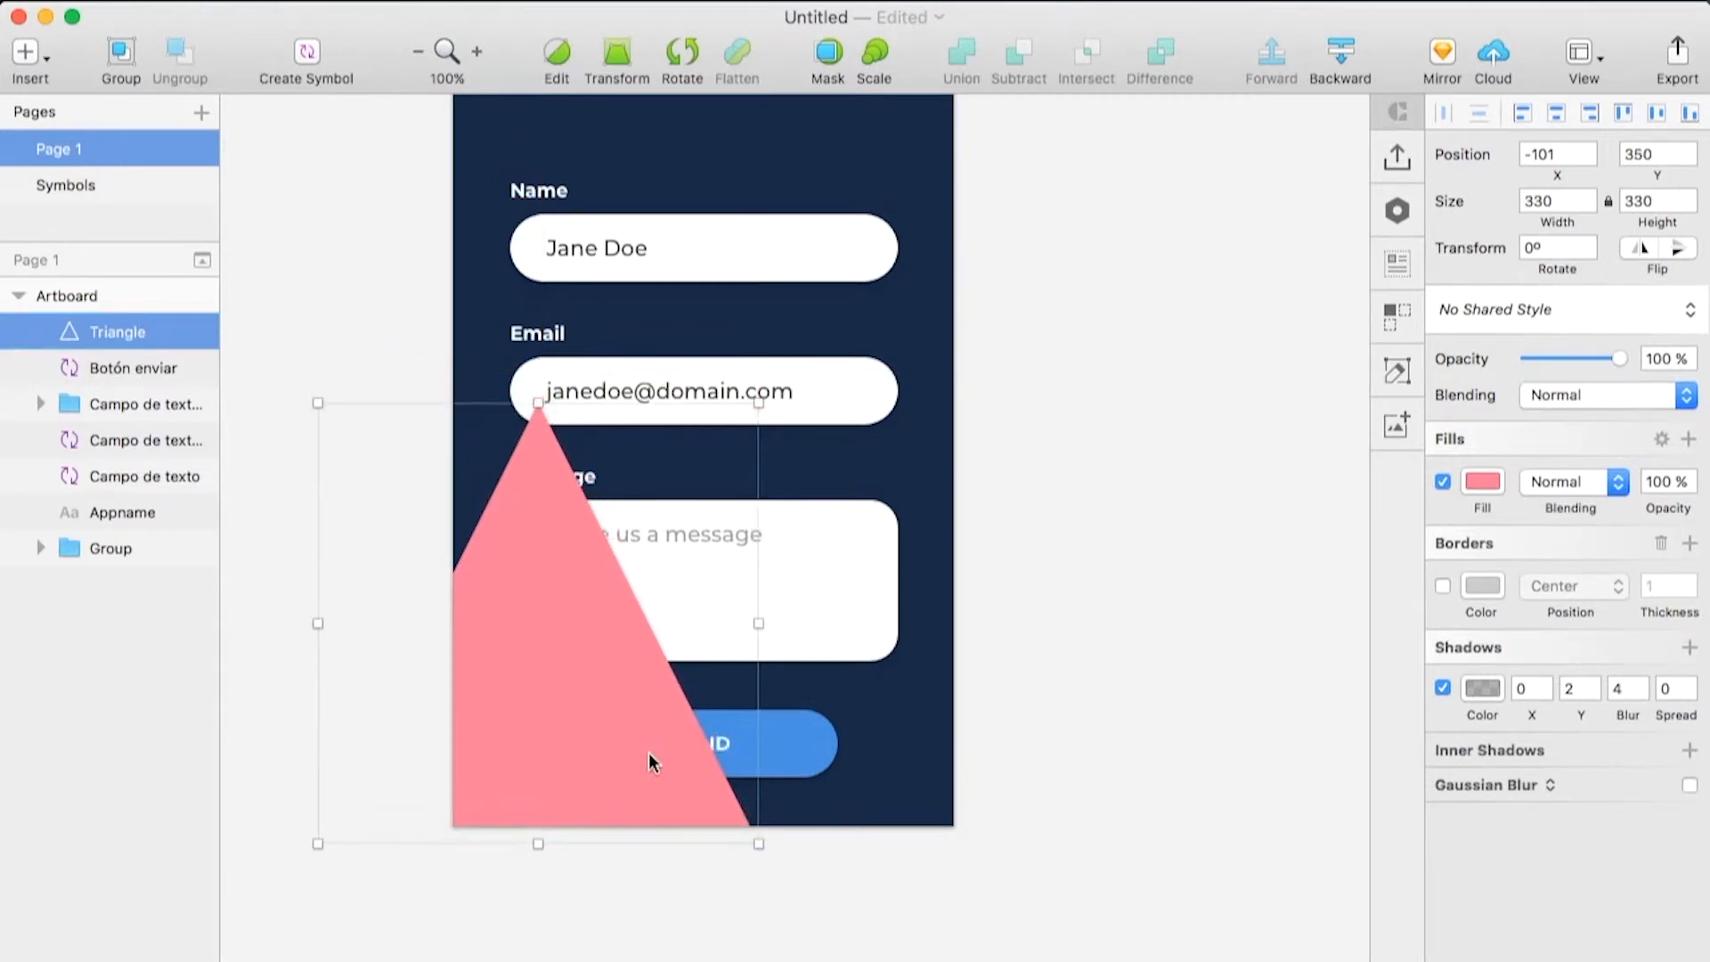
{"action": "left_click", "coordinate": [1591, 693]}
{"action": "left_click_drag", "start_coordinate": [318, 402], "coordinate": [214, 283]}
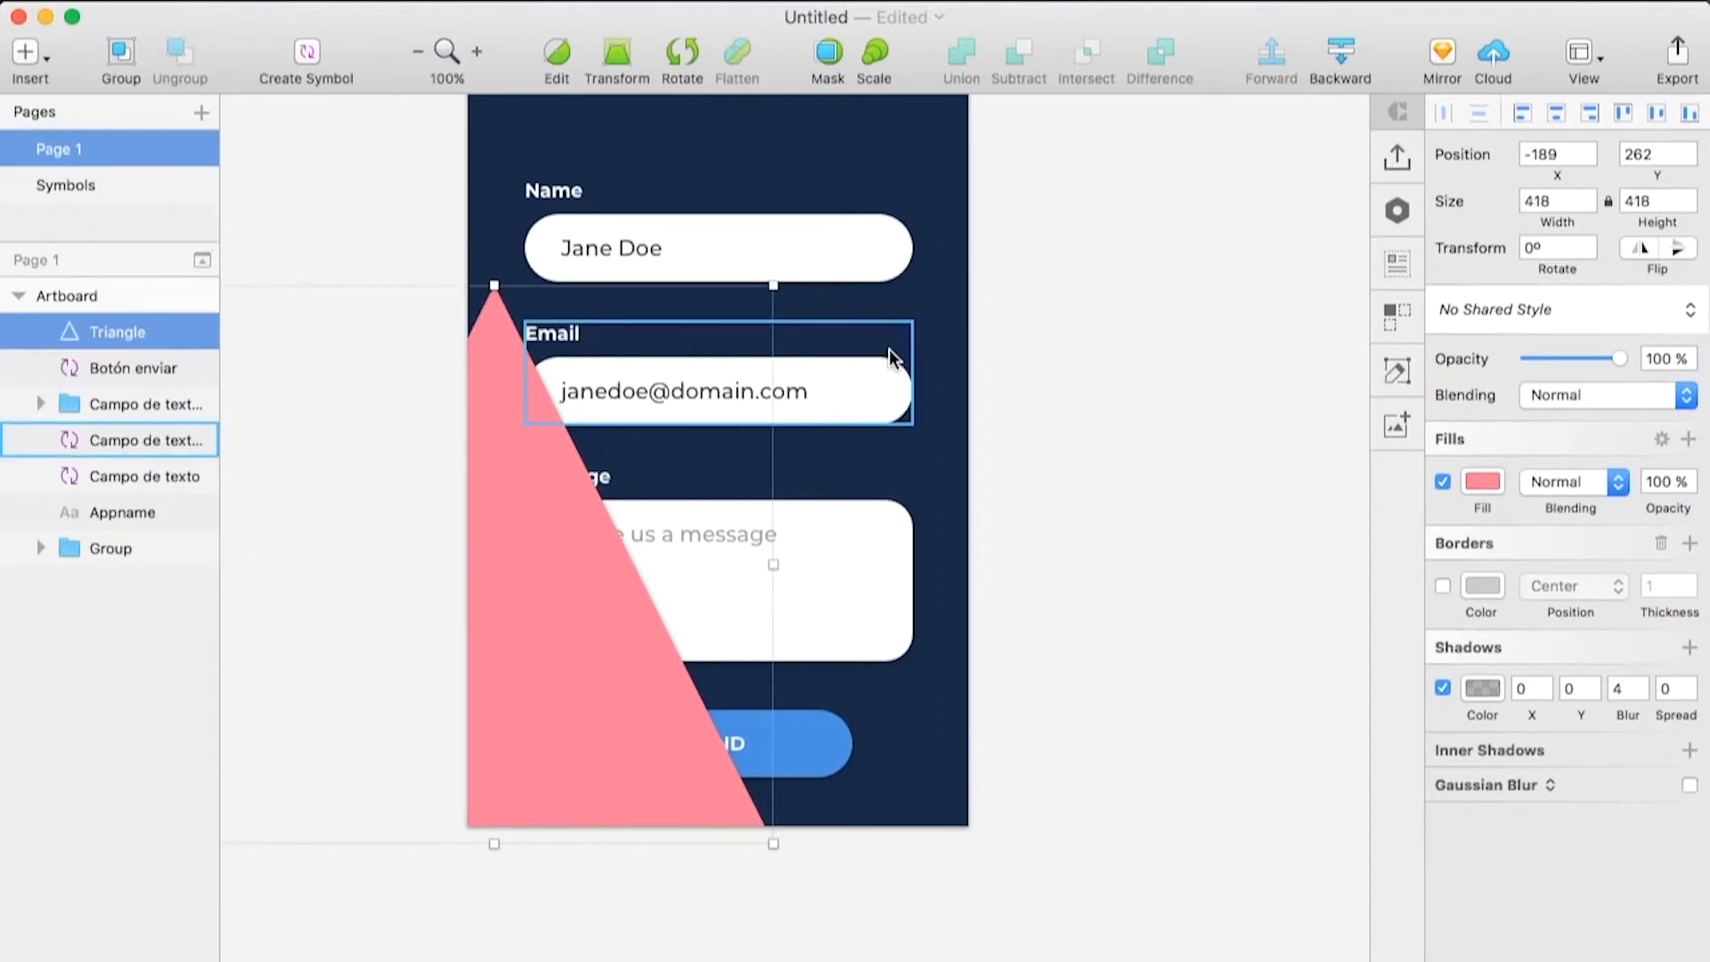
Reshape the triangle by moving its lower-right vertex to about X 236 and its apex outside the artboard to about X -31.5, Y 272
{"action": "double_click", "coordinate": [704, 794]}
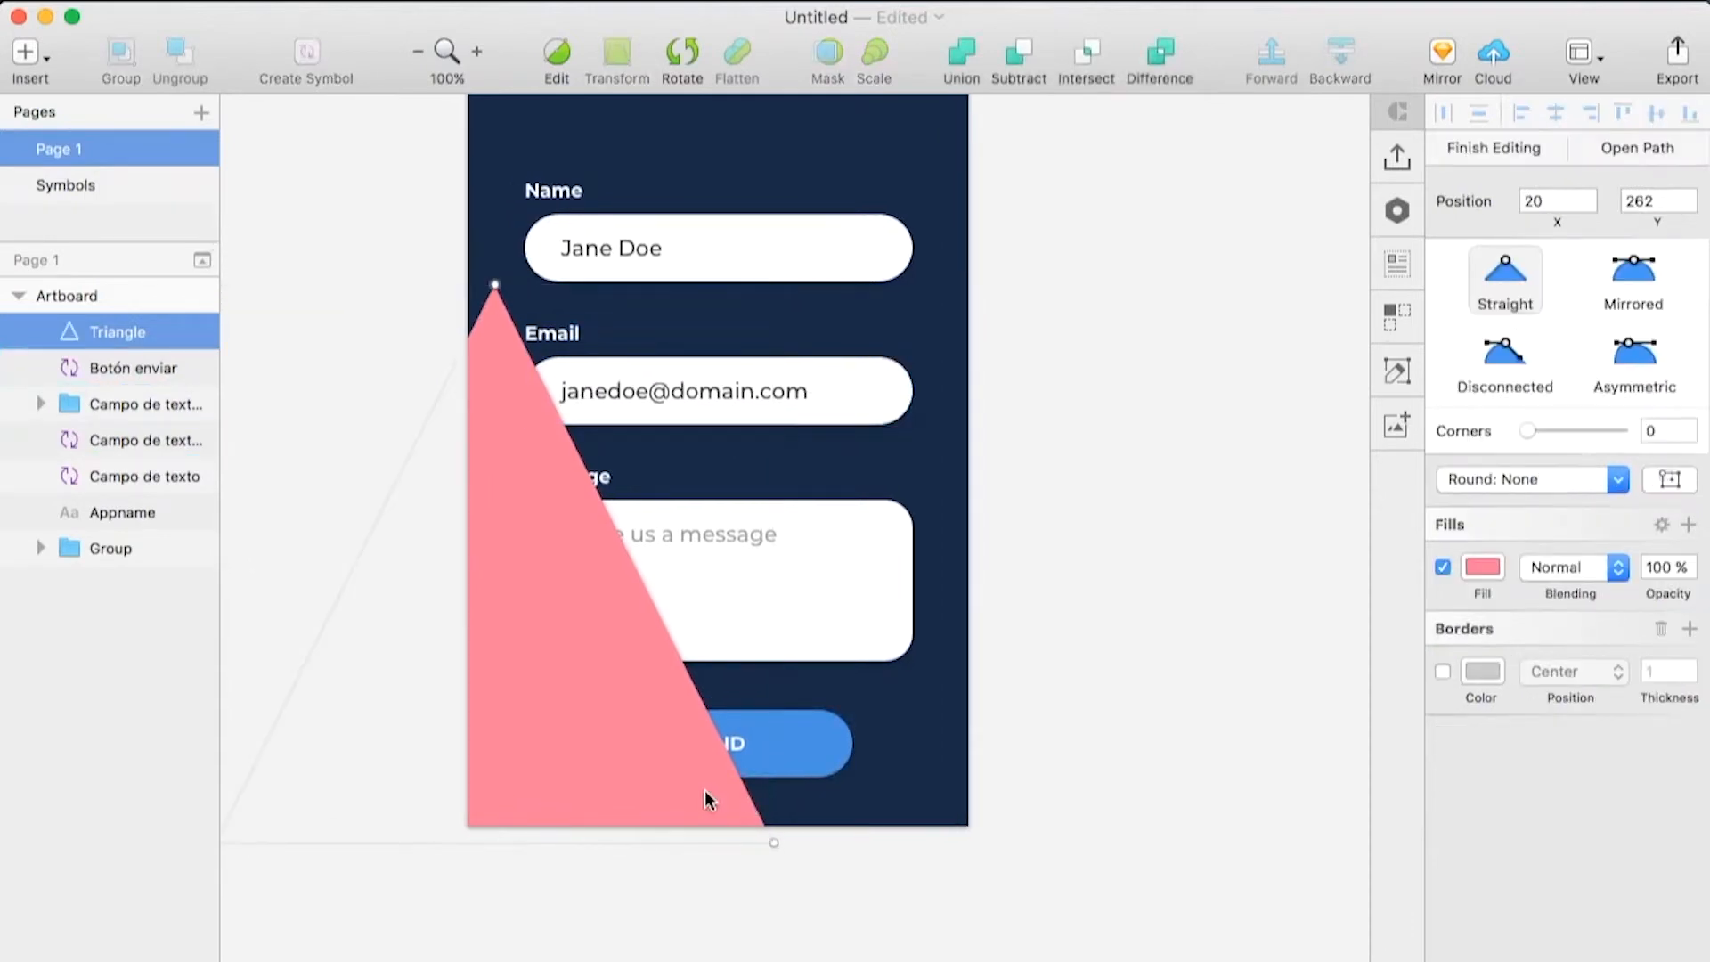
{"action": "left_click", "coordinate": [774, 843]}
{"action": "left_click_drag", "start_coordinate": [774, 844], "coordinate": [781, 845]}
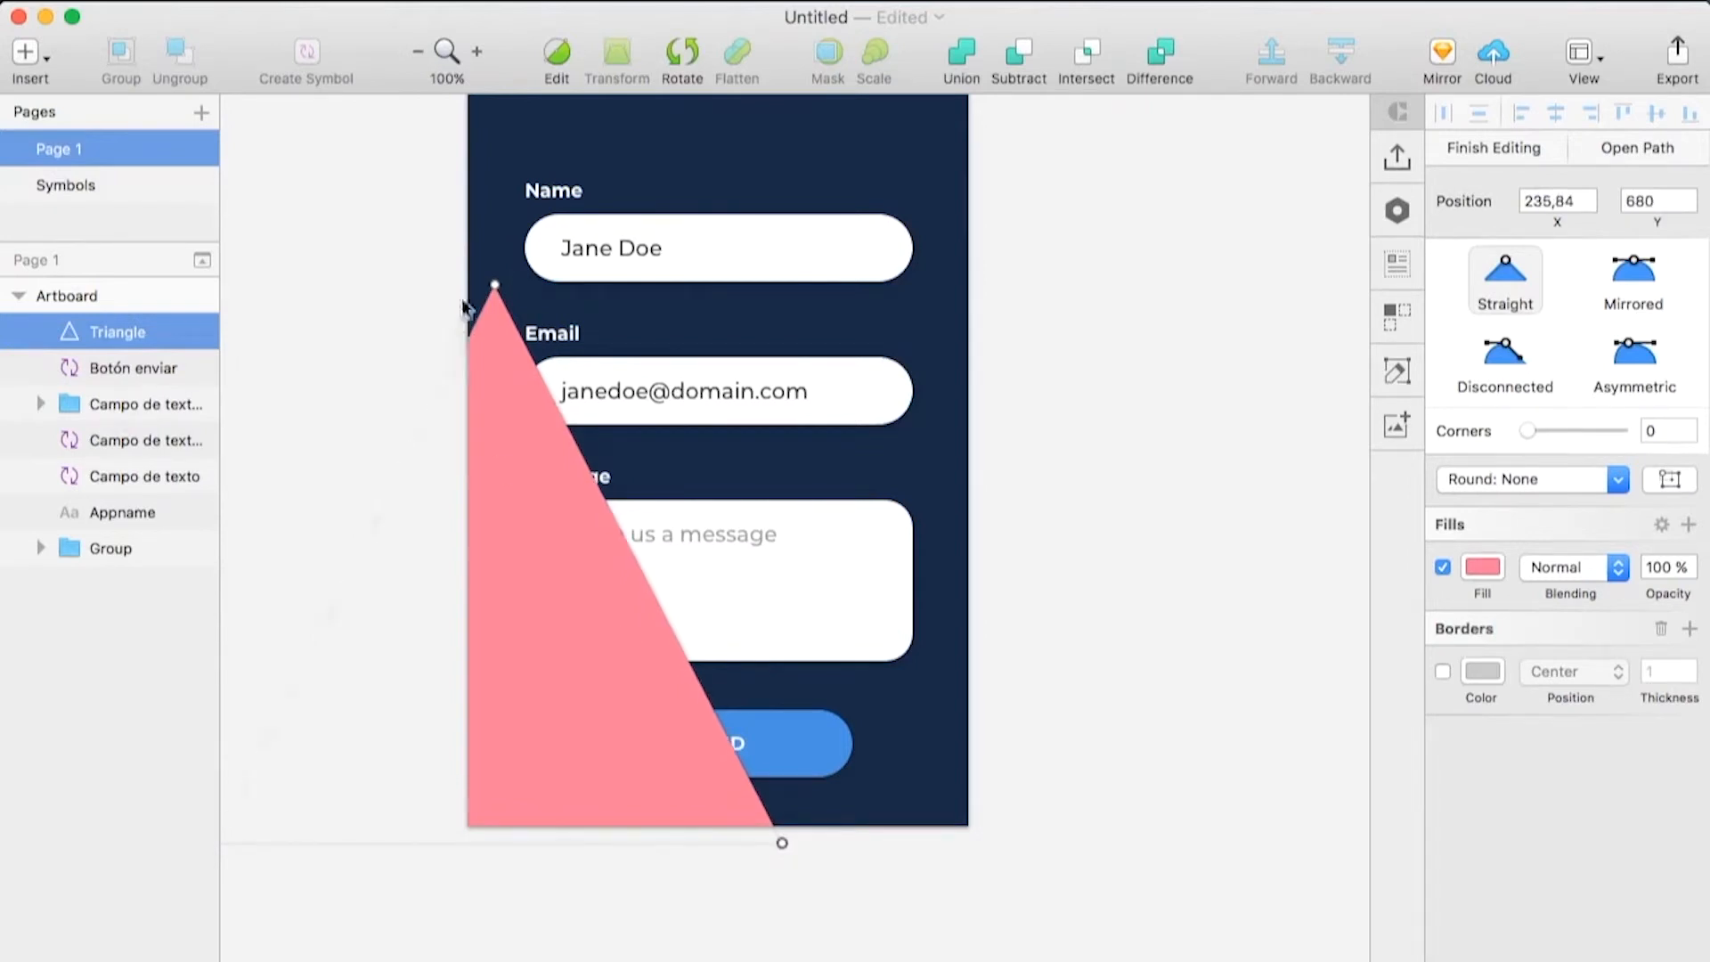
{"action": "left_click", "coordinate": [495, 286]}
{"action": "left_click_drag", "start_coordinate": [496, 284], "coordinate": [425, 301]}
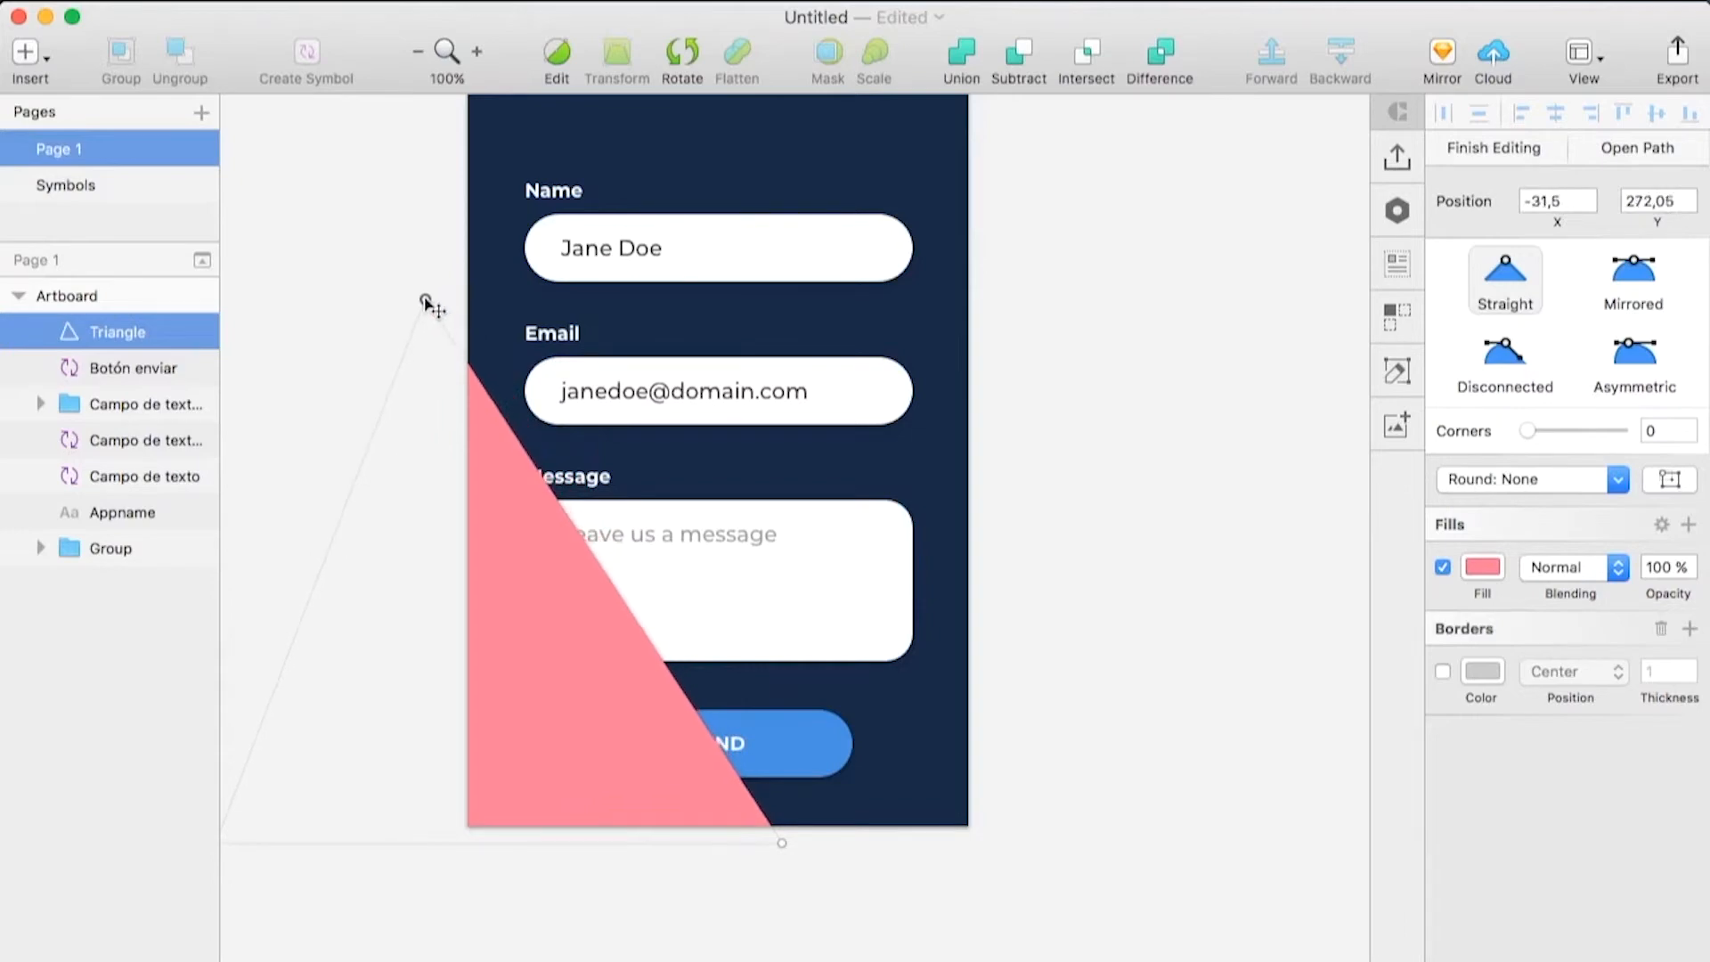
{"action": "left_click", "coordinate": [1110, 365]}
{"action": "left_click", "coordinate": [1109, 365]}
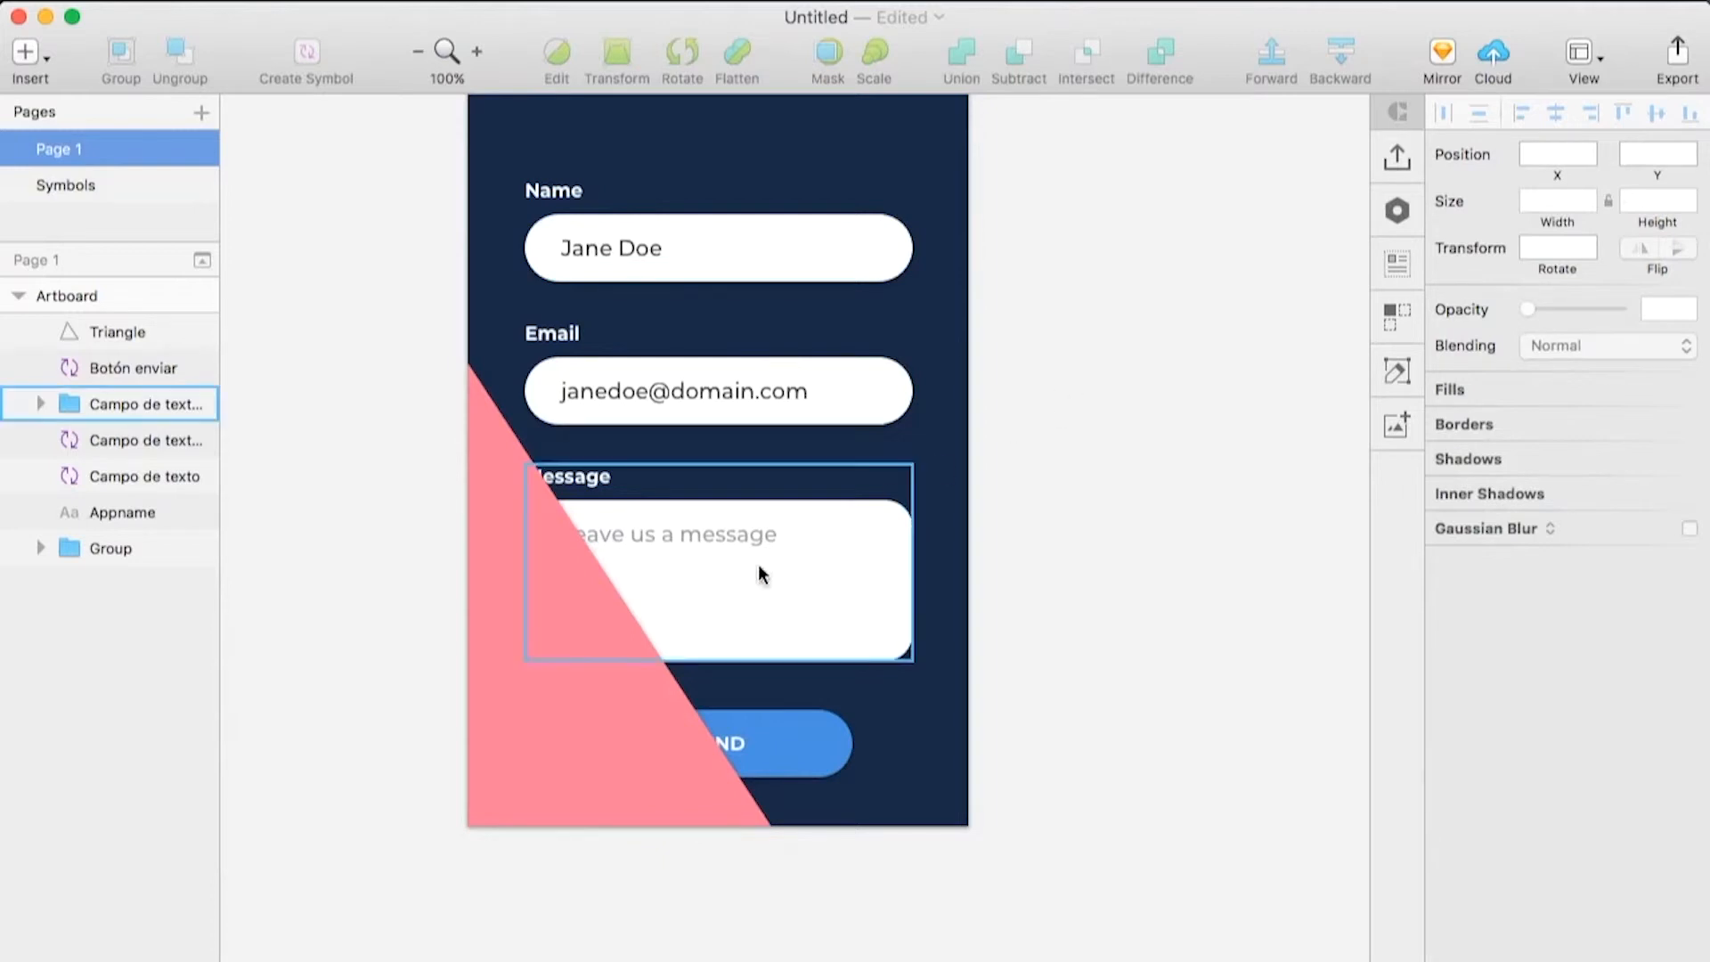
Duplicate the pink triangle and enlarge the copy to about 625 × 600, positioned at X -235, Y 139
{"action": "left_click", "coordinate": [602, 627]}
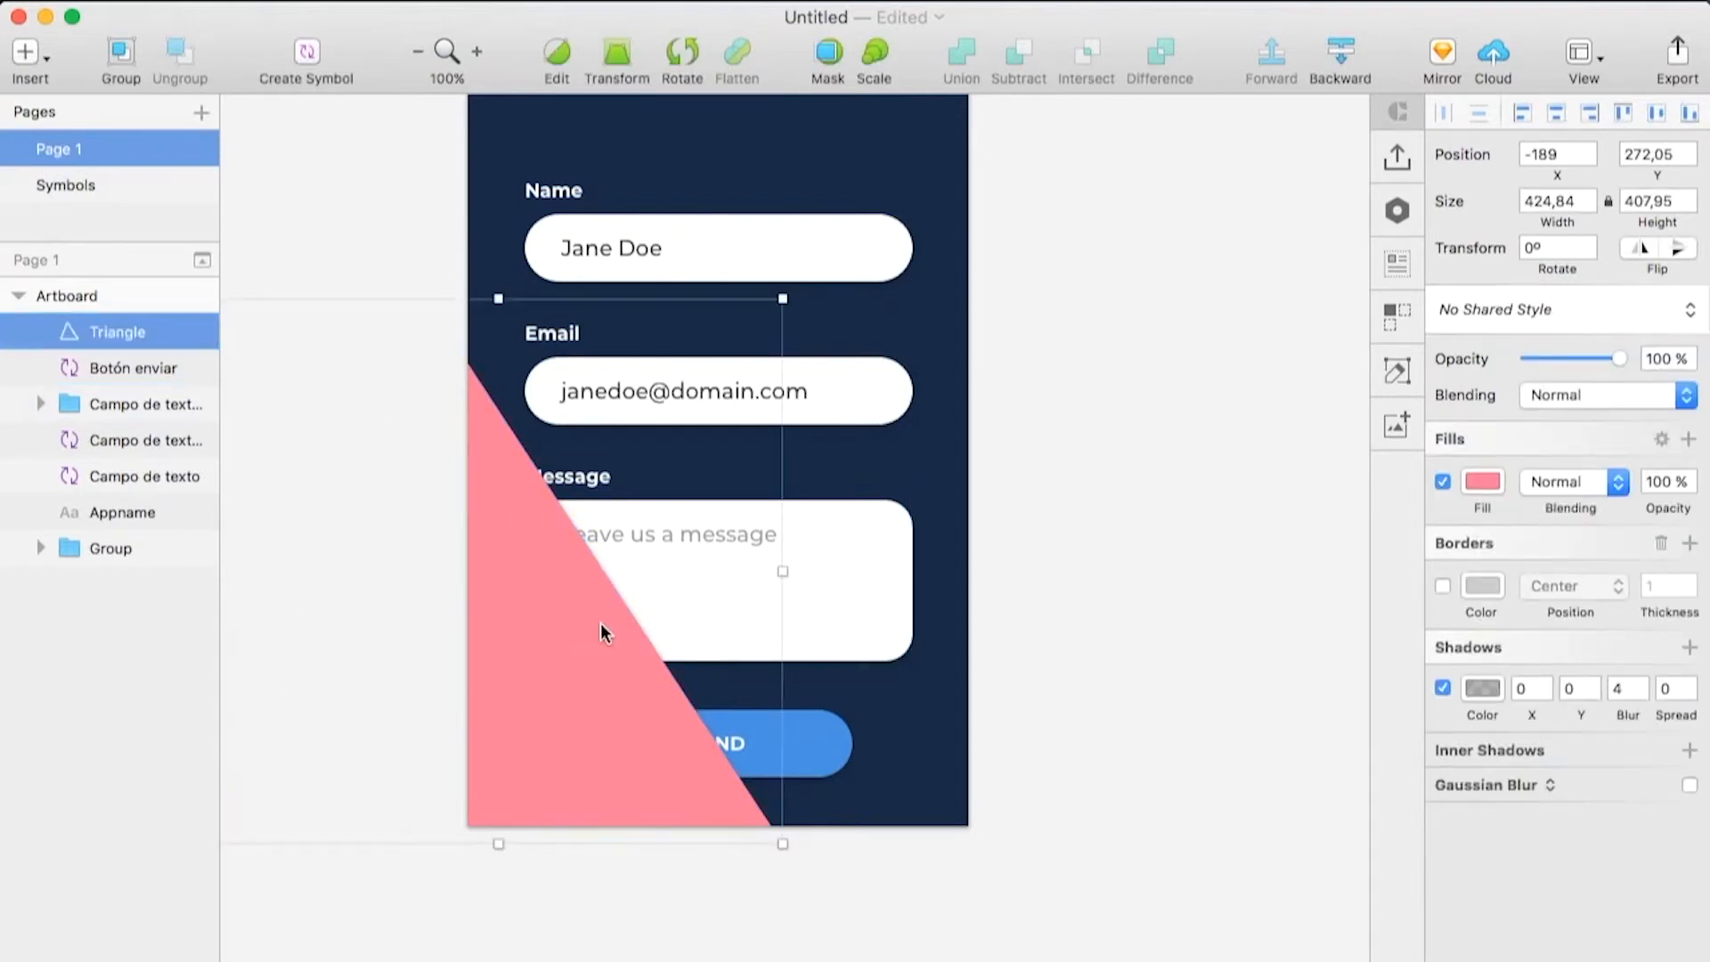
{"action": "left_click_drag", "start_coordinate": [600, 628], "coordinate": [802, 629], "text": "alt"}
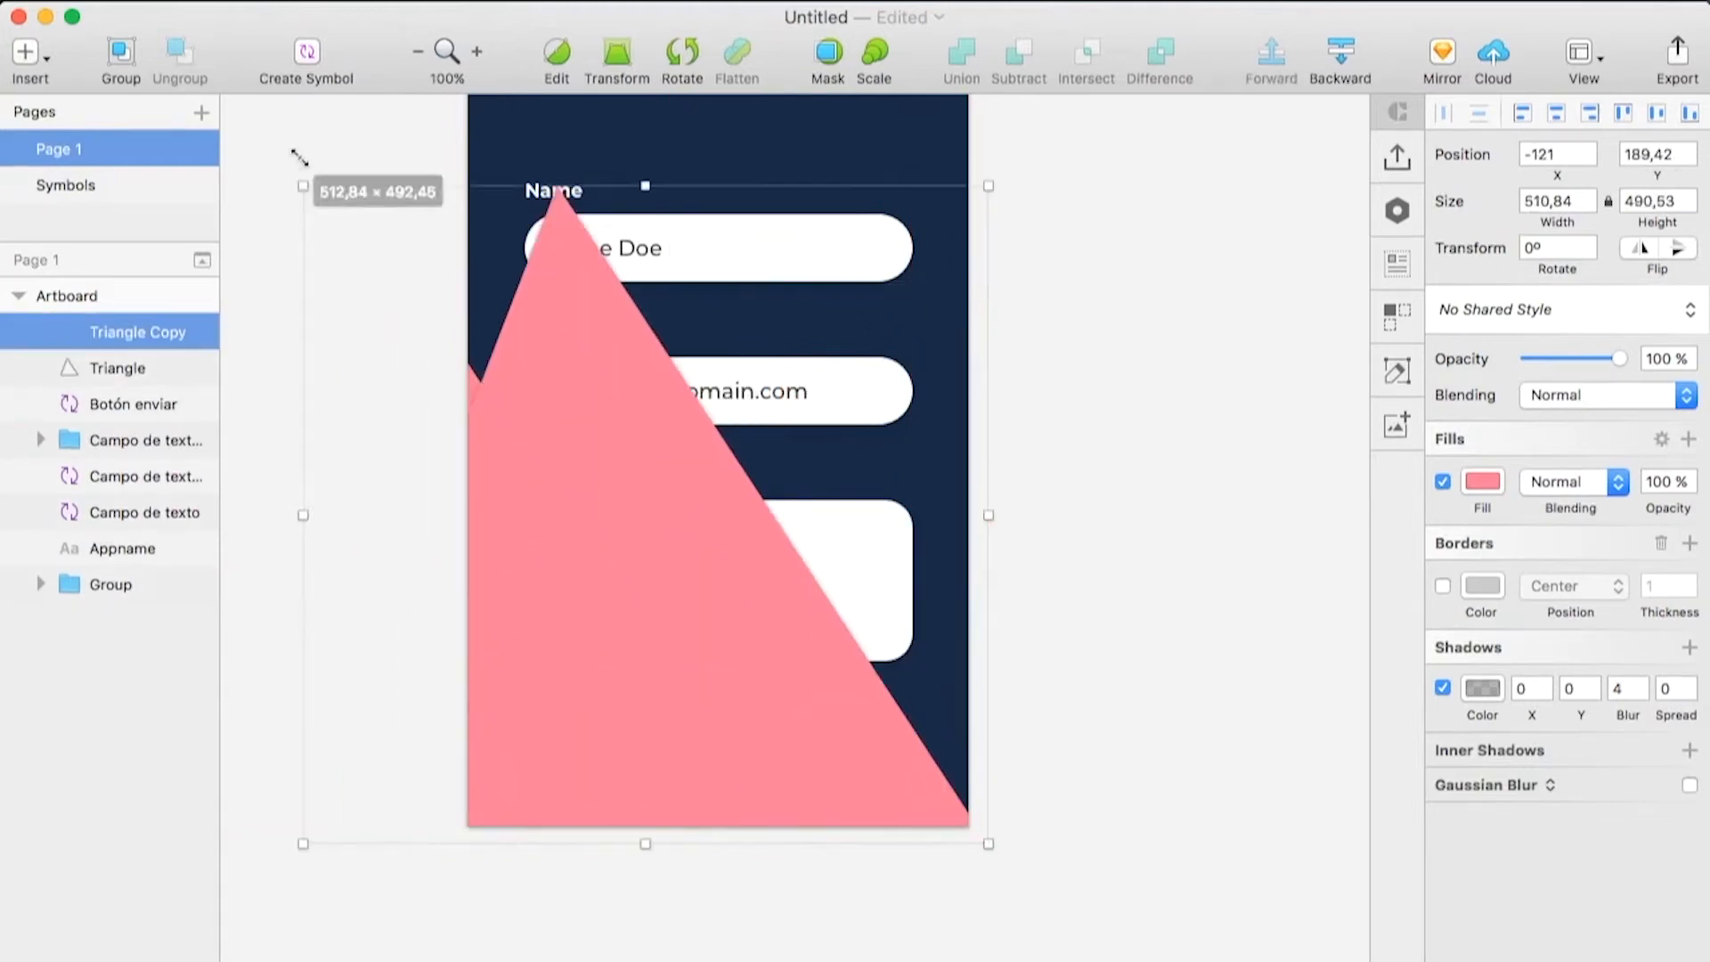
Fill the larger triangle with color F24E72 and send it behind the smaller pink triangle
{"action": "left_click", "coordinate": [1482, 484]}
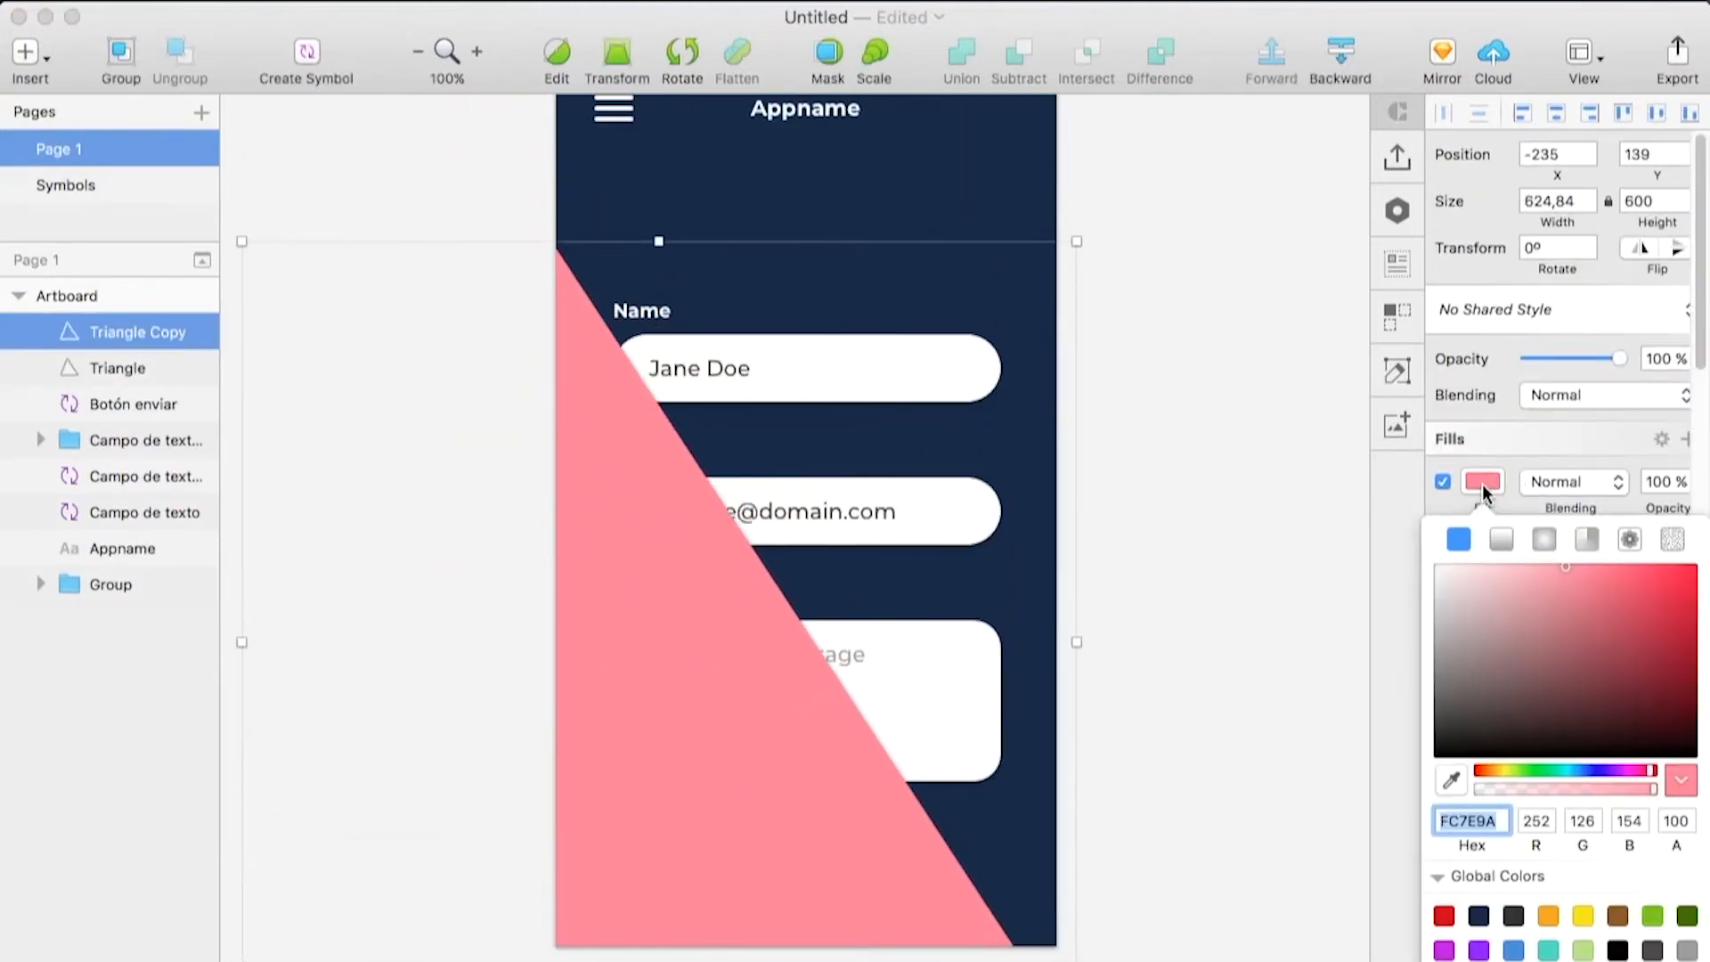
{"action": "type", "text": "F24E72"}
{"action": "key", "text": "Return"}
{"action": "left_click", "coordinate": [1291, 407]}
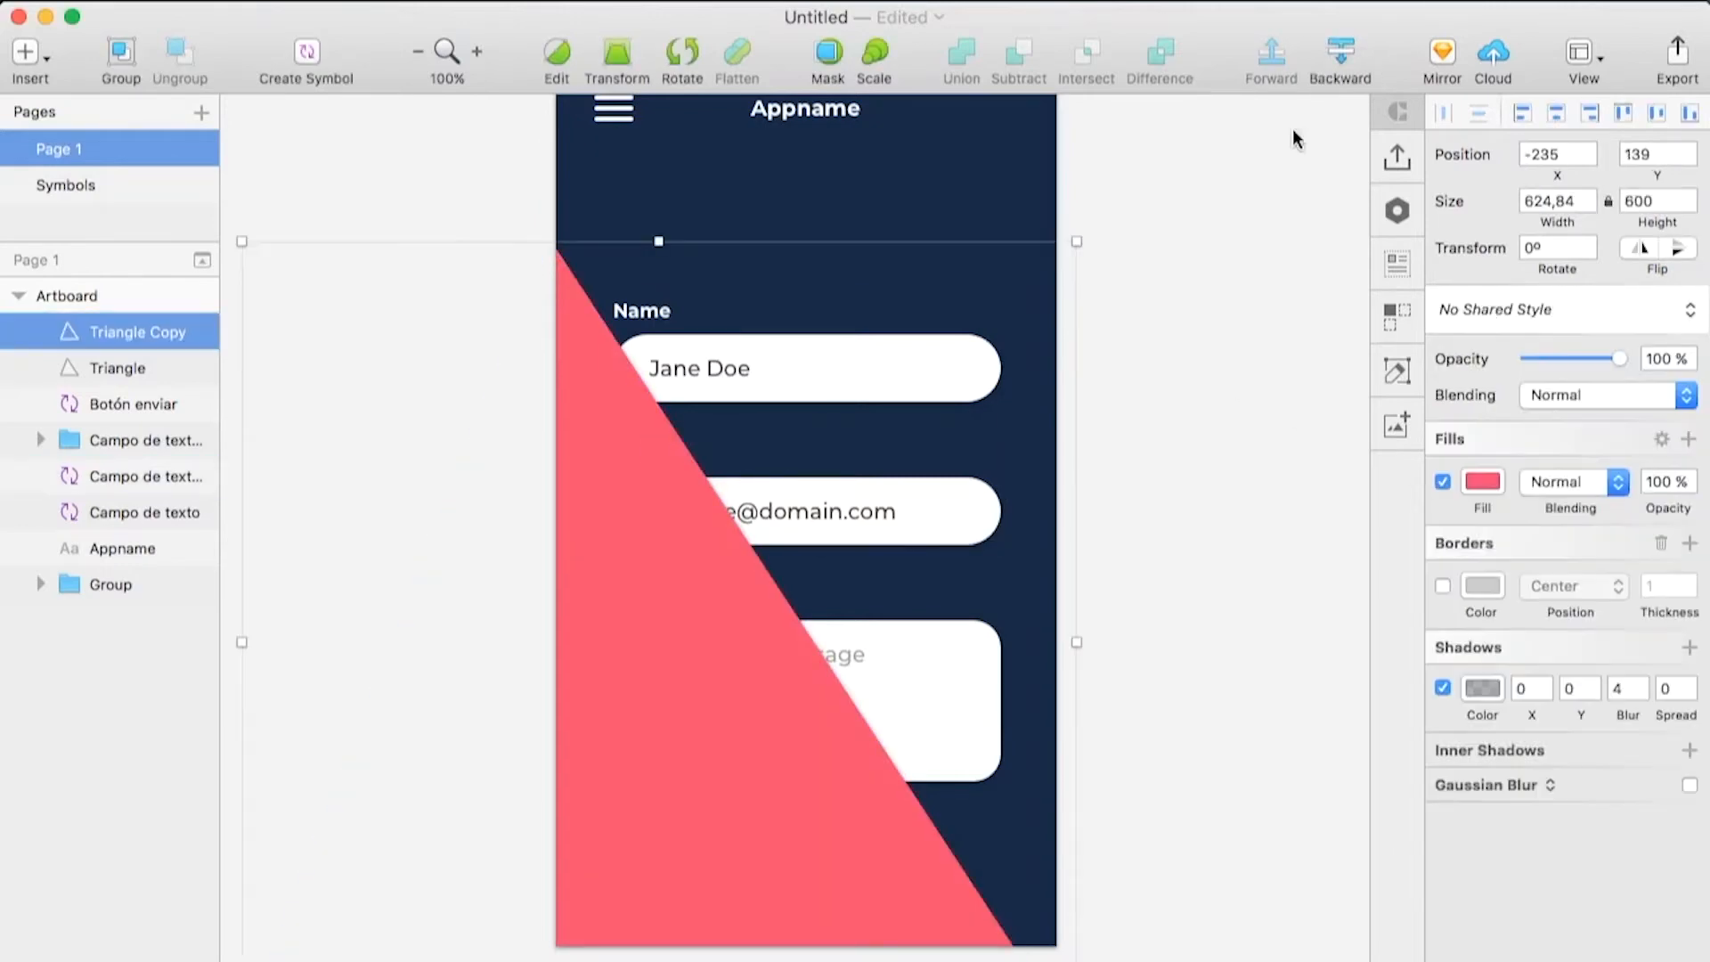
{"action": "left_click", "coordinate": [1340, 58]}
{"action": "left_click", "coordinate": [1220, 274]}
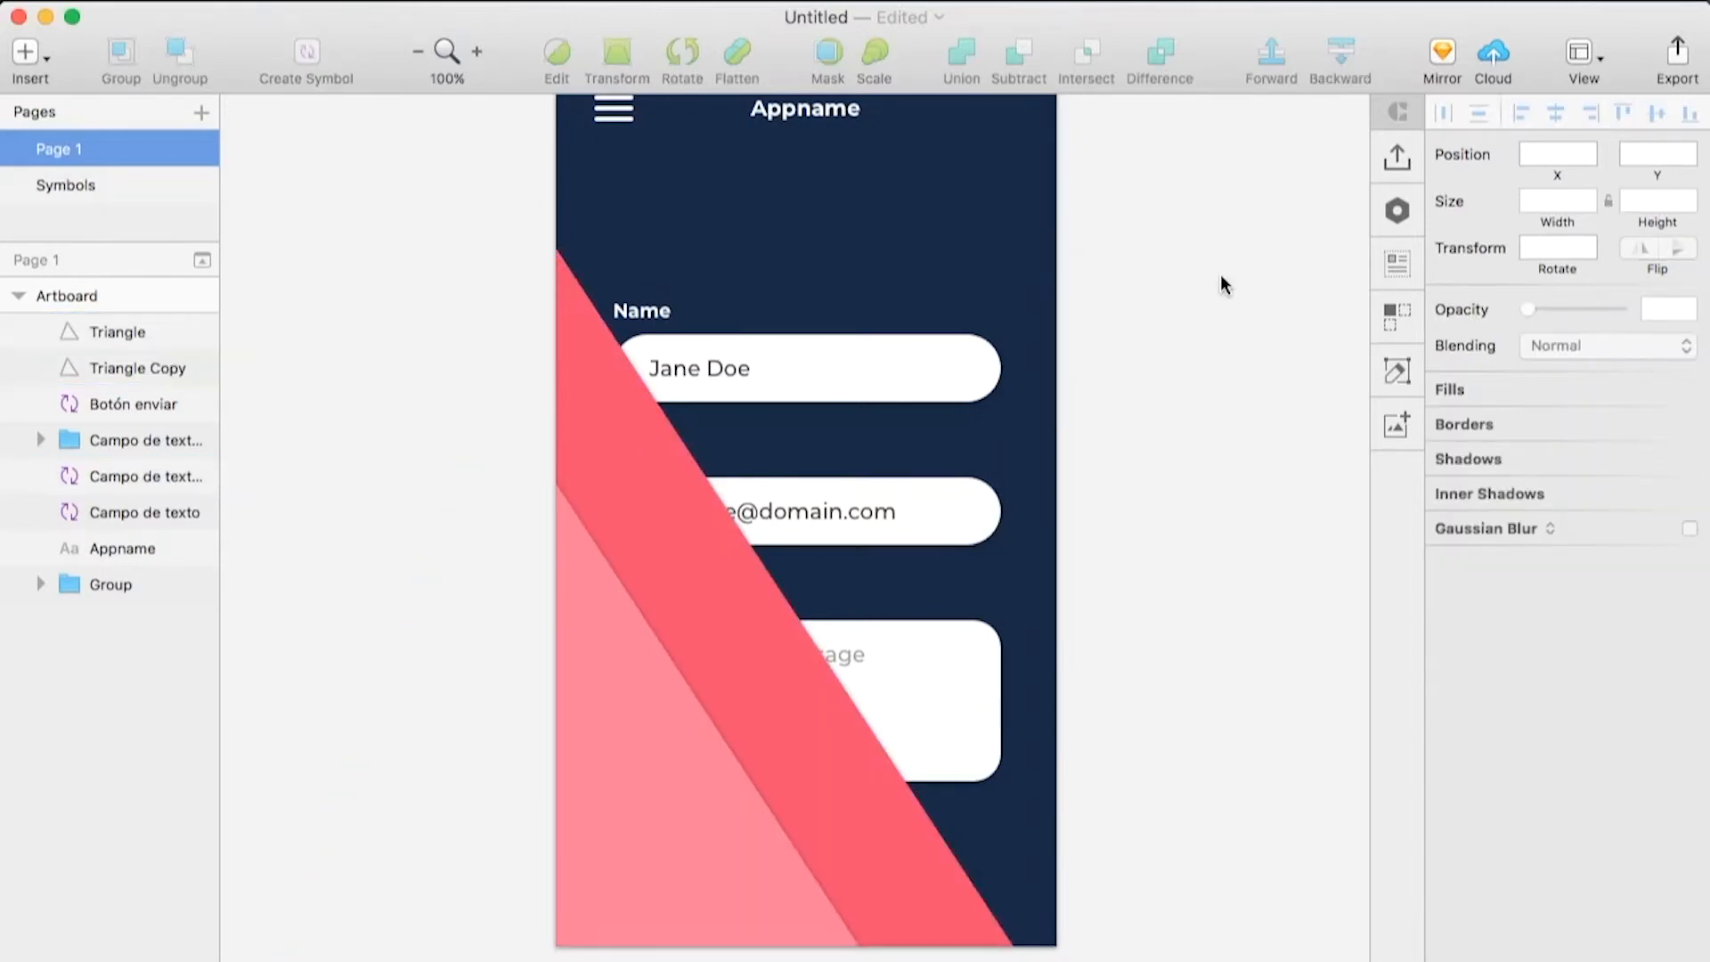
Set both triangles' shadows to X 3, Y 2 and blur 10, with the larger triangle's shadow color at 20% opacity
{"action": "left_click", "coordinate": [737, 669]}
{"action": "double_click", "coordinate": [1598, 682]}
{"action": "left_click", "coordinate": [1481, 687]}
{"action": "left_click", "coordinate": [1675, 767]}
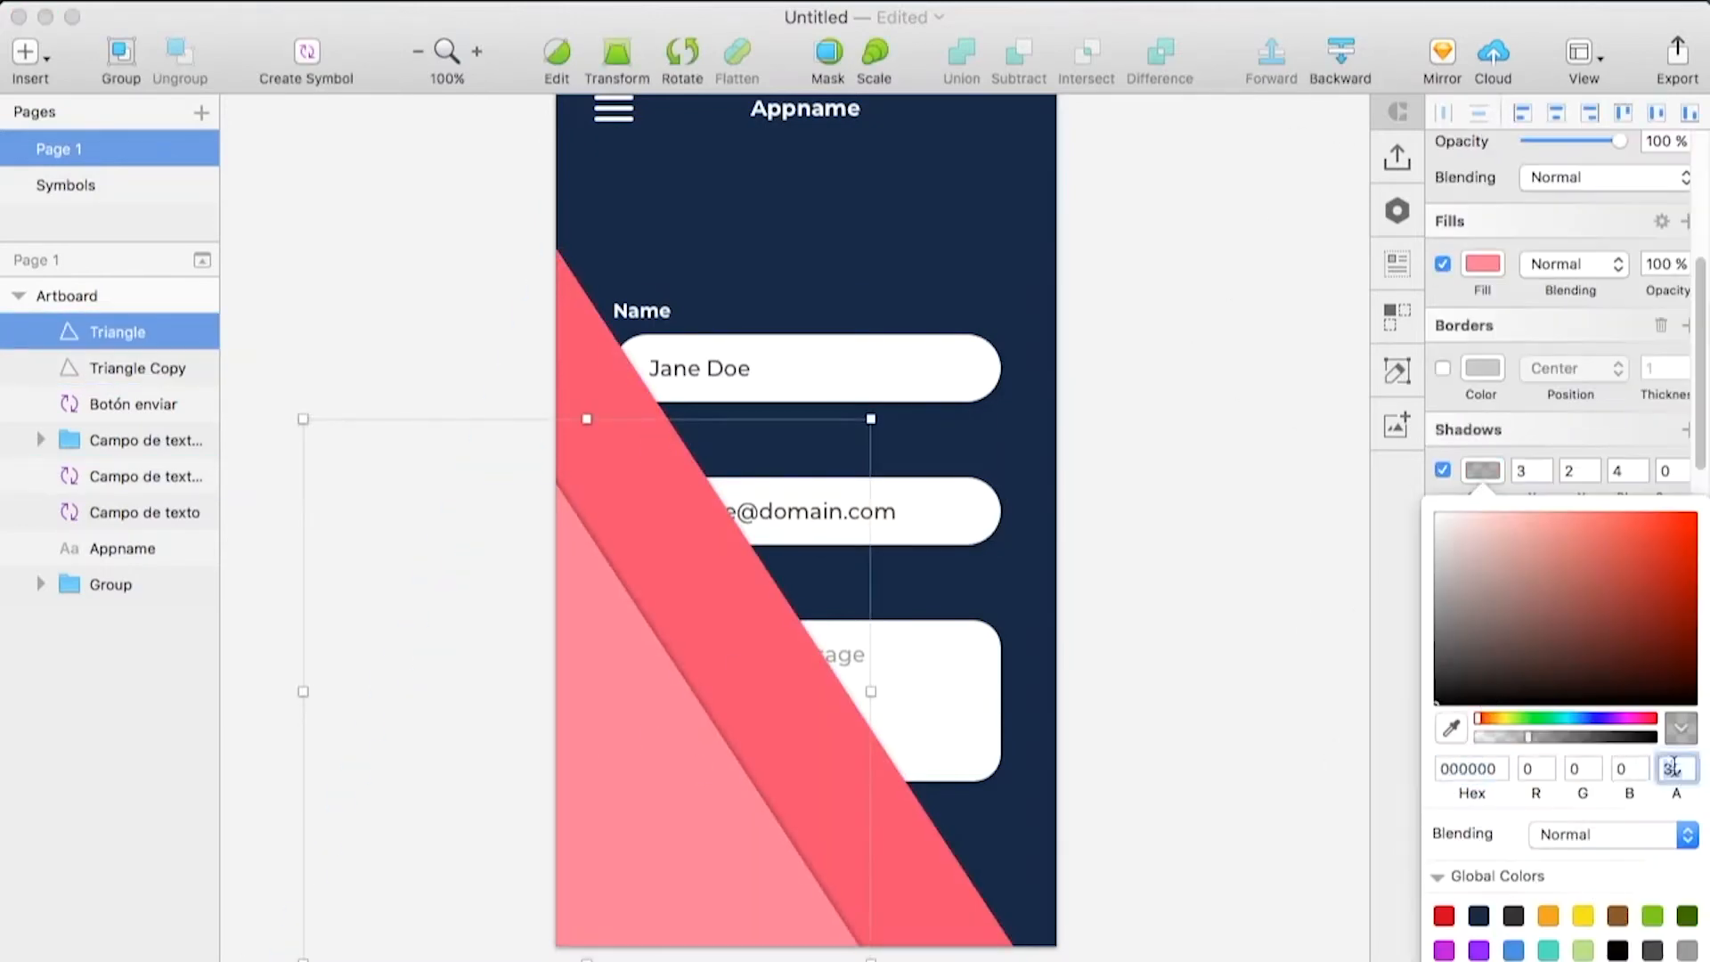
{"action": "left_click", "coordinate": [1220, 677]}
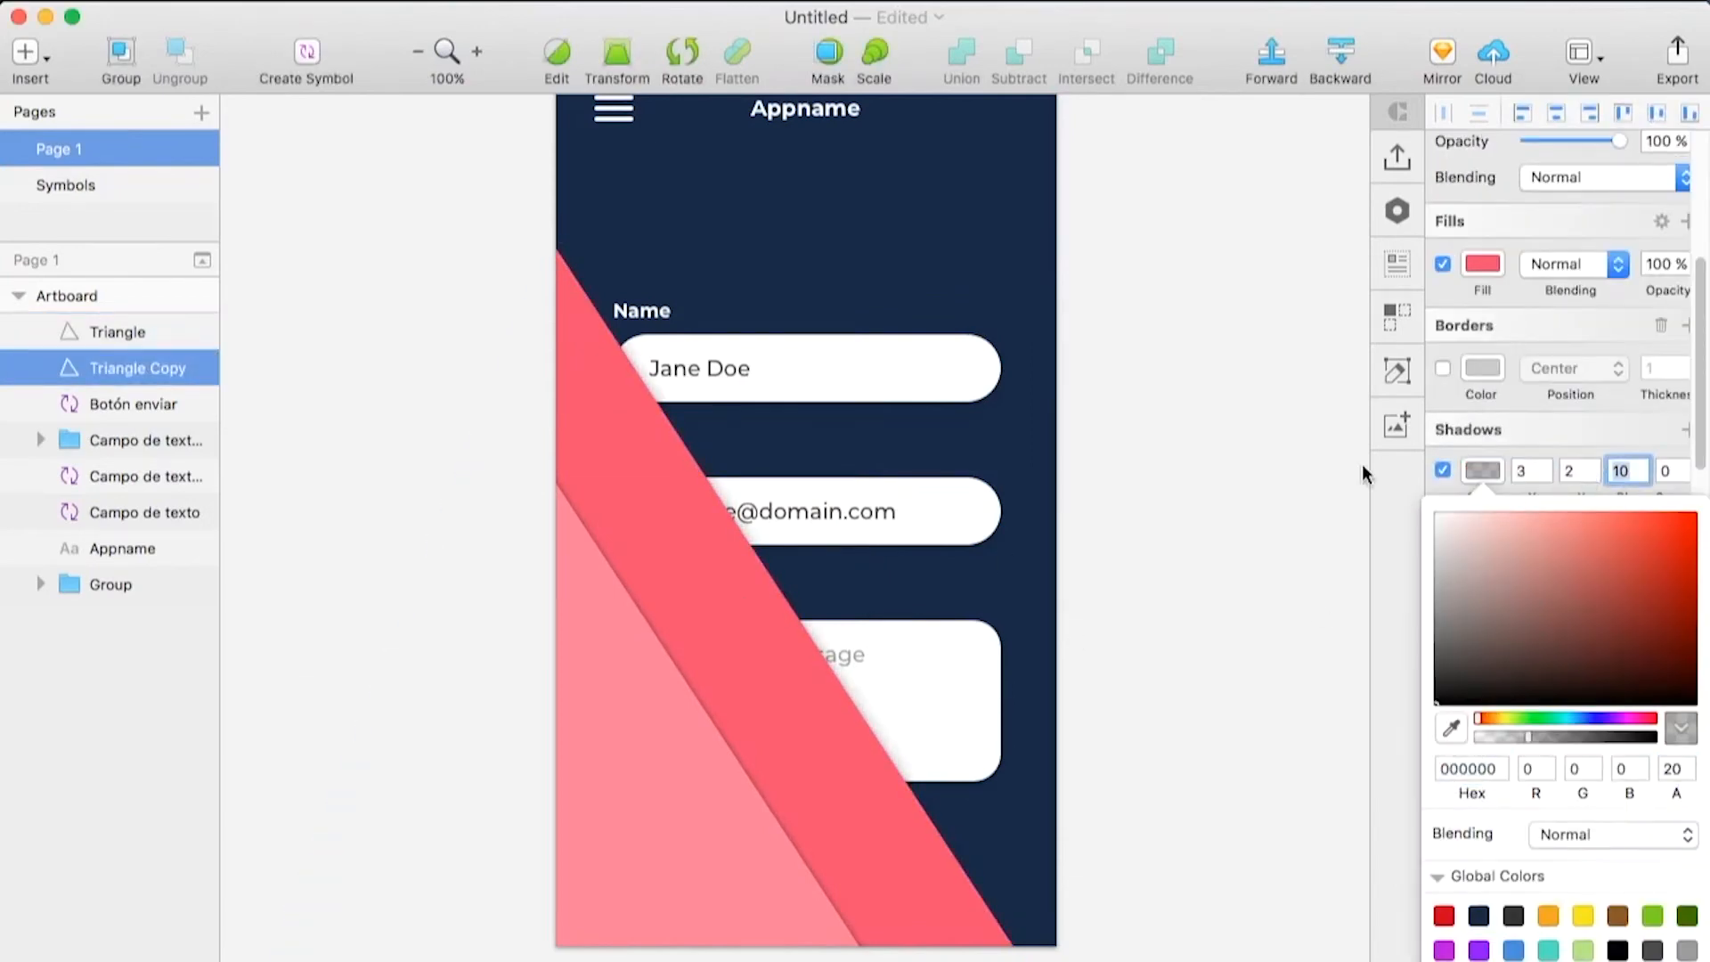
{"action": "left_click", "coordinate": [1360, 463]}
{"action": "left_click", "coordinate": [1248, 621]}
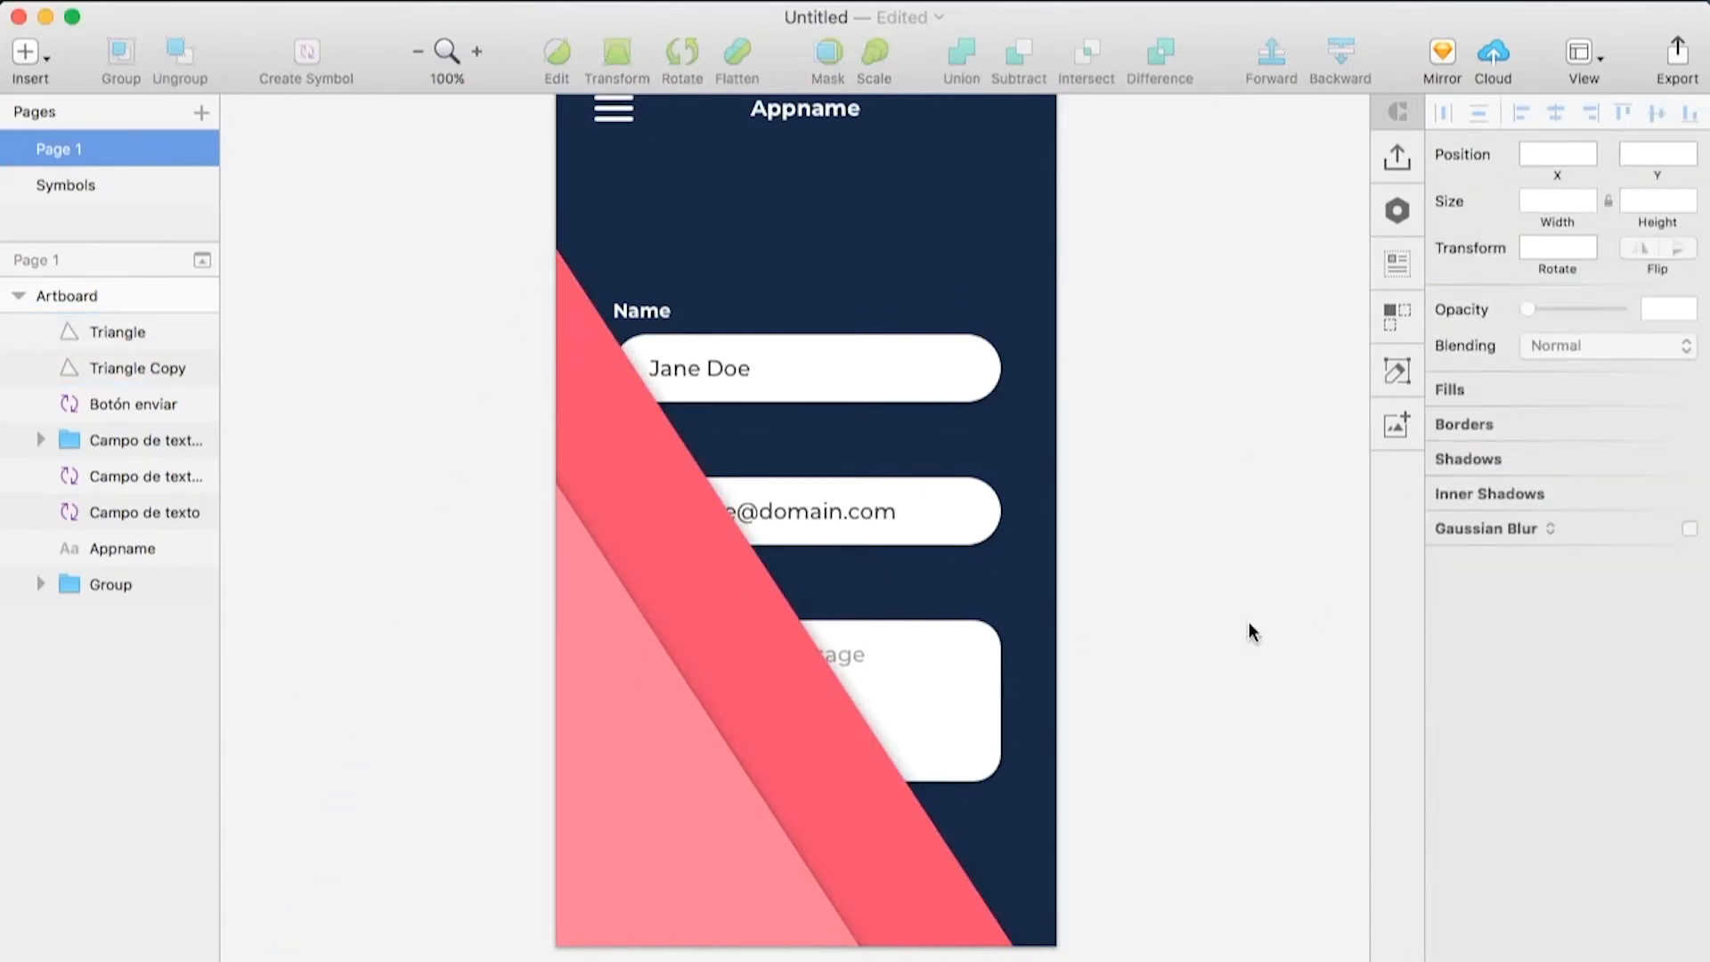
Duplicate the larger red triangle, rotate the copy 27° and place it over the artboard's lower-right area at about X 19, Y 87
{"action": "scroll", "coordinate": [1249, 621], "scroll_direction": "up", "scroll_amount": 2}
{"action": "left_click", "coordinate": [686, 606]}
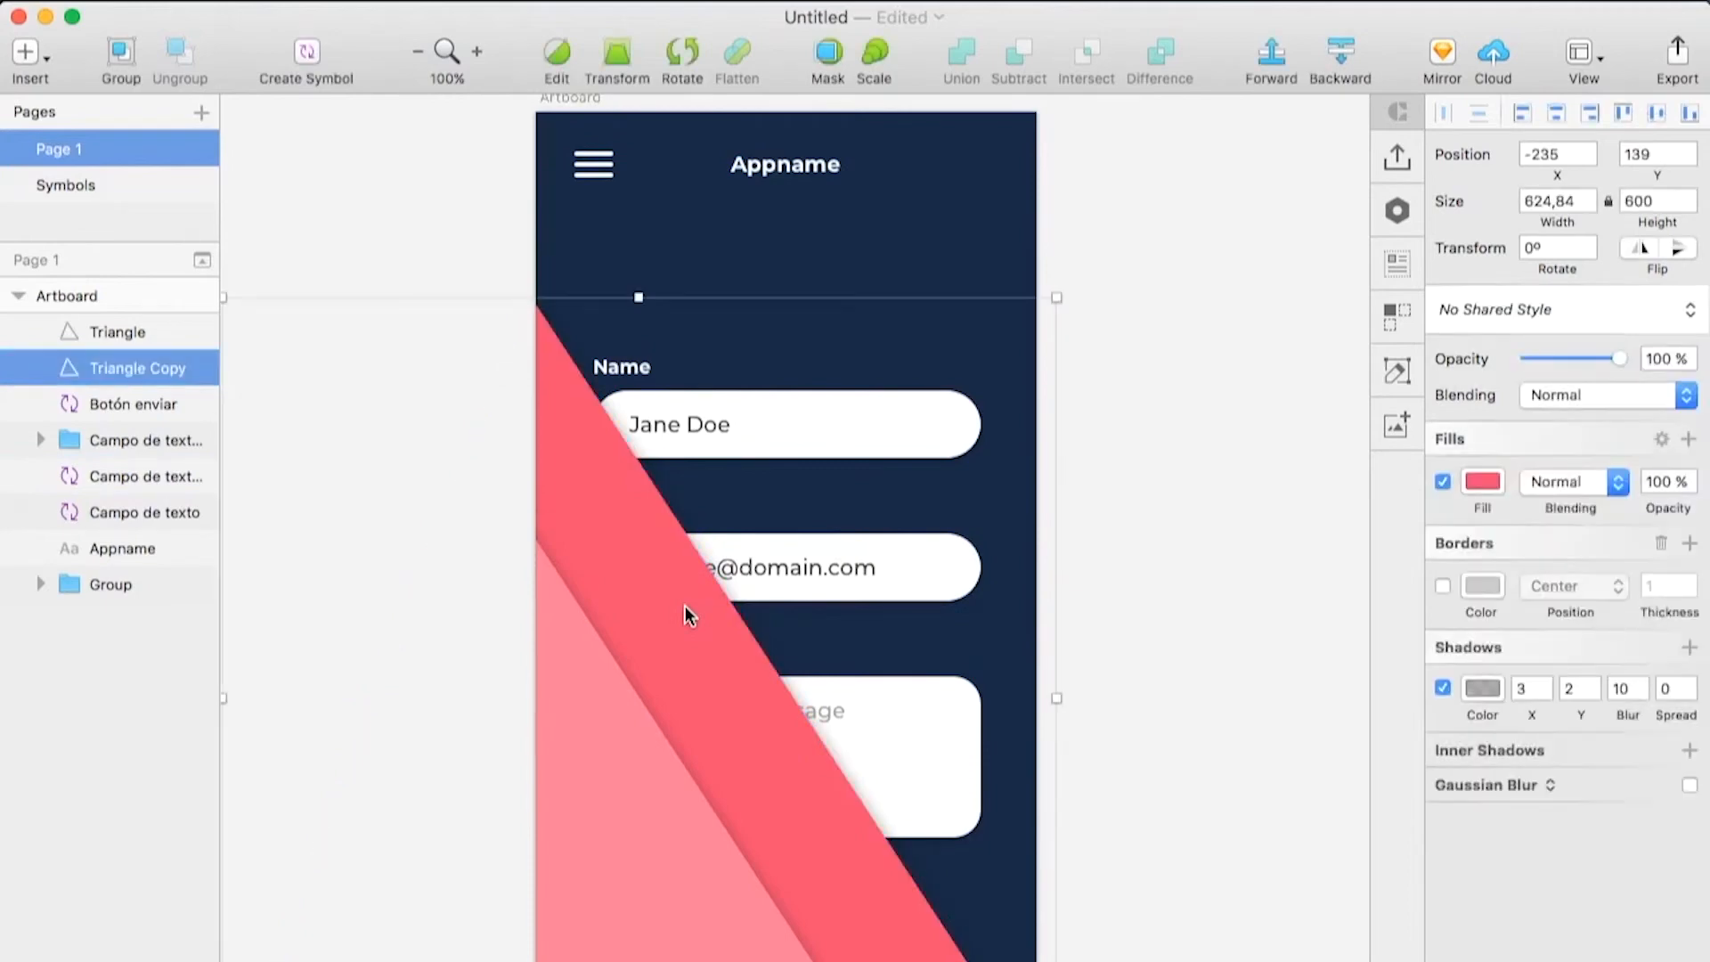
{"action": "left_click_drag", "start_coordinate": [686, 606], "coordinate": [1033, 426]}
{"action": "left_click", "coordinate": [688, 62]}
{"action": "left_click_drag", "start_coordinate": [1028, 152], "coordinate": [1208, 194]}
{"action": "left_click_drag", "start_coordinate": [970, 389], "coordinate": [1054, 610]}
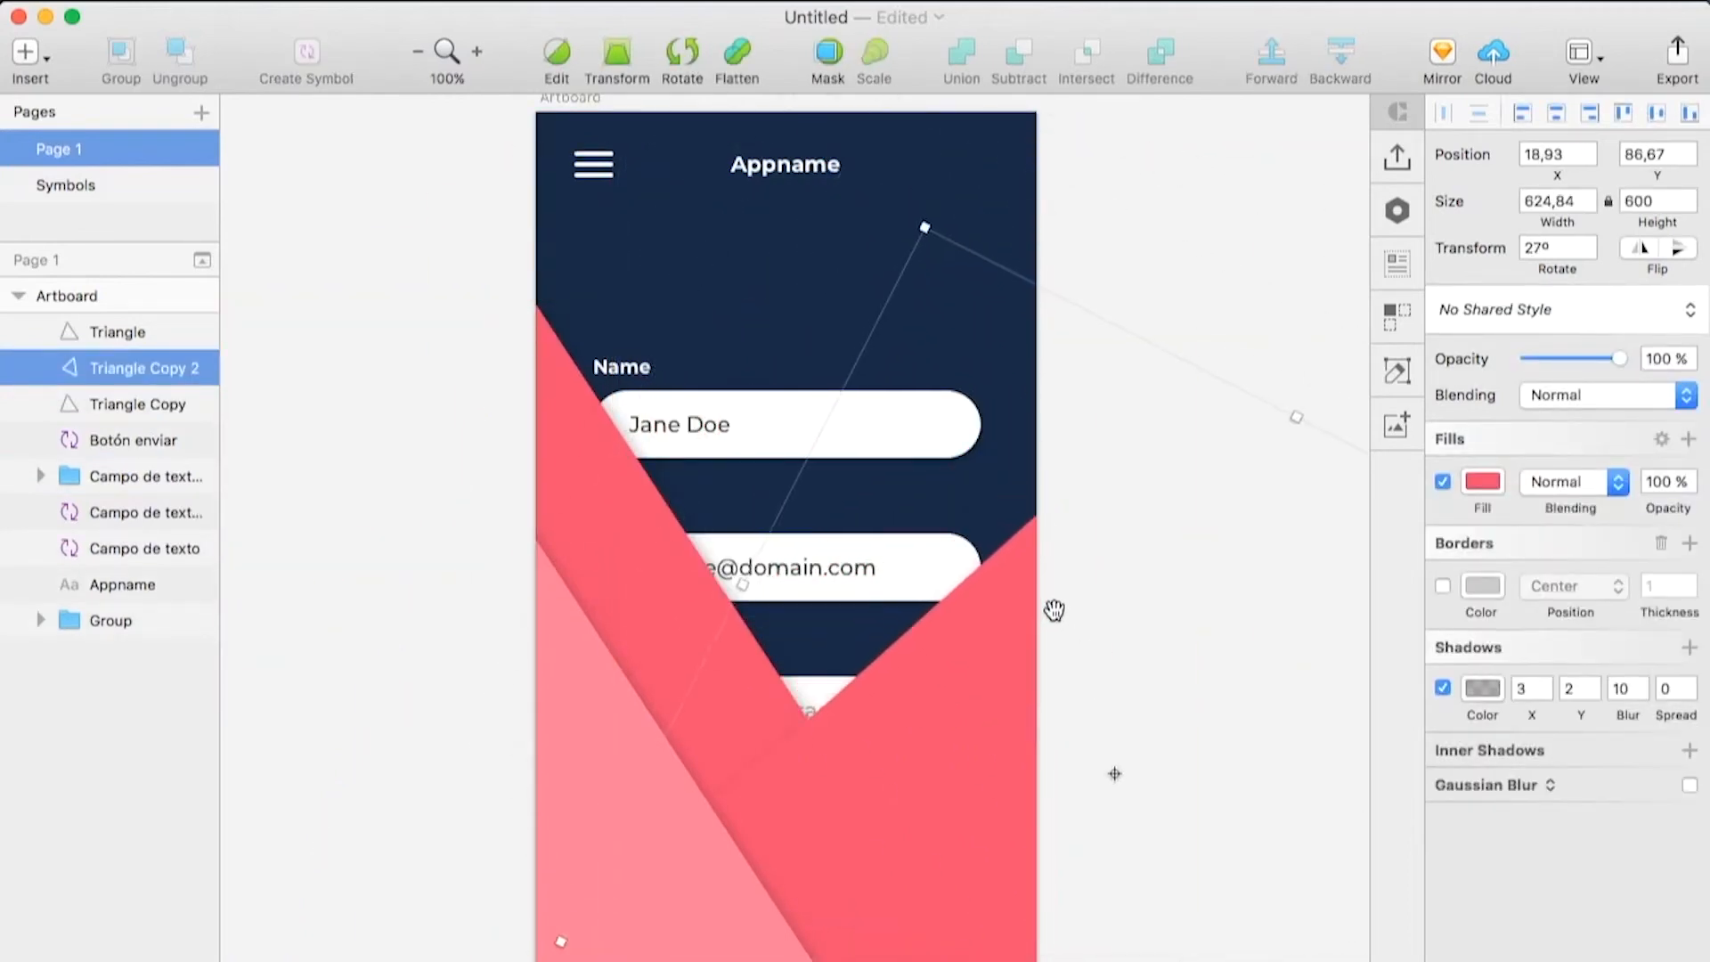
{"action": "left_click", "coordinate": [690, 55]}
{"action": "left_click", "coordinate": [1079, 226]}
Send the rotated triangle behind the red one and fill it with yellow FFD183
{"action": "left_click", "coordinate": [995, 570]}
{"action": "left_click", "coordinate": [1340, 55]}
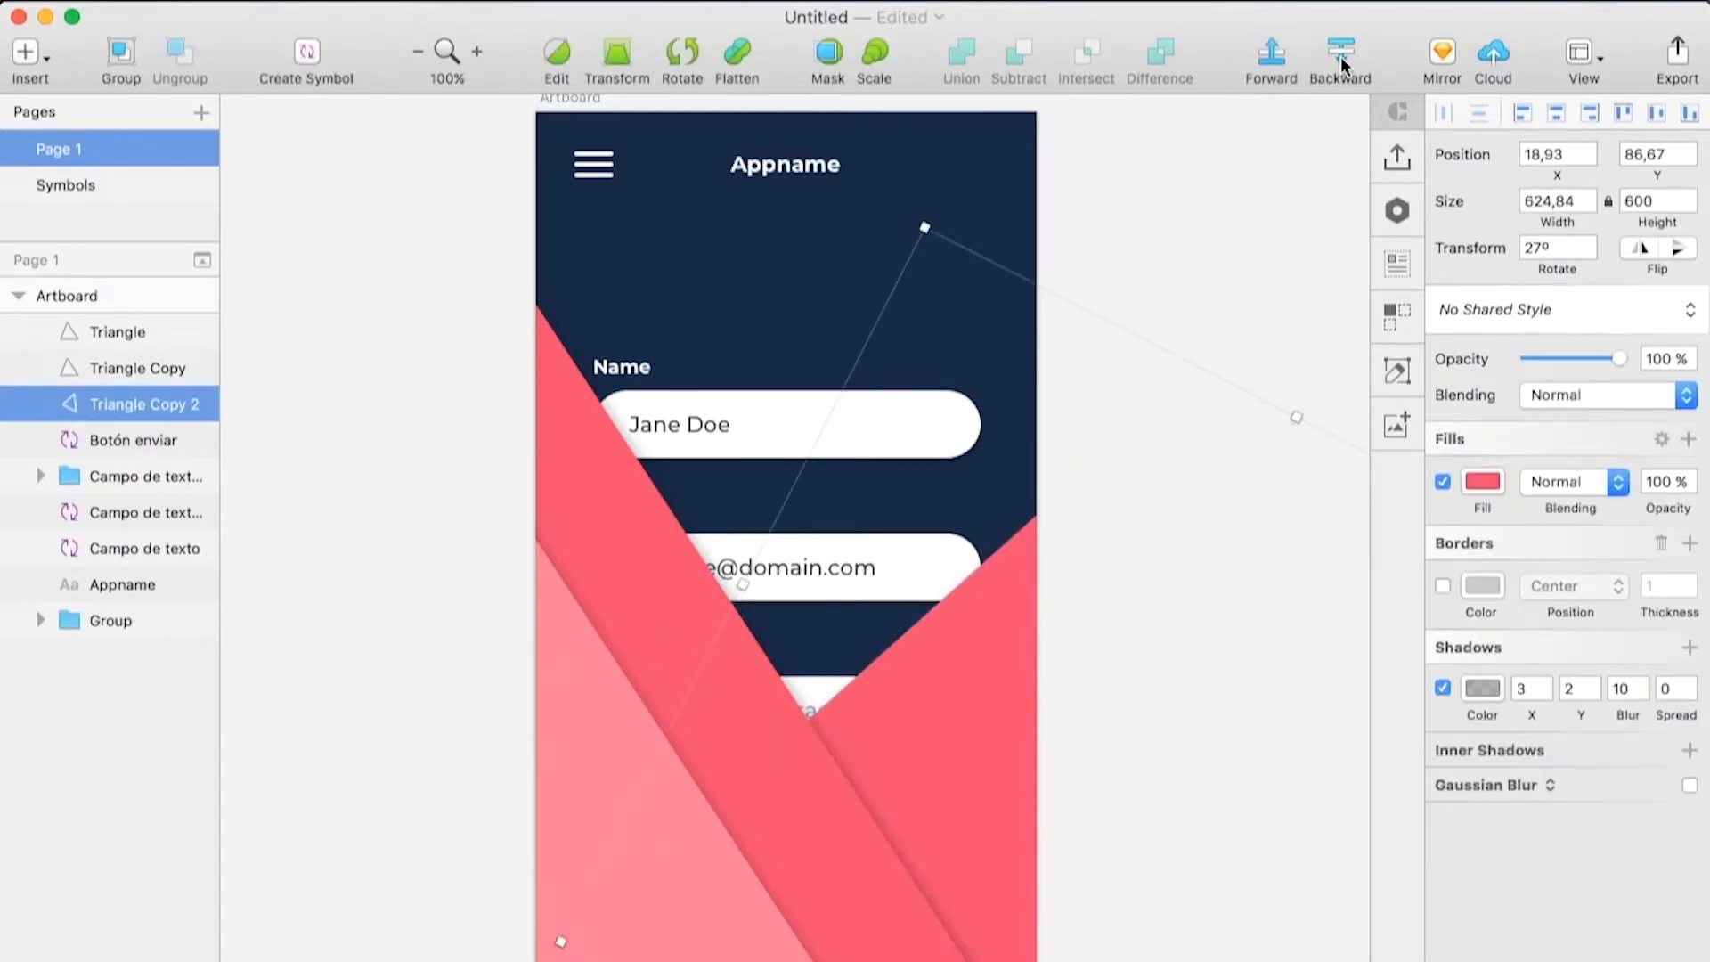
{"action": "left_click", "coordinate": [1472, 484]}
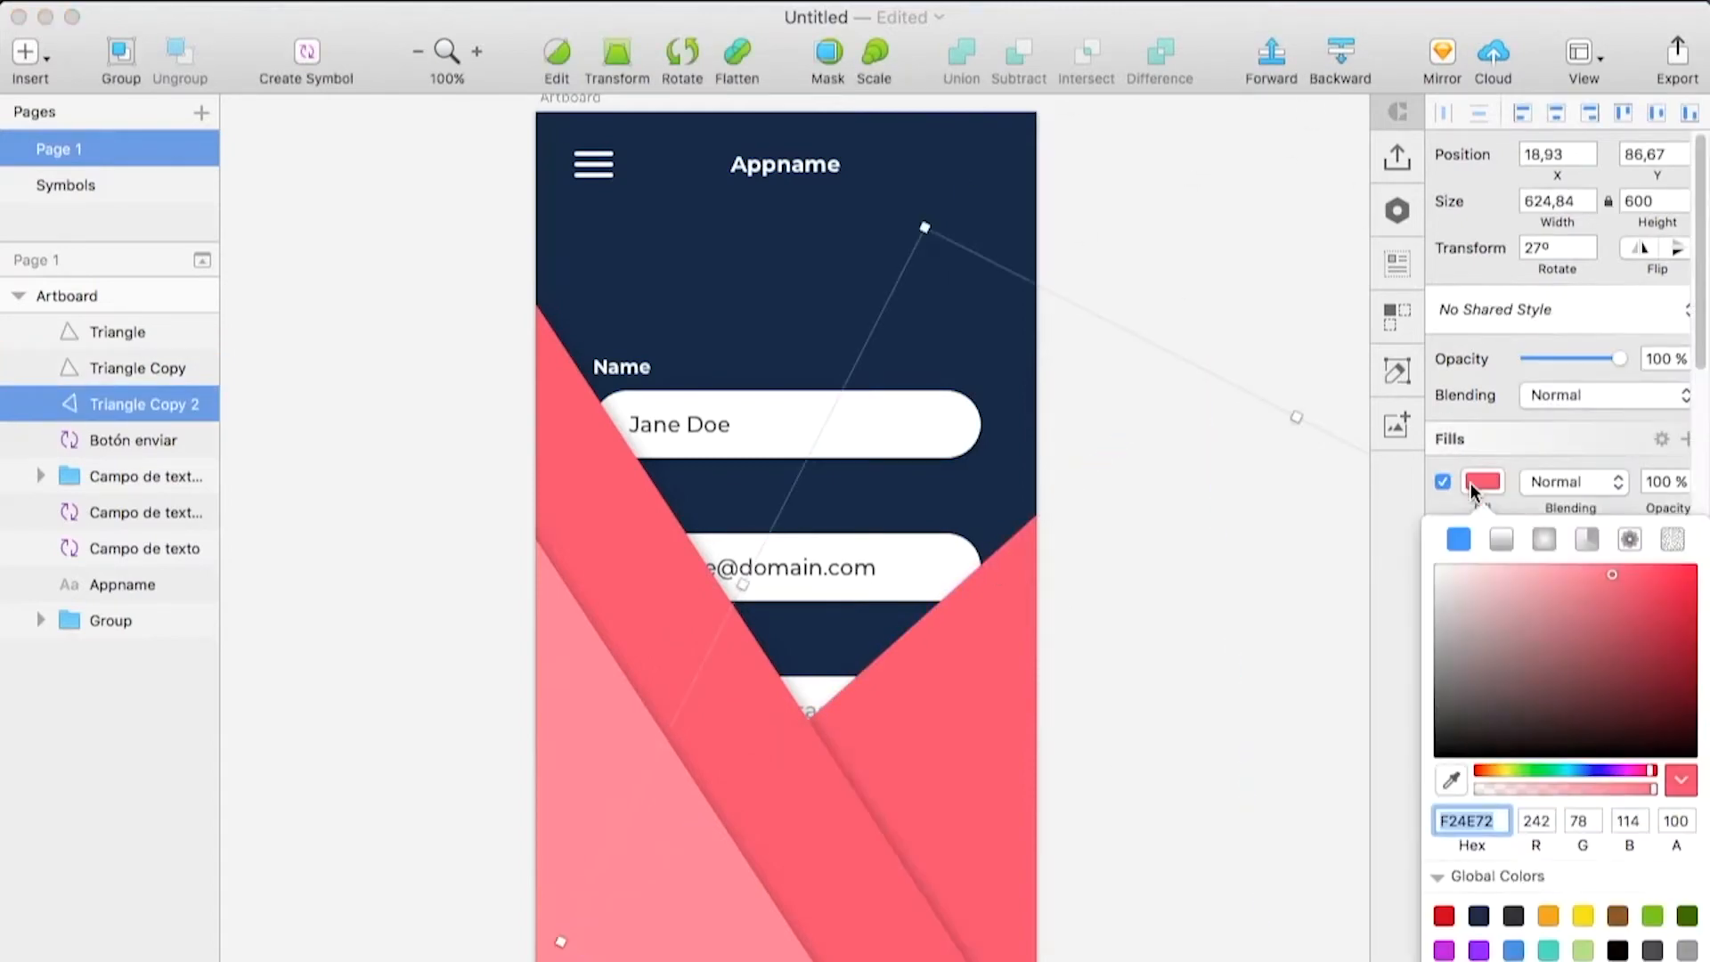
{"action": "type", "text": "FFD180"}
{"action": "key", "text": "Return"}
{"action": "left_click", "coordinate": [1264, 508]}
Duplicate the yellow triangle and move the copy up and left to X -82, Y -79
{"action": "left_click", "coordinate": [994, 643]}
{"action": "key", "text": "alt"}
{"action": "left_click_drag", "start_coordinate": [997, 648], "coordinate": [862, 432]}
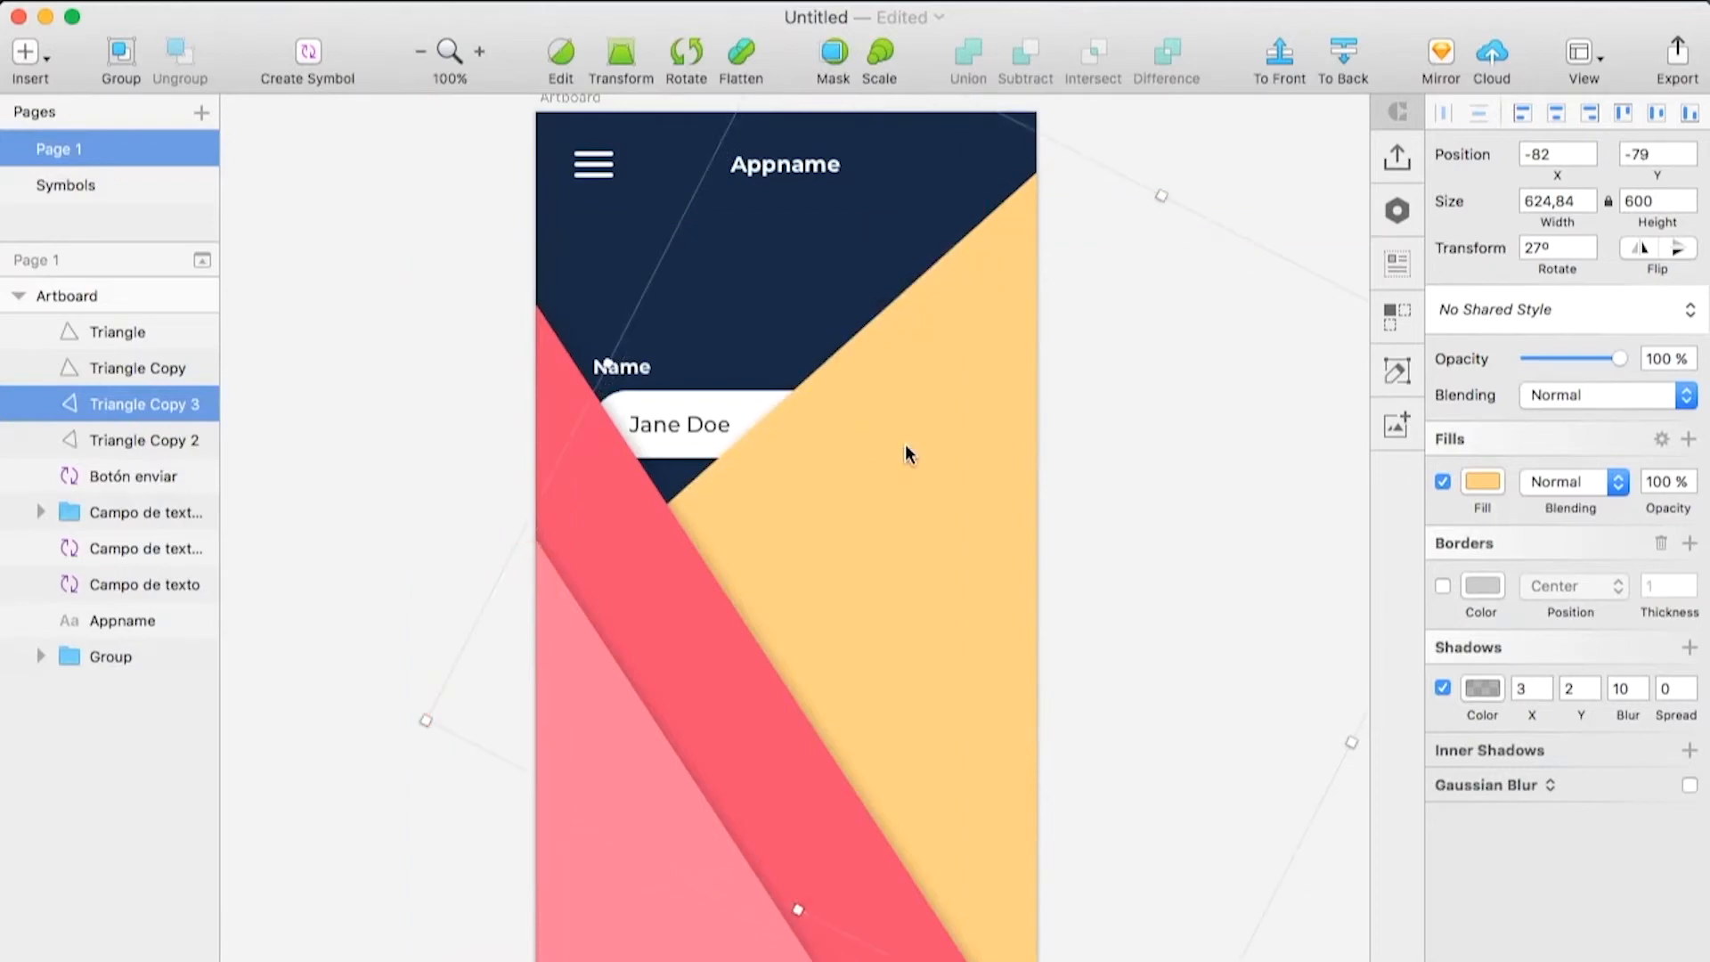
Fill the new upper triangle with teal 50E3C2 and send it behind the yellow triangle
{"action": "left_click", "coordinate": [1480, 482]}
{"action": "type", "text": "50E3C2"}
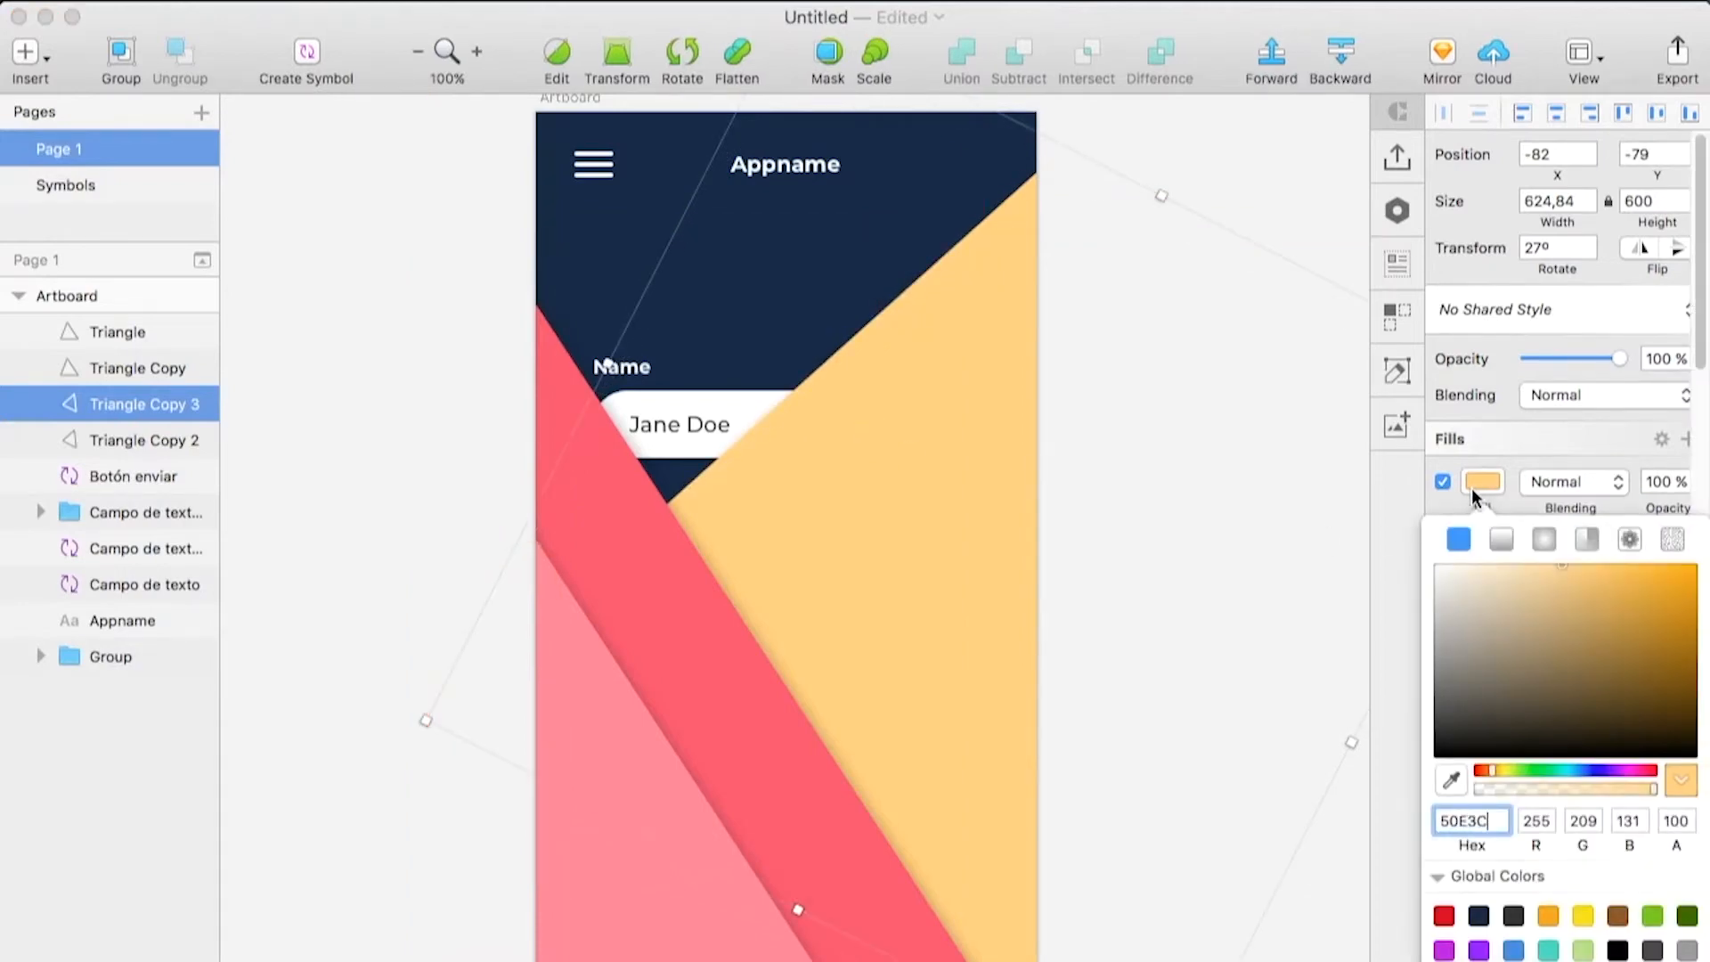
{"action": "key", "text": "Return"}
{"action": "left_click", "coordinate": [1129, 173]}
{"action": "left_click", "coordinate": [1339, 71]}
{"action": "left_click", "coordinate": [1181, 250]}
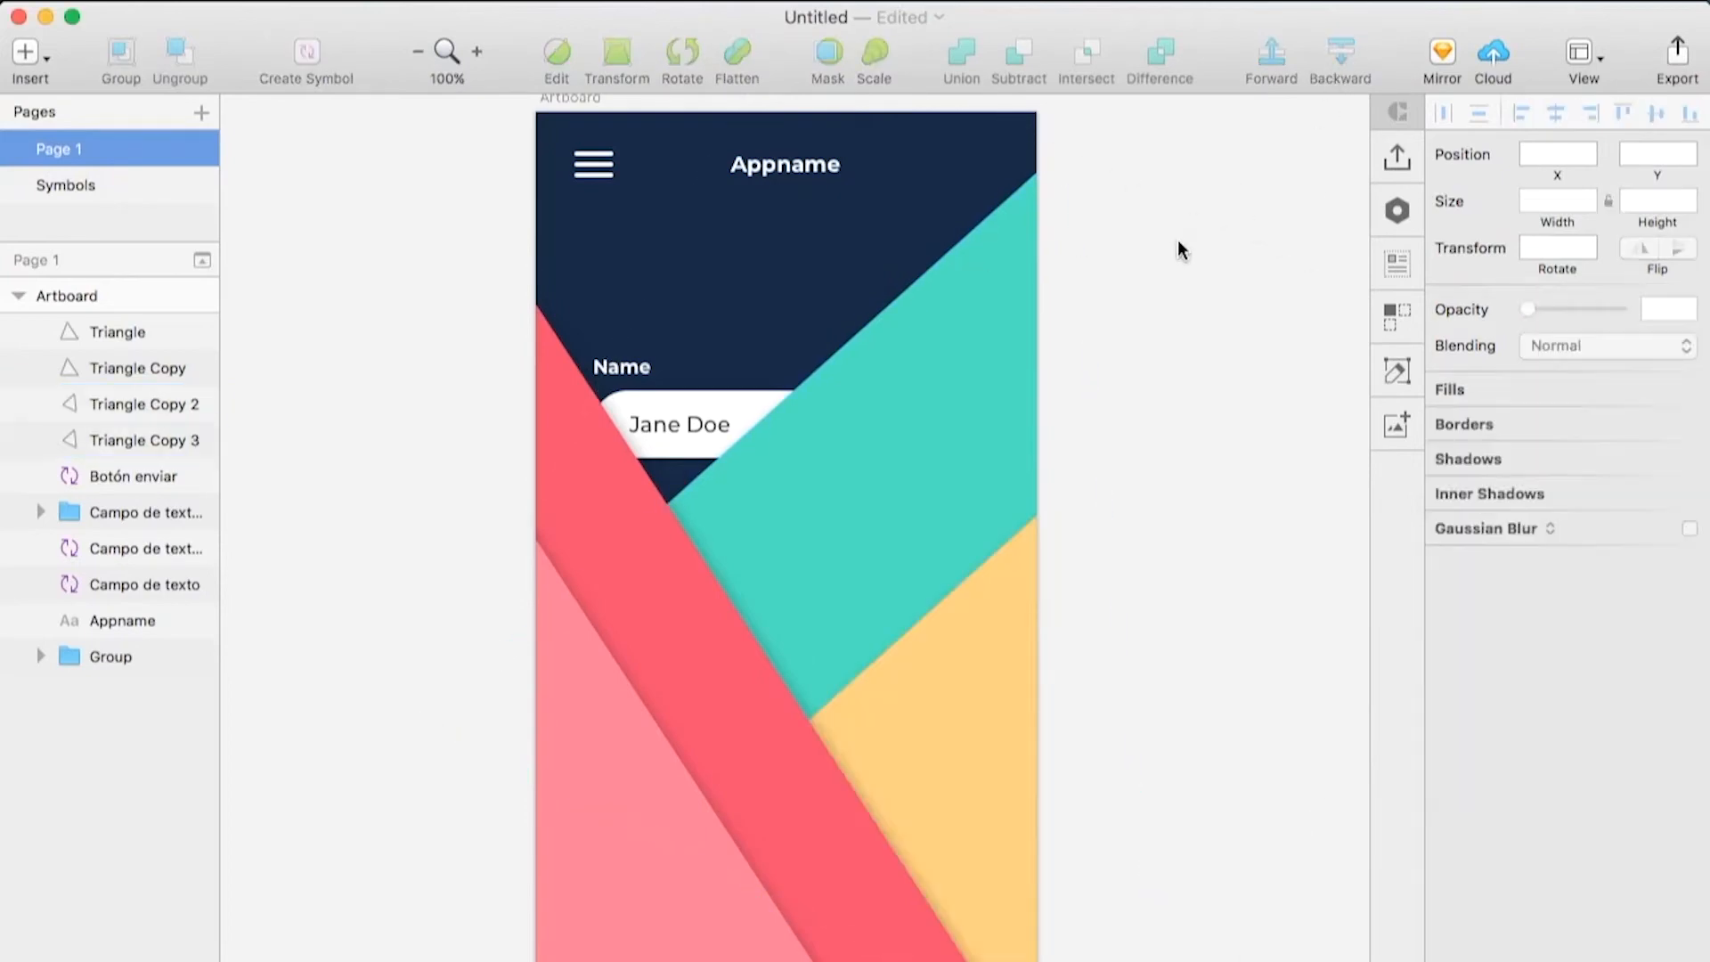
Select all four triangles and set their shadow X and Y offsets to 0
{"action": "left_click", "coordinate": [627, 721]}
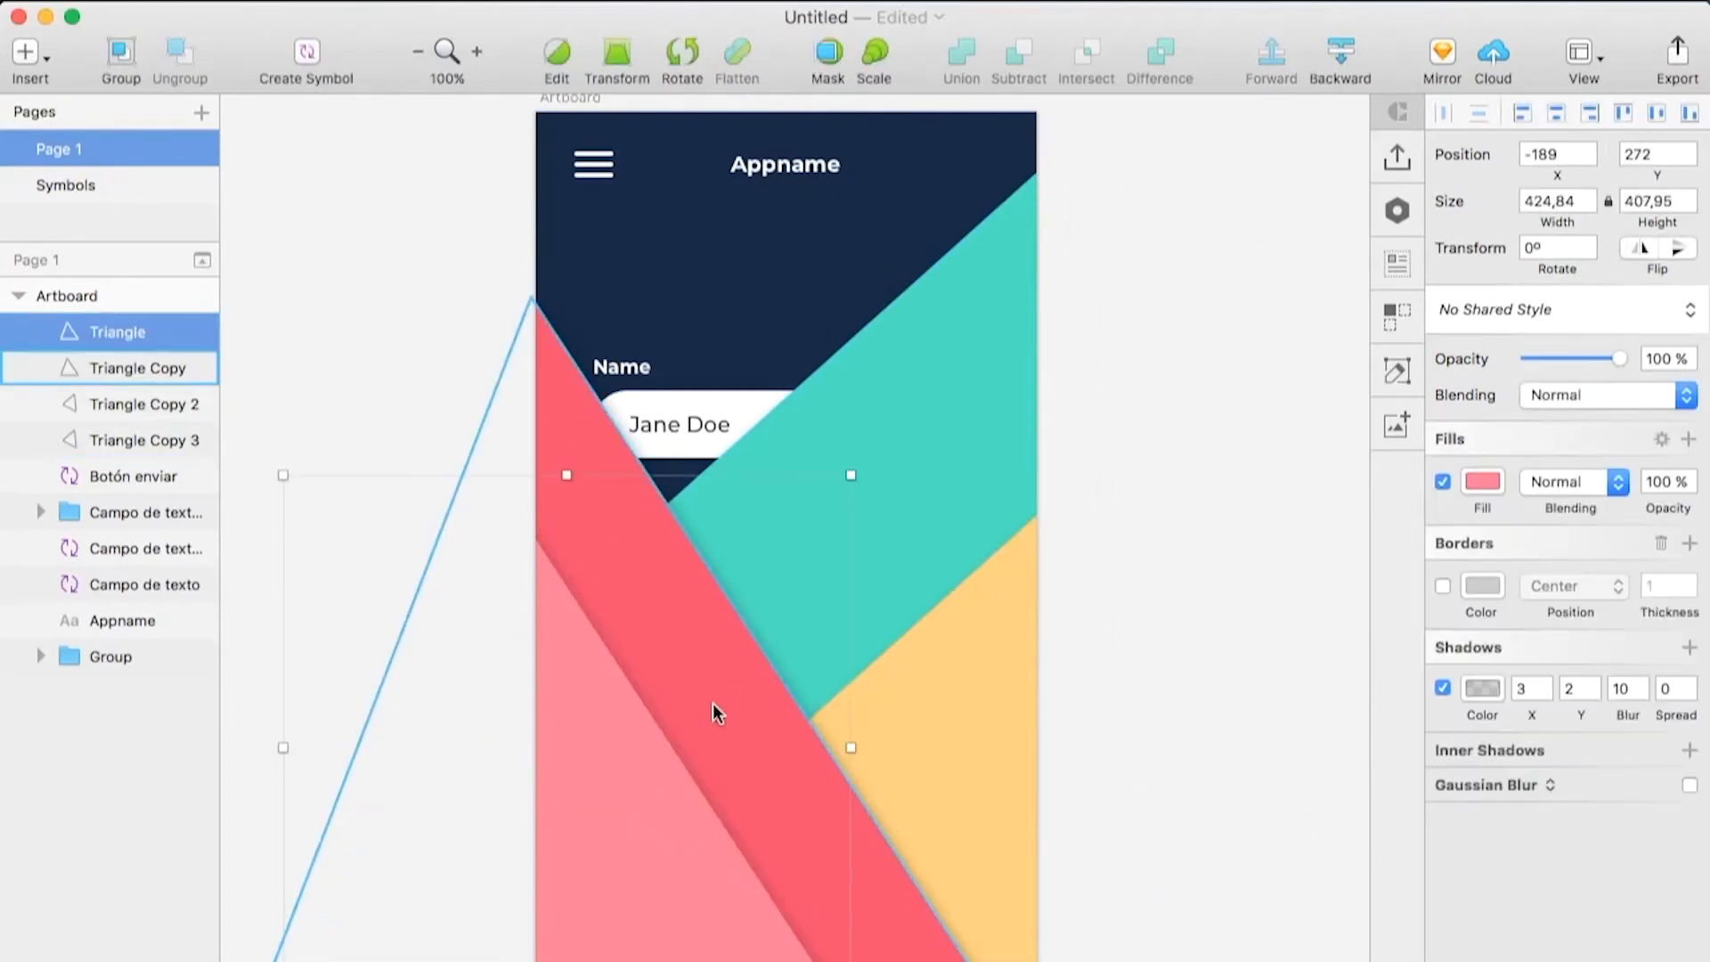
{"action": "left_click", "coordinate": [713, 703], "text": "shift"}
{"action": "left_click", "coordinate": [900, 703], "text": "shift"}
{"action": "left_click", "coordinate": [940, 513], "text": "shift"}
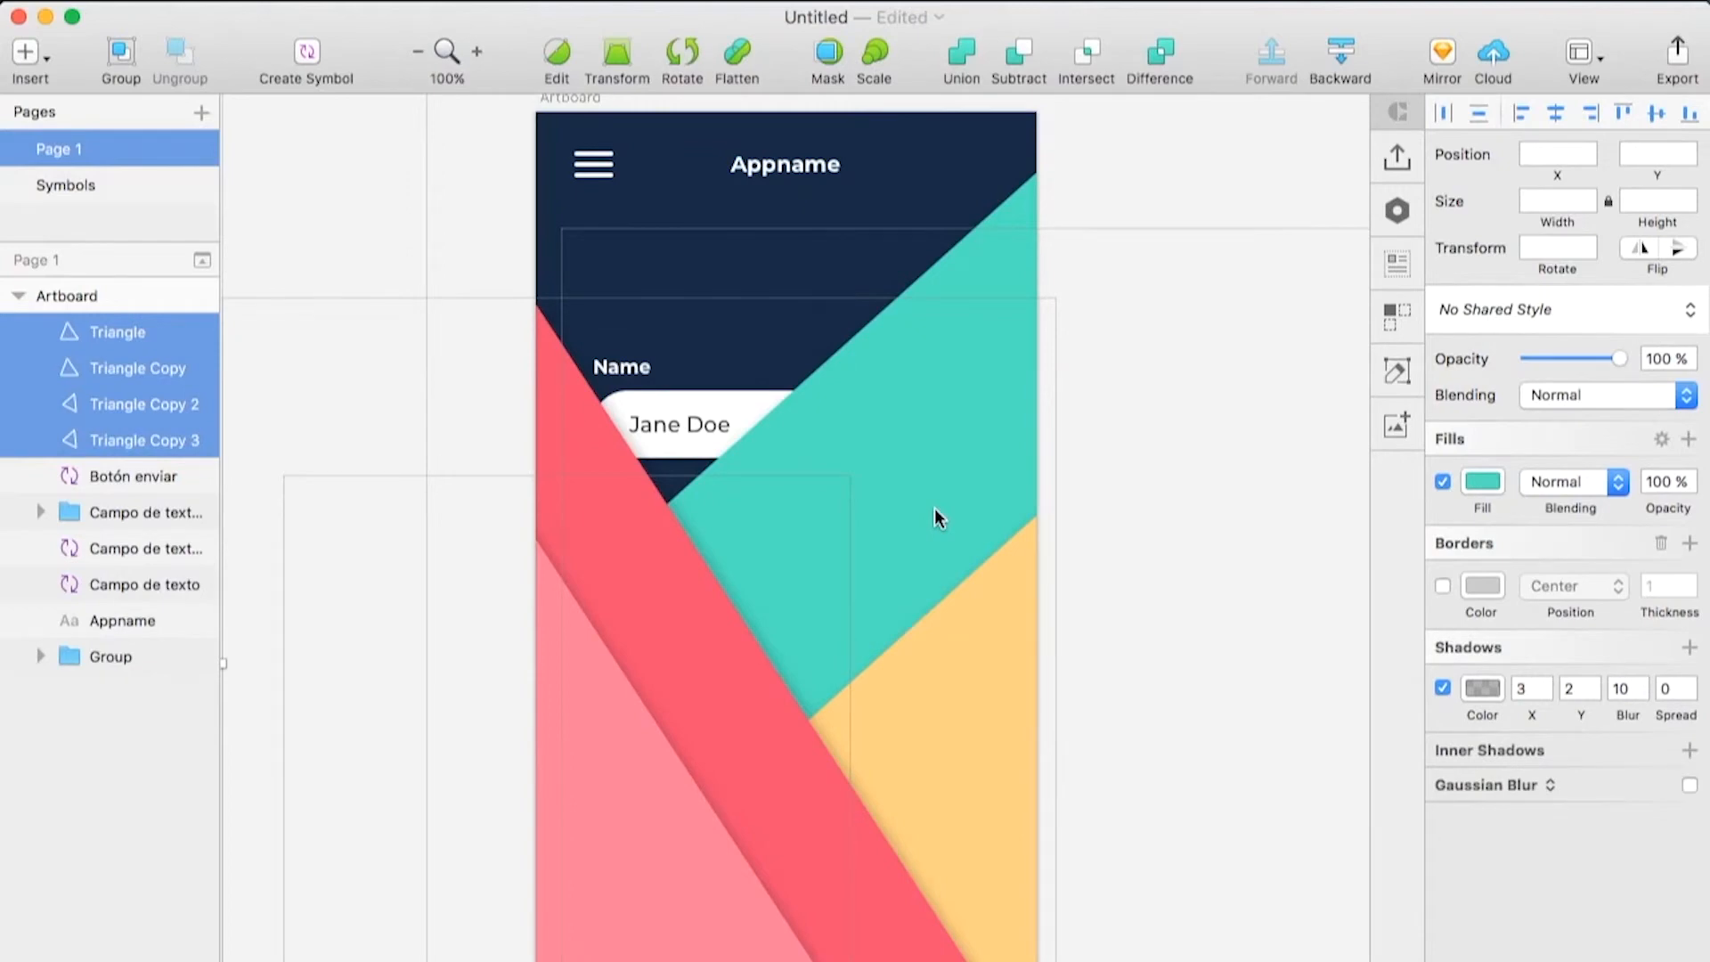
{"action": "left_click", "coordinate": [1511, 691]}
{"action": "type", "text": "0"}
{"action": "key", "text": "Tab"}
{"action": "type", "text": "0"}
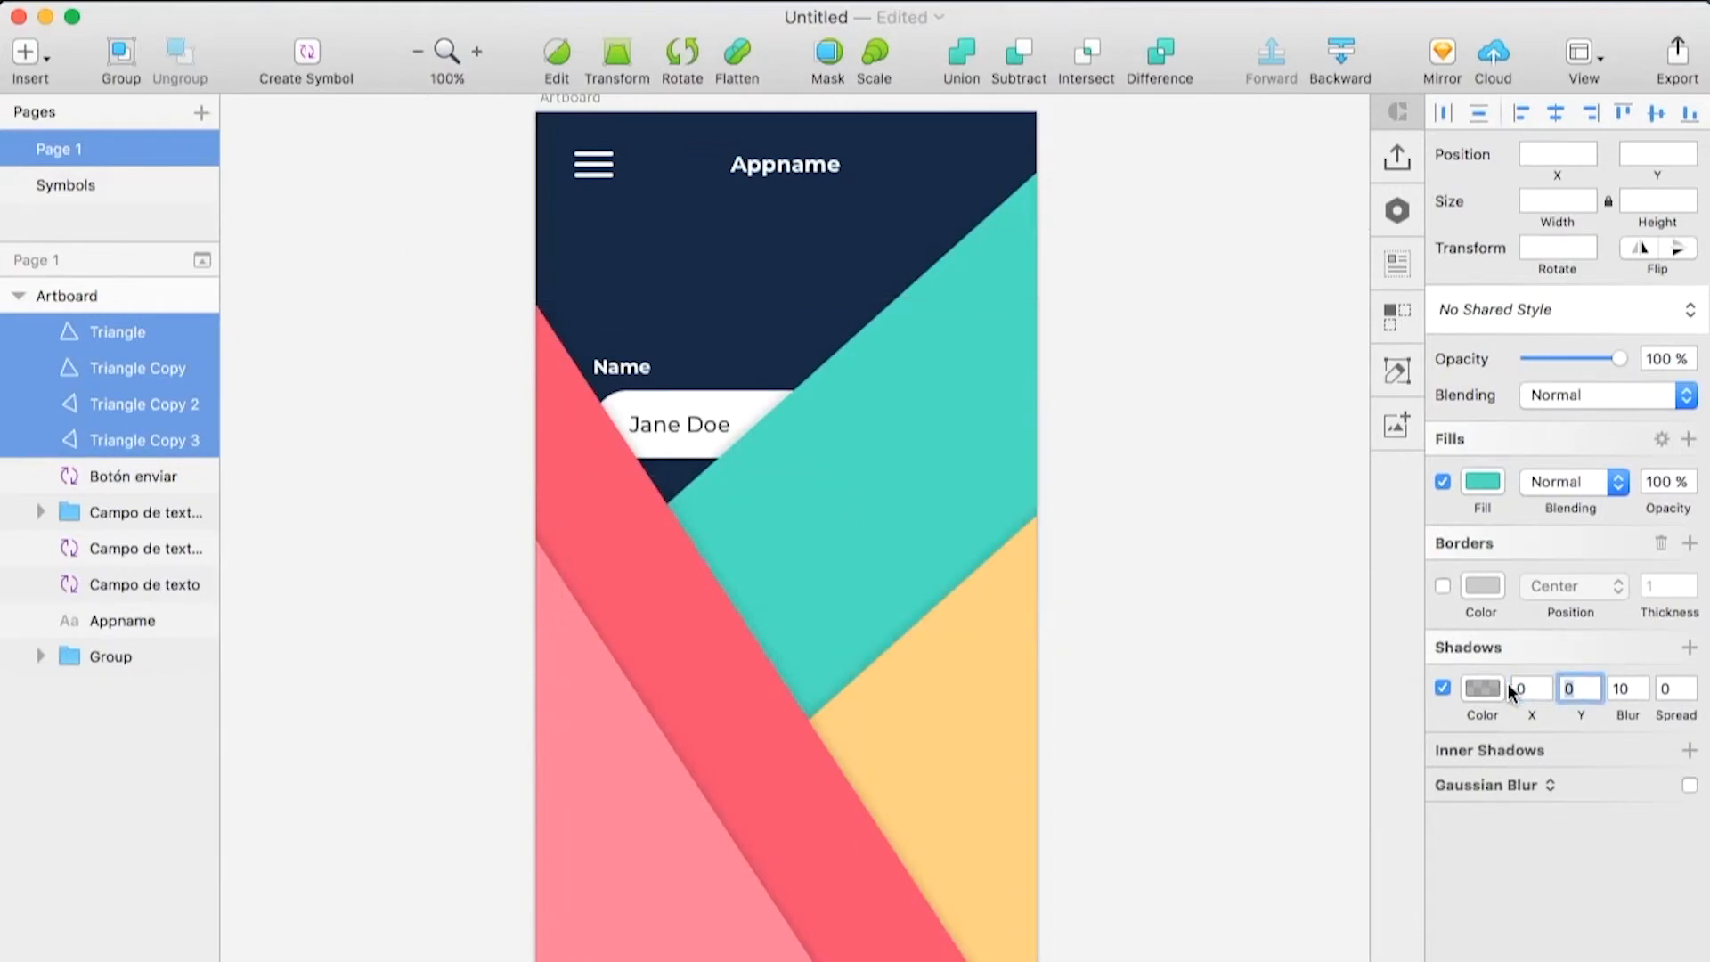
Group the four triangles and send the group behind the send button and the Name, Email and Message fields
{"action": "key", "text": "super+g"}
{"action": "left_click", "coordinate": [1119, 174]}
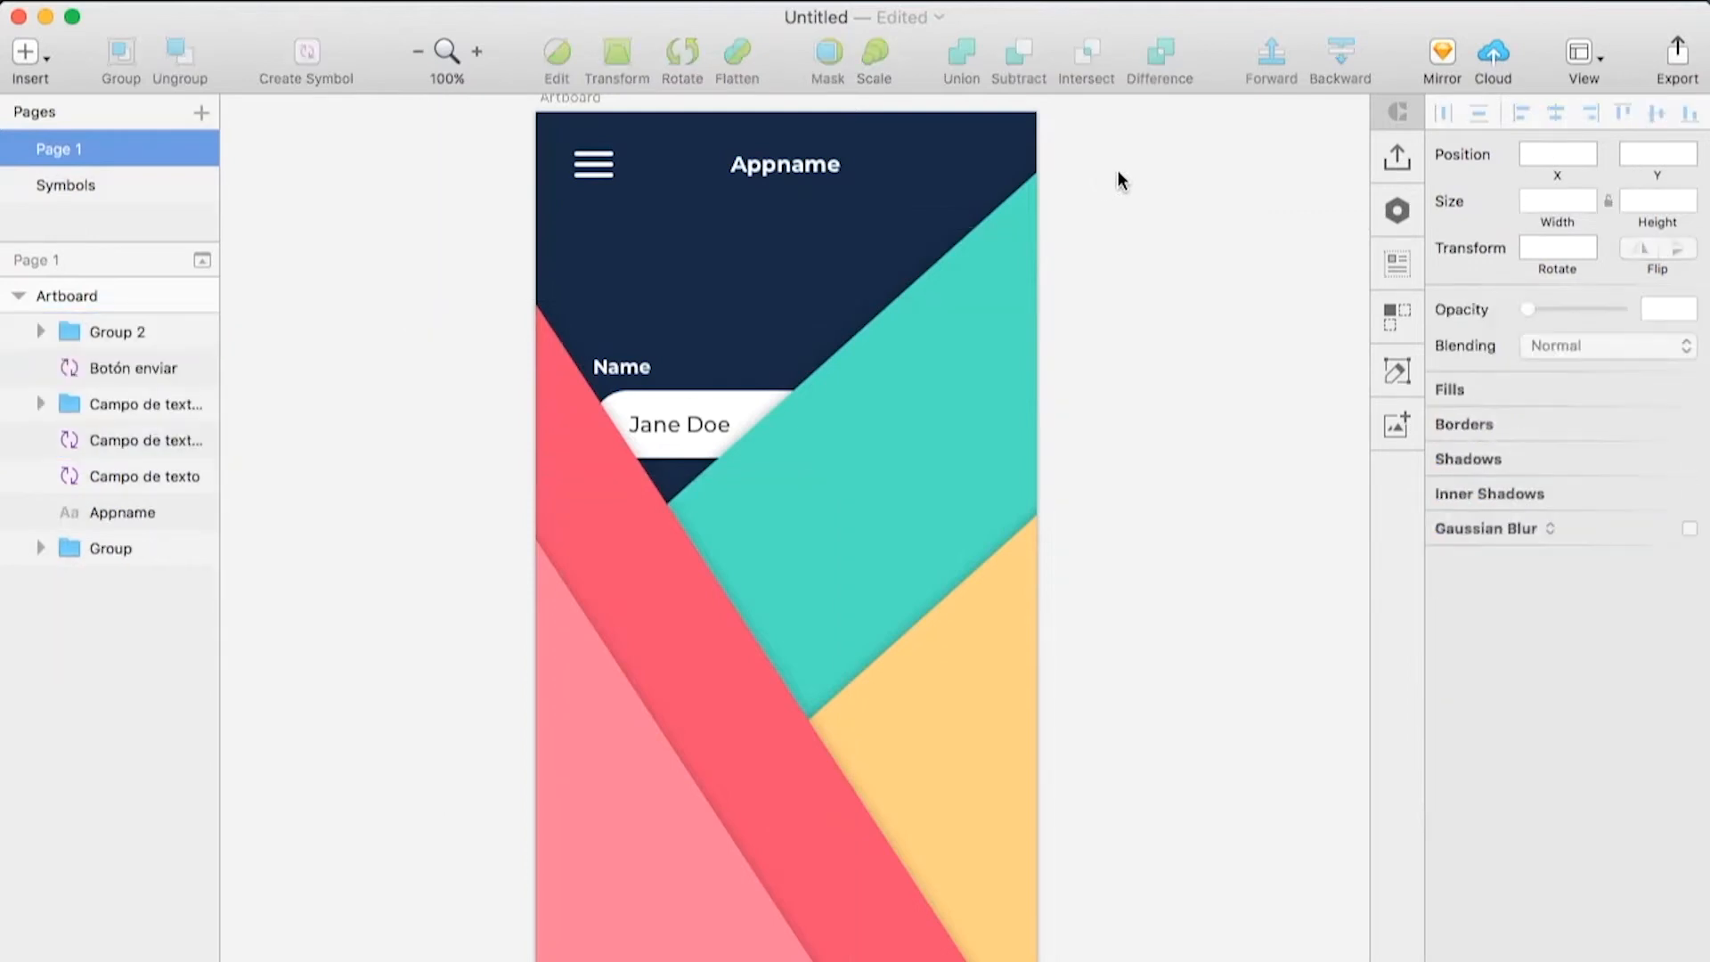
{"action": "left_click", "coordinate": [1012, 290]}
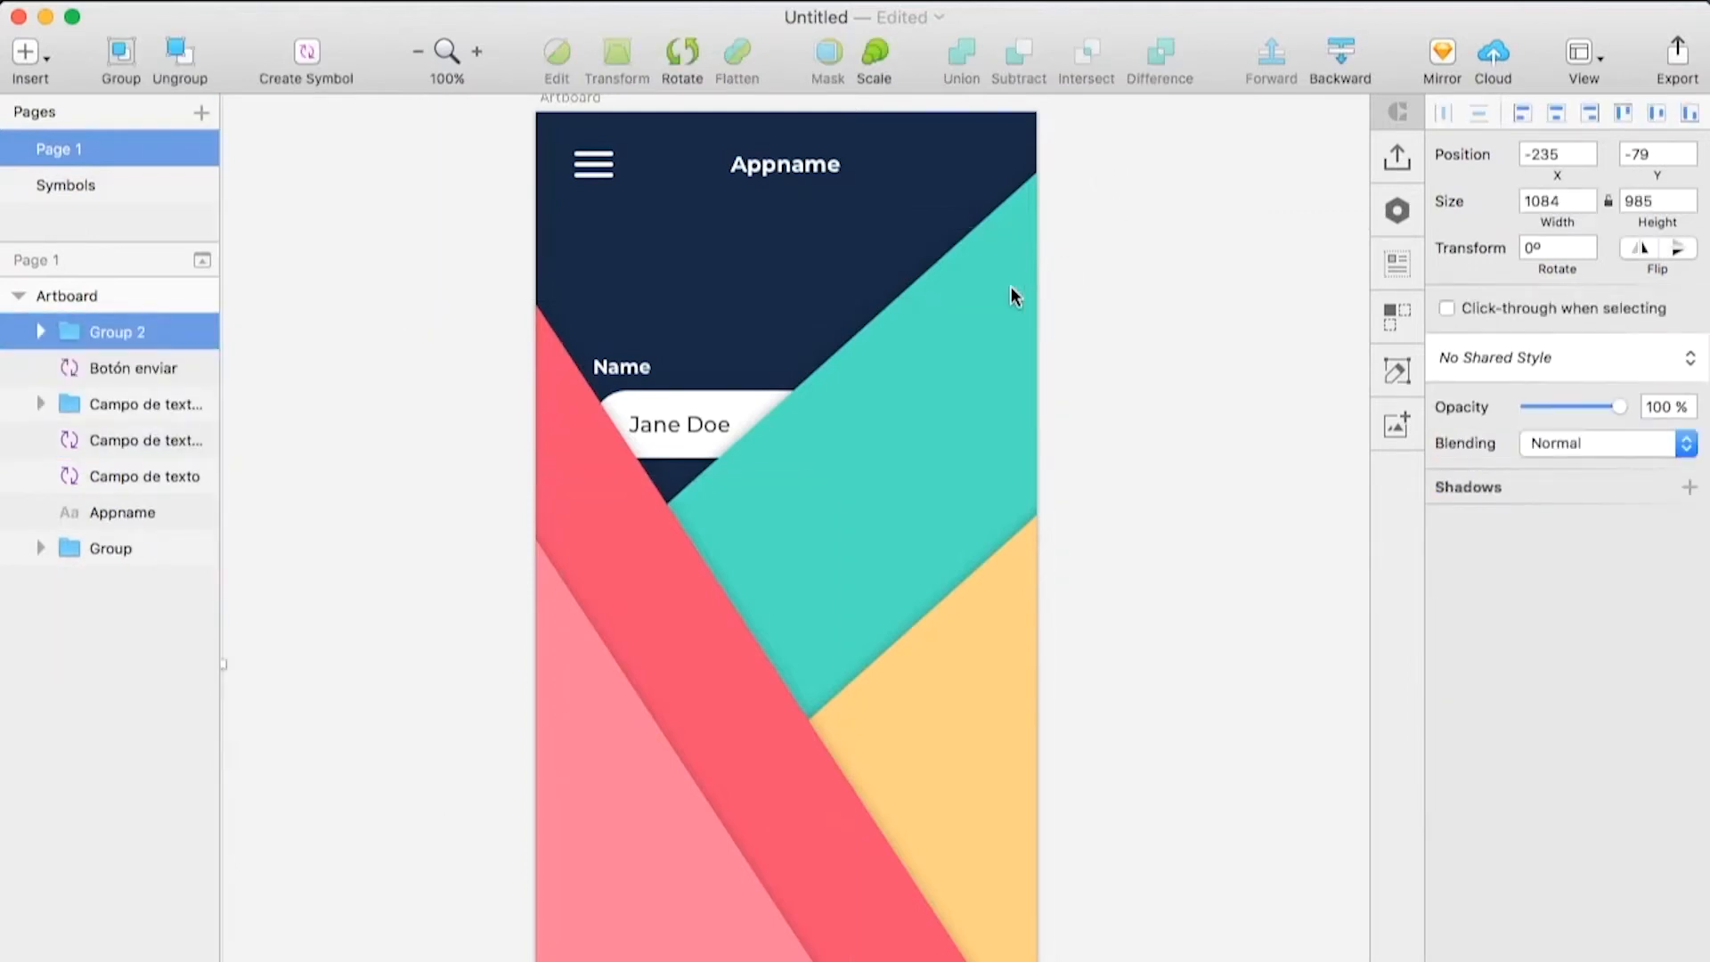
{"action": "left_click", "coordinate": [1337, 46]}
{"action": "left_click", "coordinate": [1336, 45]}
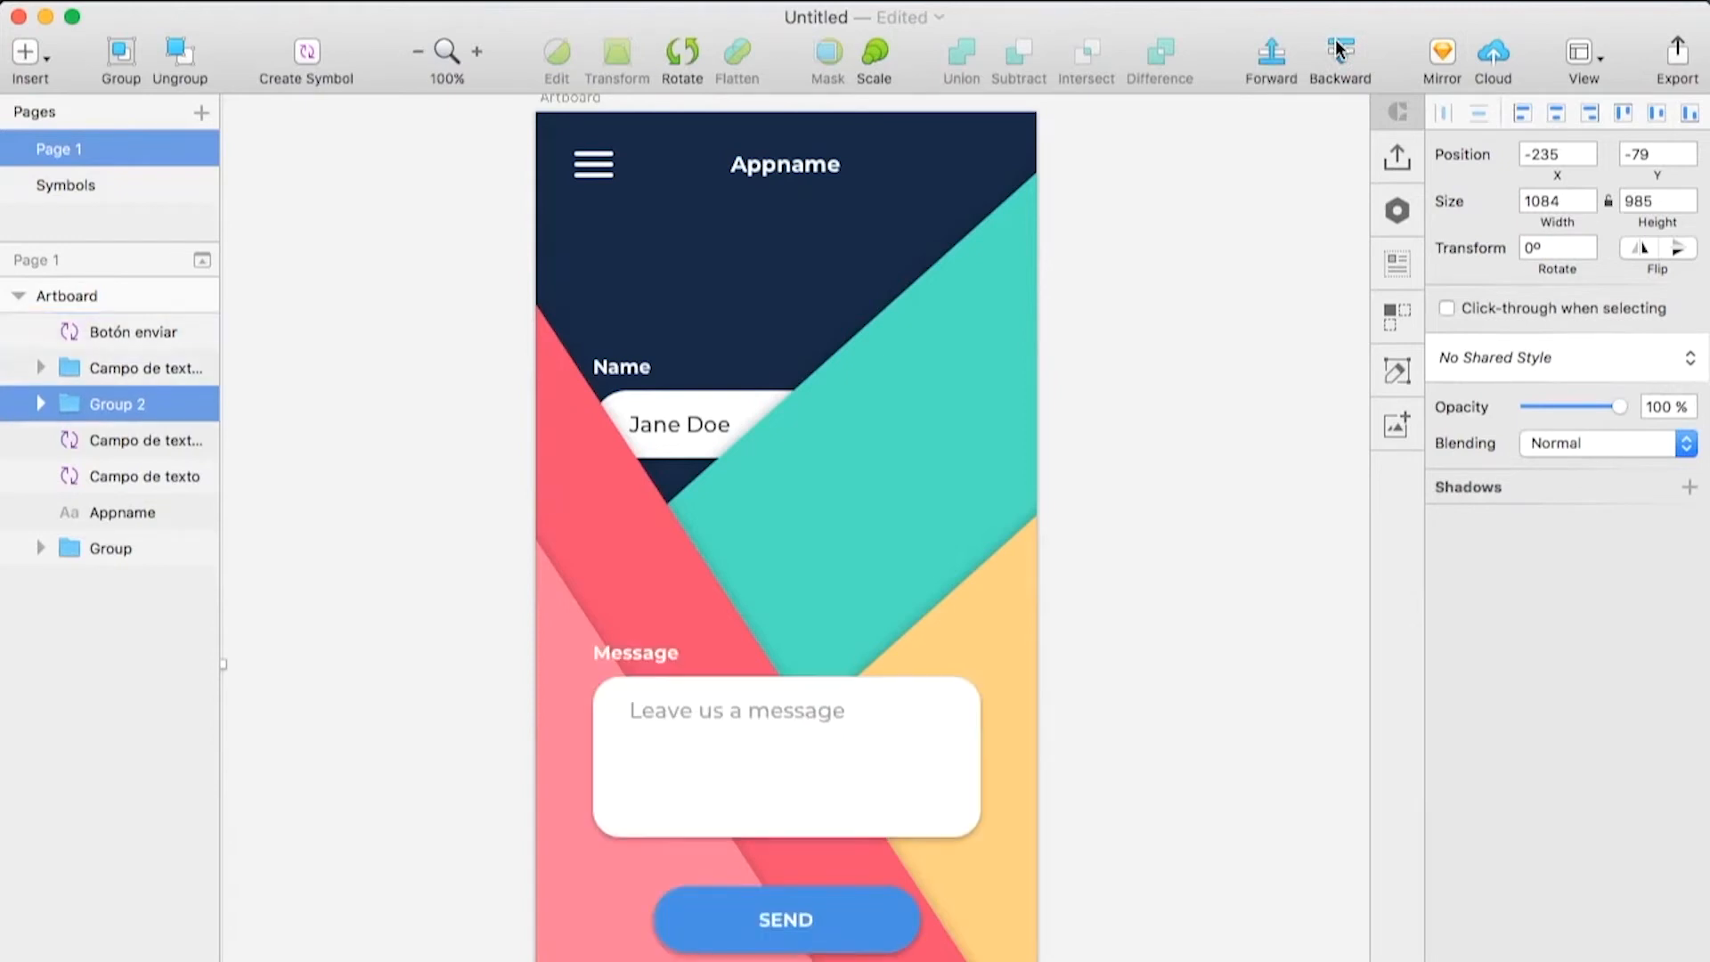
{"action": "left_click", "coordinate": [1336, 45]}
{"action": "left_click", "coordinate": [1336, 45]}
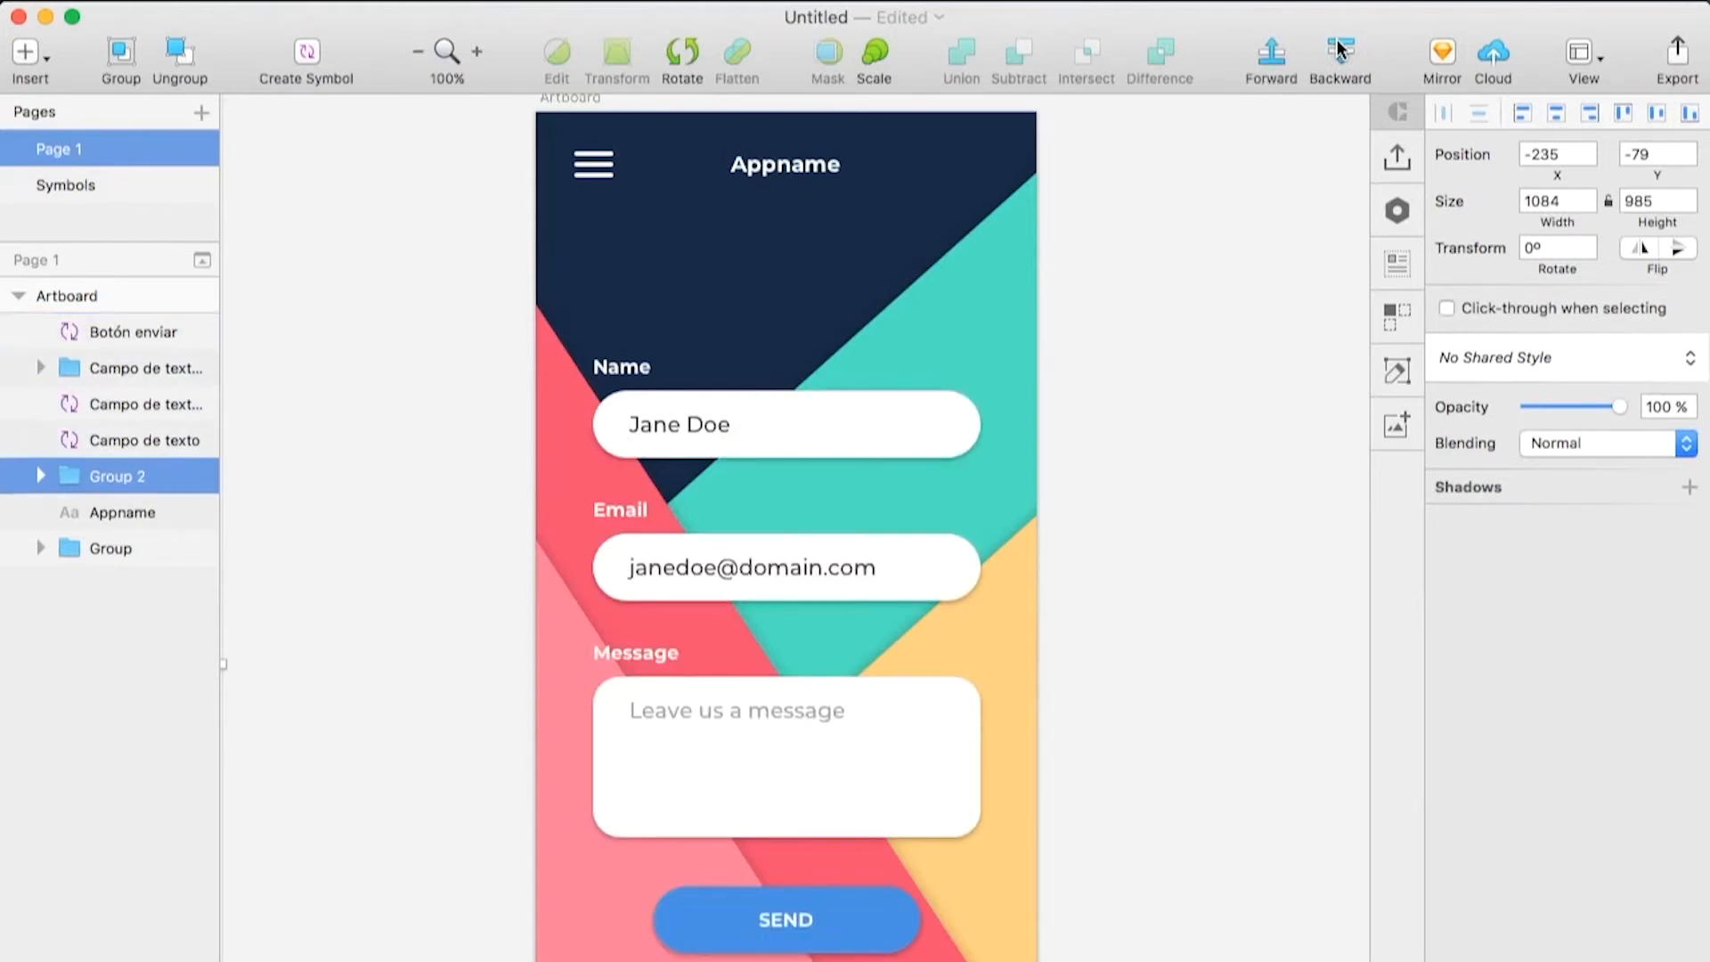
Add the title text "Get in touch!" below the Appname header and set its font size to 40
{"action": "left_click", "coordinate": [1067, 109]}
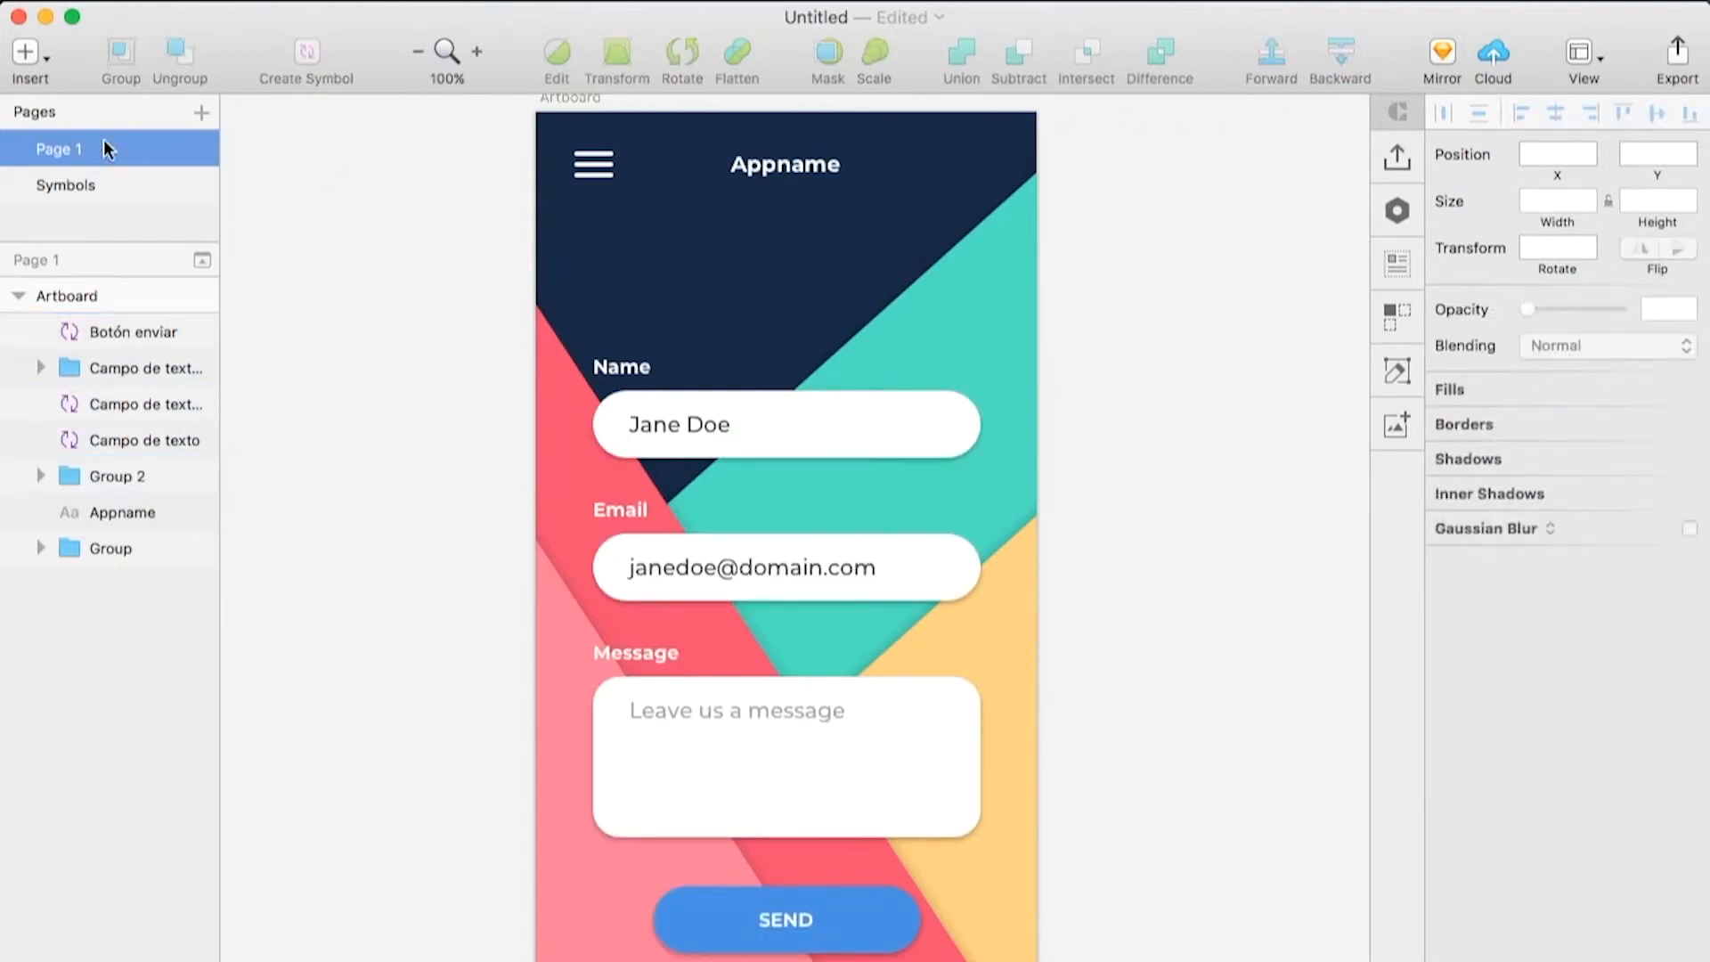
{"action": "left_click", "coordinate": [606, 243]}
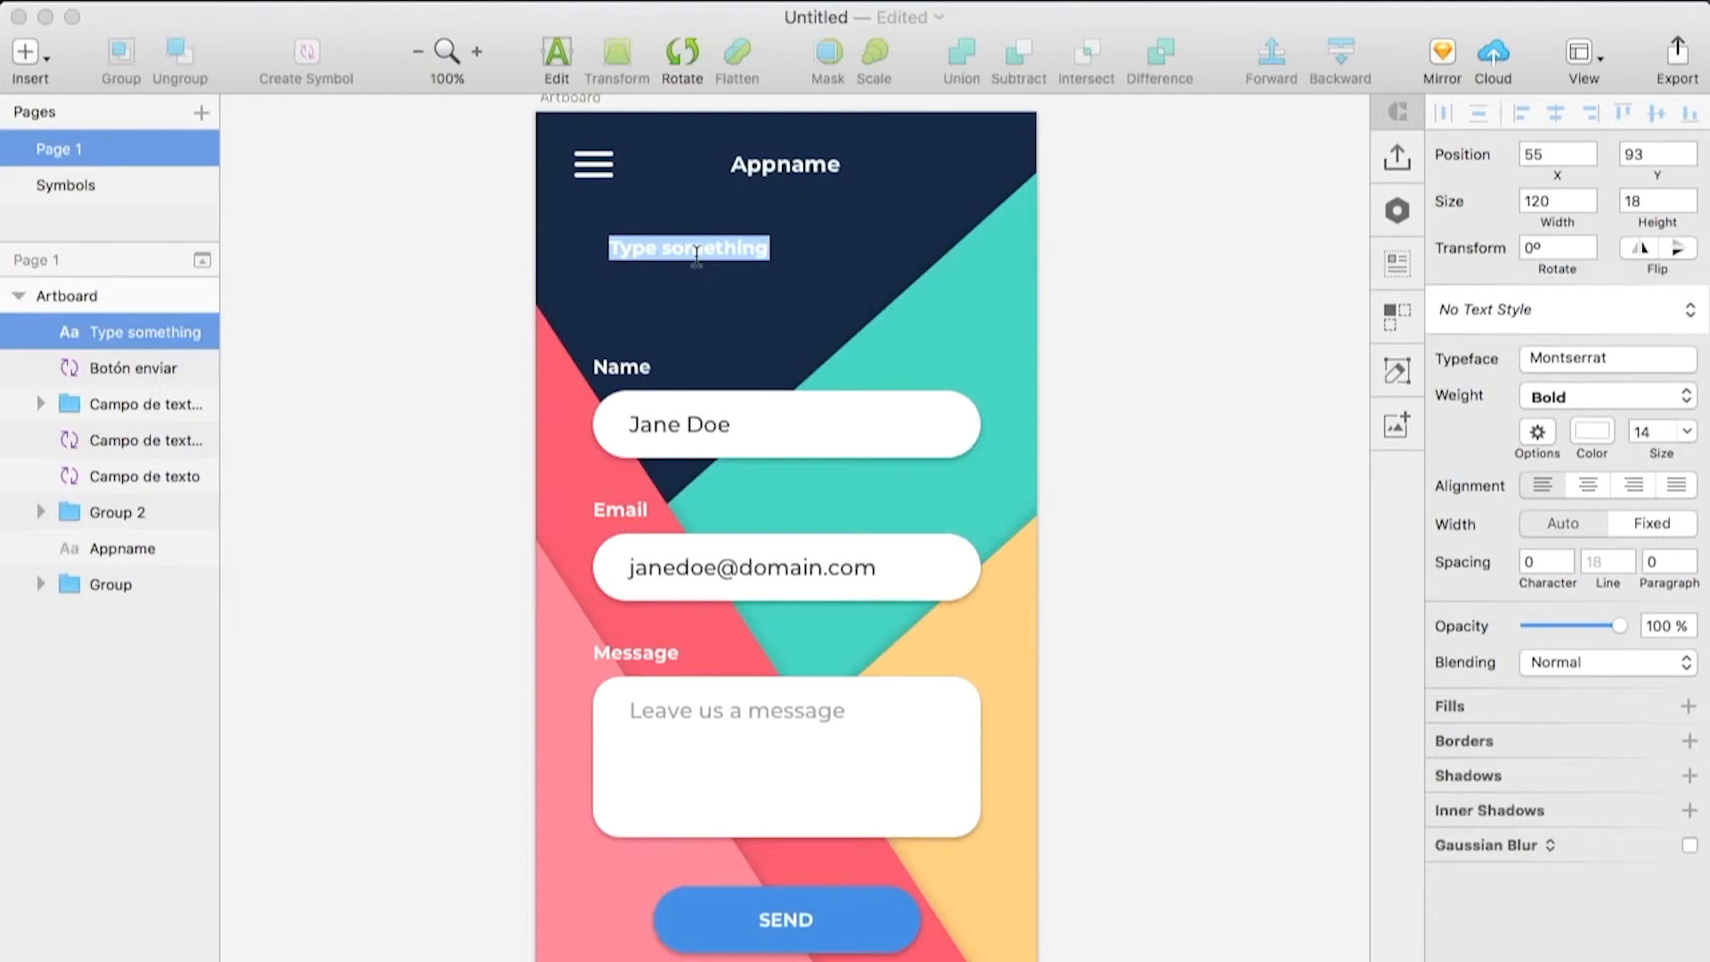
{"action": "type", "text": "Get in touch!"}
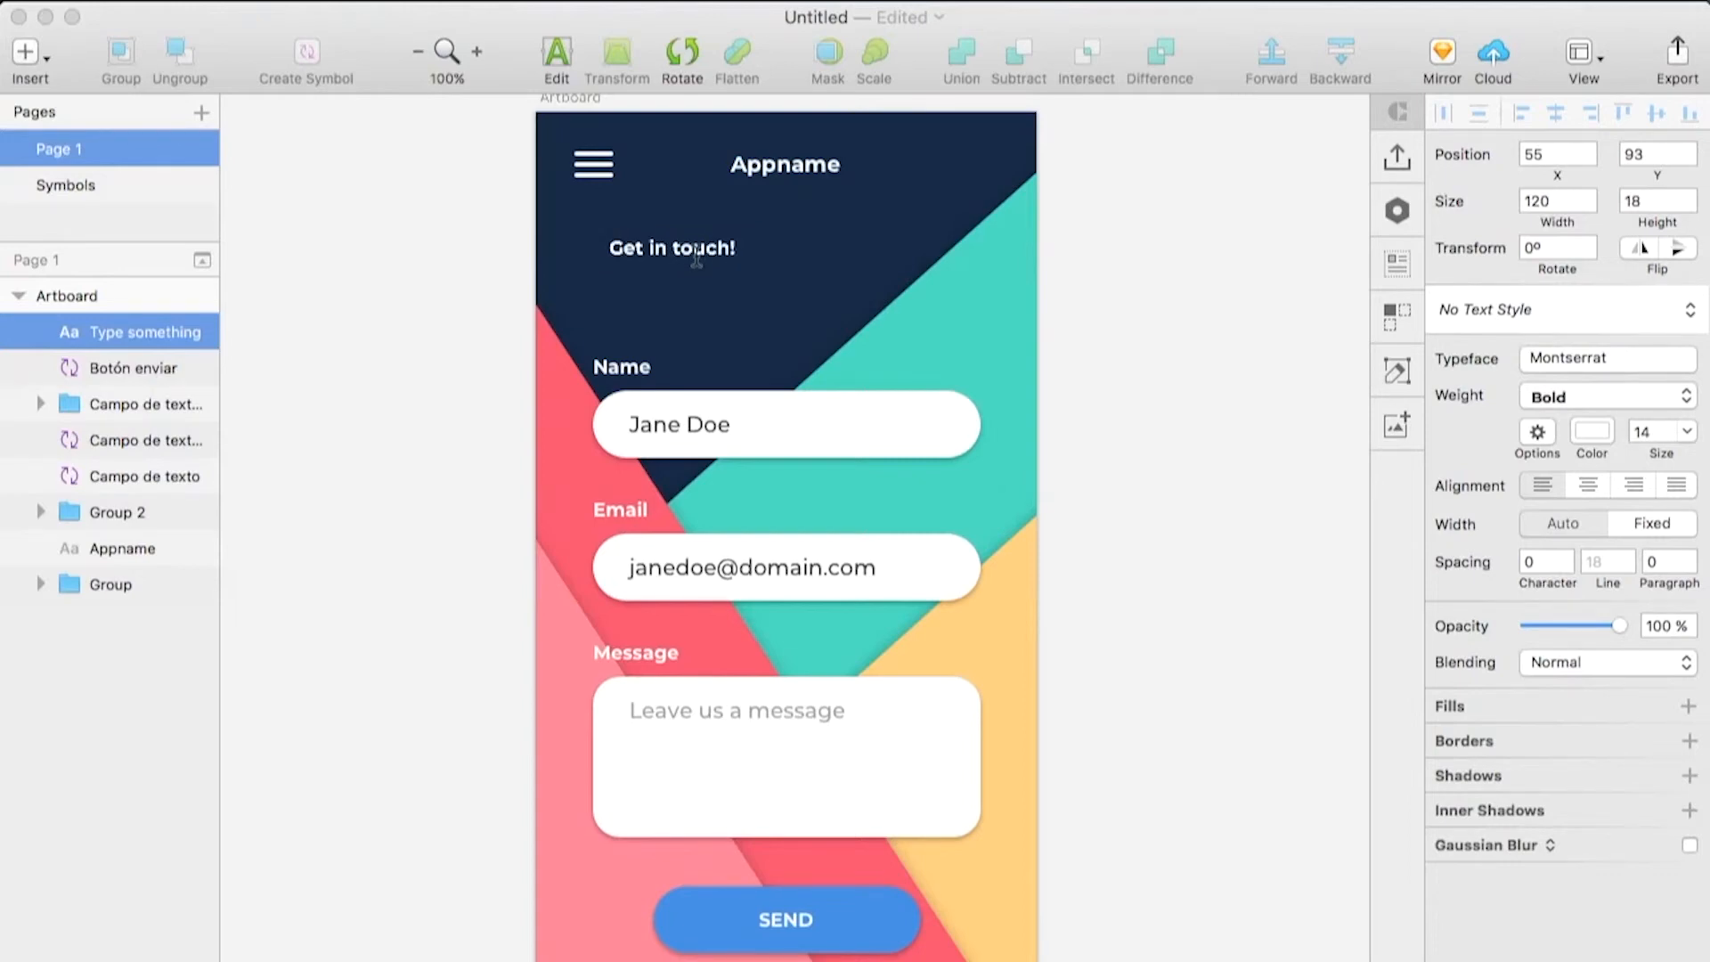
{"action": "left_click_drag", "start_coordinate": [737, 248], "coordinate": [608, 248]}
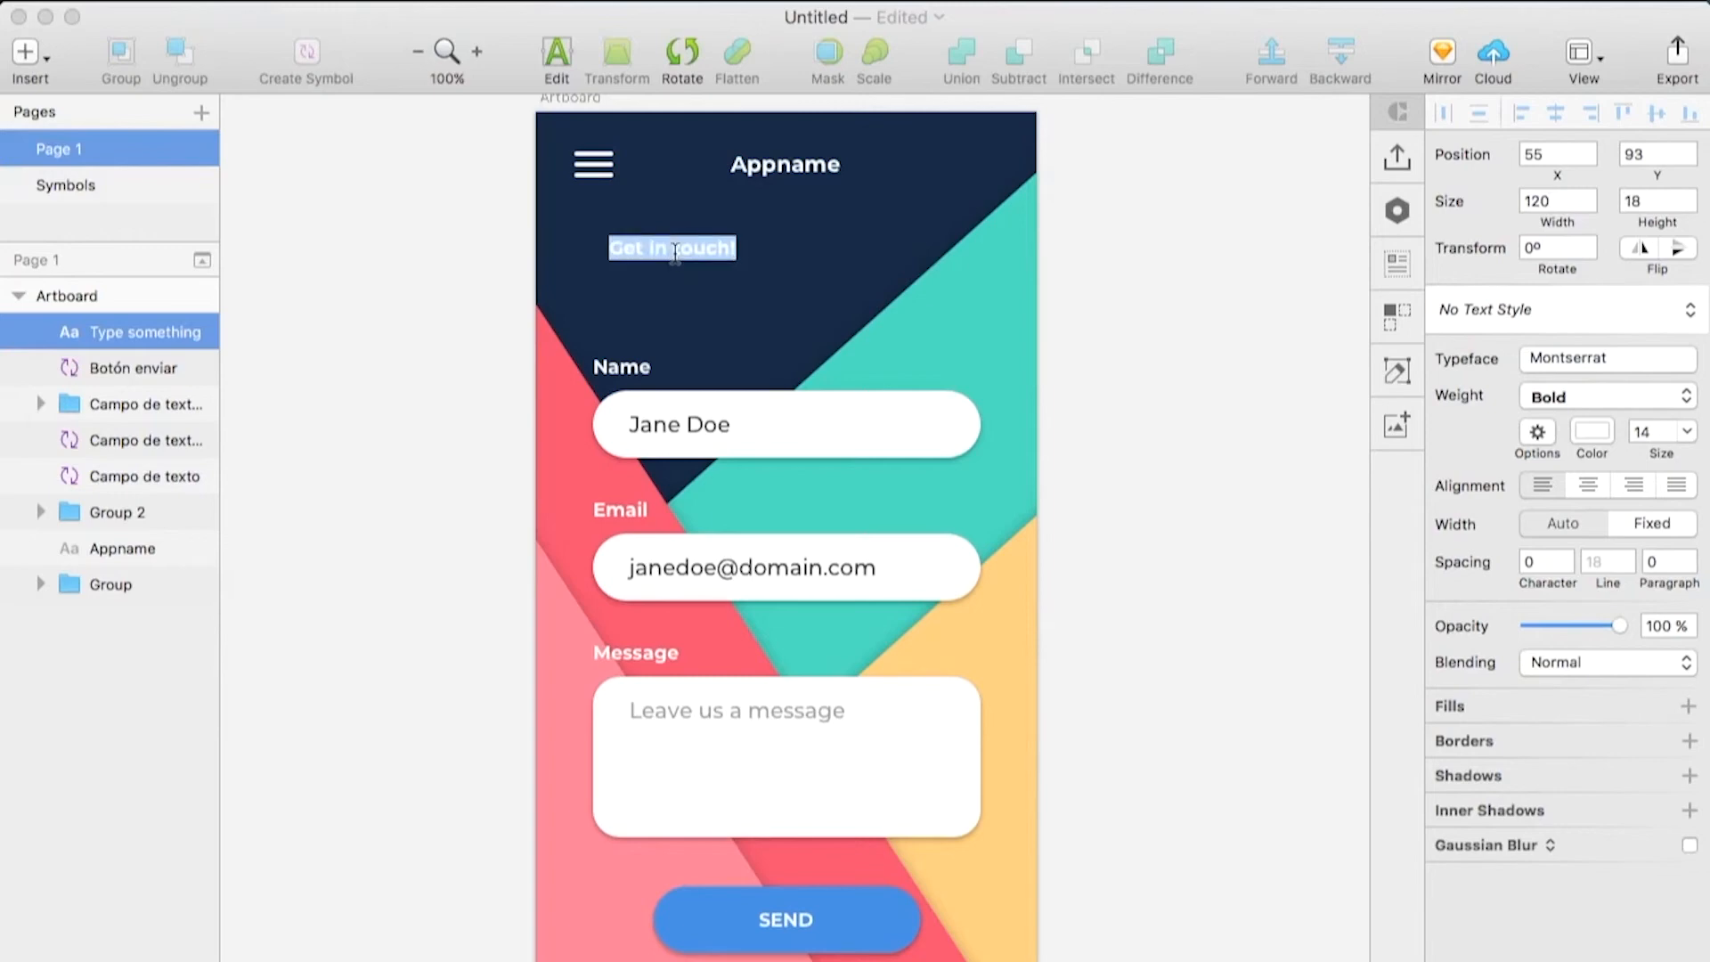
{"action": "left_click", "coordinate": [1644, 431]}
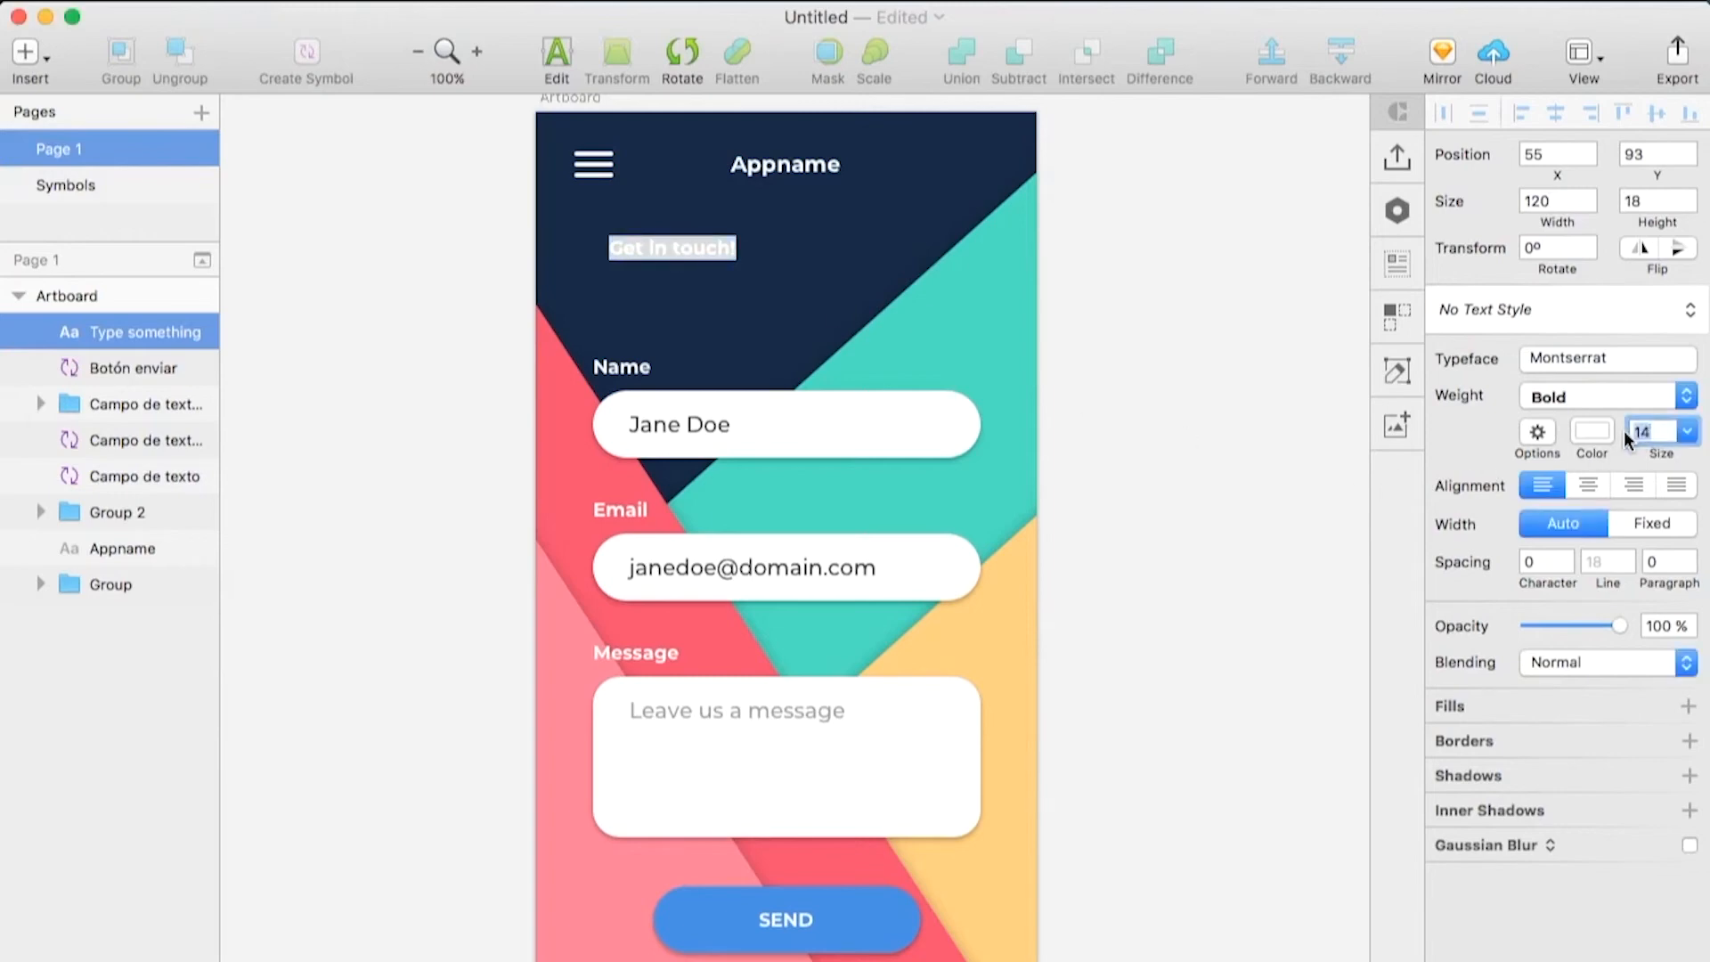
{"action": "type", "text": "40"}
{"action": "key", "text": "Return"}
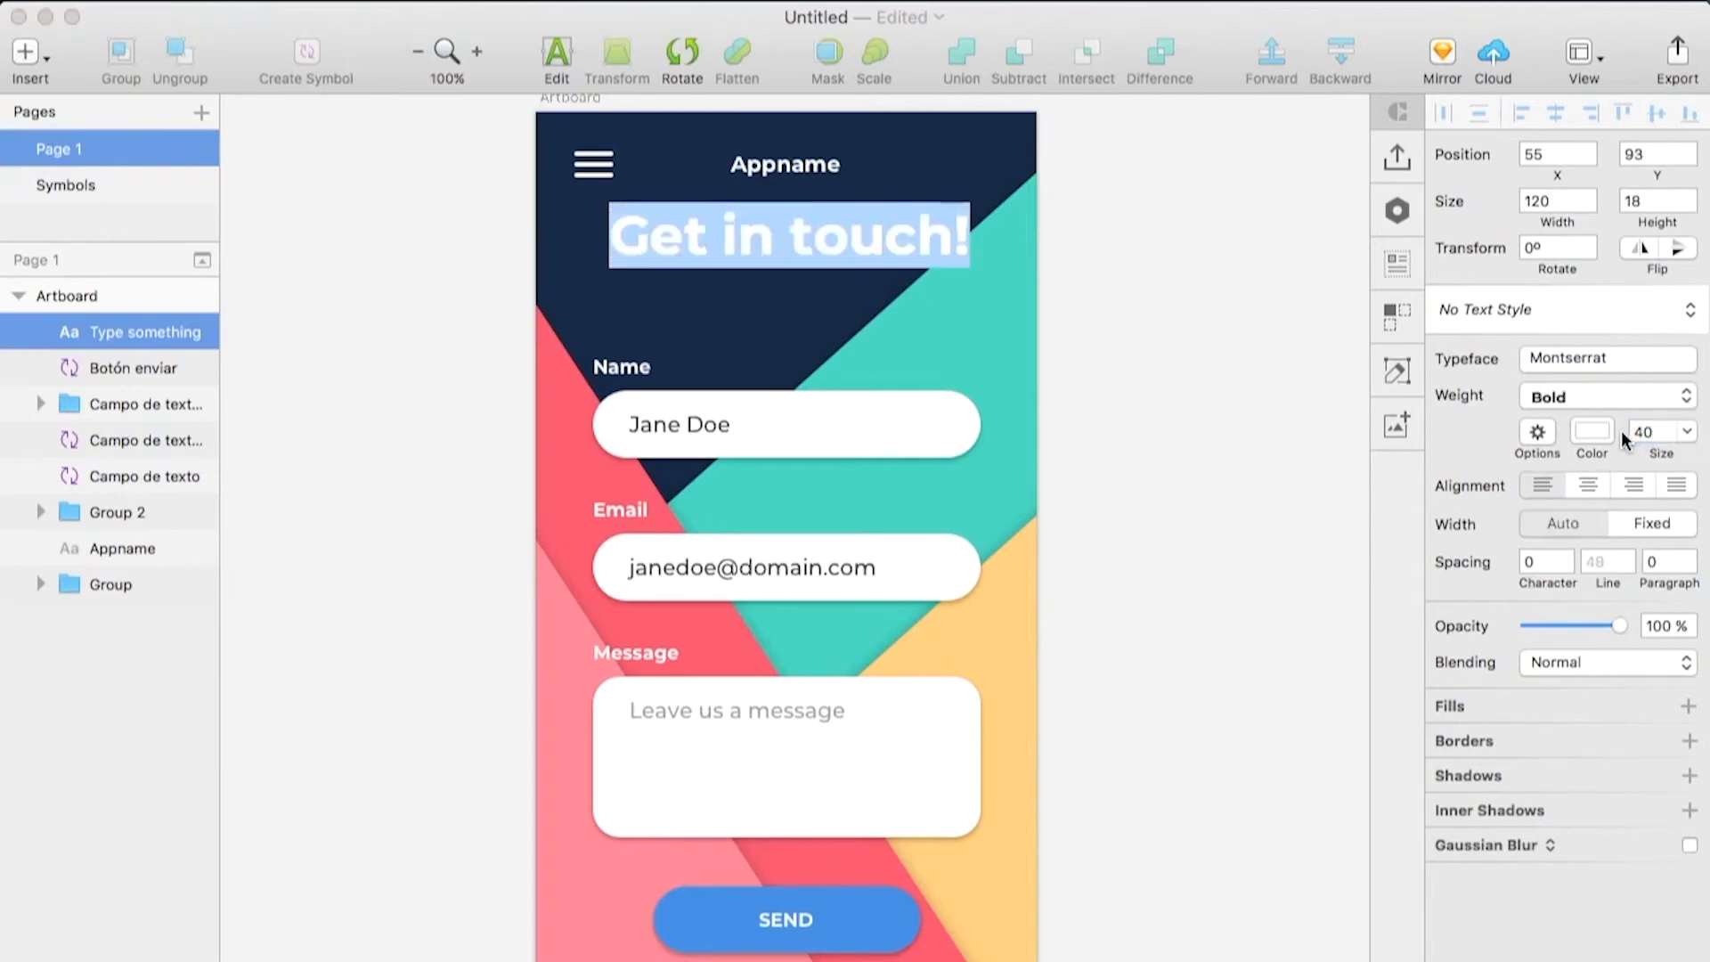
{"action": "key", "text": "Escape"}
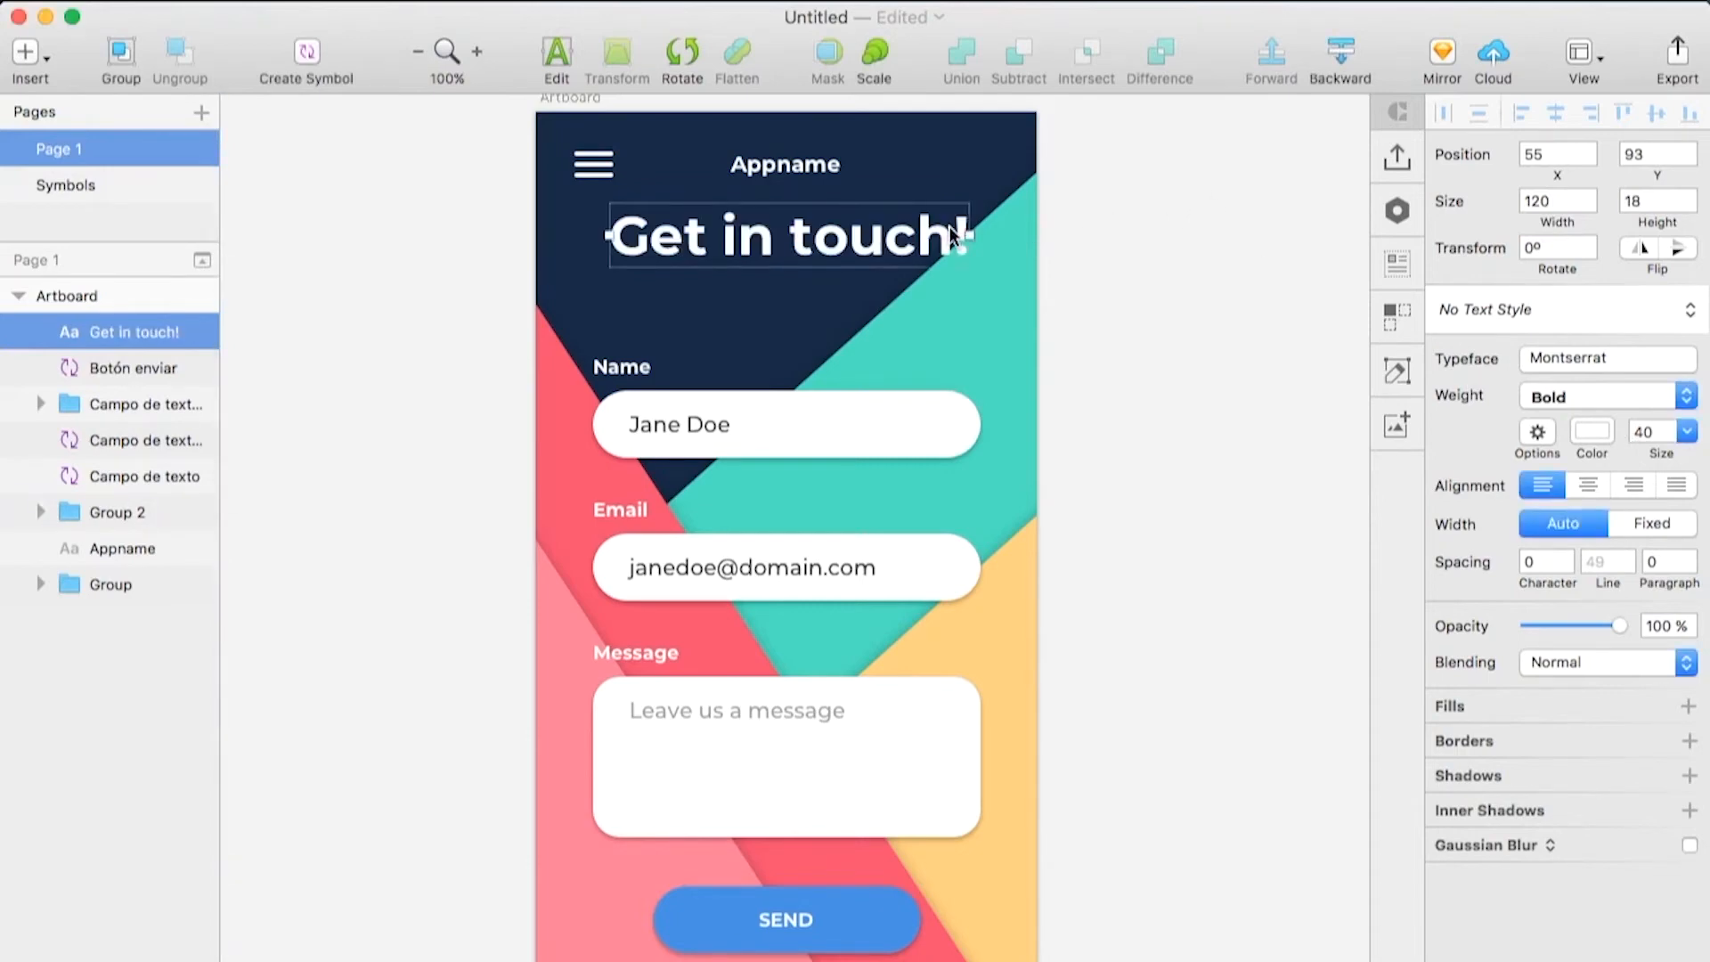
Narrow the title's text box to about 147 wide so it wraps onto two lines, and nudge it down to Y 71
{"action": "left_click_drag", "start_coordinate": [966, 240], "coordinate": [803, 245]}
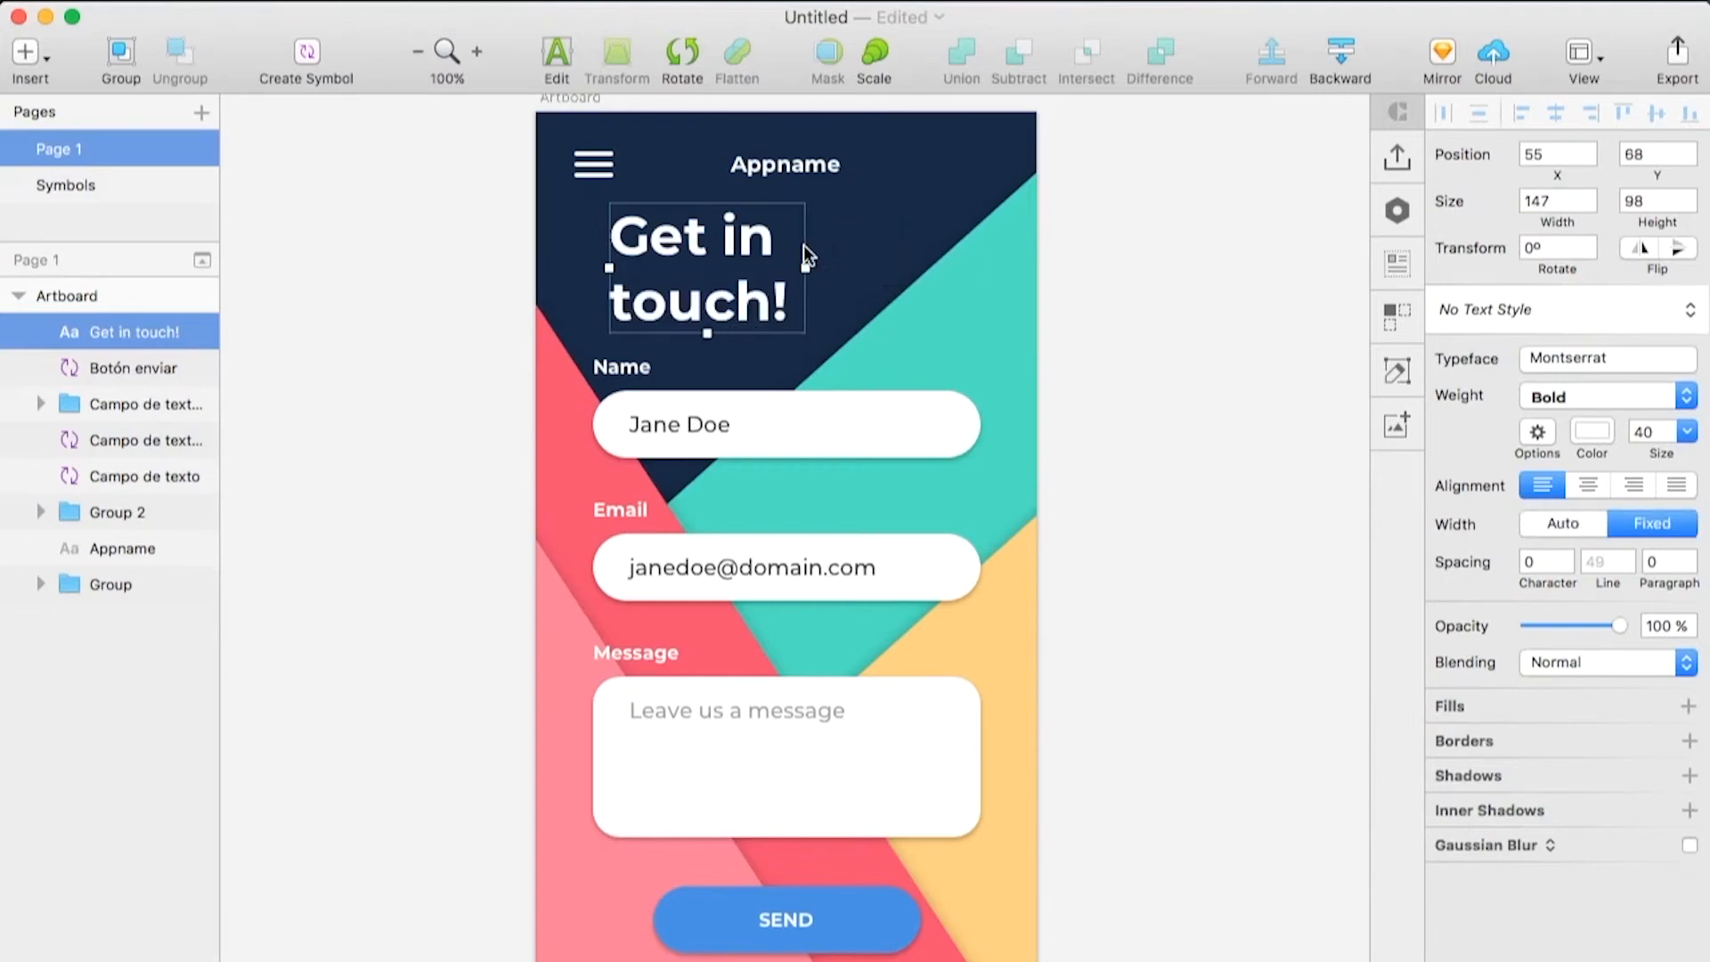
{"action": "key", "text": "Down"}
{"action": "key", "text": "Down"}
{"action": "key", "text": "Down"}
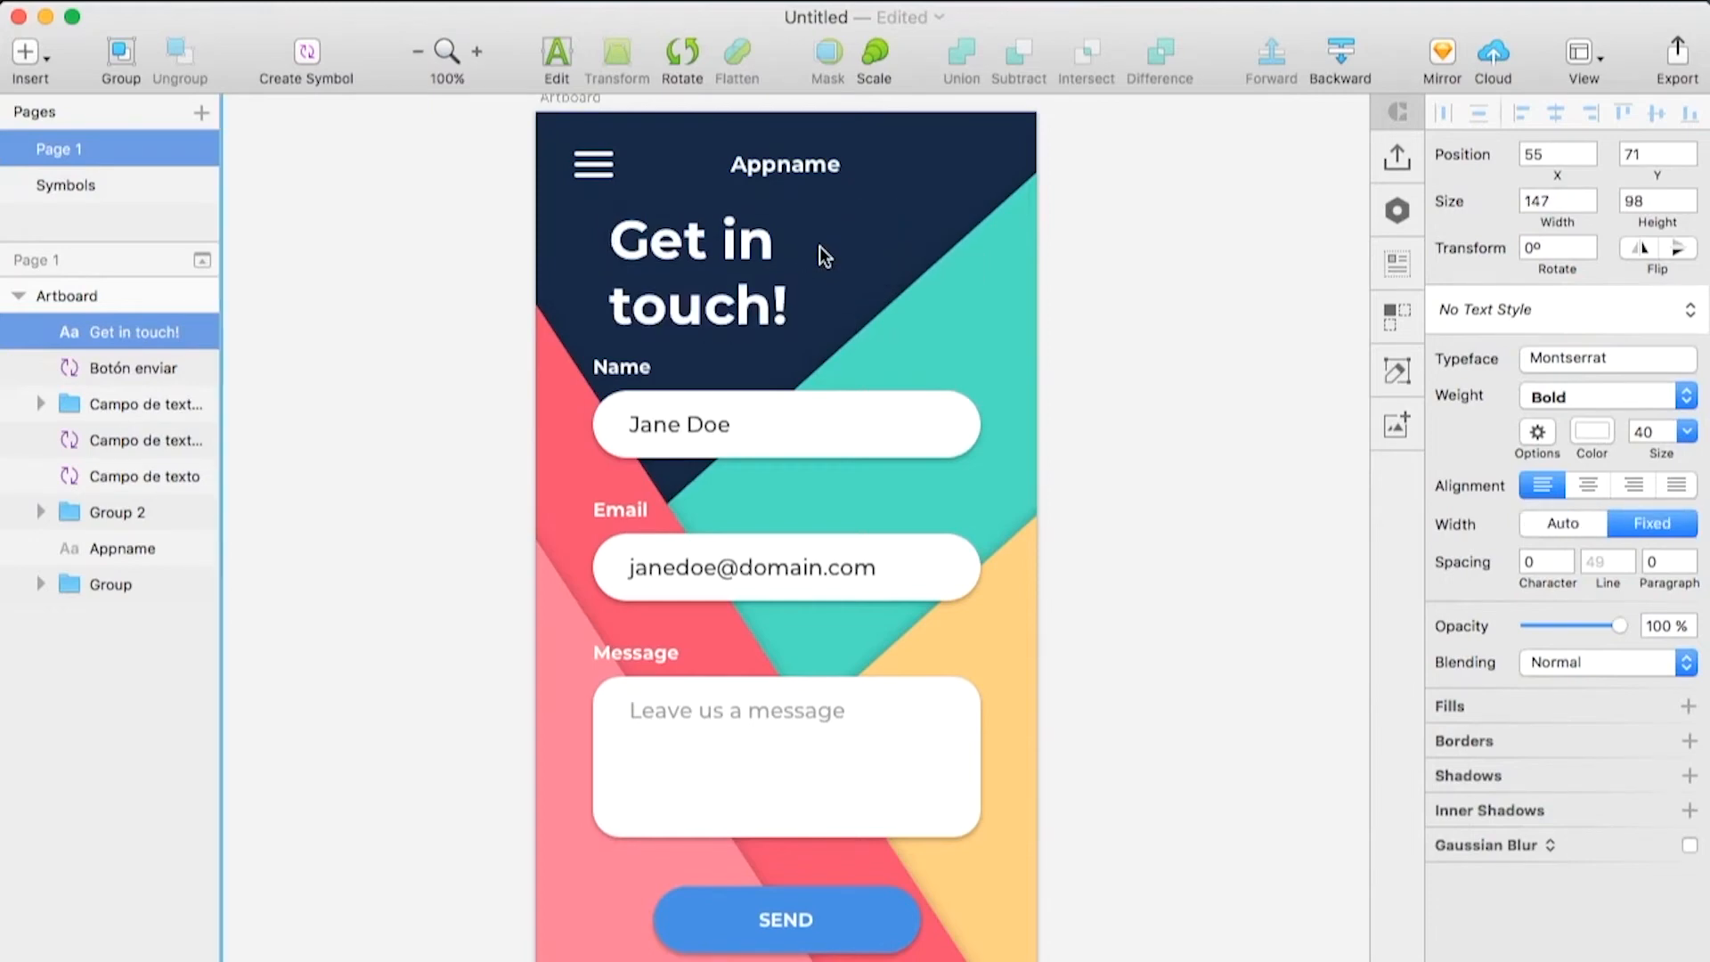
{"action": "left_click", "coordinate": [1171, 256]}
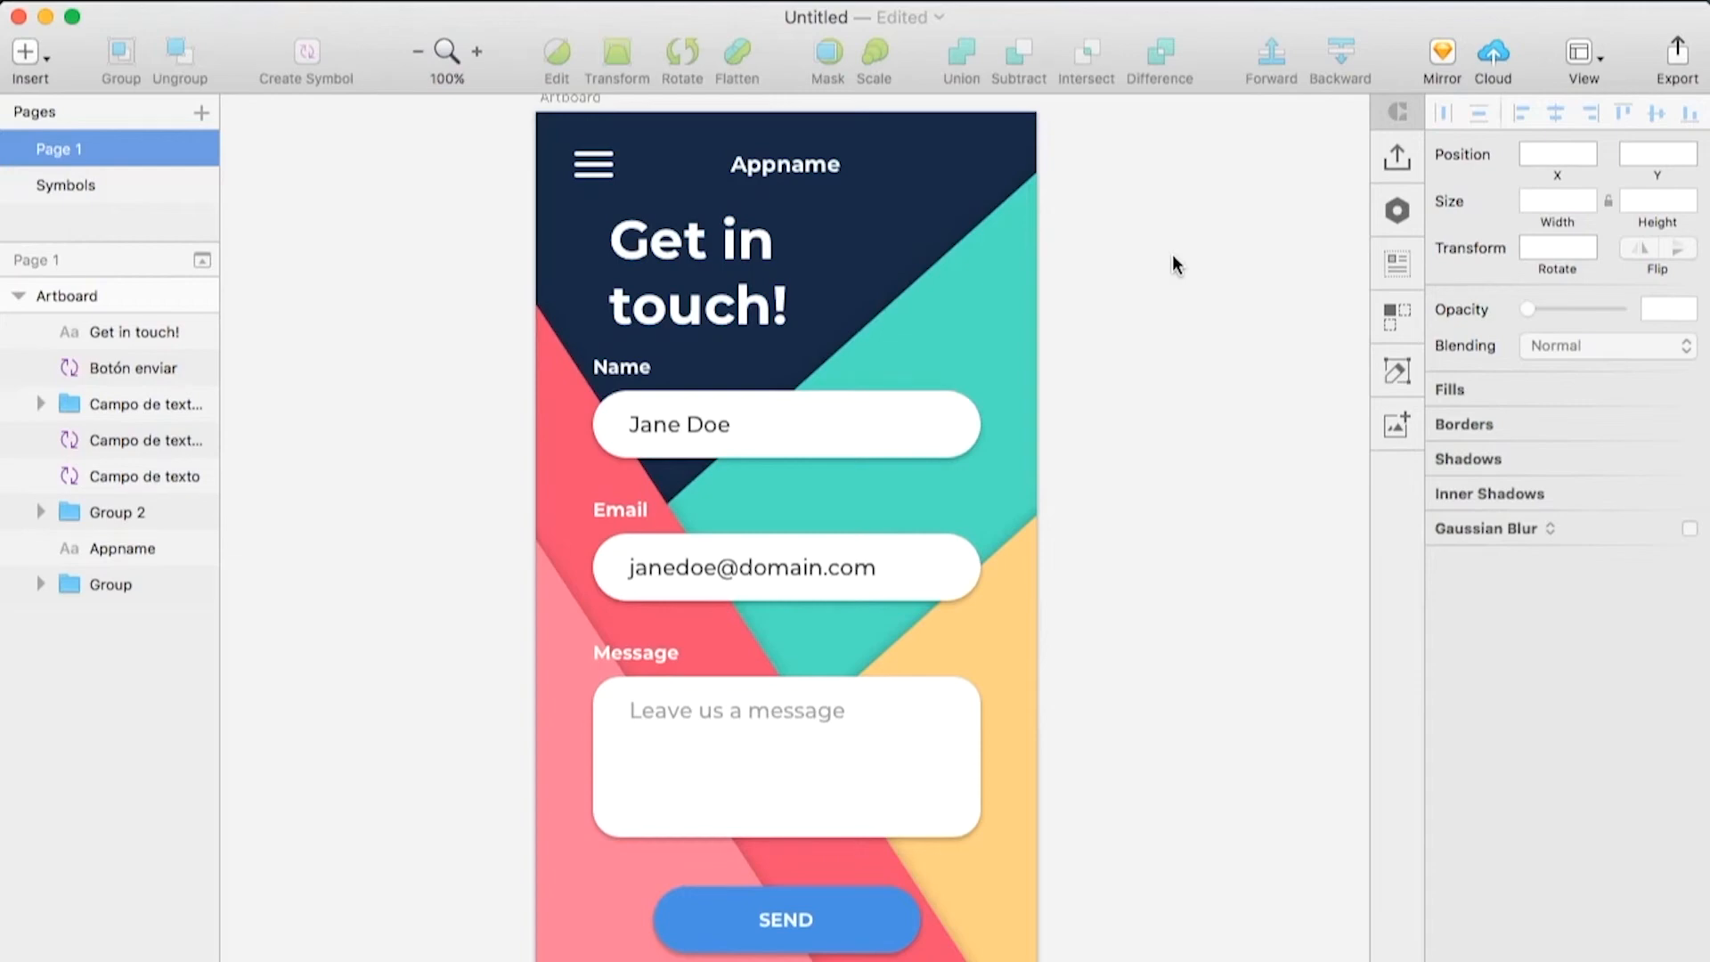
Check the Sketch Mirror sharing link and the list of connected devices
{"action": "left_click", "coordinate": [1443, 53]}
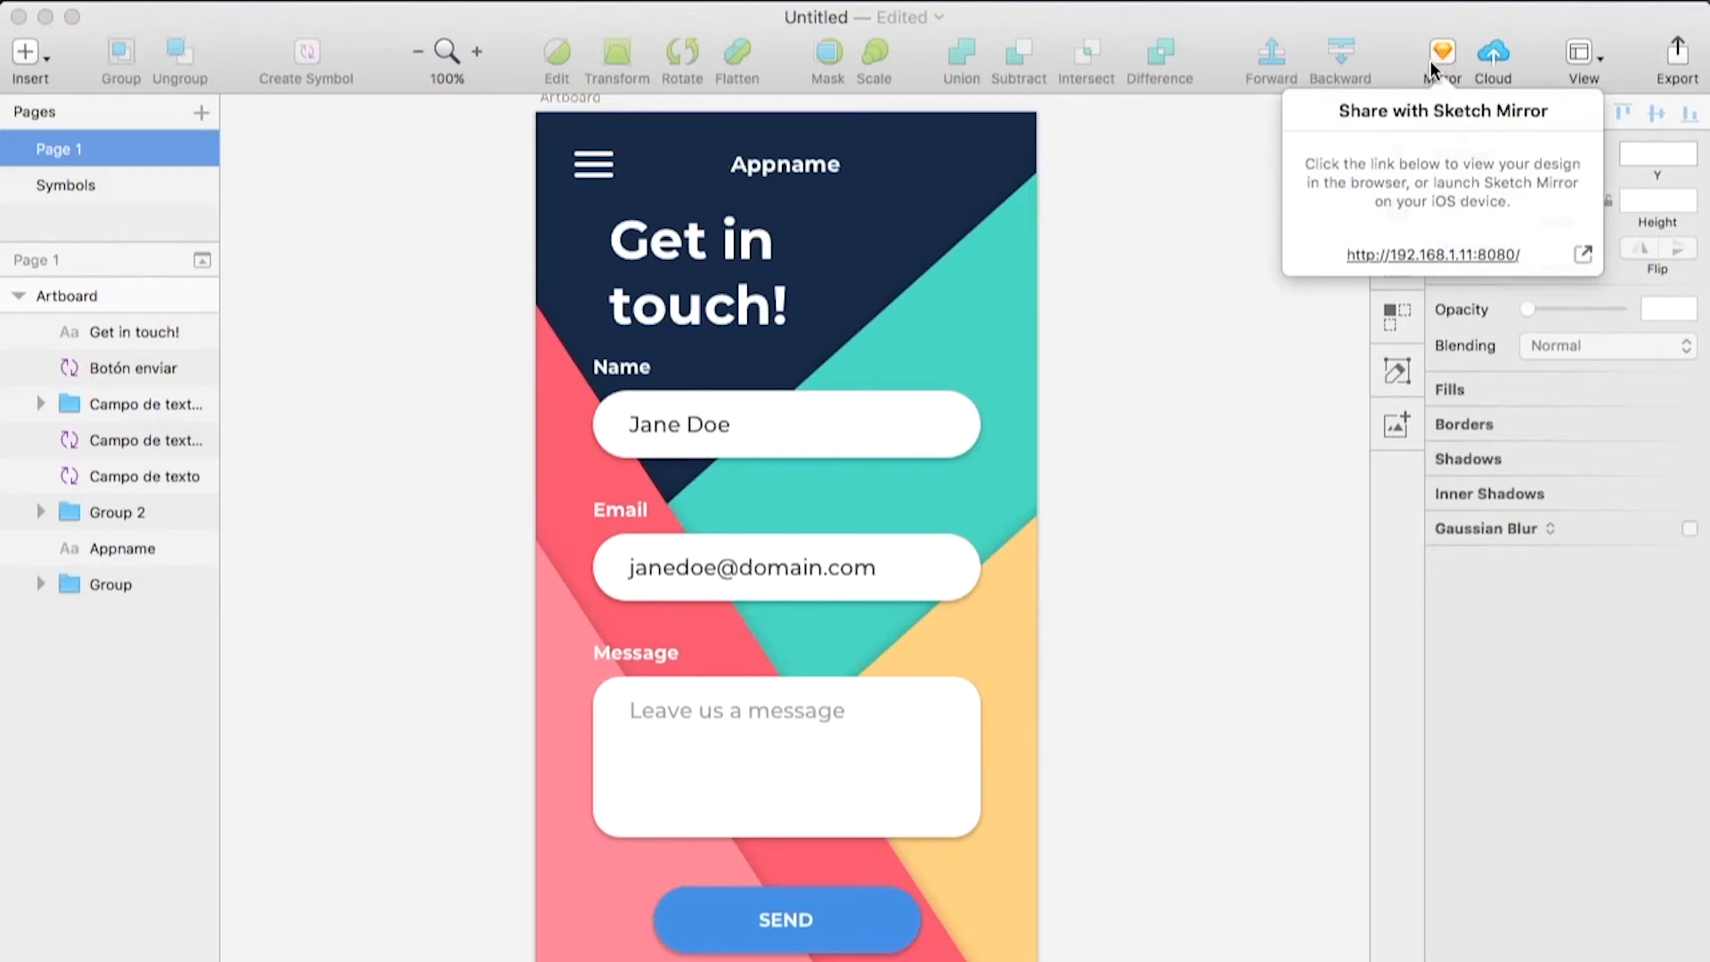
{"action": "left_click", "coordinate": [1246, 174]}
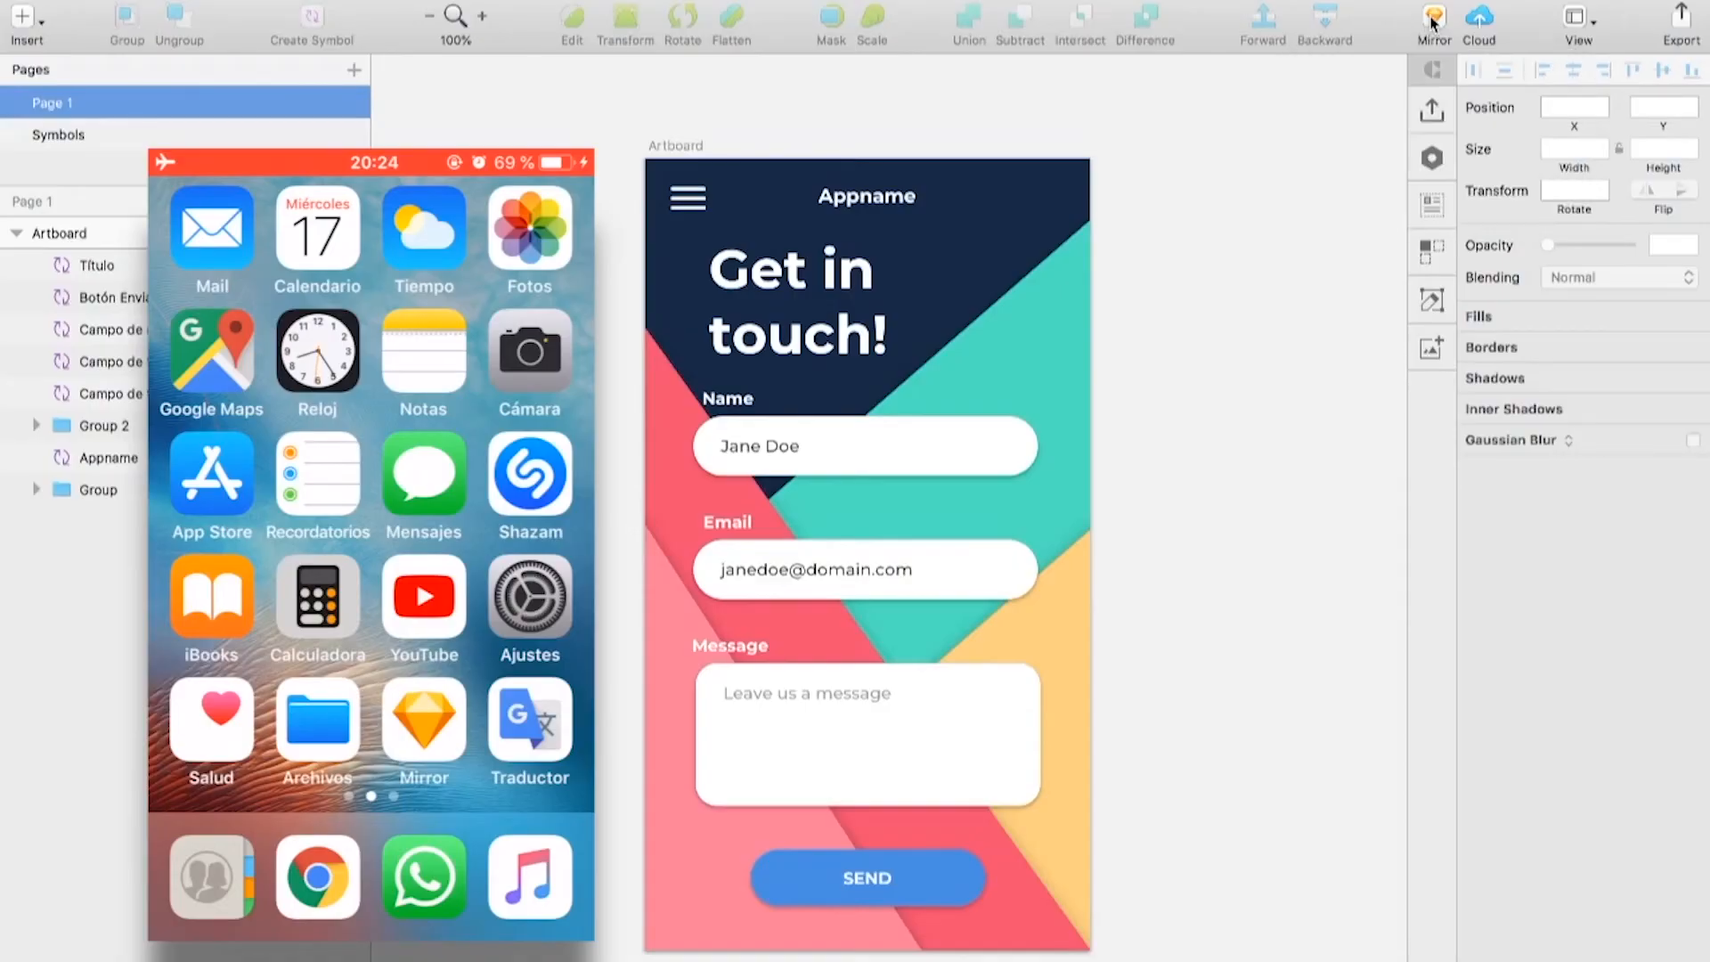
{"action": "left_click", "coordinate": [1432, 21]}
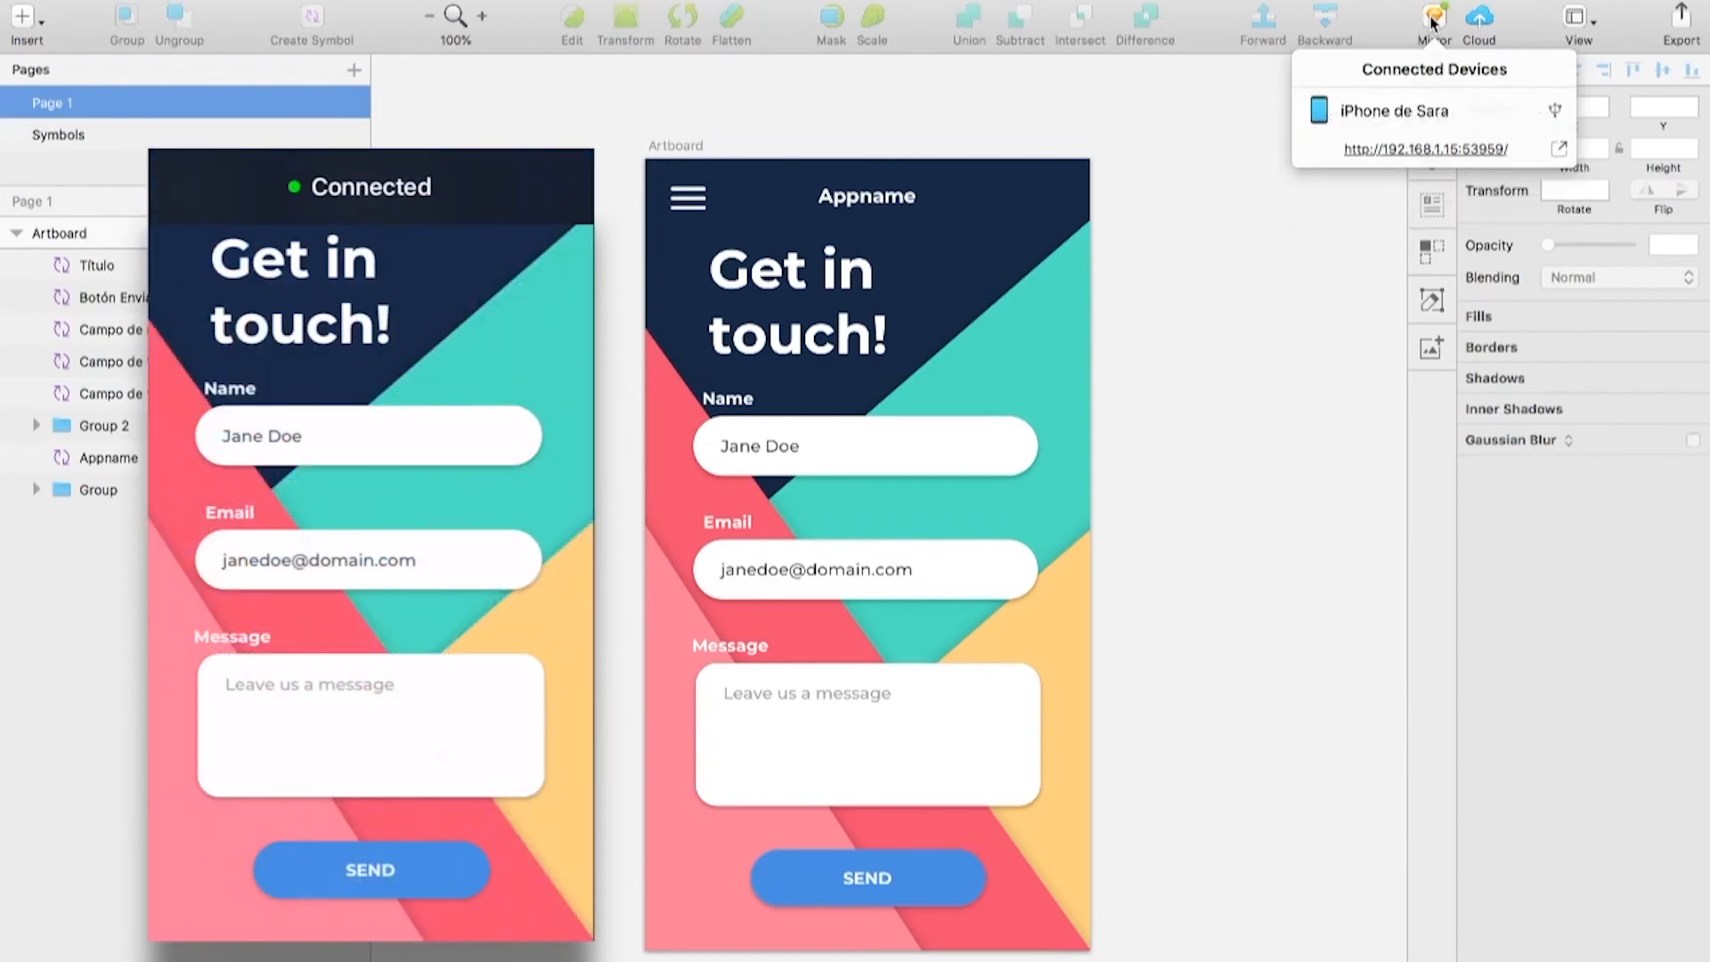
{"action": "left_click", "coordinate": [1273, 265]}
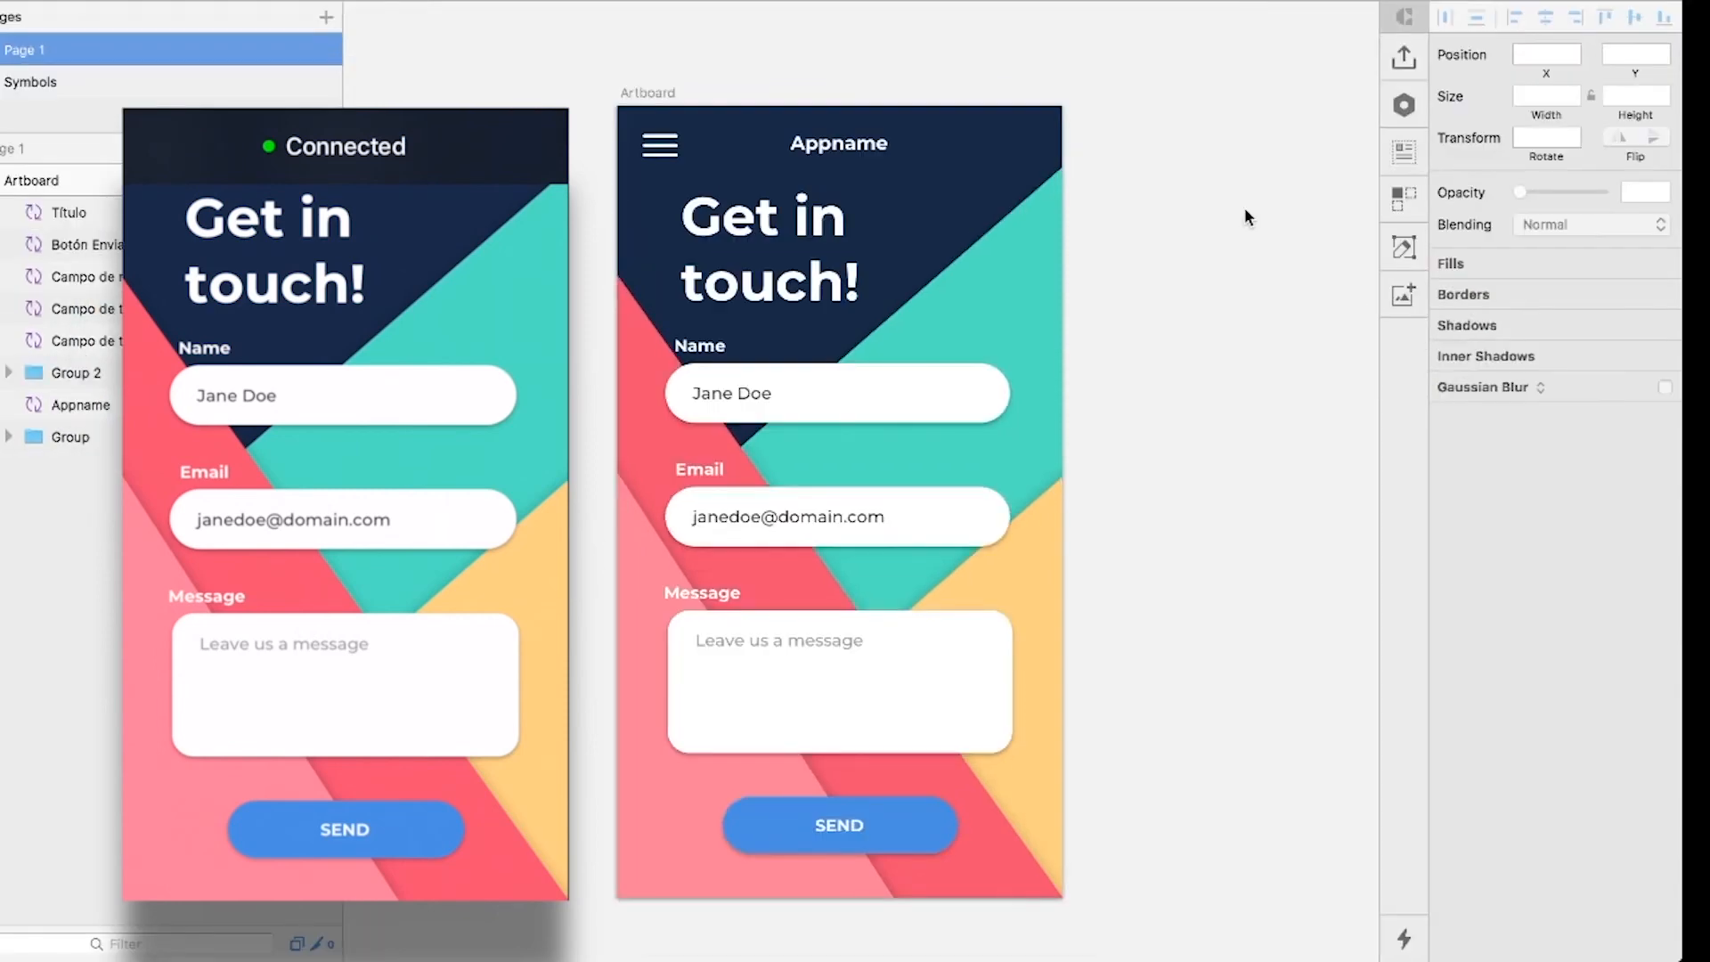
Draw a test rectangle about 238 × 222 over the form, move it to about X 27, Y 65, and delete it
{"action": "key", "text": "r"}
{"action": "left_click_drag", "start_coordinate": [757, 337], "coordinate": [1039, 599]}
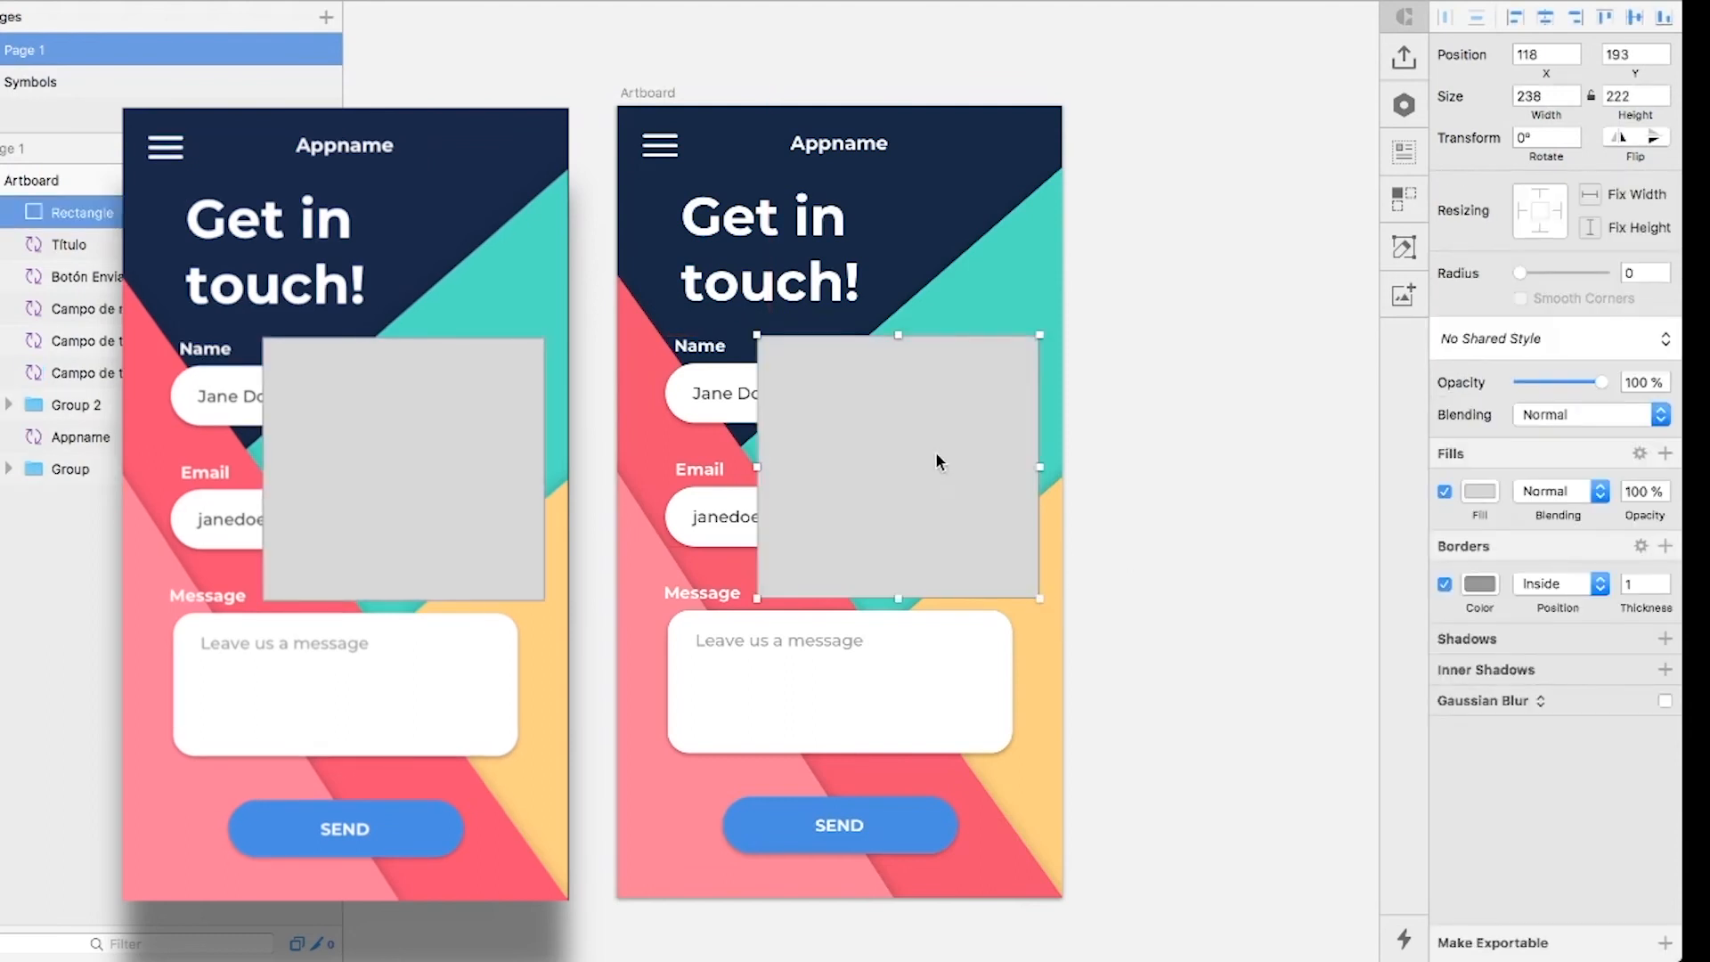
{"action": "left_click_drag", "start_coordinate": [952, 424], "coordinate": [845, 282]}
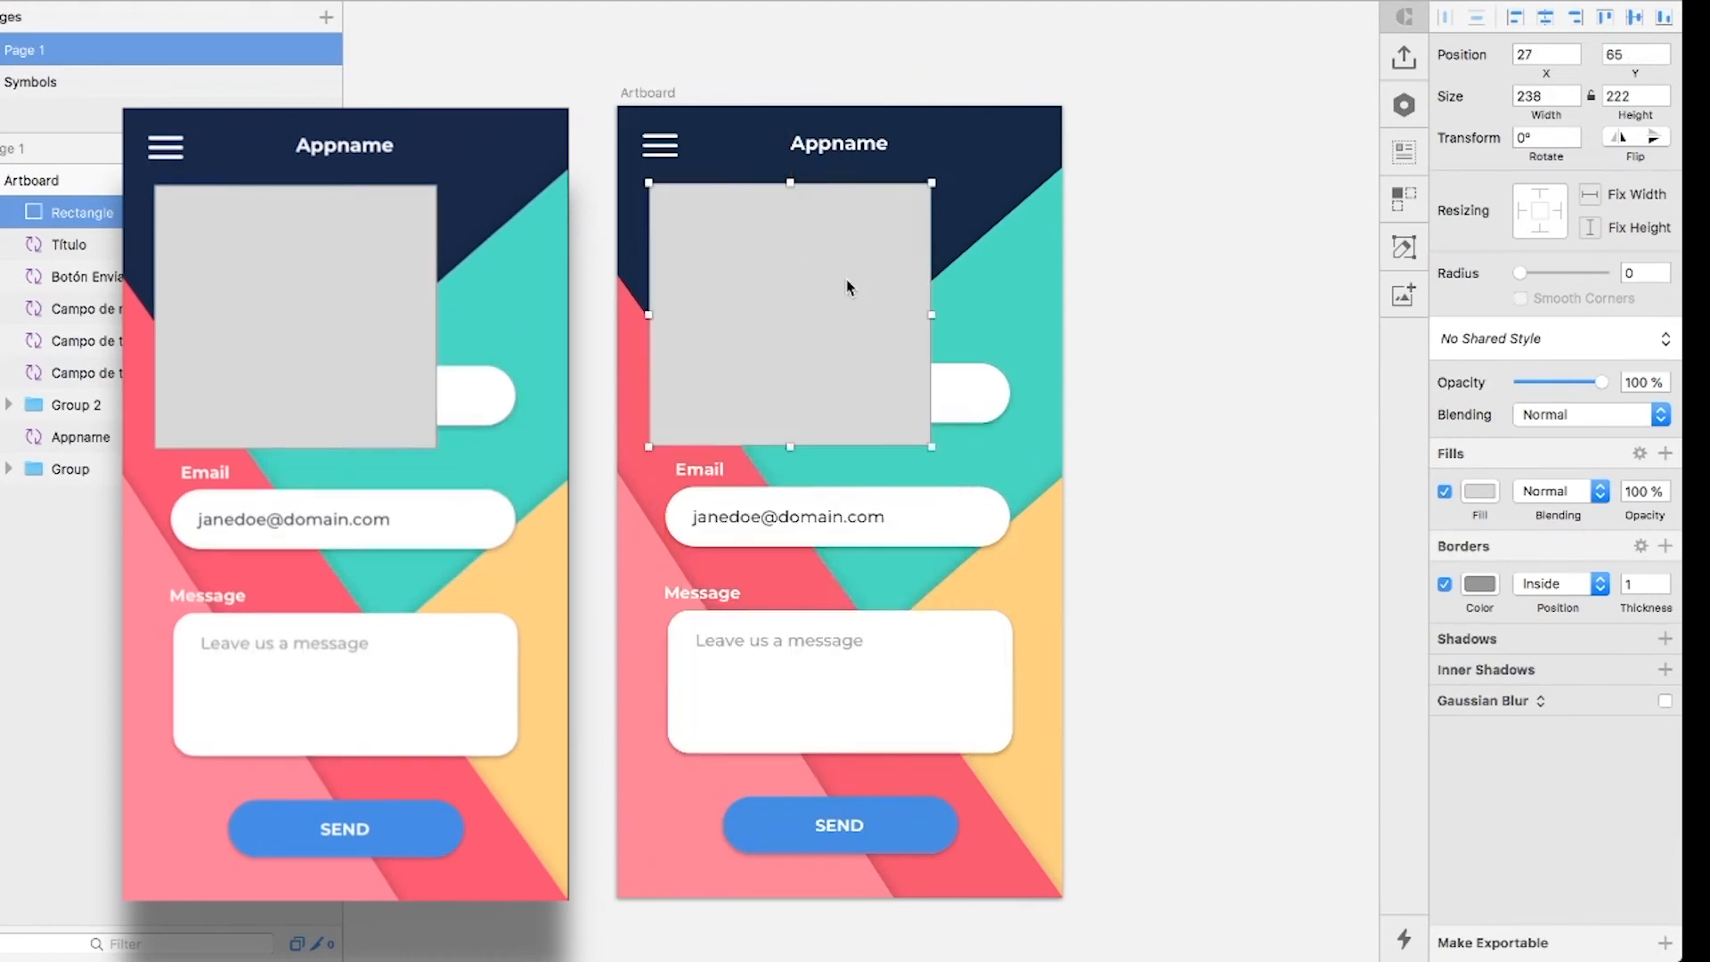
{"action": "key", "text": "Delete"}
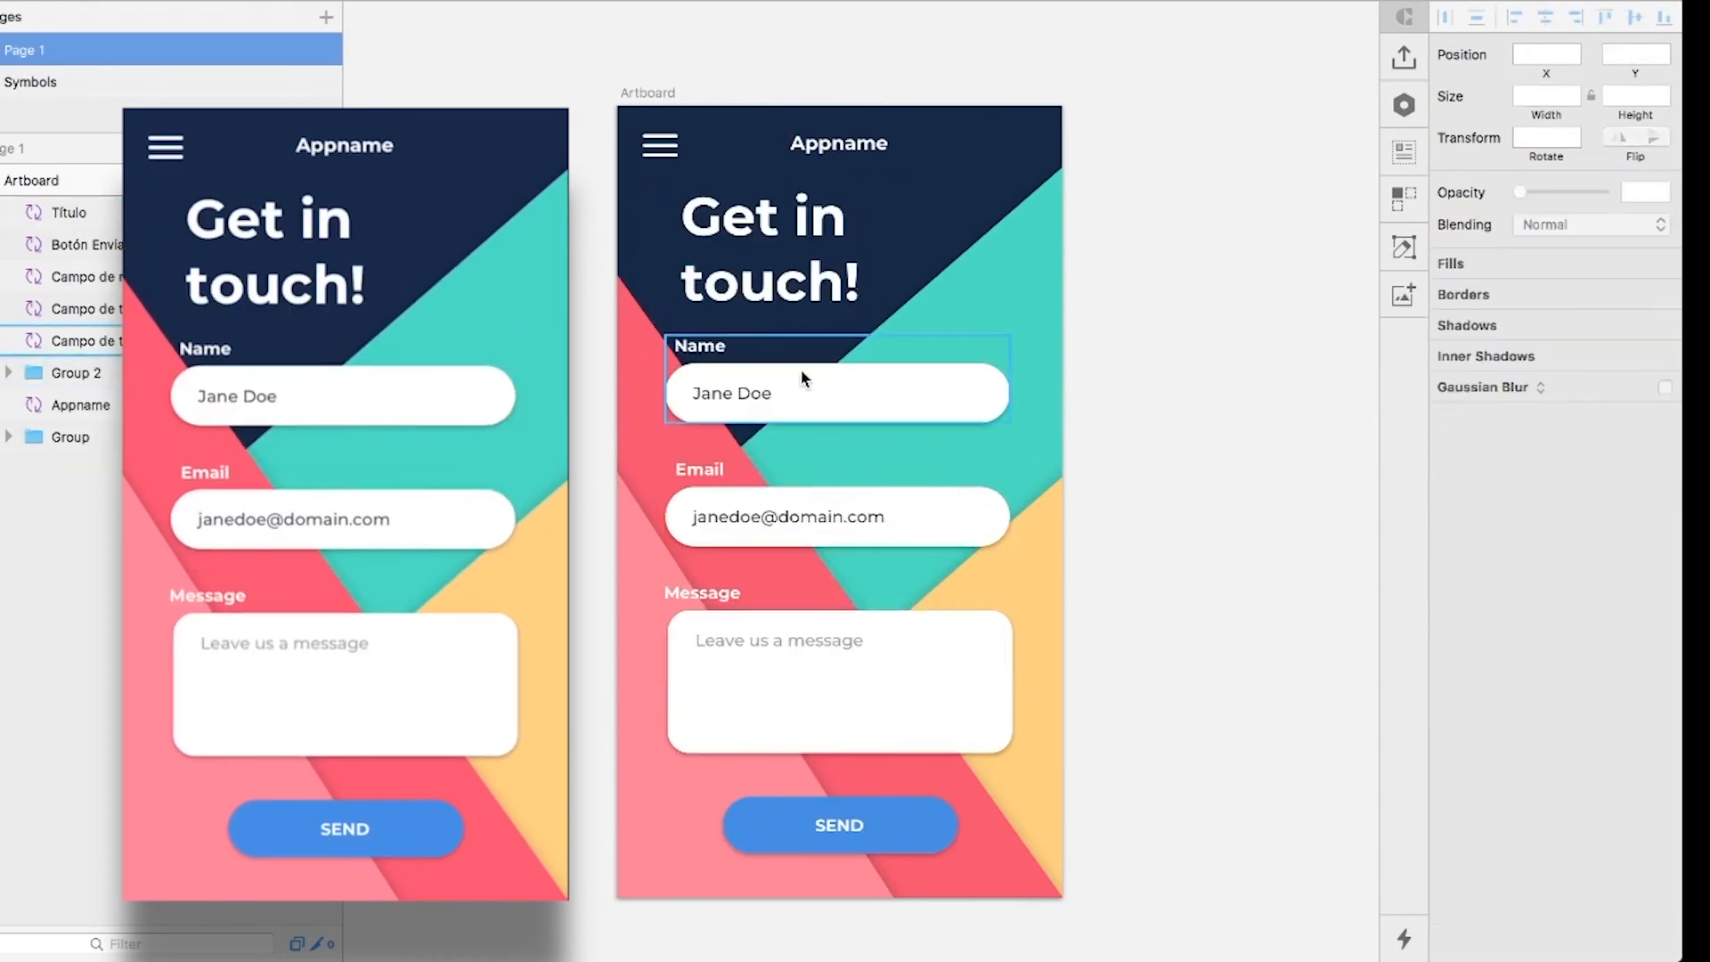
Override the sample text in the Name field symbol with a different first name
{"action": "left_click", "coordinate": [861, 379]}
{"action": "double_click", "coordinate": [1540, 344]}
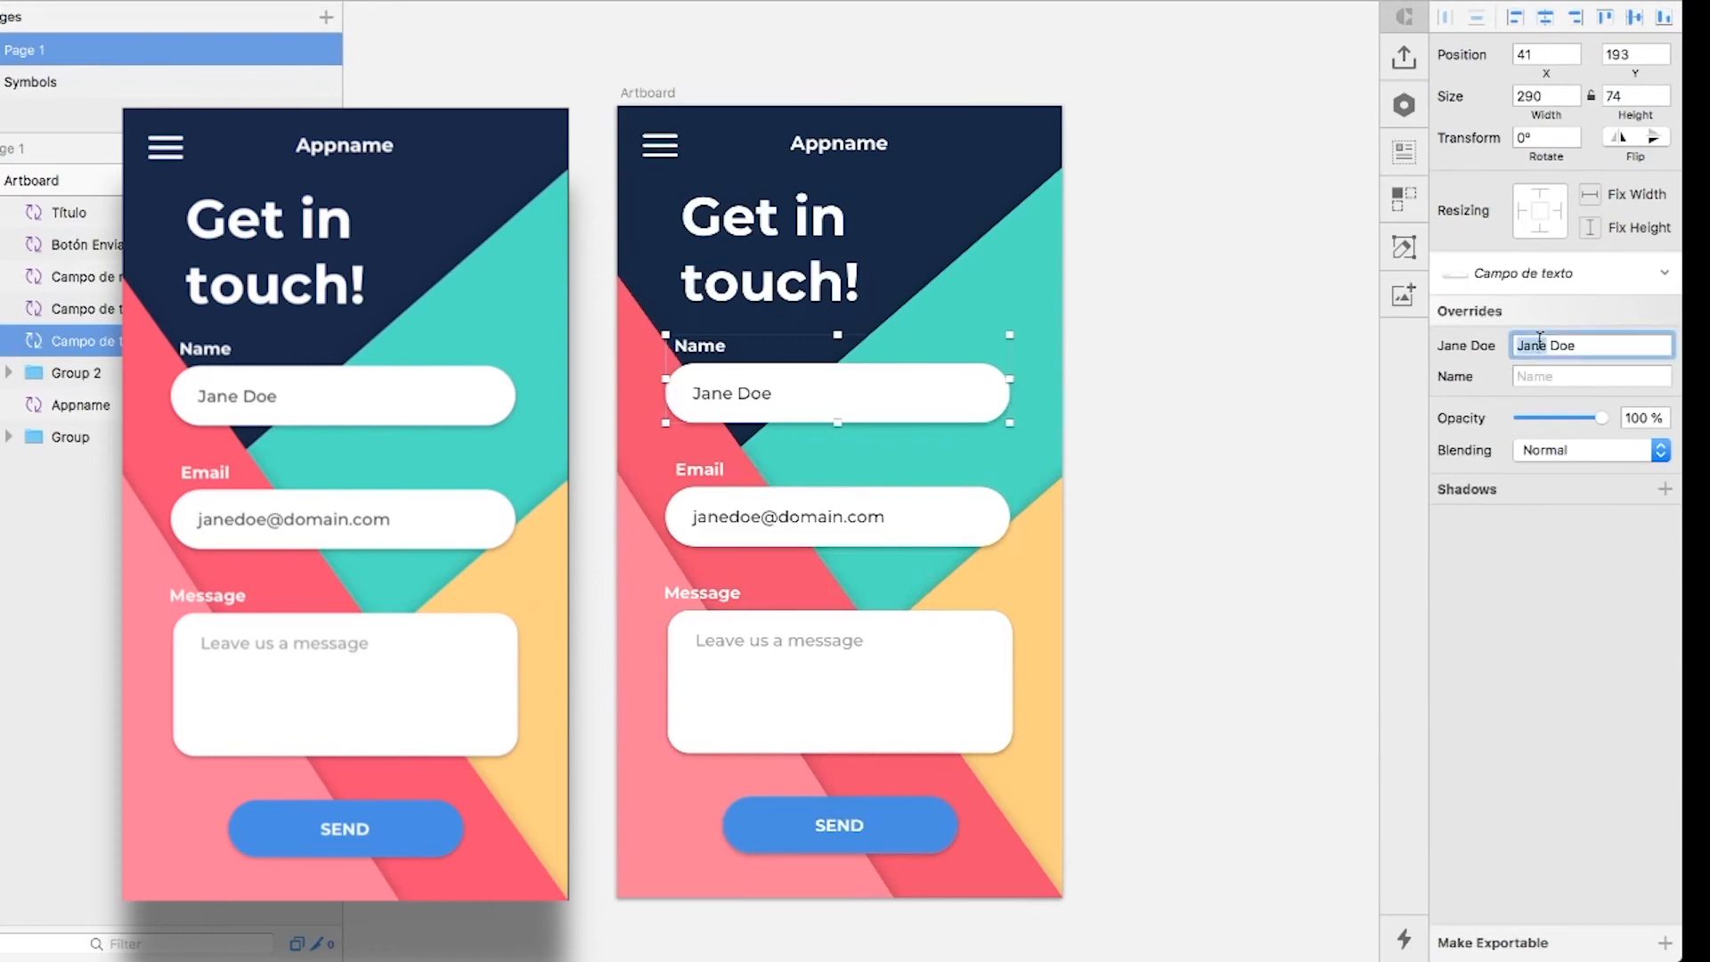
{"action": "type", "text": "John"}
{"action": "key", "text": "Return"}
{"action": "left_click", "coordinate": [1253, 387]}
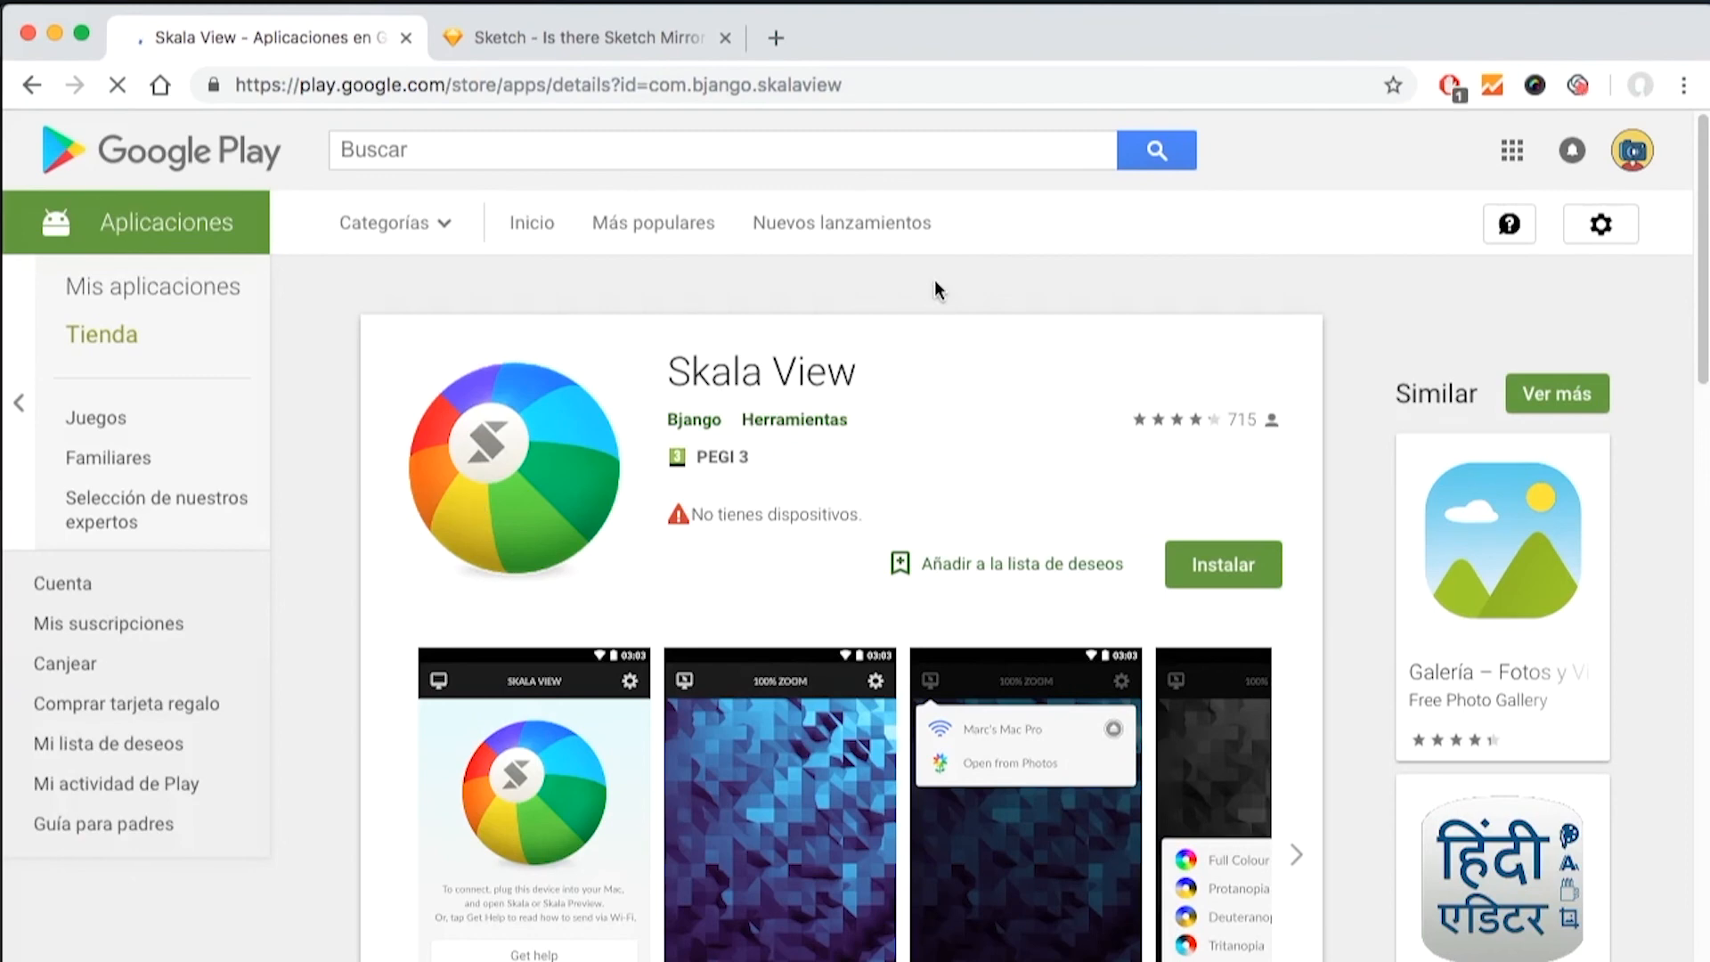
Review the Skala View listing on Google Play and Sketch's support article about Mirror apps for Android
{"action": "scroll", "coordinate": [933, 279], "scroll_direction": "down", "scroll_amount": 3}
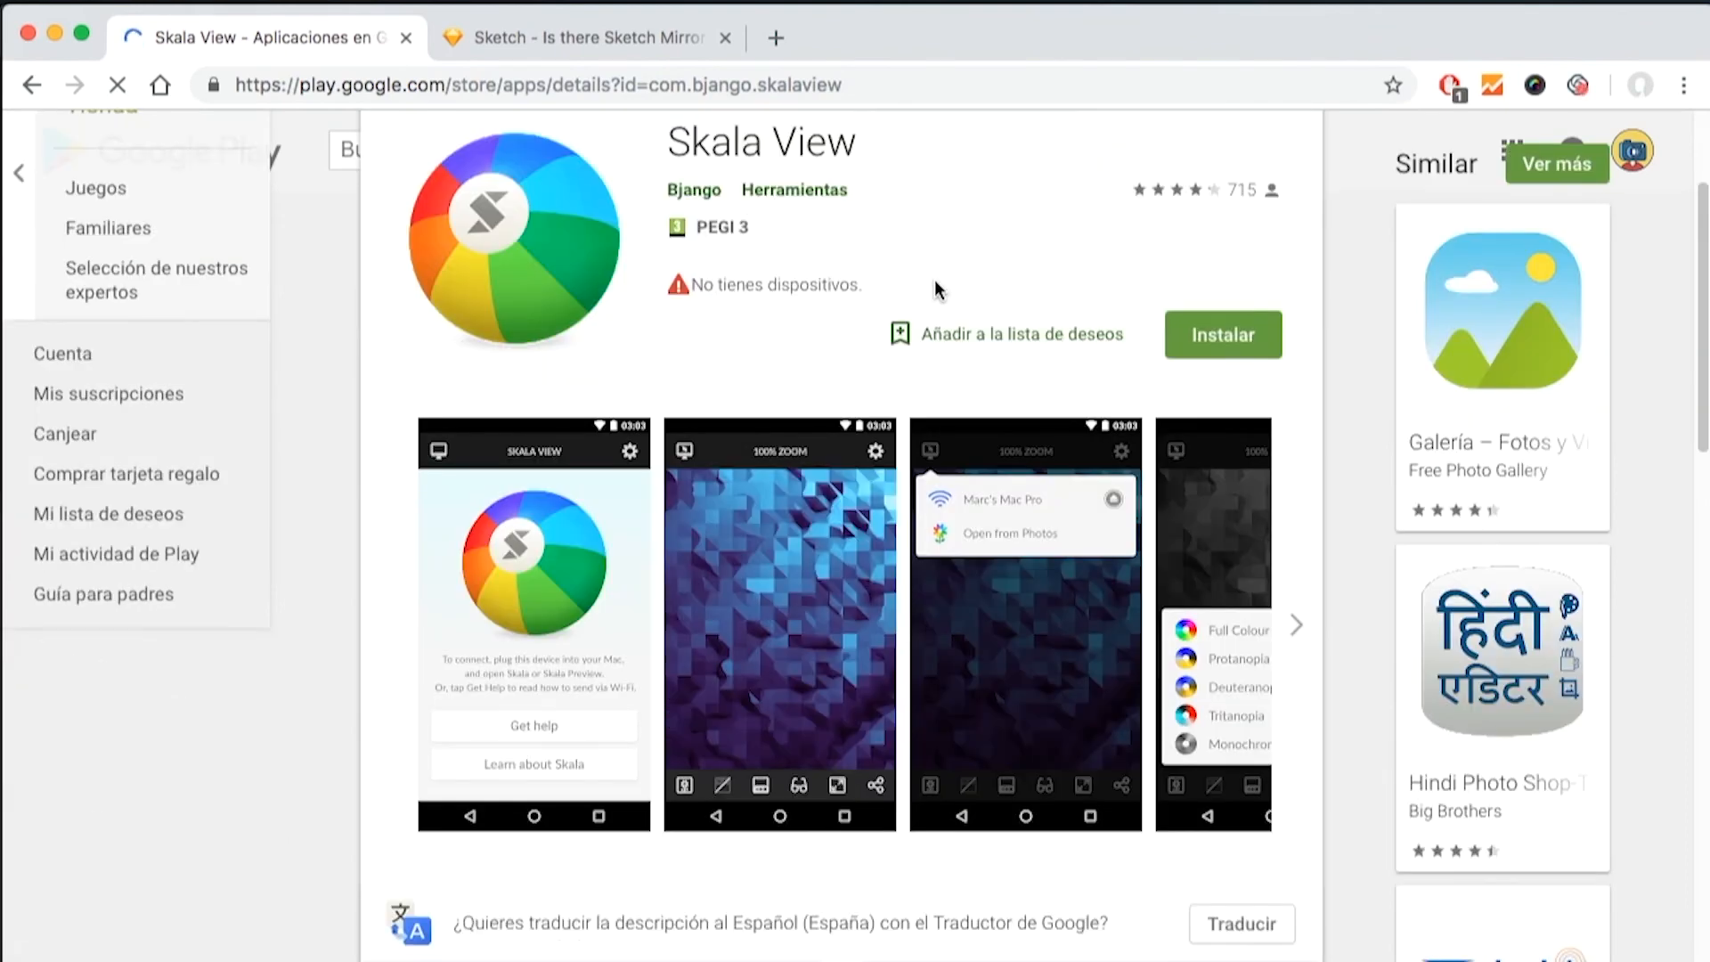
{"action": "left_click", "coordinate": [599, 35]}
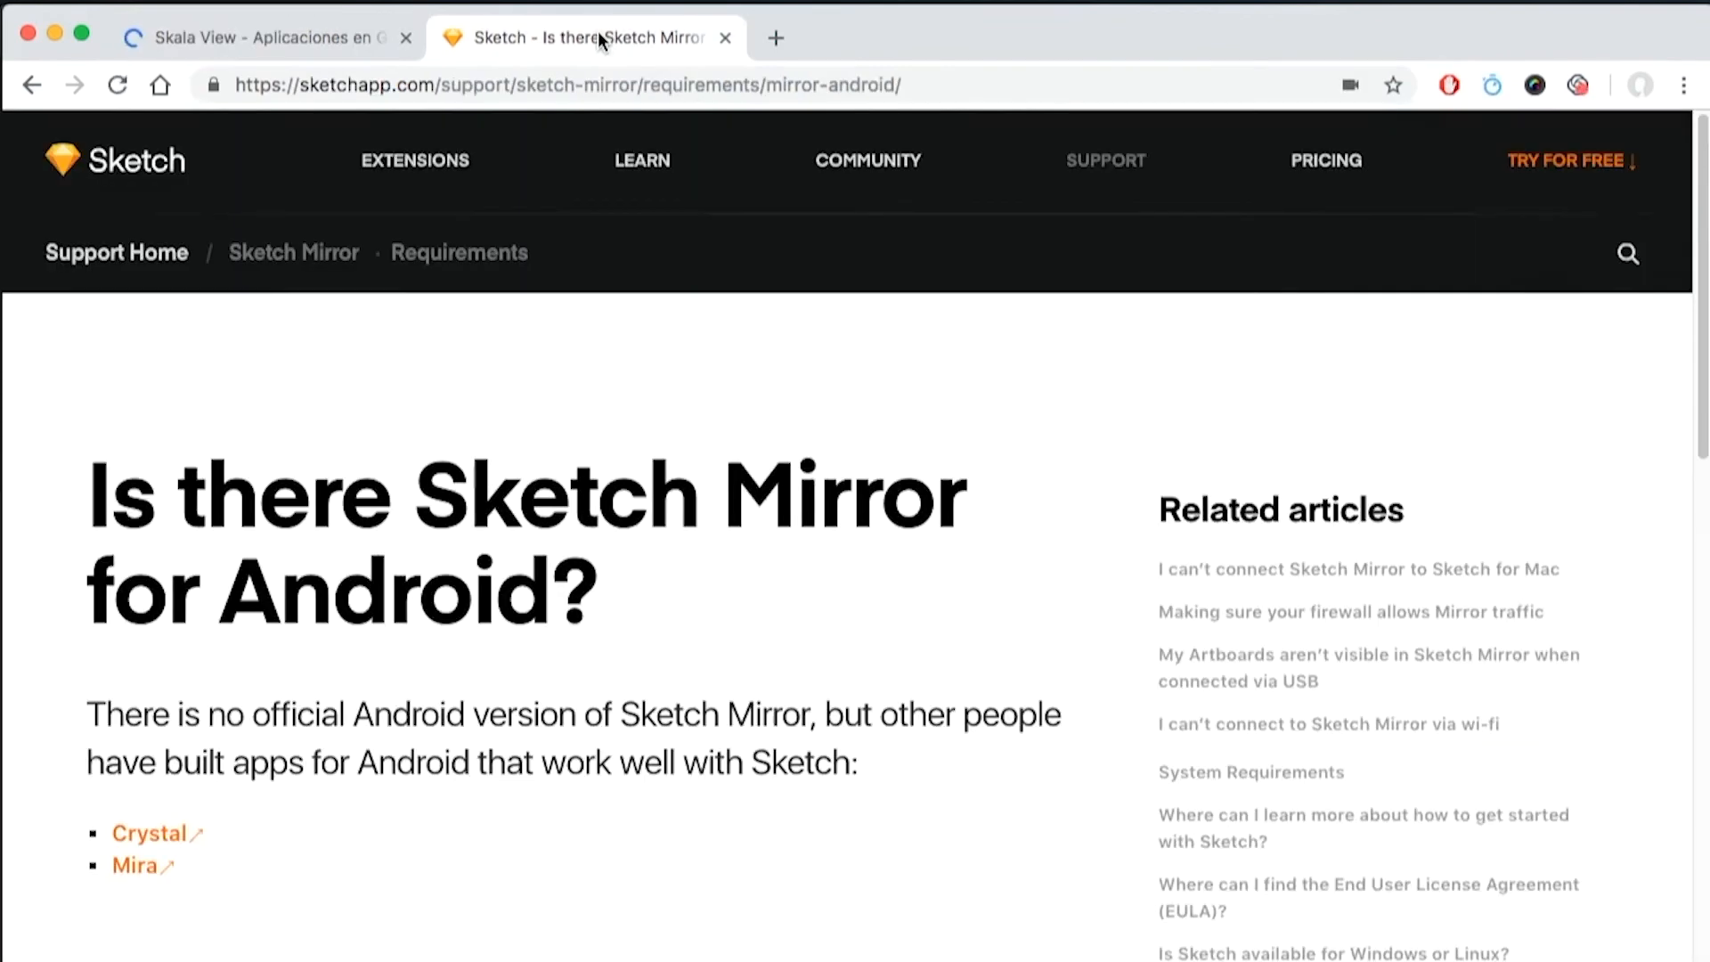
{"action": "left_click", "coordinate": [181, 846]}
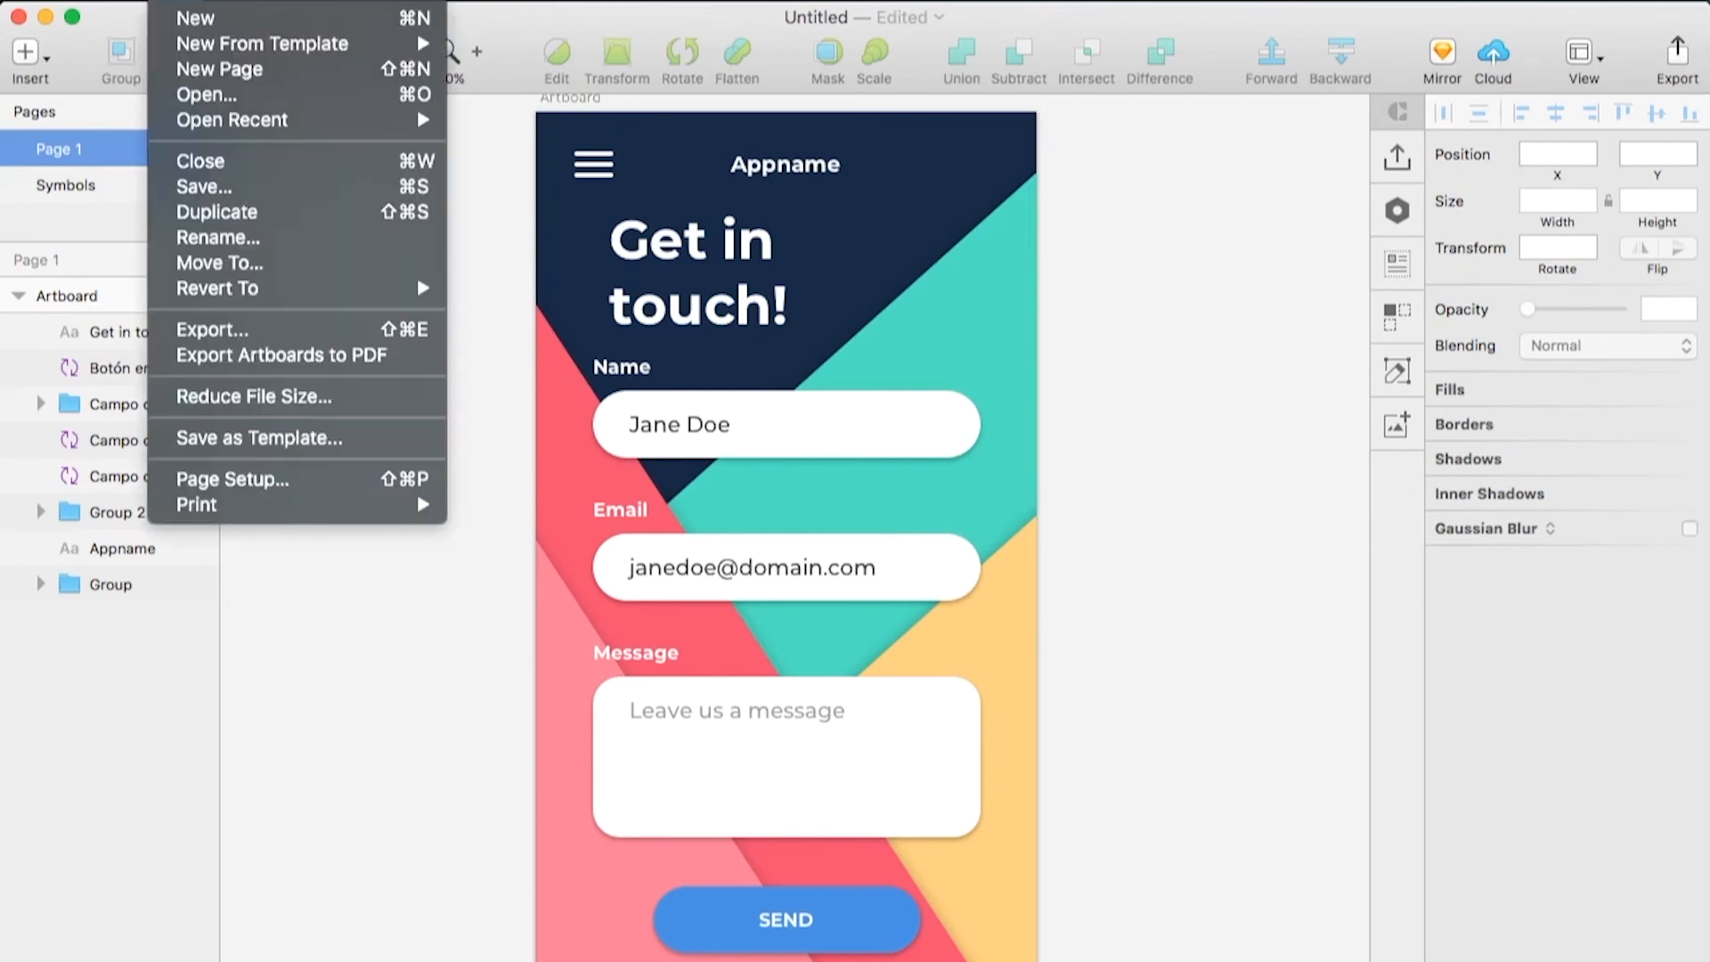
Save the design as a template named "Formulario de contacto" and check the list of templates for new documents
{"action": "left_click", "coordinate": [239, 440]}
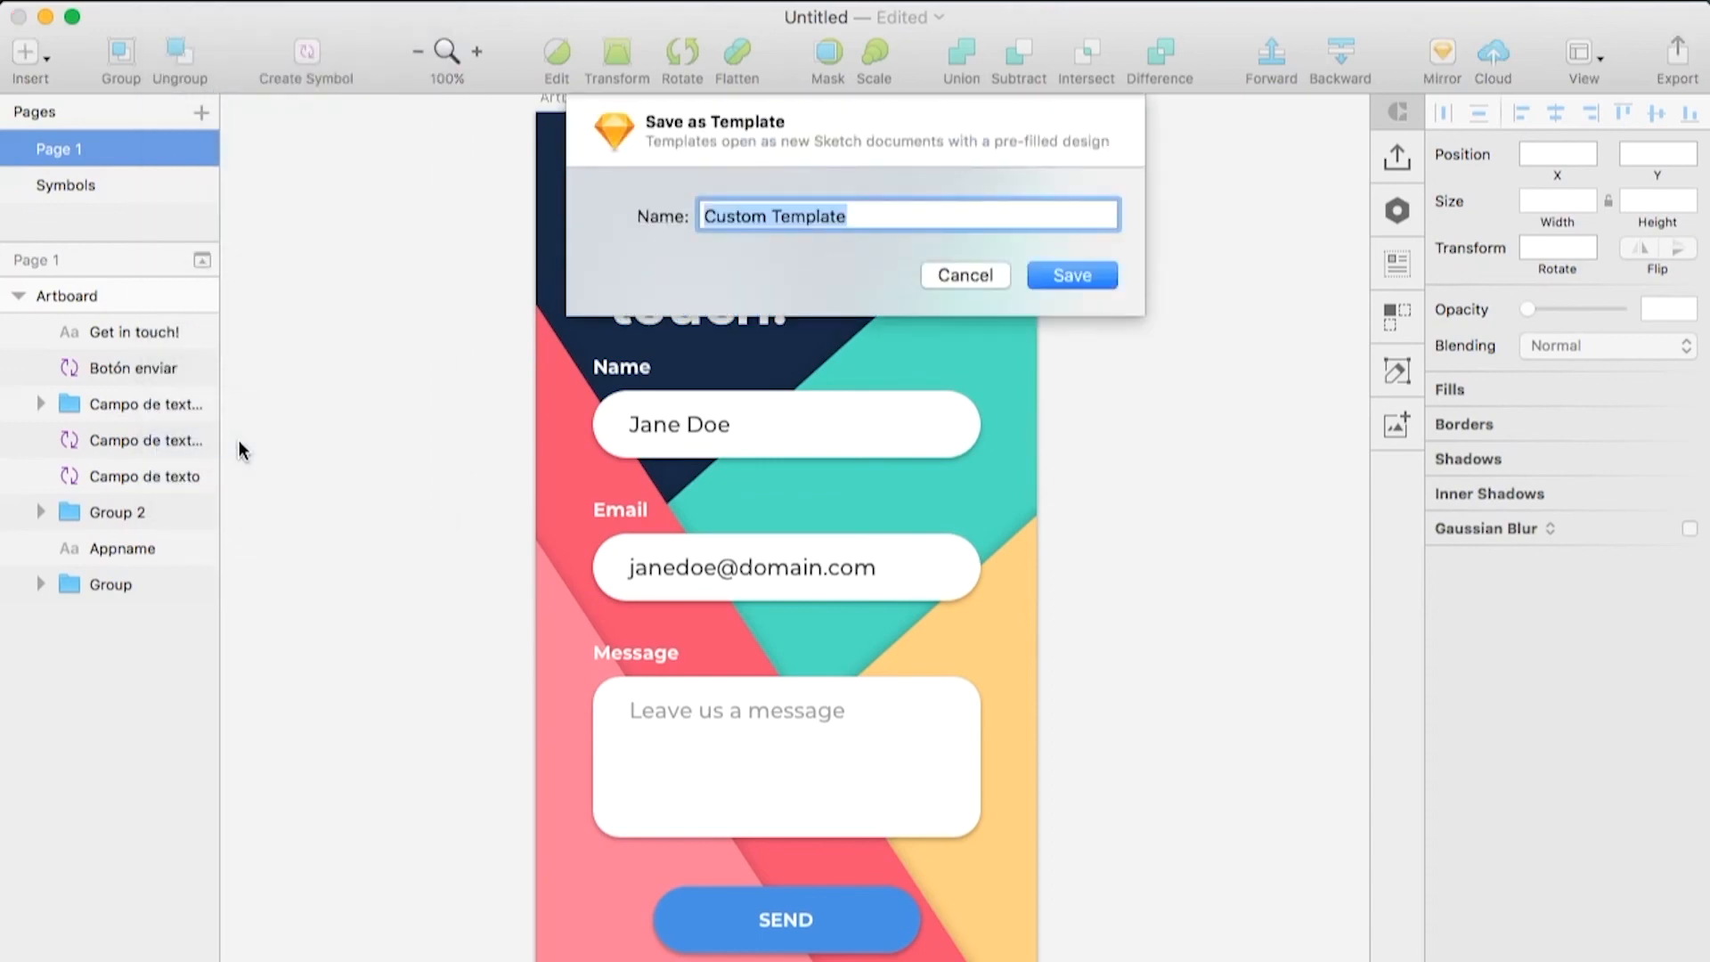
{"action": "type", "text": "f"}
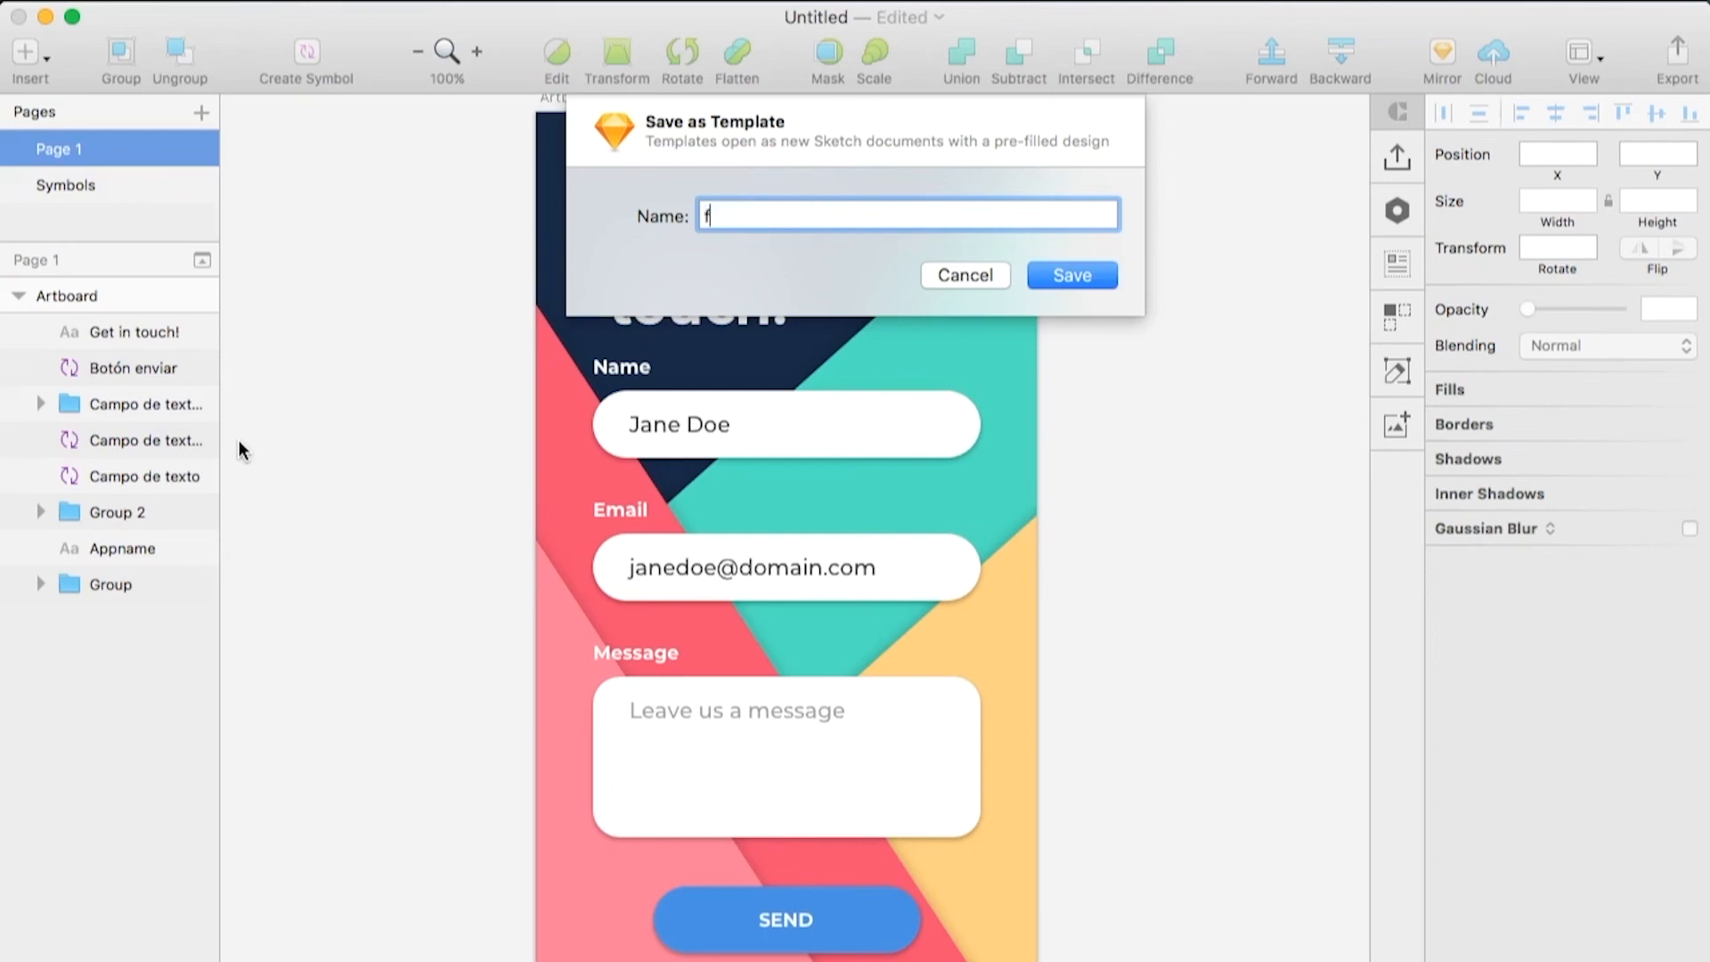
{"action": "key", "text": "BackSpace"}
{"action": "type", "text": "Formulario de contacto"}
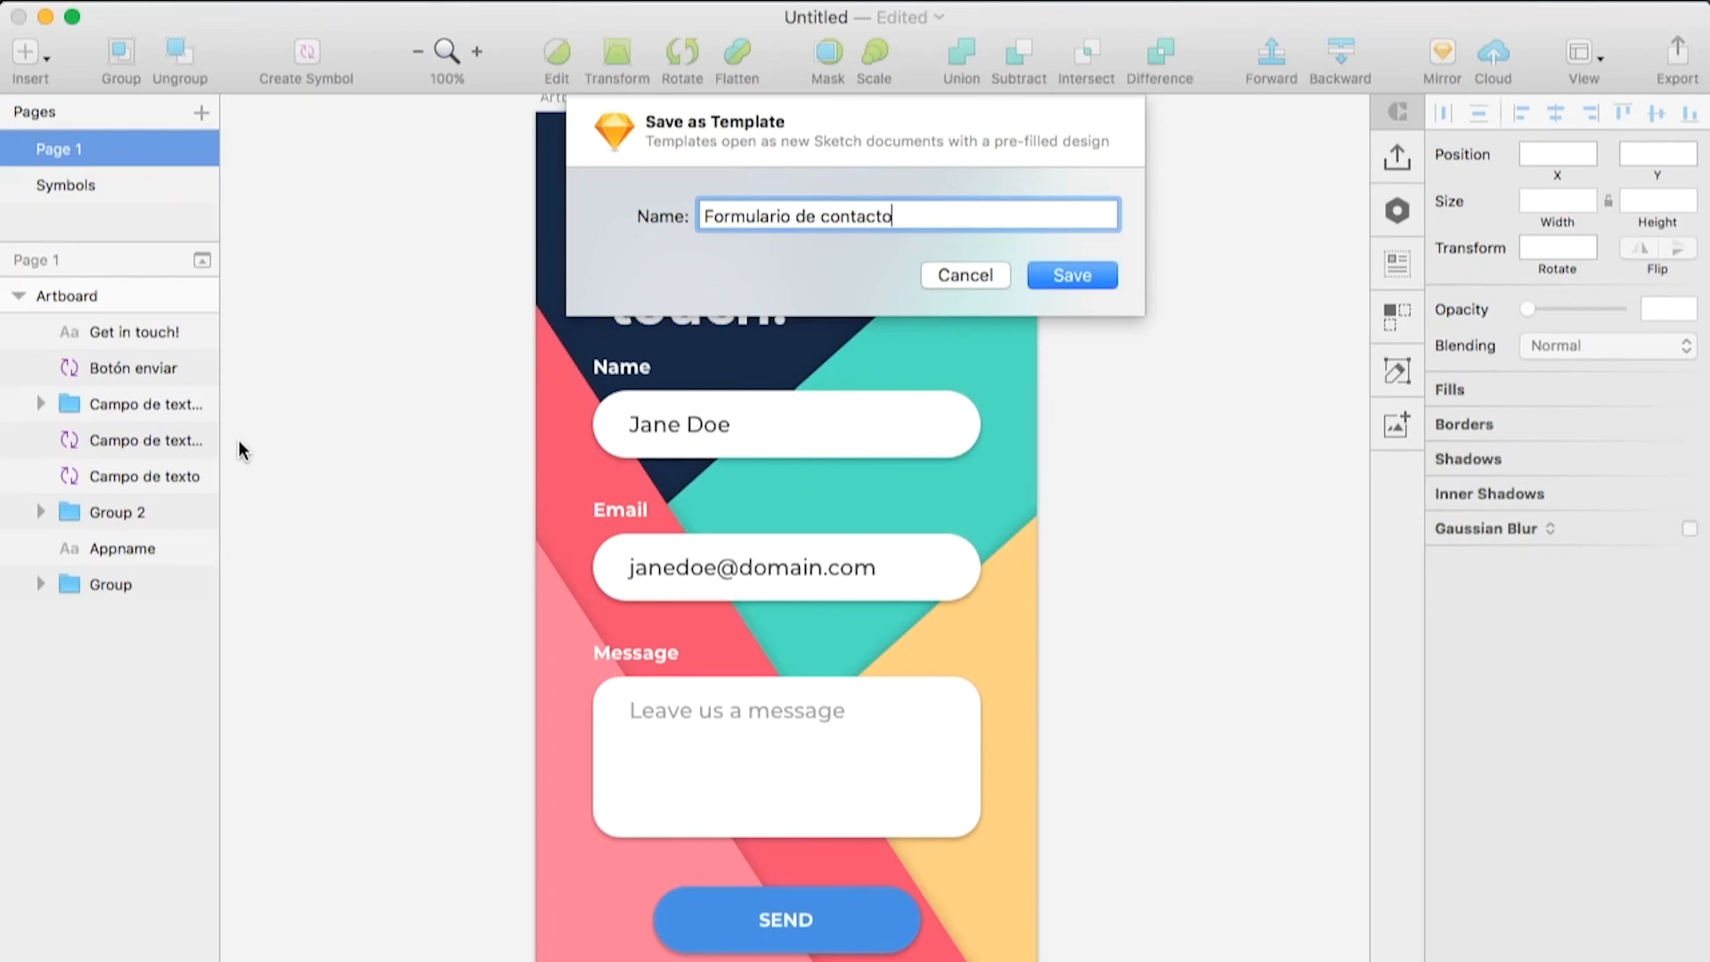
{"action": "key", "text": "Return"}
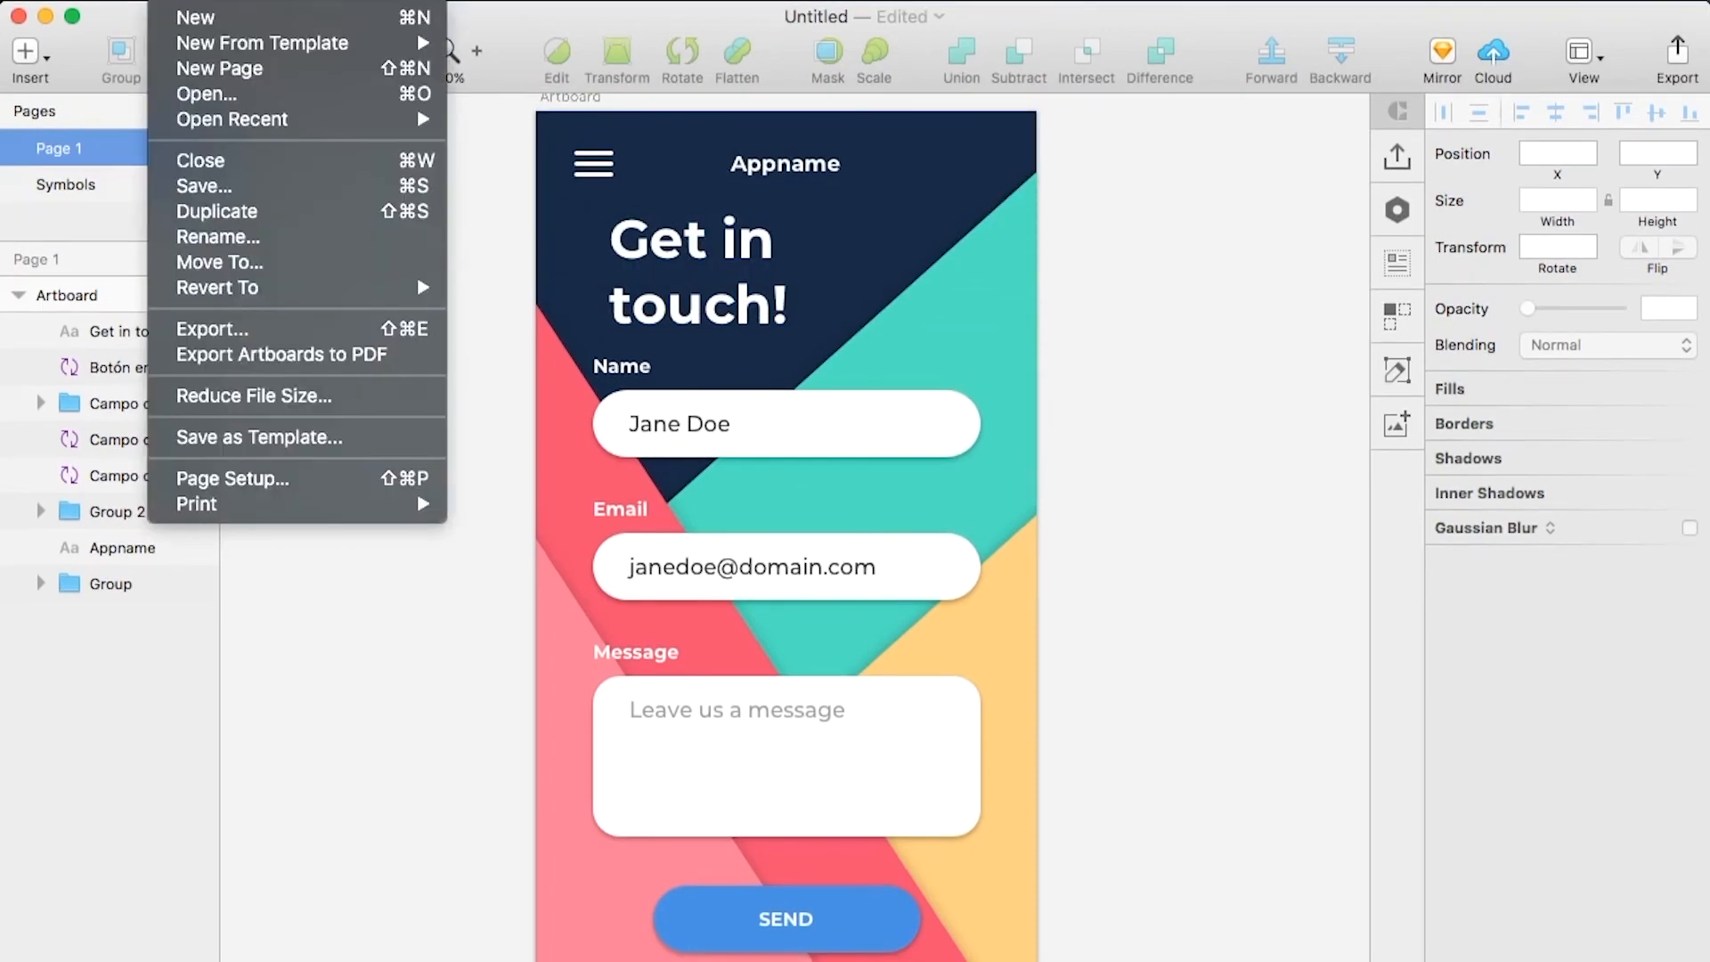
{"action": "mouse_move", "coordinate": [195, 46]}
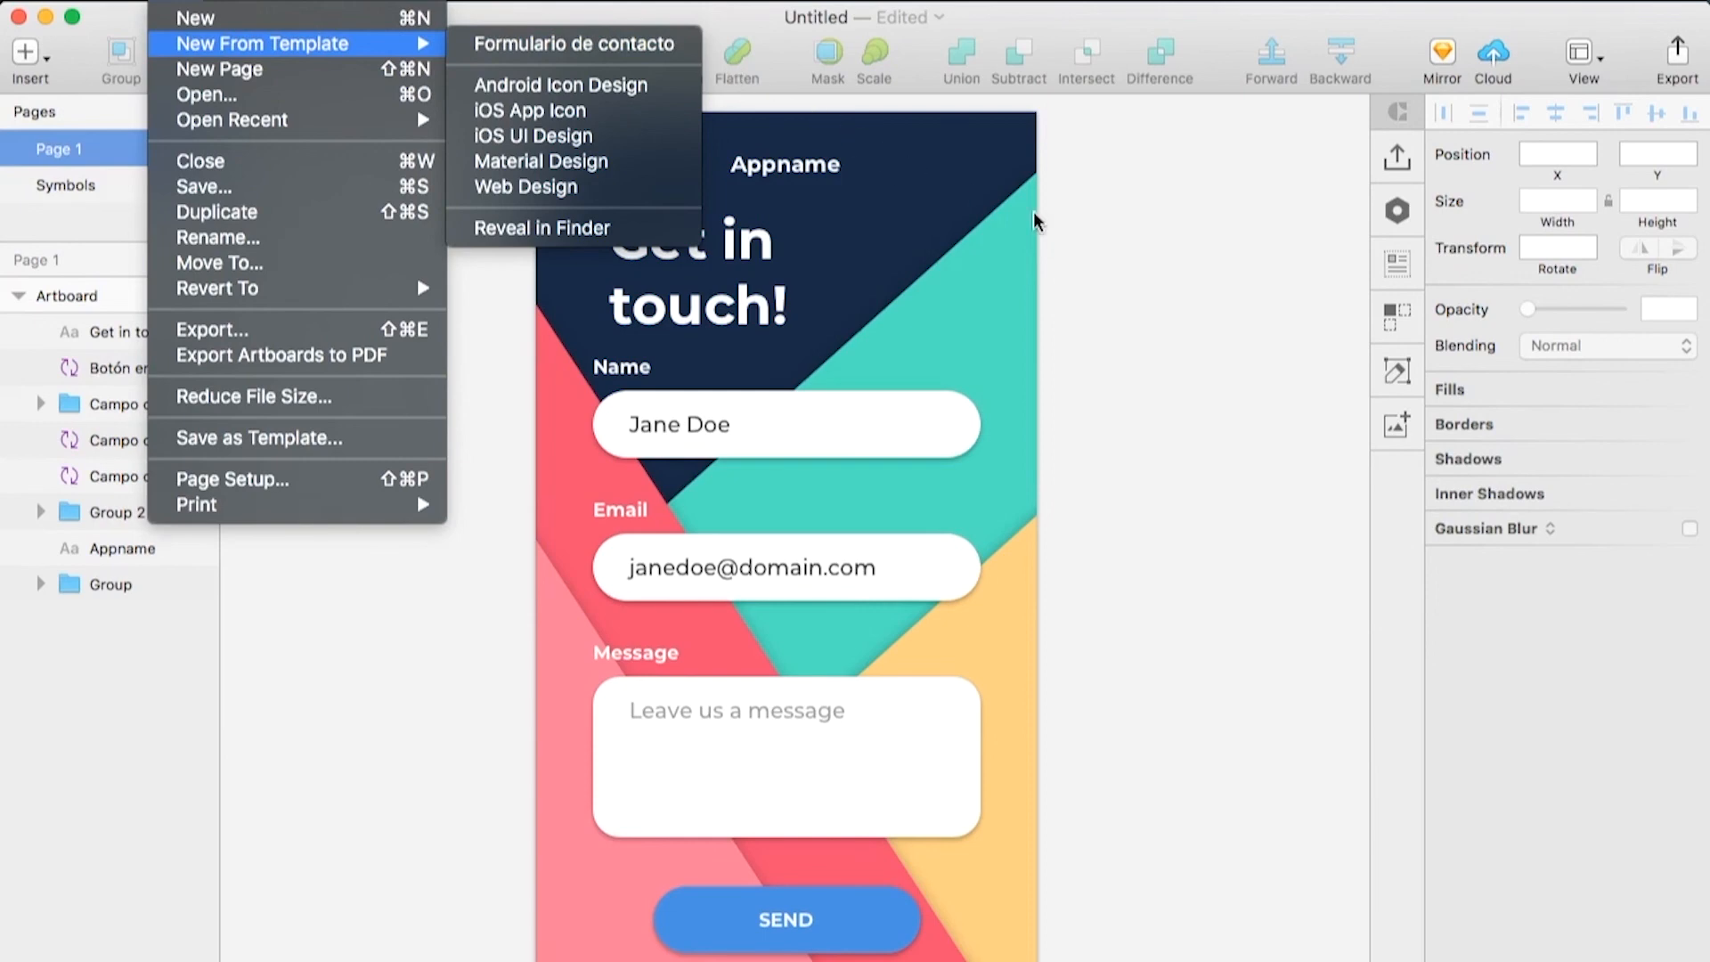
{"action": "left_click", "coordinate": [1108, 230]}
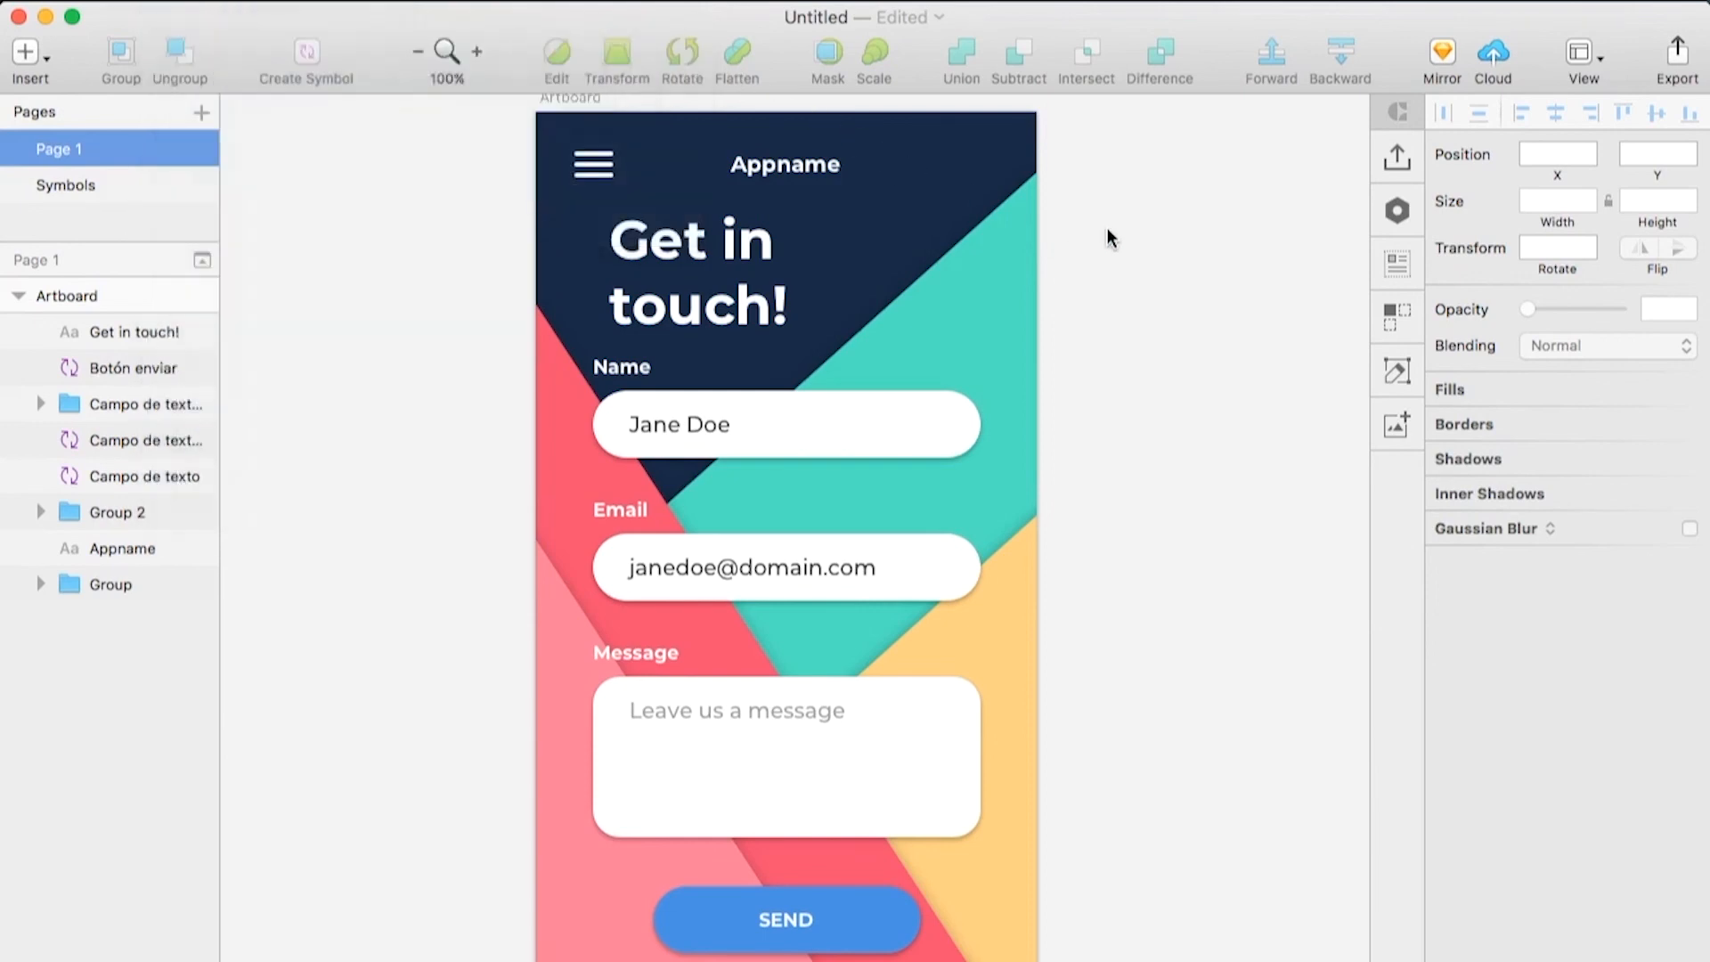